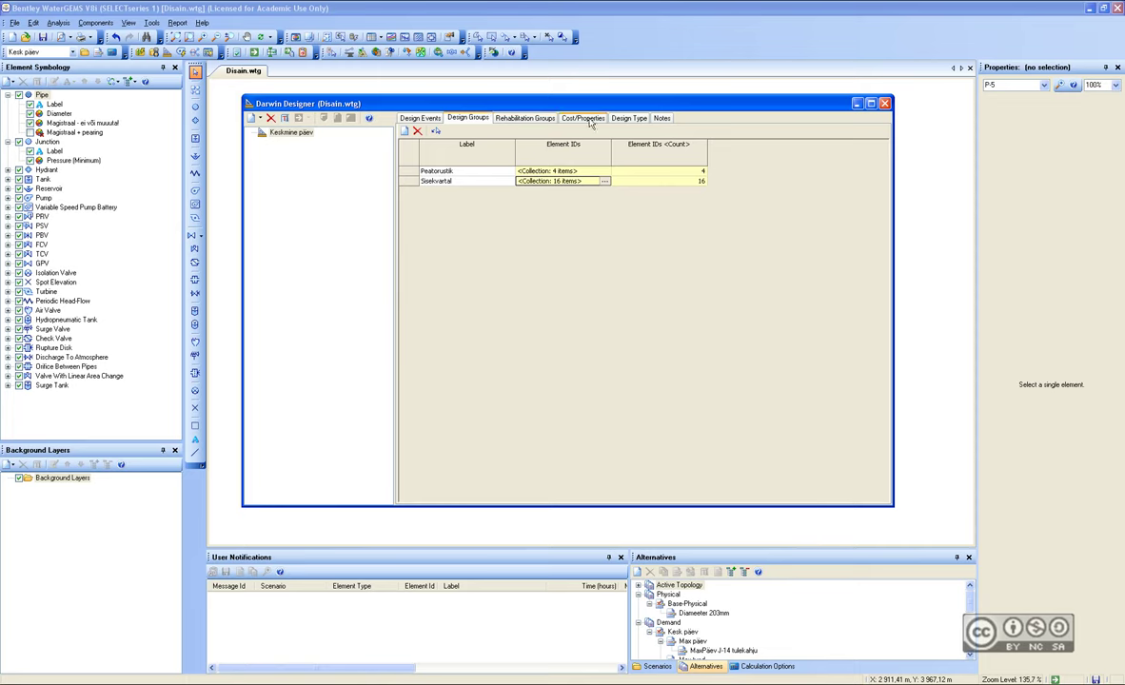
# Add a new-pipe cost table named Sisekvartal to the Keskmine päev design's cost properties.
pyautogui.click(589, 119)
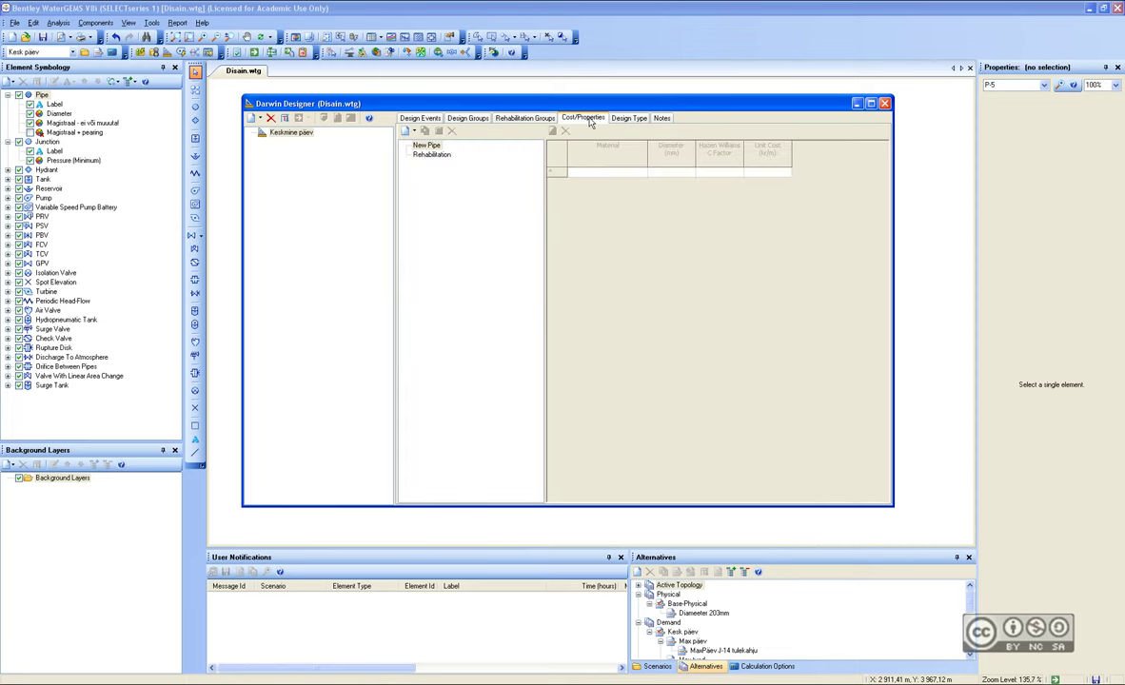
pyautogui.click(427, 146)
pyautogui.click(434, 155)
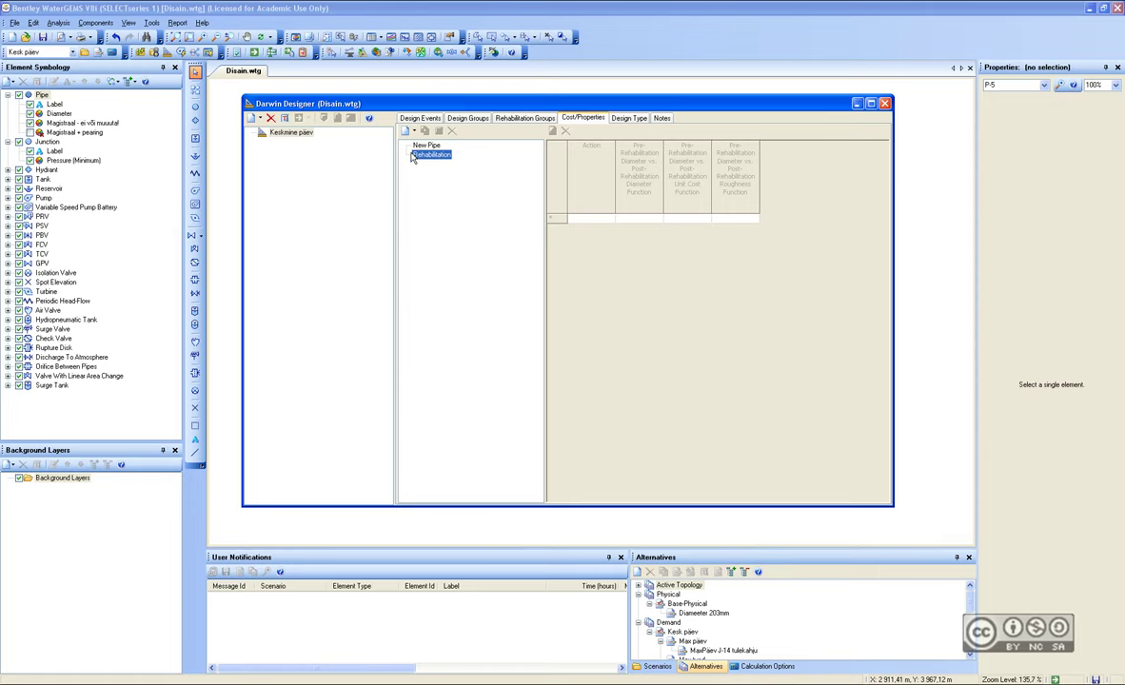
pyautogui.click(427, 146)
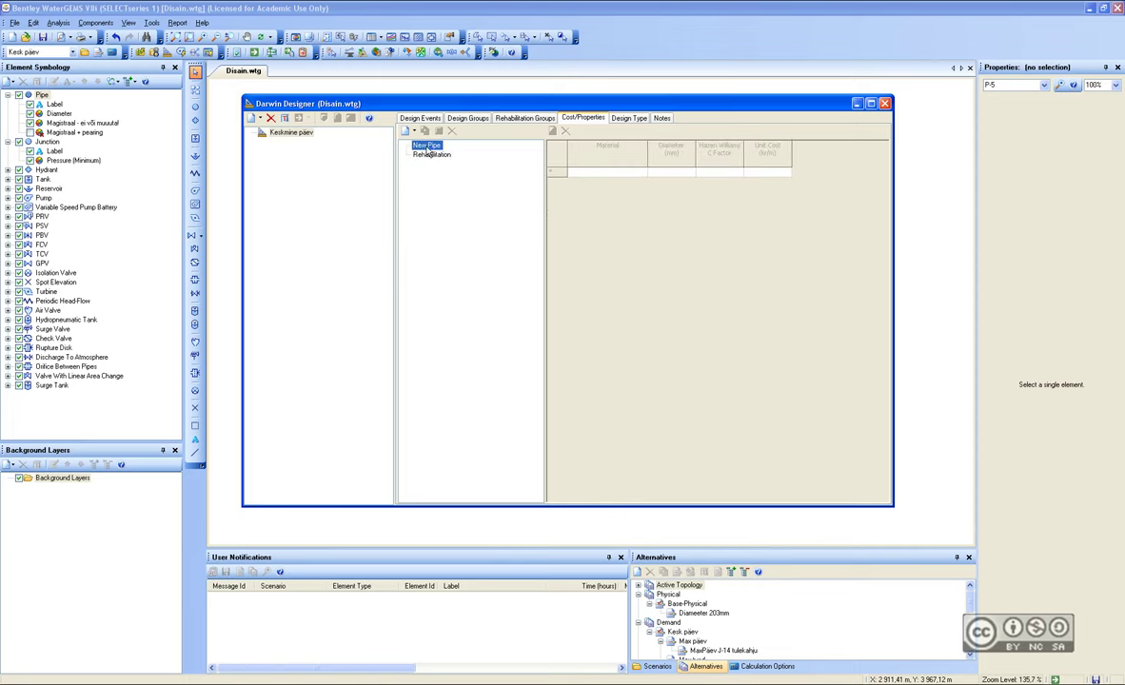
pyautogui.moveTo(428, 153); pyautogui.dragTo(445, 154)
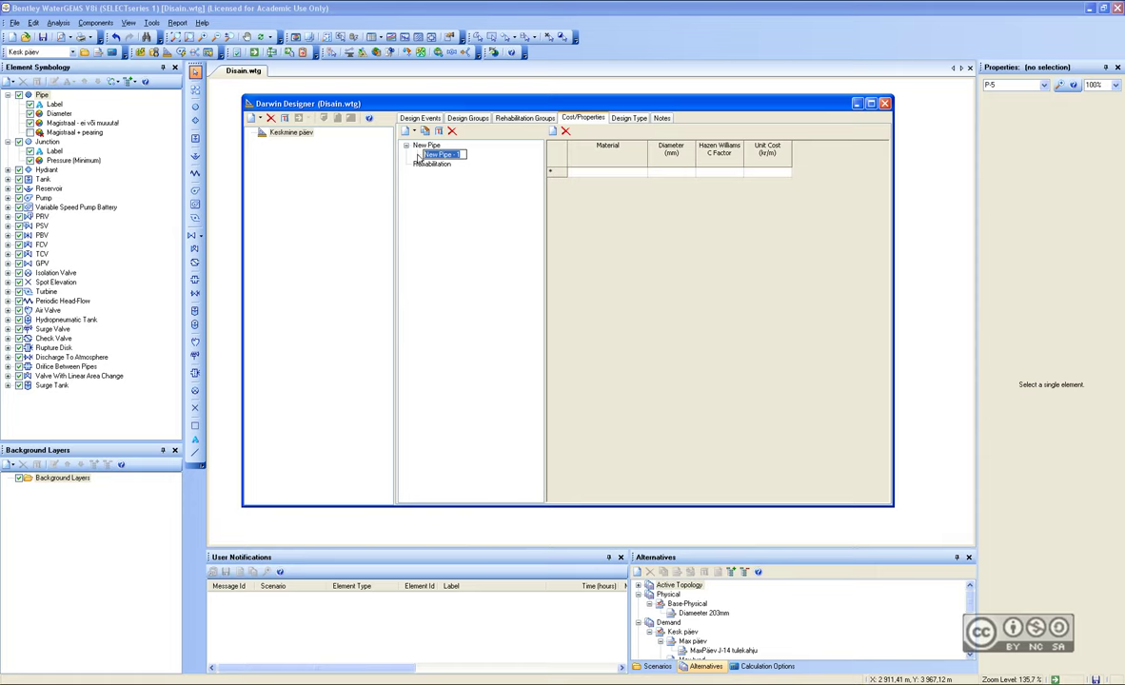
pyautogui.write('Sisekvartal')
pyautogui.press('Return')
# Add a second new-pipe cost table named Peatorustik.
pyautogui.moveTo(423, 145); pyautogui.dragTo(444, 156)
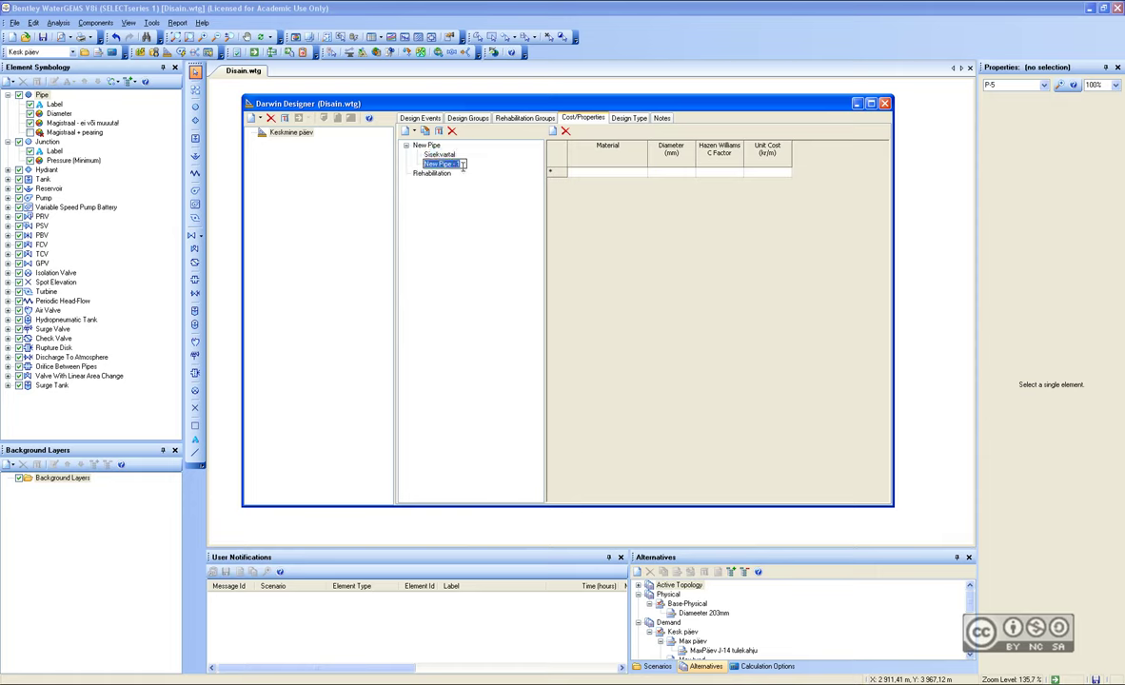
pyautogui.write('Peatorustik')
pyautogui.press('Return')
# Enter the first Sisekvartal pipe with a 152,4 mm diameter, Hazen-Williams C factor 130 and unit cost 1015 kr/m.
pyautogui.click(443, 155)
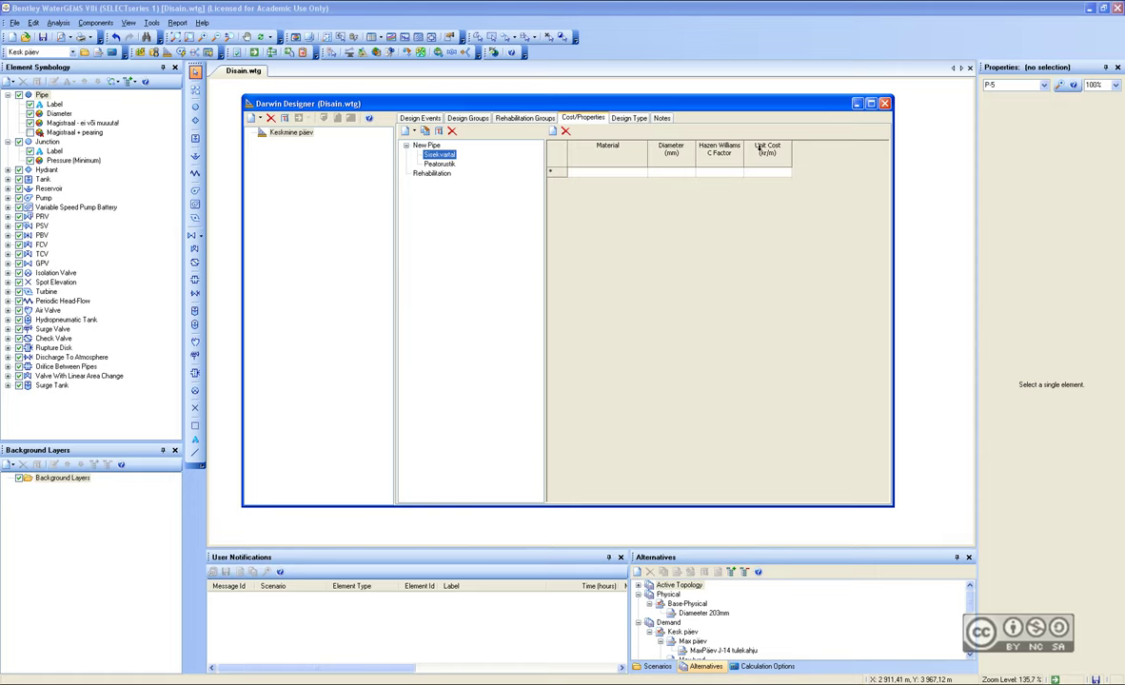
pyautogui.click(664, 173)
pyautogui.write('152,4')
pyautogui.press('Tab')
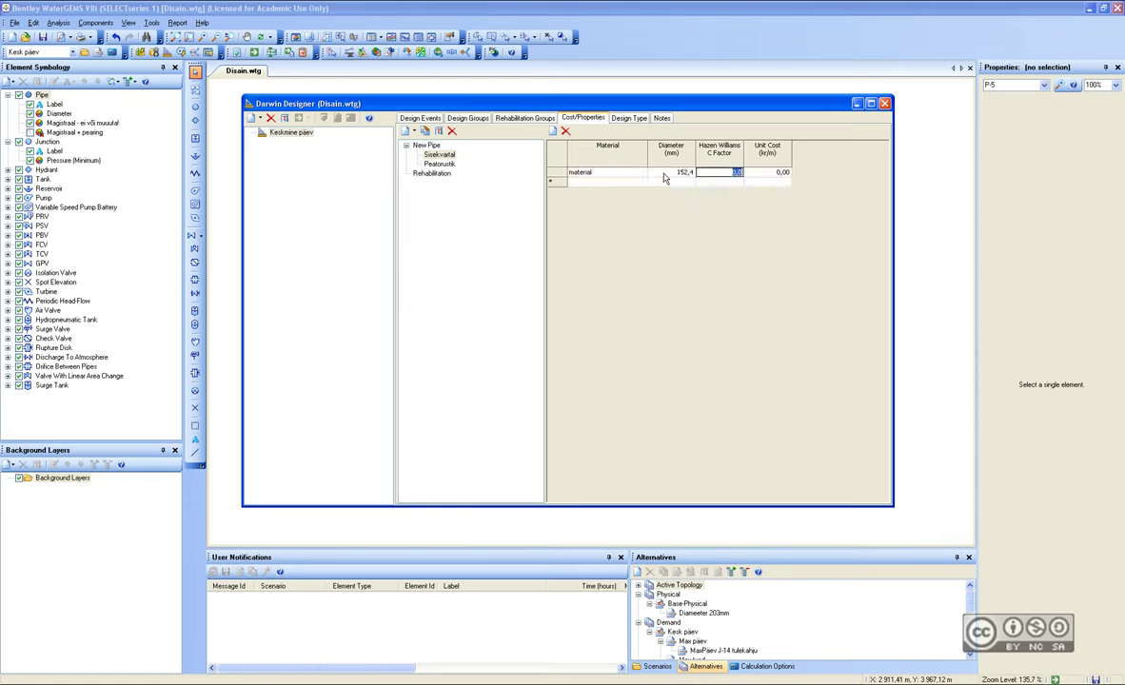
pyautogui.write('130')
pyautogui.press('Tab')
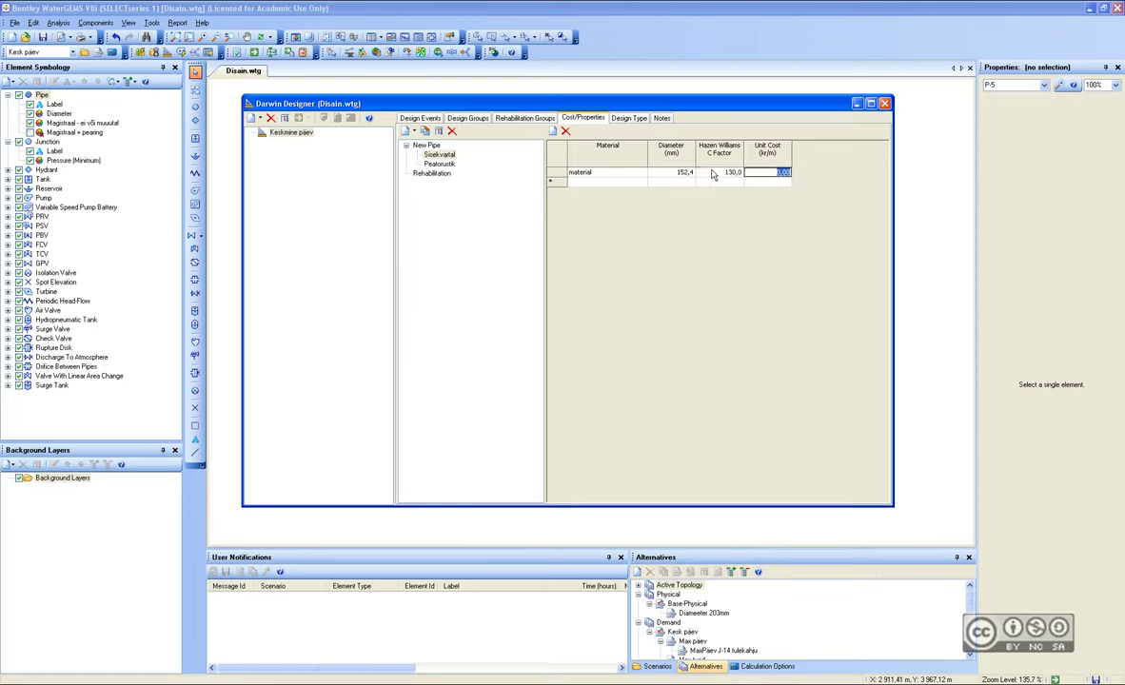
pyautogui.write('1015')
pyautogui.press('Return')
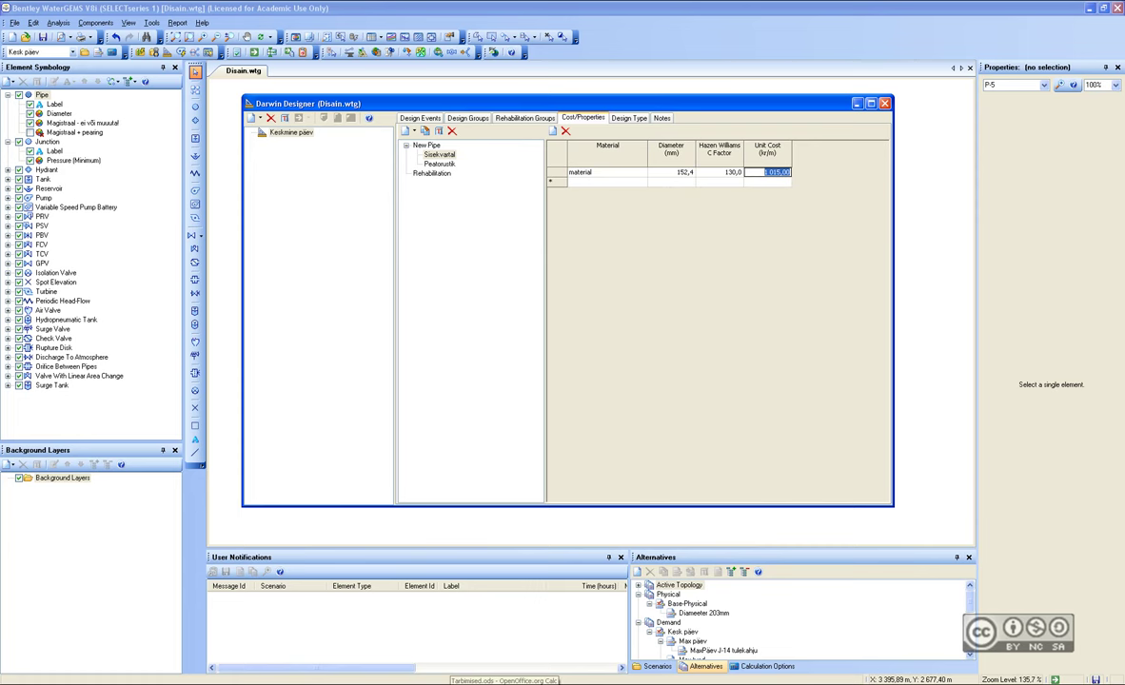
# Fill the Sisekvartal table with the 152,4 to 609,8 mm pipe data copied from Tarbimised.ods in OpenOffice Calc, and delete the surplus zero rows.
pyautogui.hotkey('alt', 'Tab')
pyautogui.moveTo(479, 265); pyautogui.dragTo(481, 282)
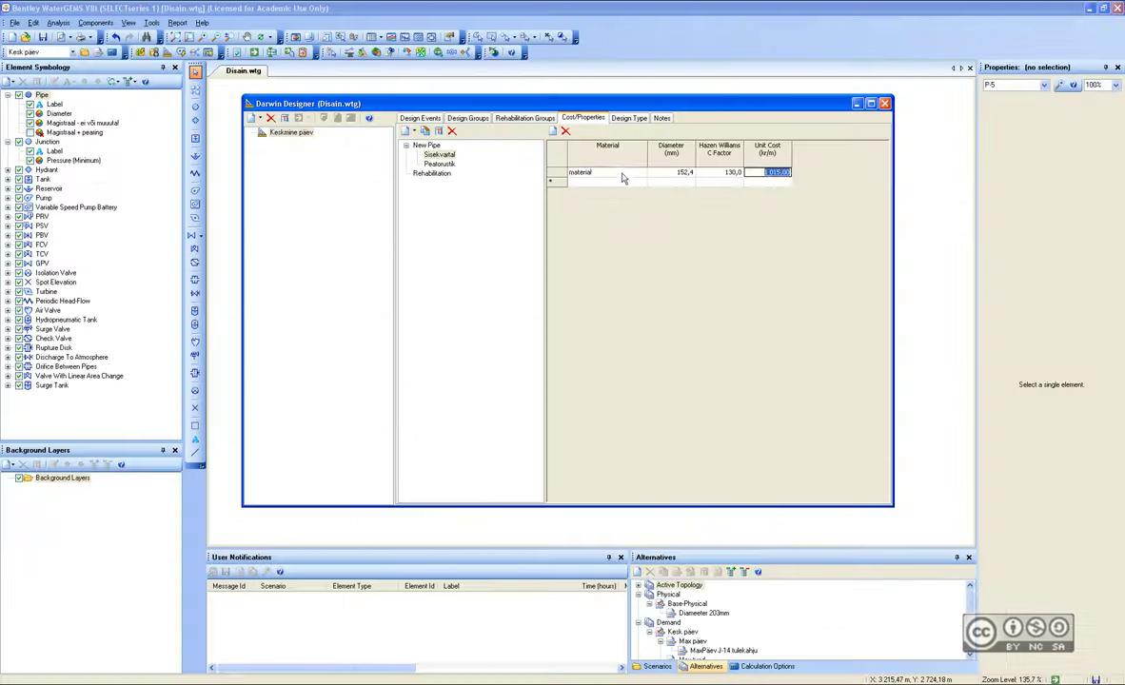
pyautogui.hotkey('alt', 'Tab')
pyautogui.write('material\t0,0\t0,0\t0,00 material\t0,0\t0,0\t0,00 material\t0,0\t0,0\t0,00 material\t0,0\t0,0\t0,00 material\t0,0\t0,0\t0,00 material\t0,0\t0,0\t0,00 material\t0,0\t0,0\t0,00 material\t0,0\t0,0\t0,00')
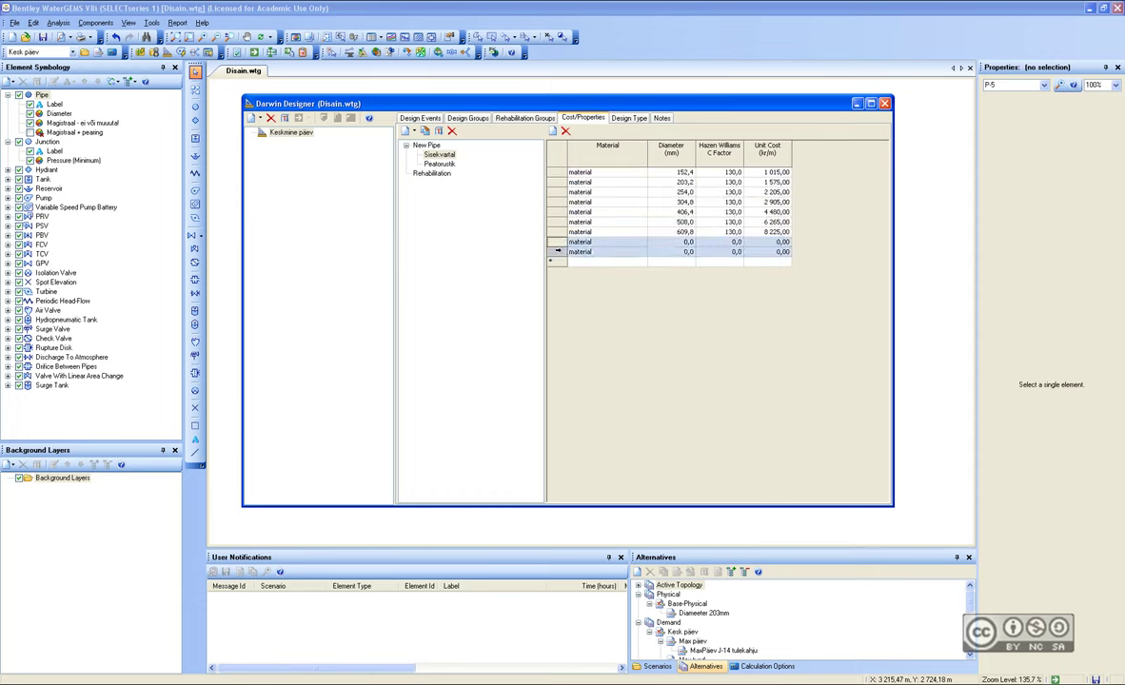
pyautogui.press('Delete')
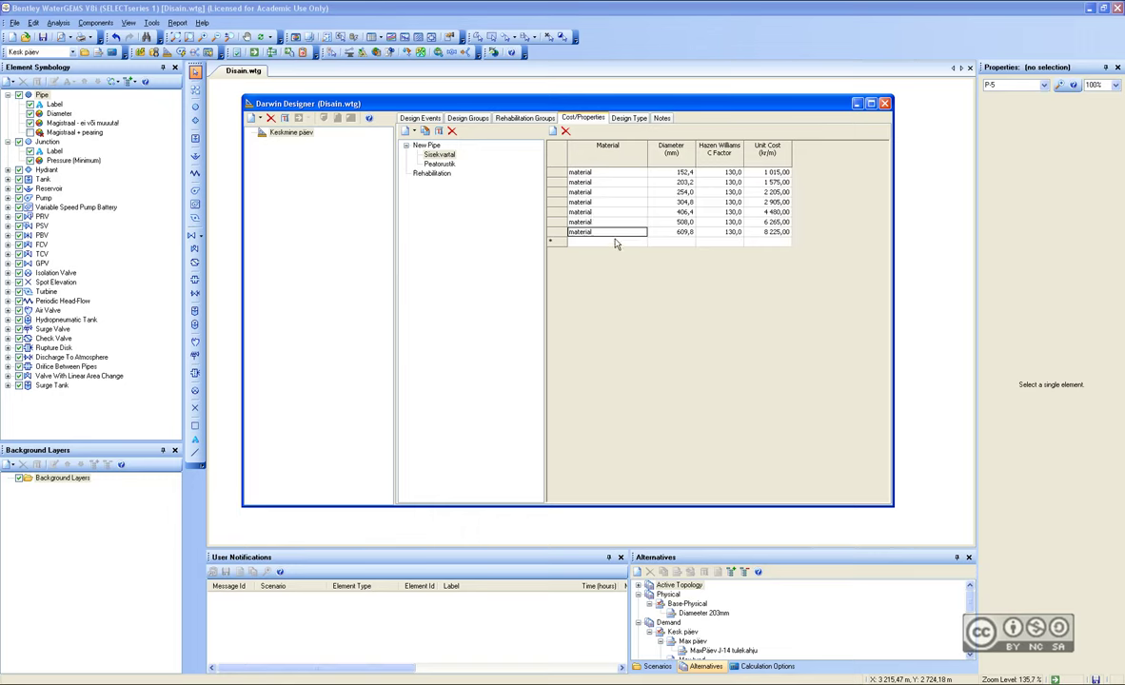
pyautogui.click(674, 172)
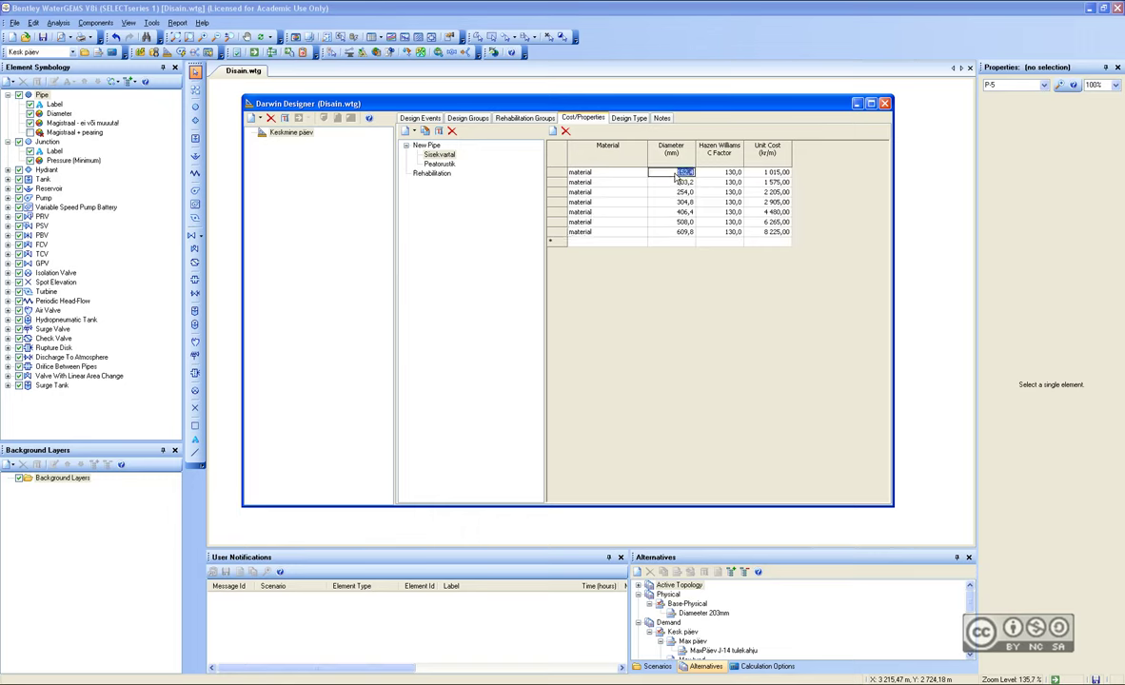
pyautogui.click(675, 182)
pyautogui.click(672, 193)
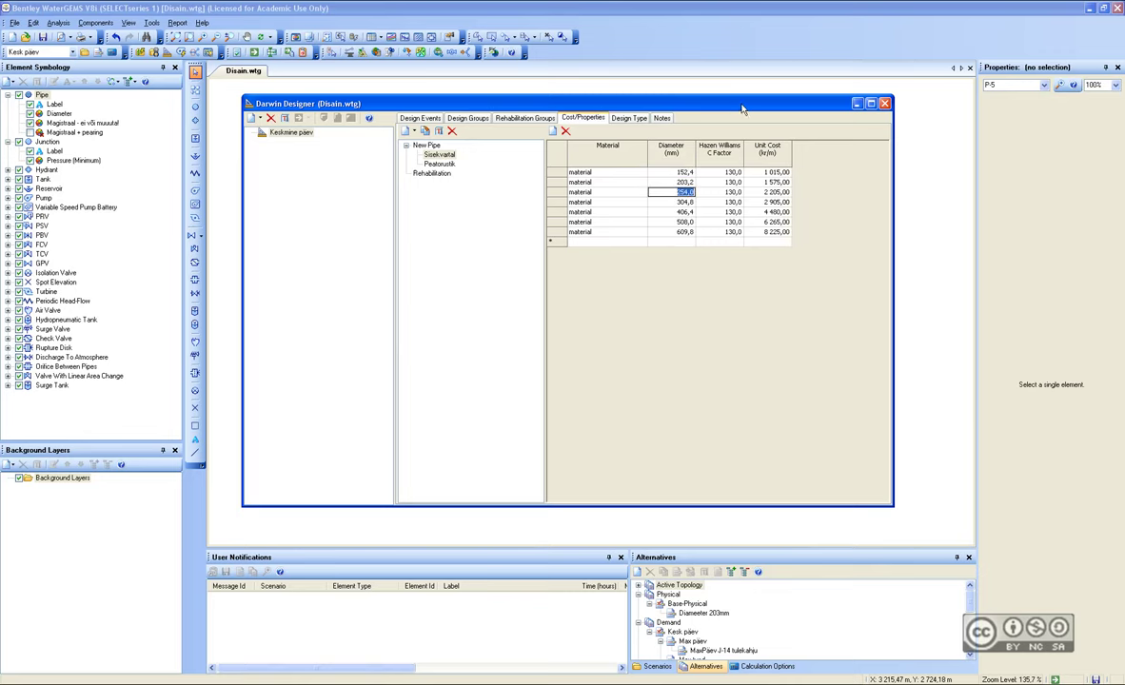
pyautogui.moveTo(739, 109); pyautogui.dragTo(699, 110)
pyautogui.click(603, 173)
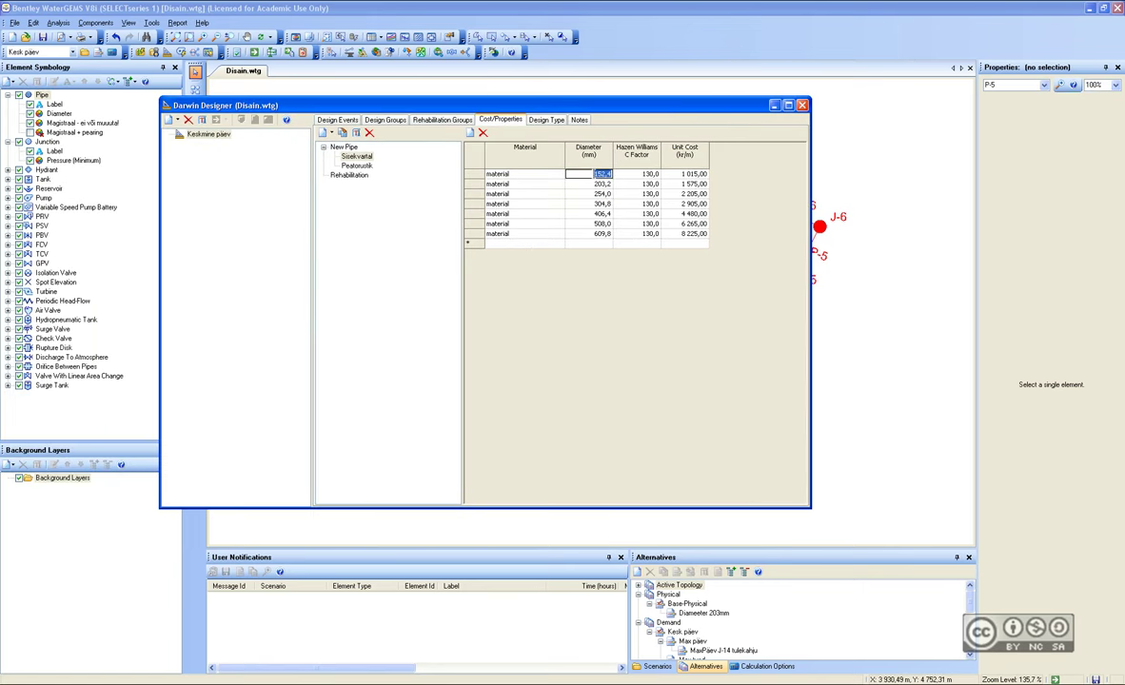
pyautogui.click(610, 173)
pyautogui.press('BackSpace')
pyautogui.press('BackSpace')
pyautogui.press('Return')
pyautogui.click(590, 184)
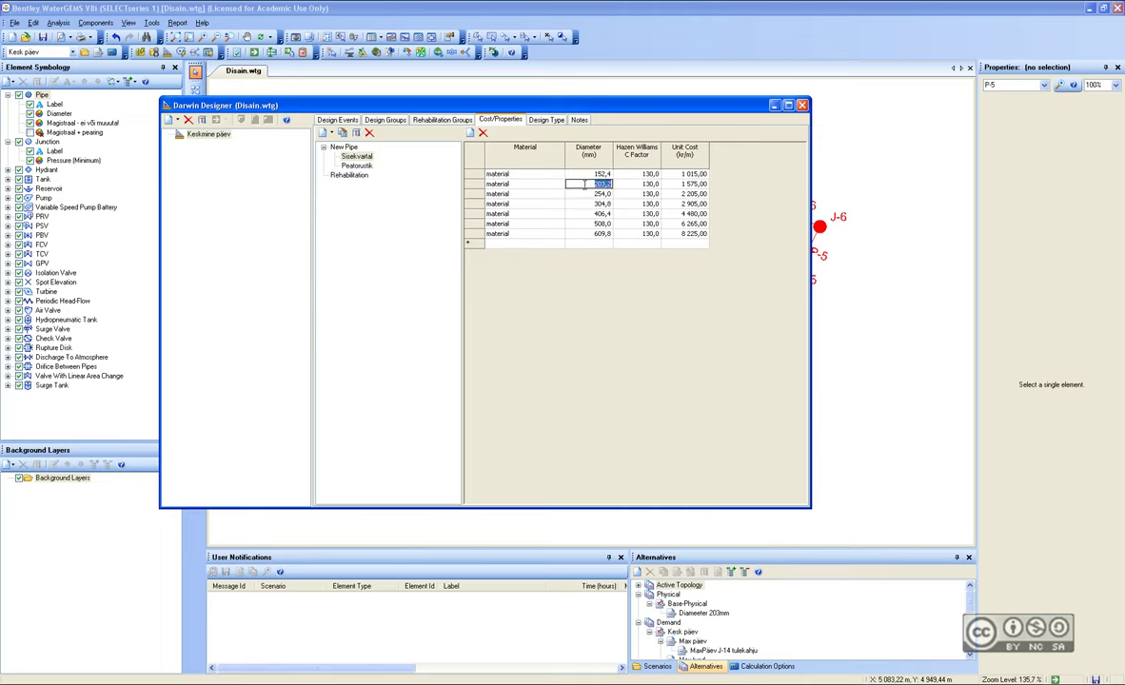
pyautogui.click(584, 174)
# Check the unit, display precision and number format settings of the Diameter column.
pyautogui.click(590, 149)
pyautogui.rightClick(592, 152)
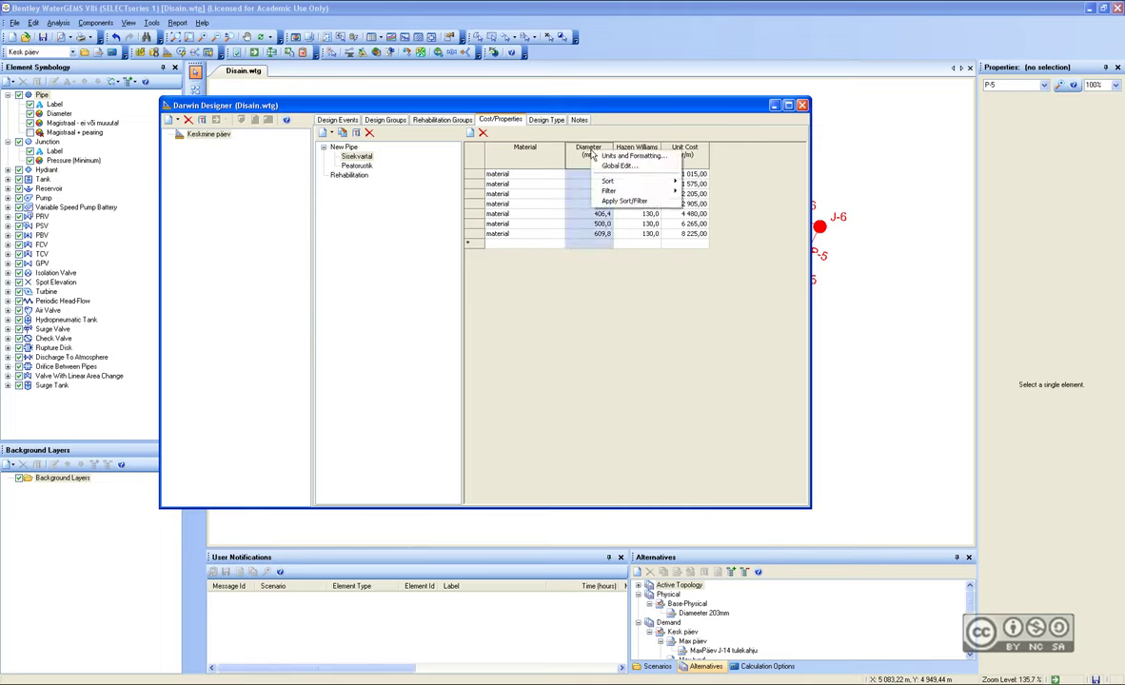
pyautogui.rightClick(544, 151)
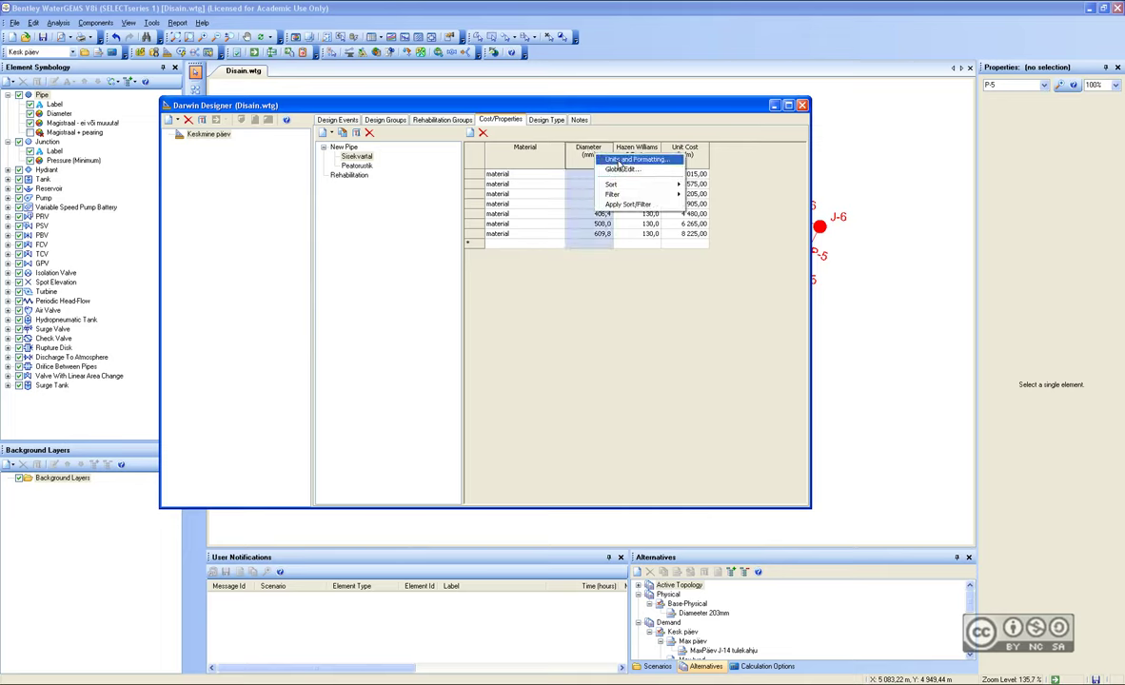
pyautogui.click(573, 158)
pyautogui.press('Tab')
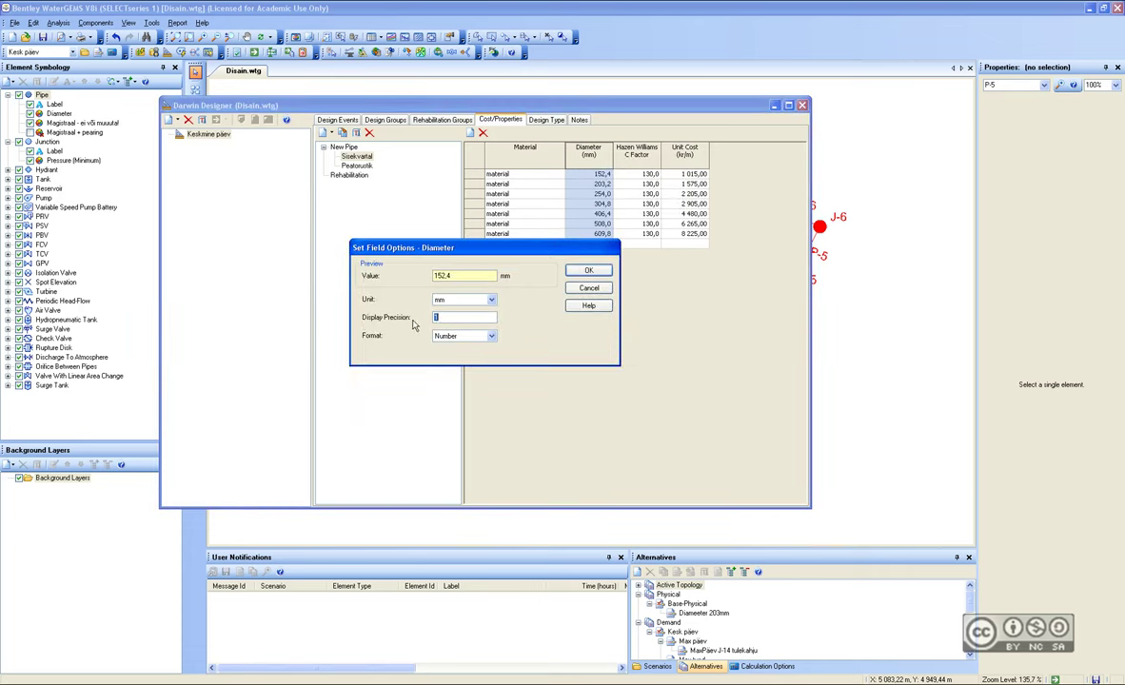
pyautogui.click(462, 317)
pyautogui.click(588, 270)
pyautogui.press('Up')
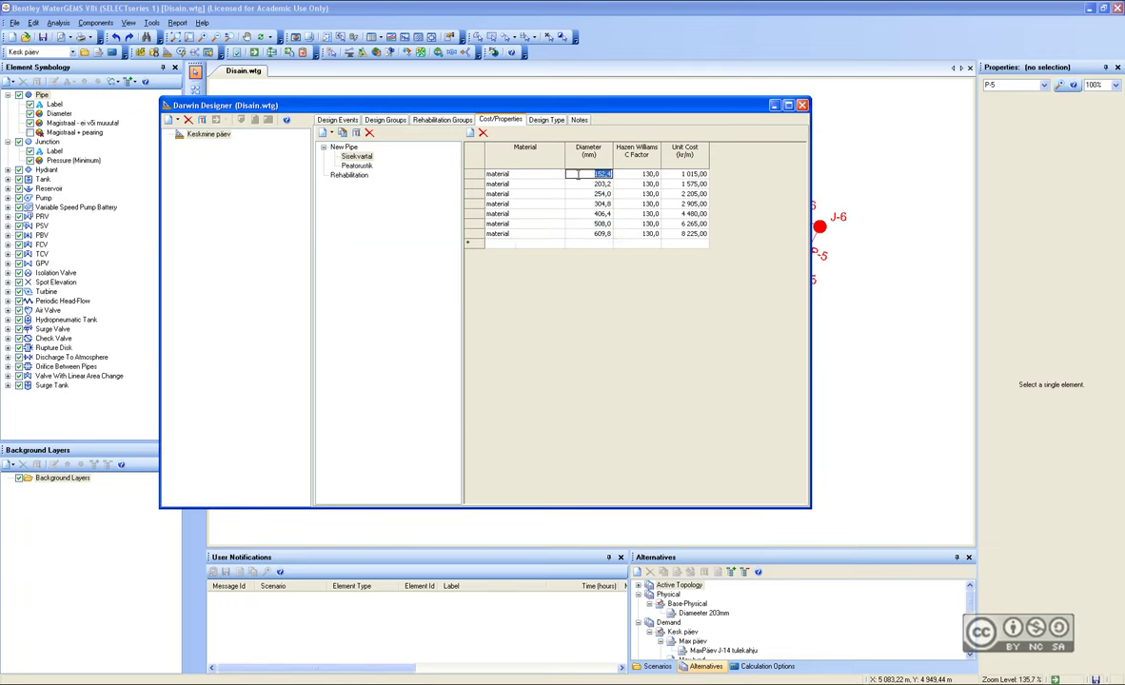
# Add nine blank material rows to the Peatorustik cost table.
pyautogui.click(358, 166)
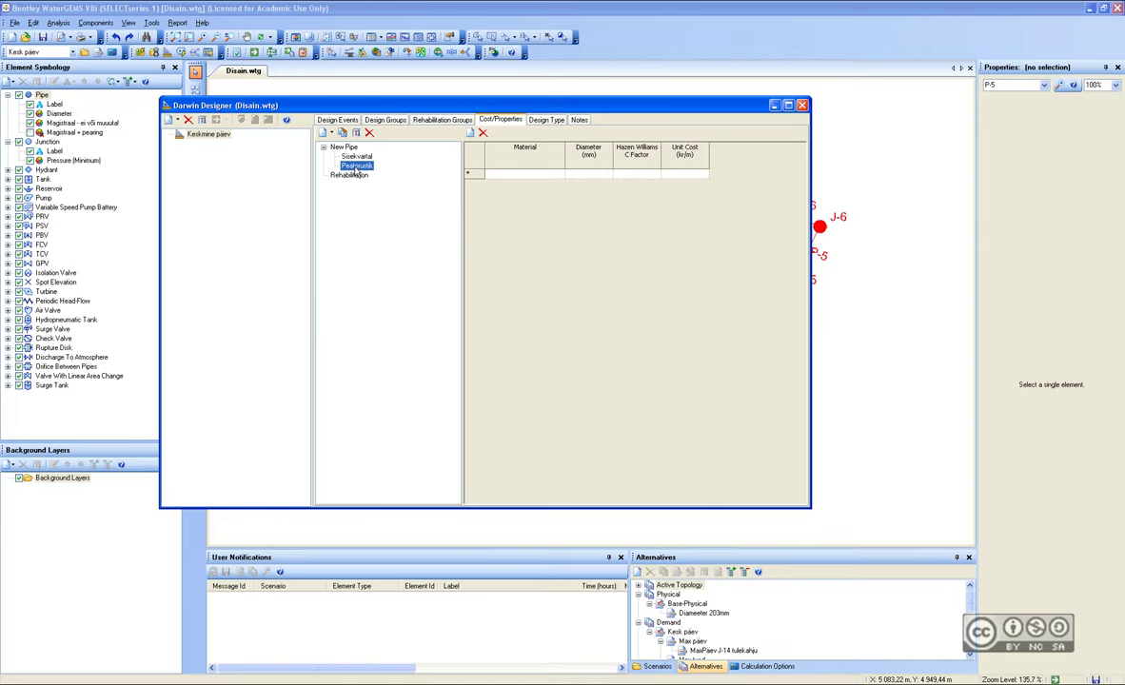
pyautogui.click(469, 134)
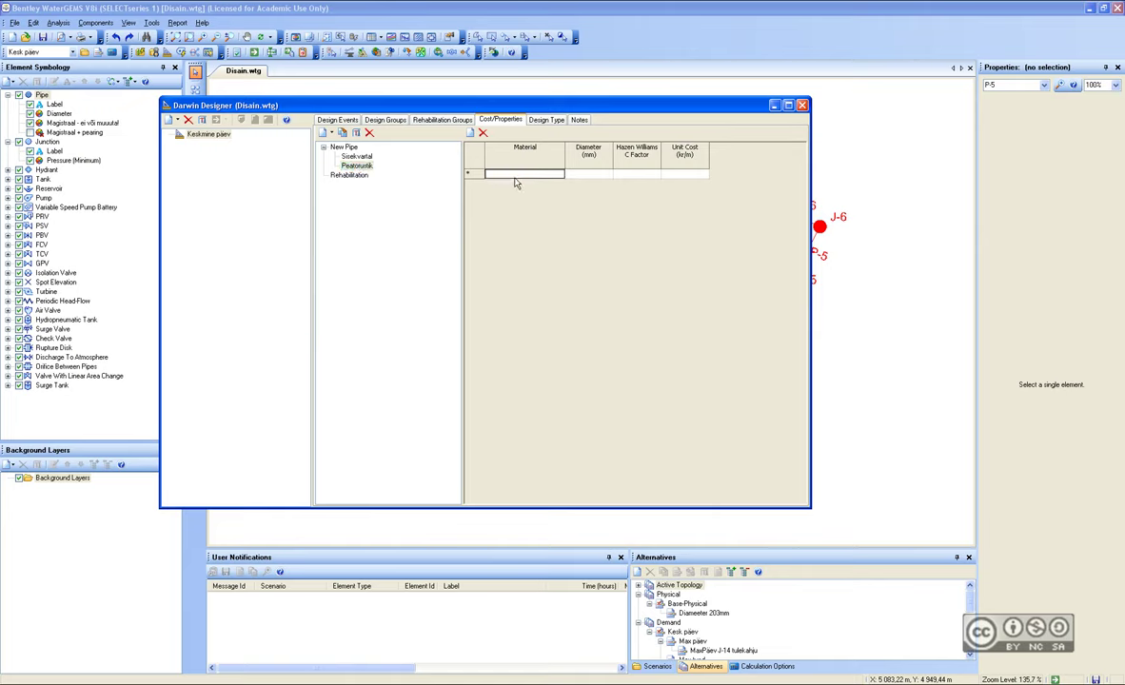
pyautogui.click(469, 134)
pyautogui.click(469, 134)
pyautogui.click(469, 135)
pyautogui.click(470, 135)
pyautogui.click(469, 137)
pyautogui.click(469, 136)
pyautogui.click(469, 136)
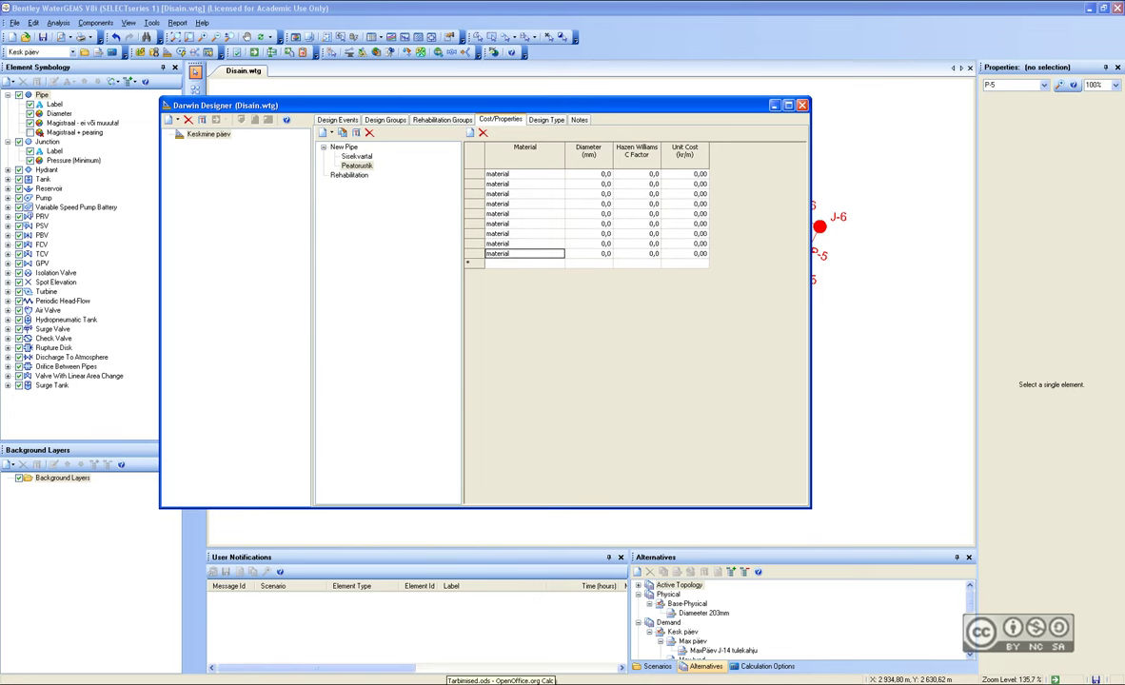
# Copy the Peatorustik pipe data B10:E16 from Tarbimised.ods in OpenOffice Calc into the Peatorustik table, and delete the two unused zero rows.
pyautogui.hotkey('alt', 'Tab')
pyautogui.moveTo(223, 330); pyautogui.dragTo(500, 474)
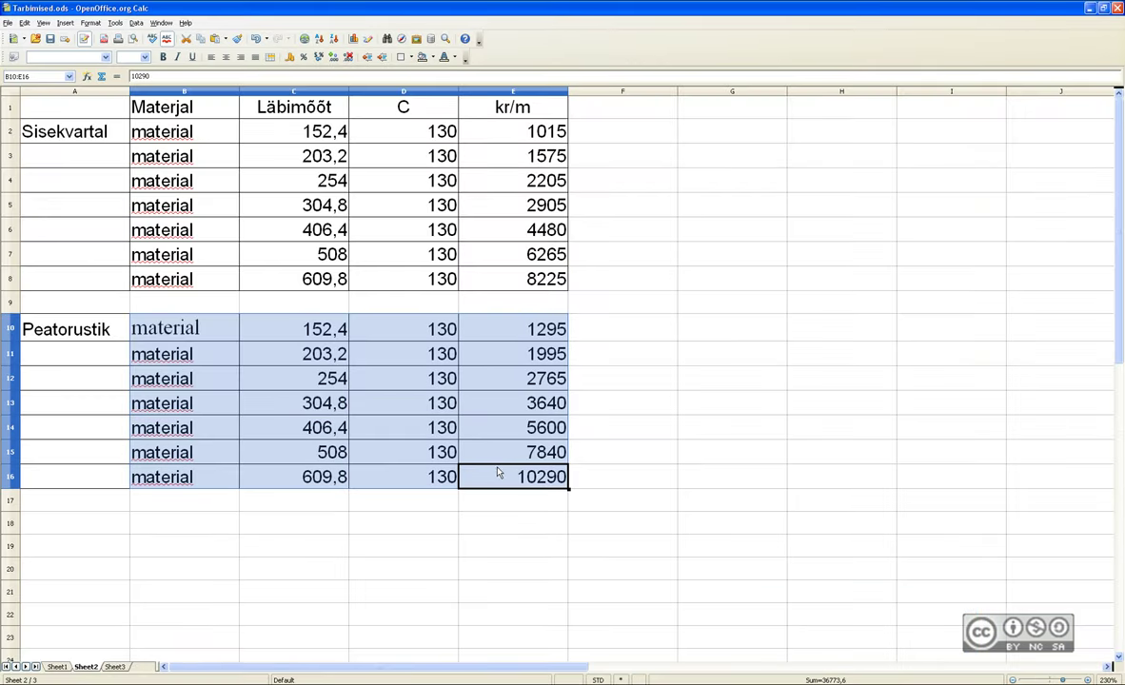
pyautogui.hotkey('alt', 'Tab')
pyautogui.click(524, 174)
pyautogui.write('152,4\t130,0\t1 295,00 203,2\t130,0\t1 995,00 254,0\t130,0\t2 765,00 304,8\t130,0\t3 640,00 406,4\t130,0\t5 600,00 508,0\t130,0\t7 840,00 609,8\t130,0\t10 290,00')
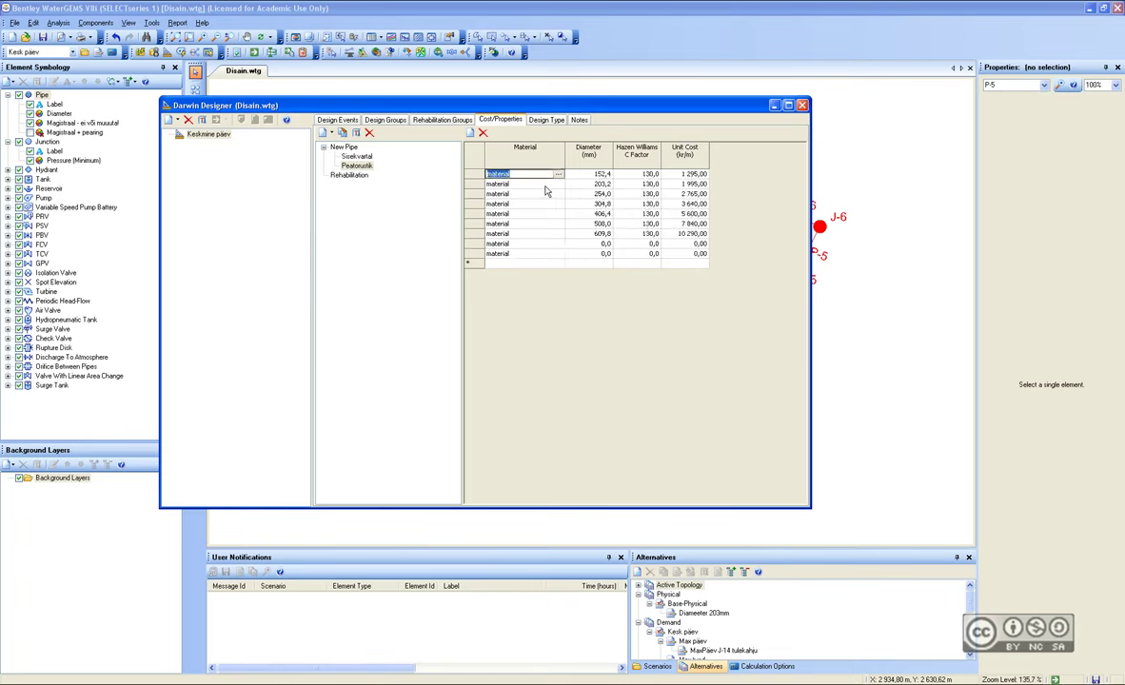
pyautogui.moveTo(474, 244); pyautogui.dragTo(474, 253)
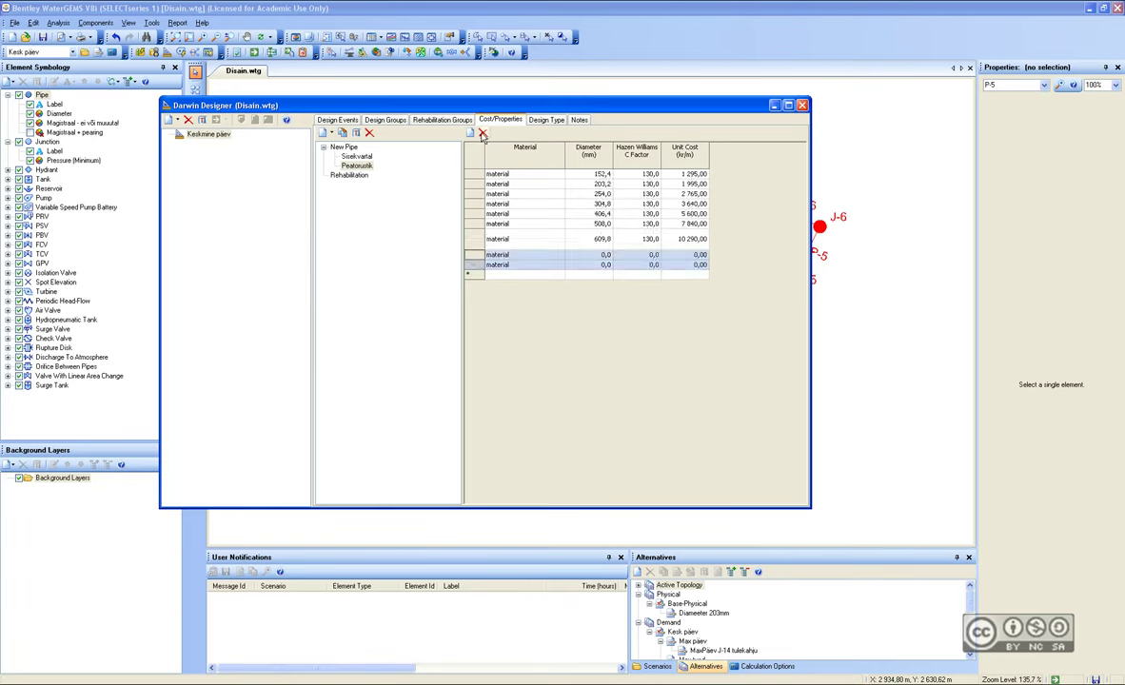
pyautogui.click(483, 132)
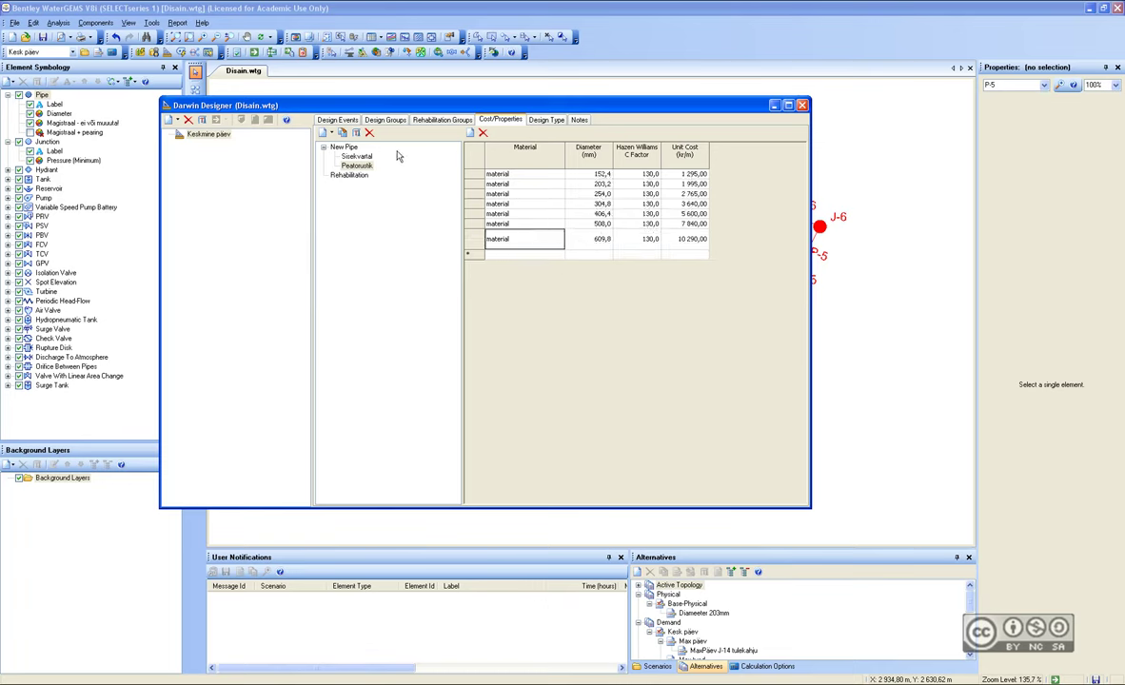
# Review both pipe cost tables against the network drawing, plus the design event's demand, pressure and velocity settings.
pyautogui.click(357, 157)
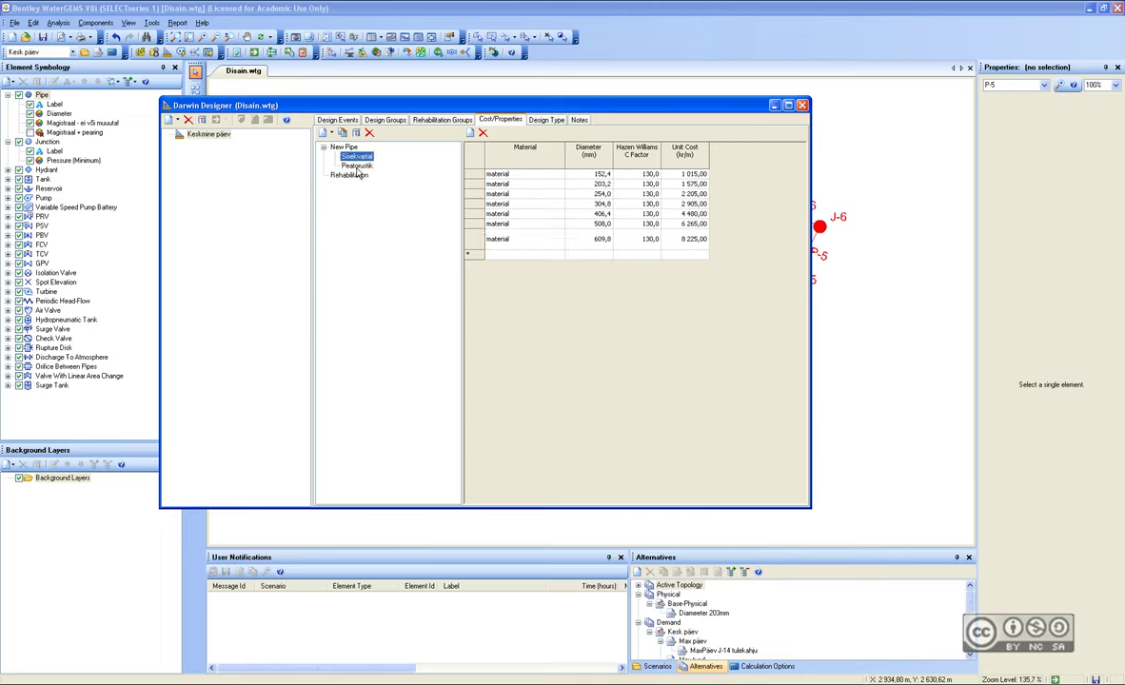
pyautogui.click(357, 166)
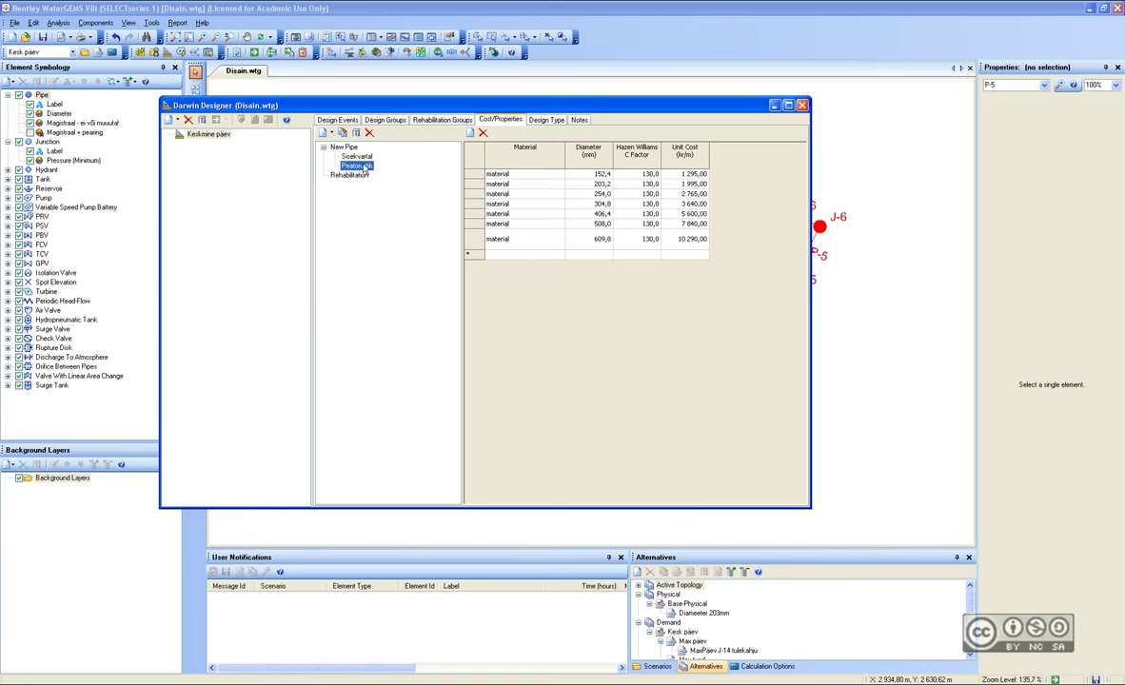
pyautogui.moveTo(657, 105); pyautogui.dragTo(321, 93)
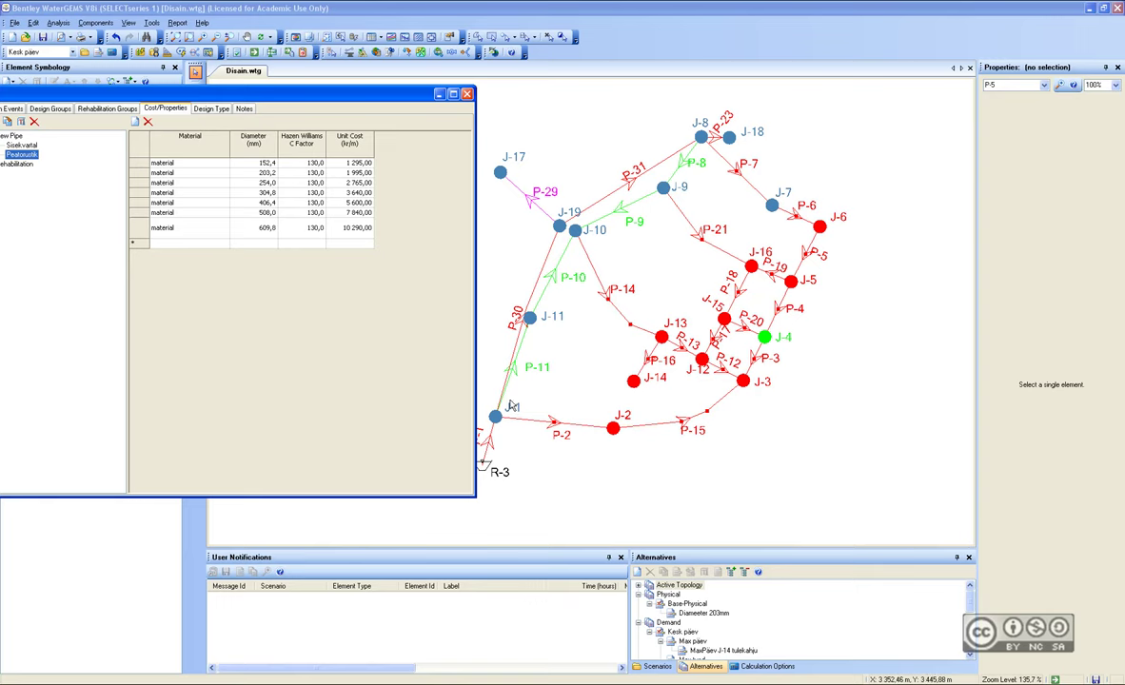
pyautogui.moveTo(338, 96); pyautogui.dragTo(736, 105)
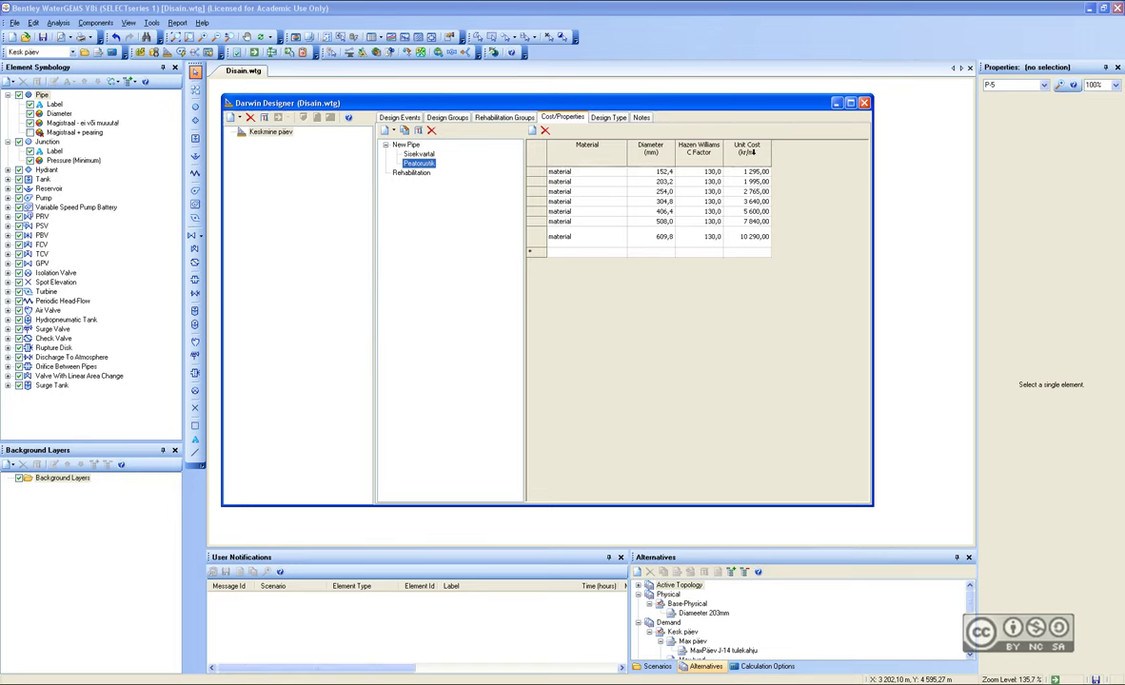
pyautogui.click(420, 154)
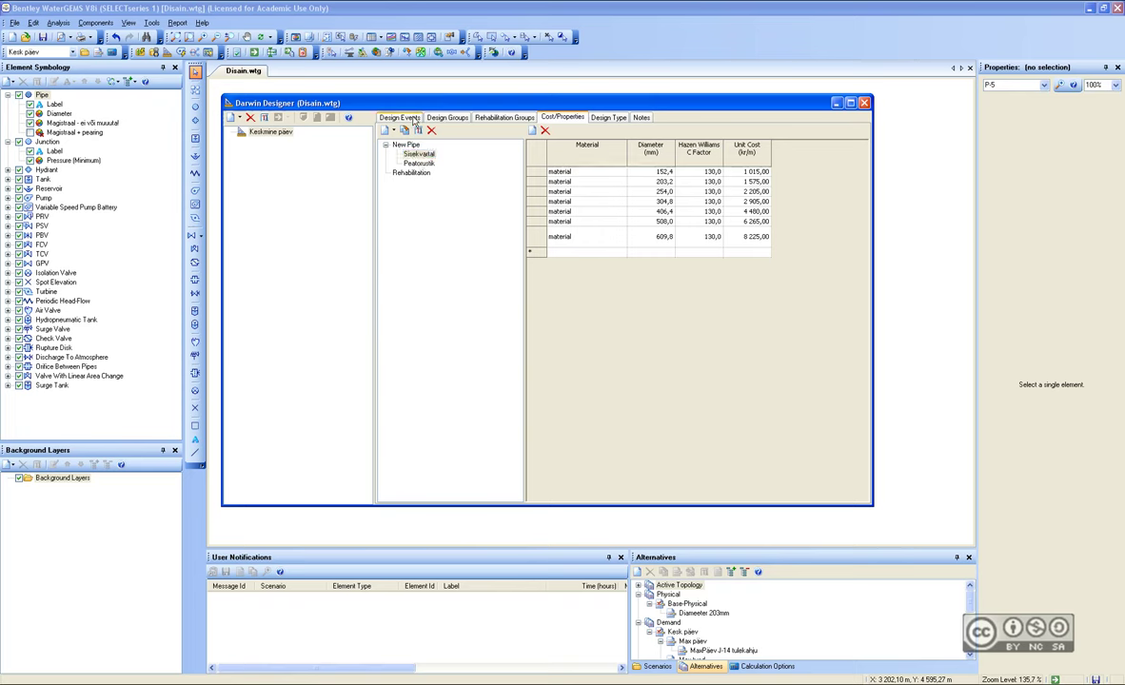
pyautogui.click(395, 119)
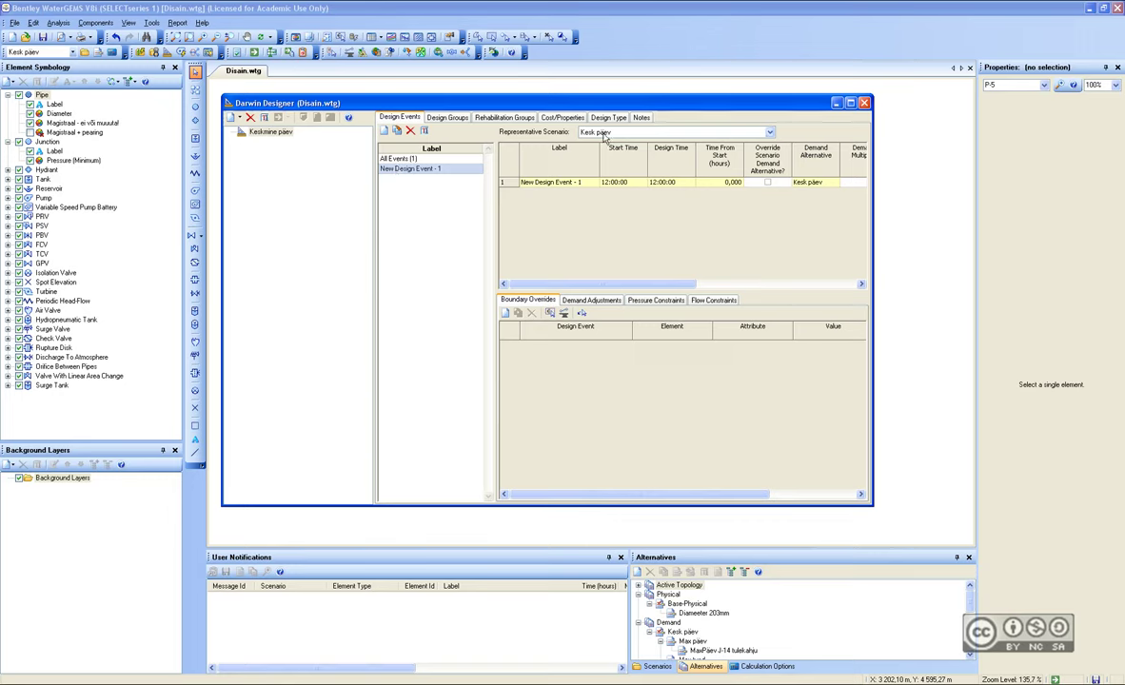
pyautogui.moveTo(560, 283); pyautogui.dragTo(727, 291)
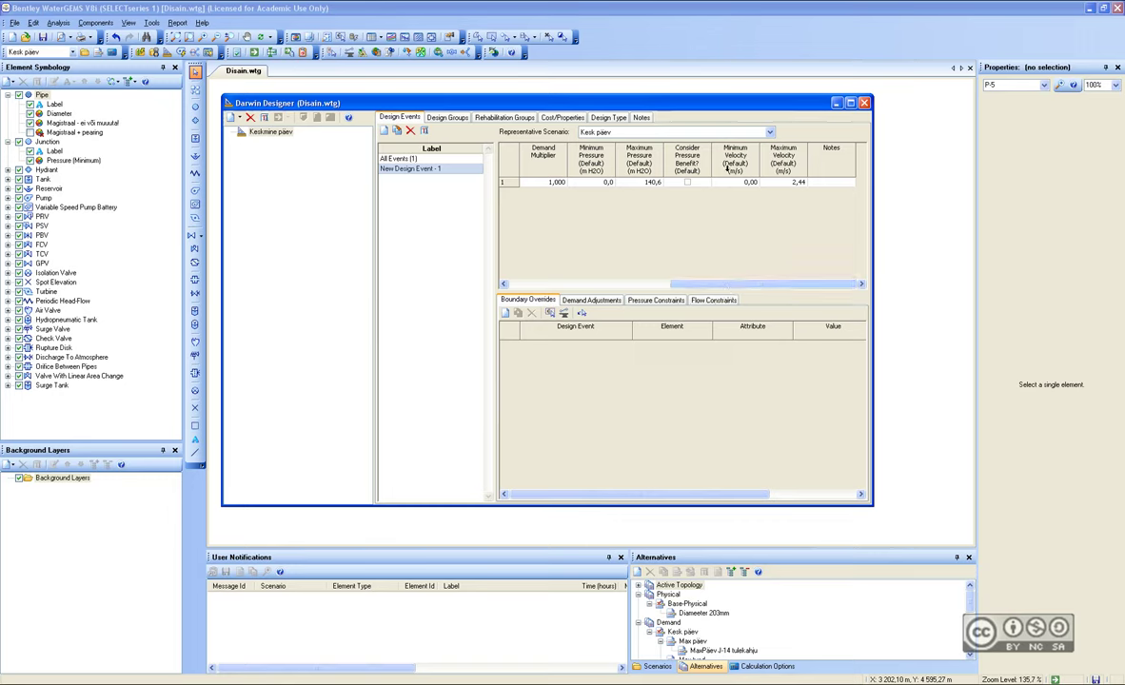
pyautogui.moveTo(749, 284); pyautogui.dragTo(572, 284)
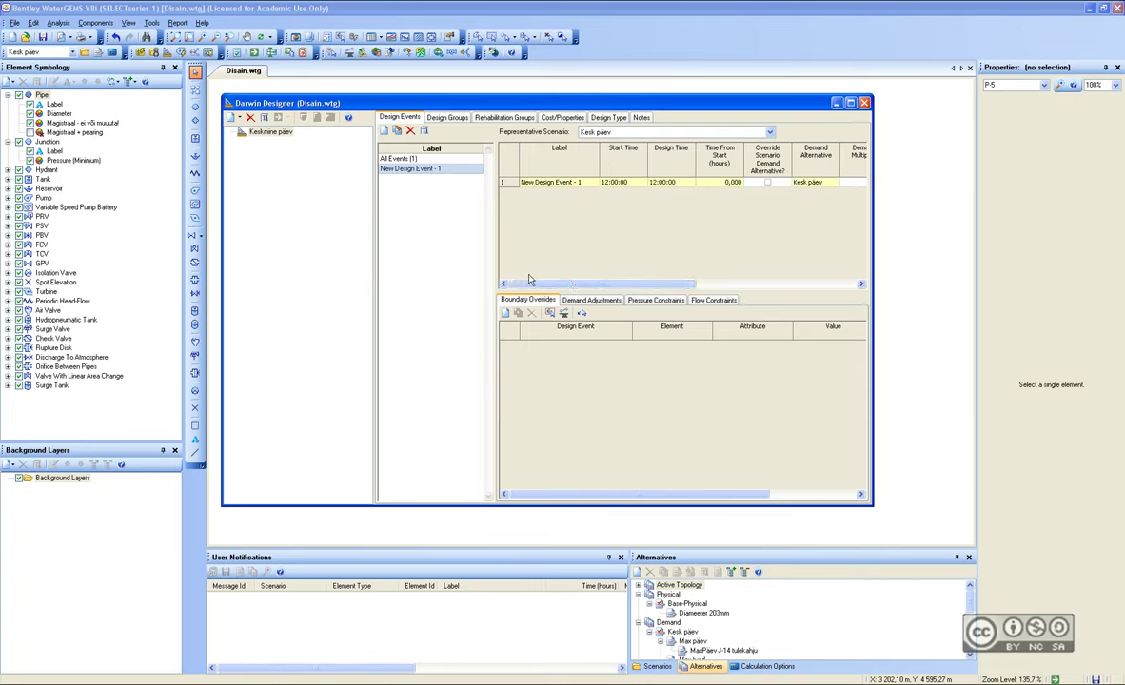
# Add a manual cost estimate run to the Keskmine päev study.
pyautogui.click(270, 134)
pyautogui.rightClick(269, 138)
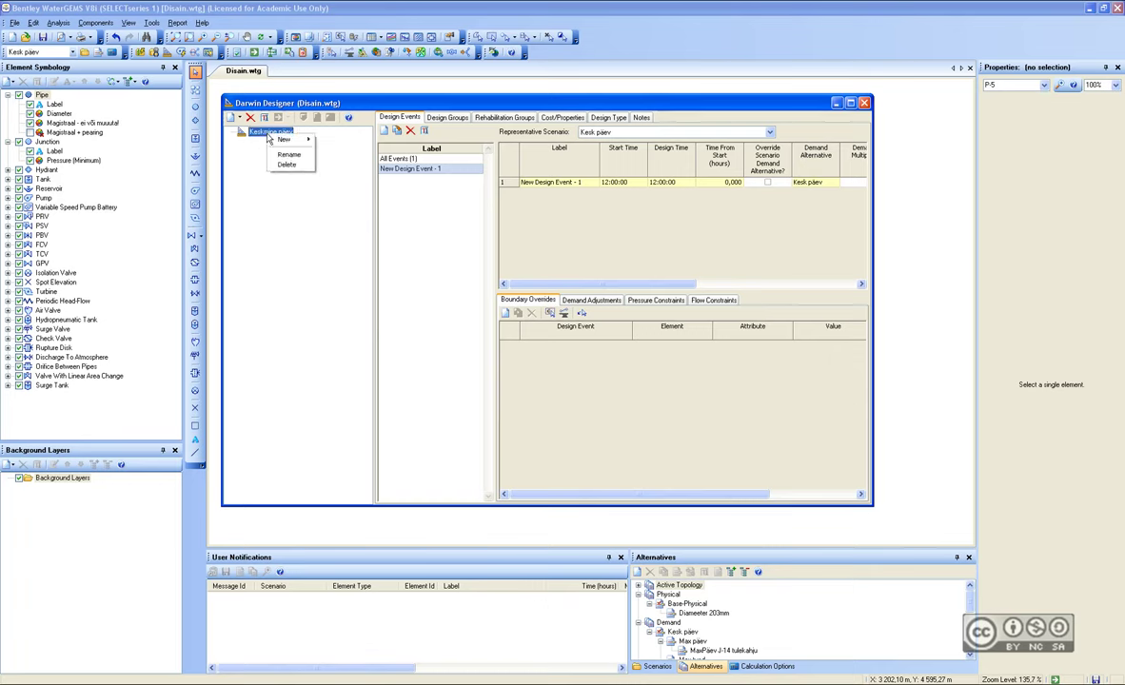
pyautogui.moveTo(282, 141)
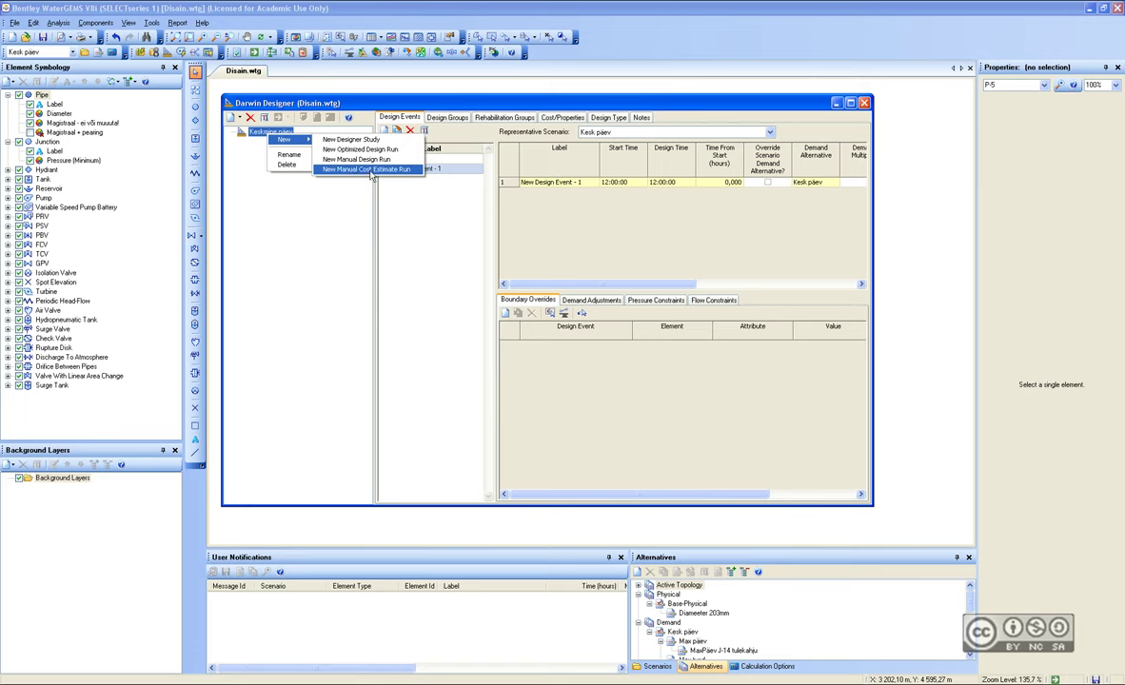
pyautogui.click(371, 175)
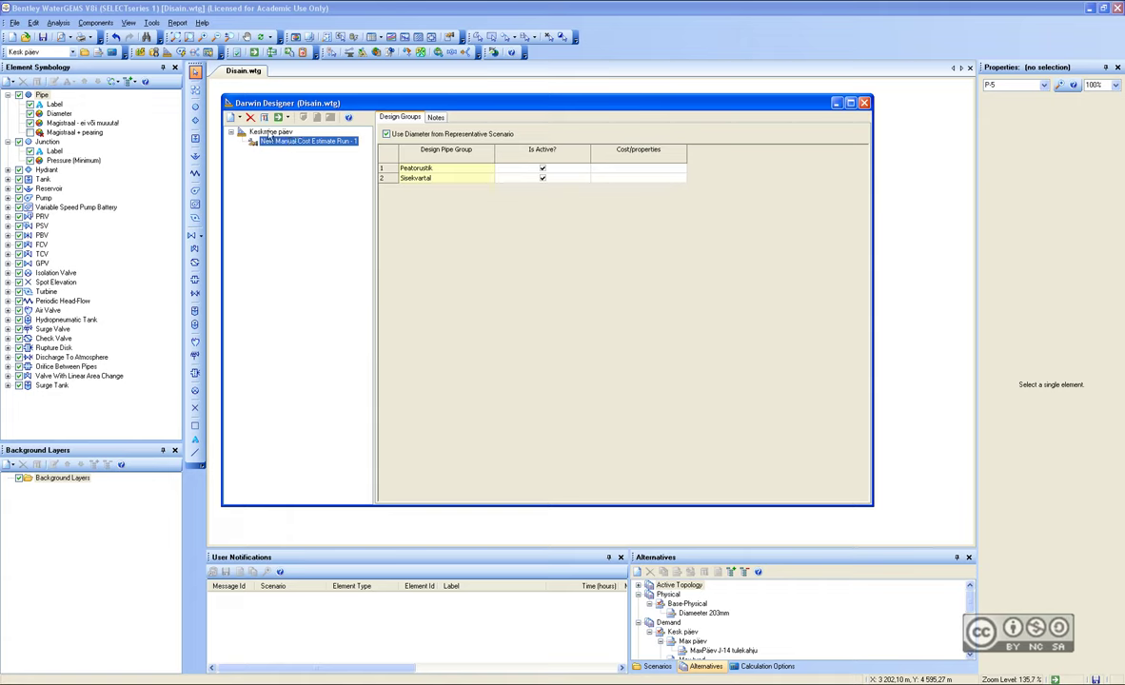
pyautogui.click(272, 132)
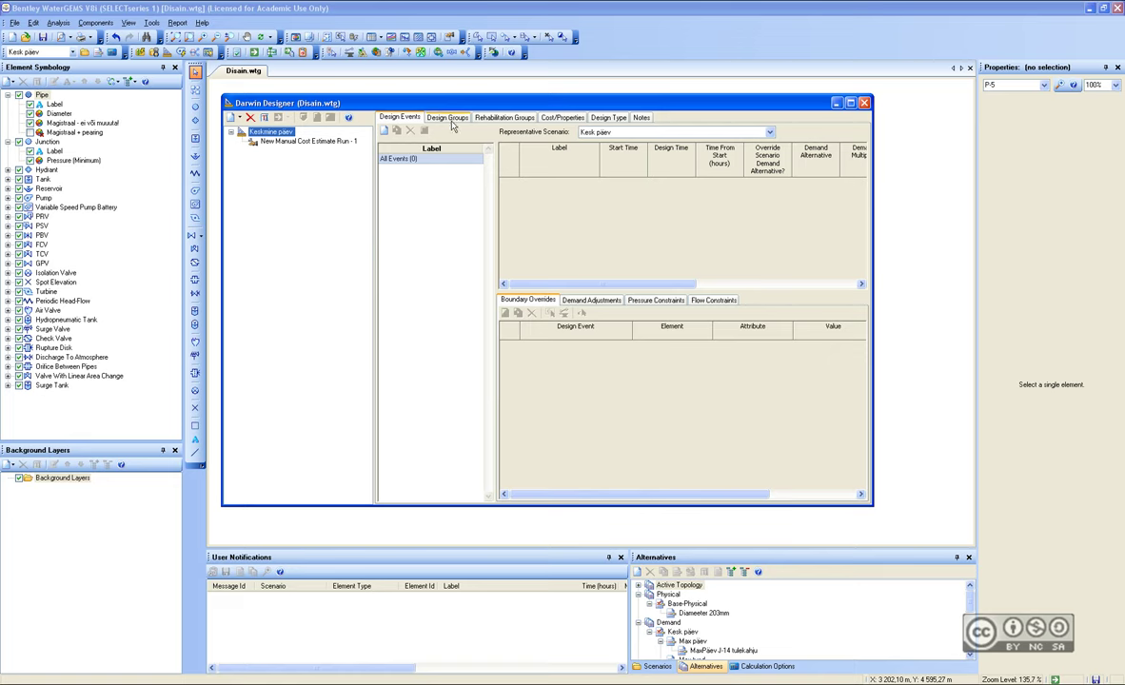
pyautogui.click(278, 141)
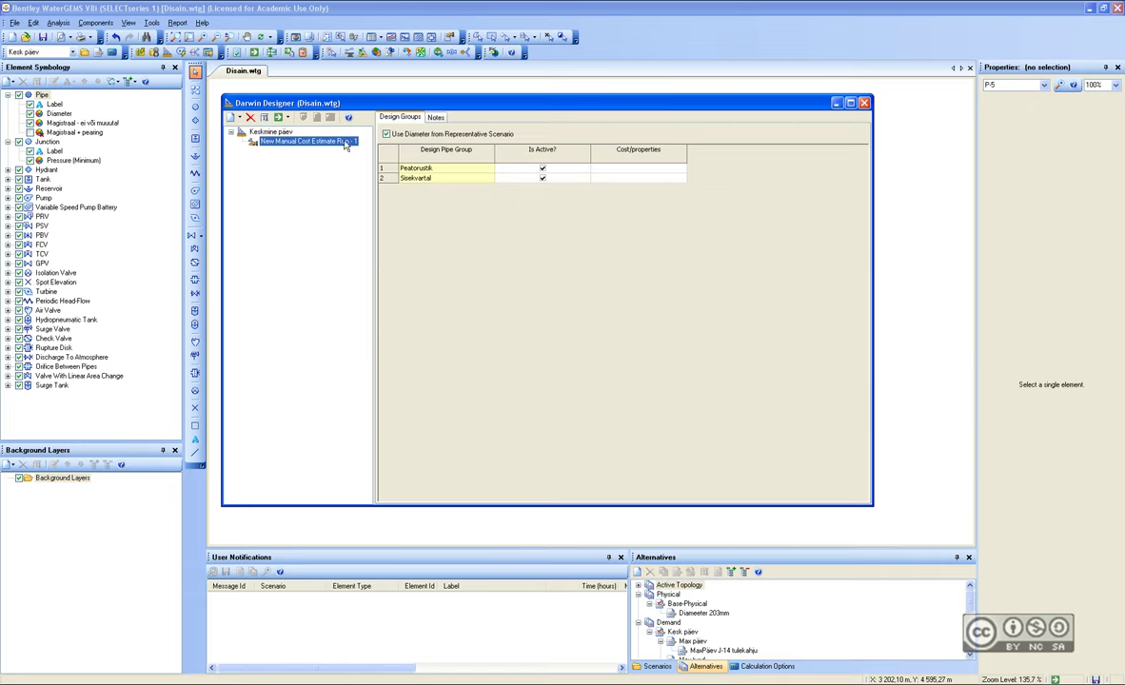
# Rename the new manual cost estimate run as Olemasolev maksumus.
pyautogui.rightClick(272, 143)
pyautogui.click(317, 162)
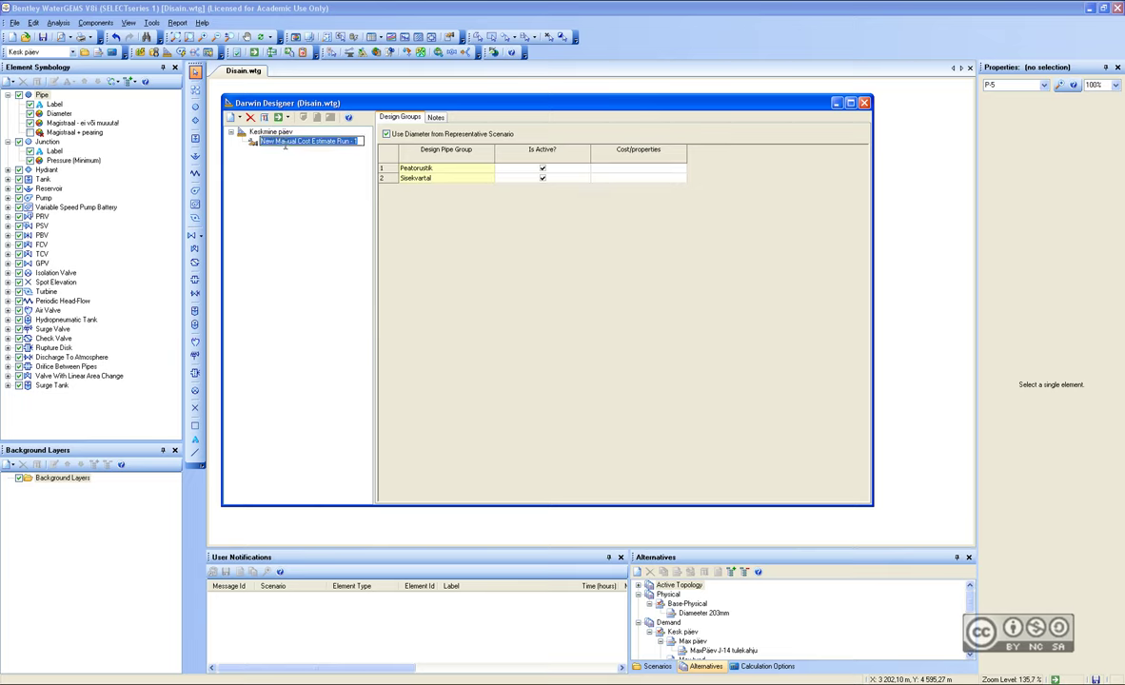
pyautogui.write('Olemasolev')
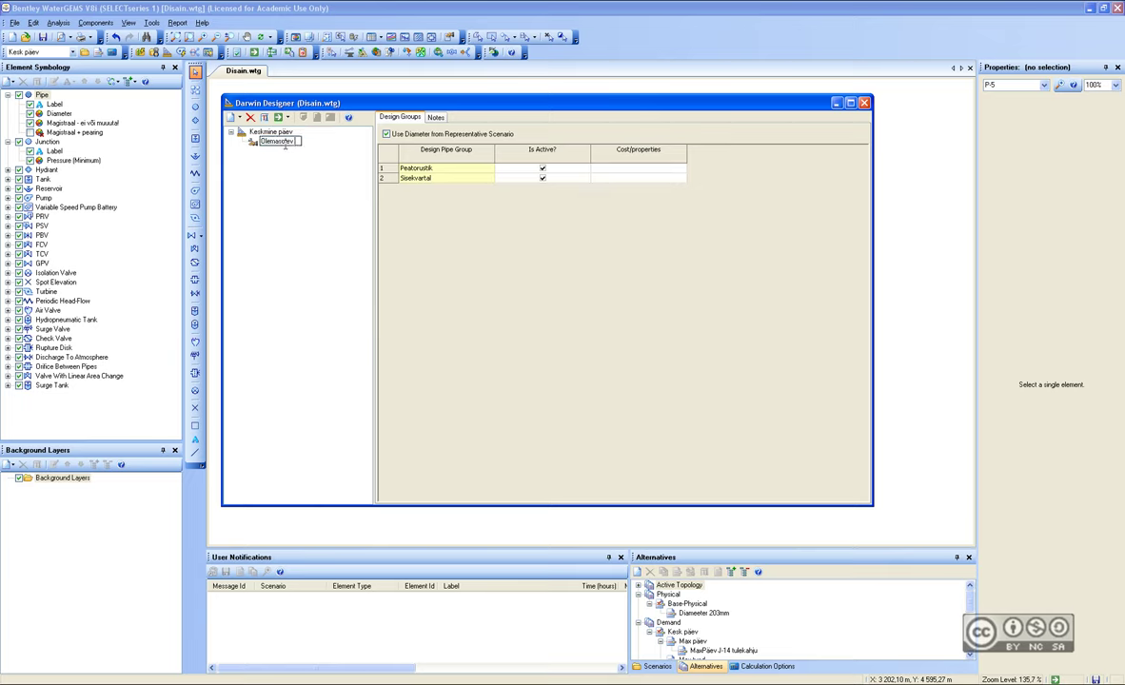
pyautogui.write(' maksimum')
pyautogui.press('Return')
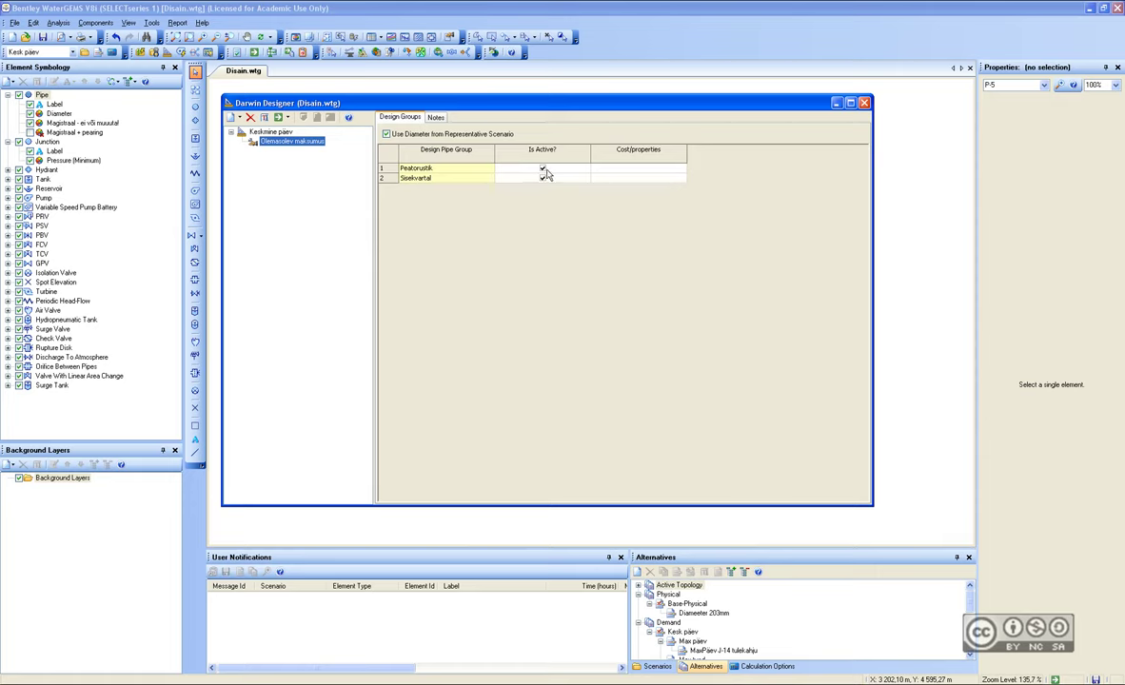
# Assign the Peatorustik cost table to the Peatorustik pipe group and the Sisekvartal table to the Sisekvartal group.
pyautogui.click(627, 169)
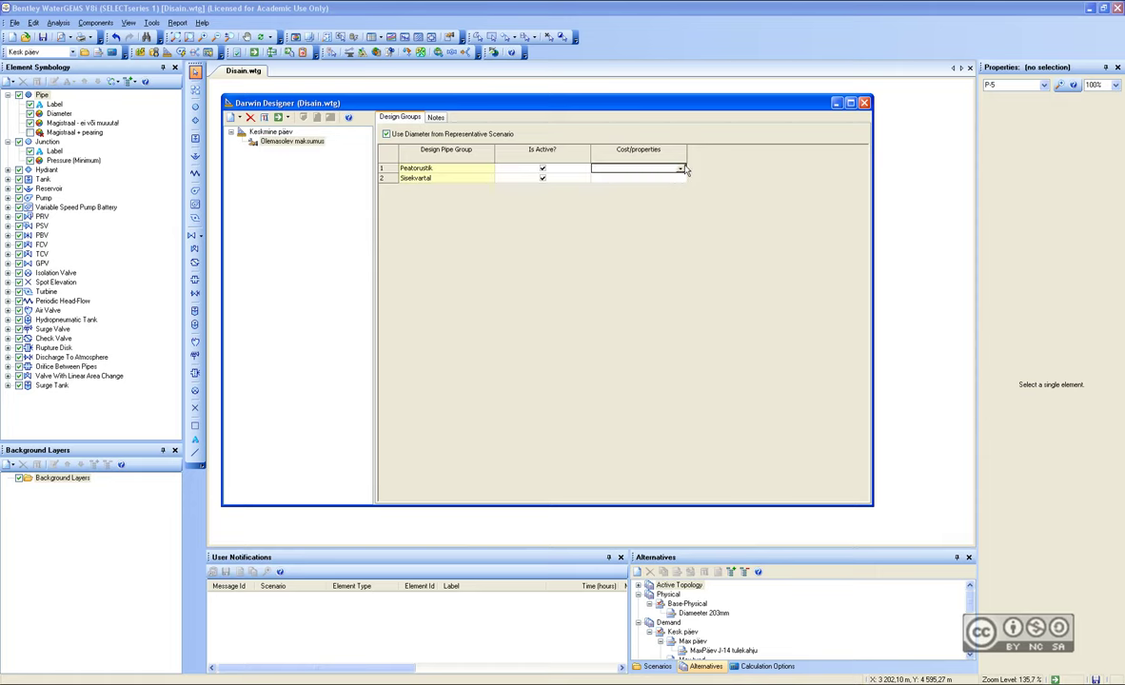
pyautogui.click(682, 170)
pyautogui.click(609, 178)
pyautogui.click(610, 180)
pyautogui.click(611, 180)
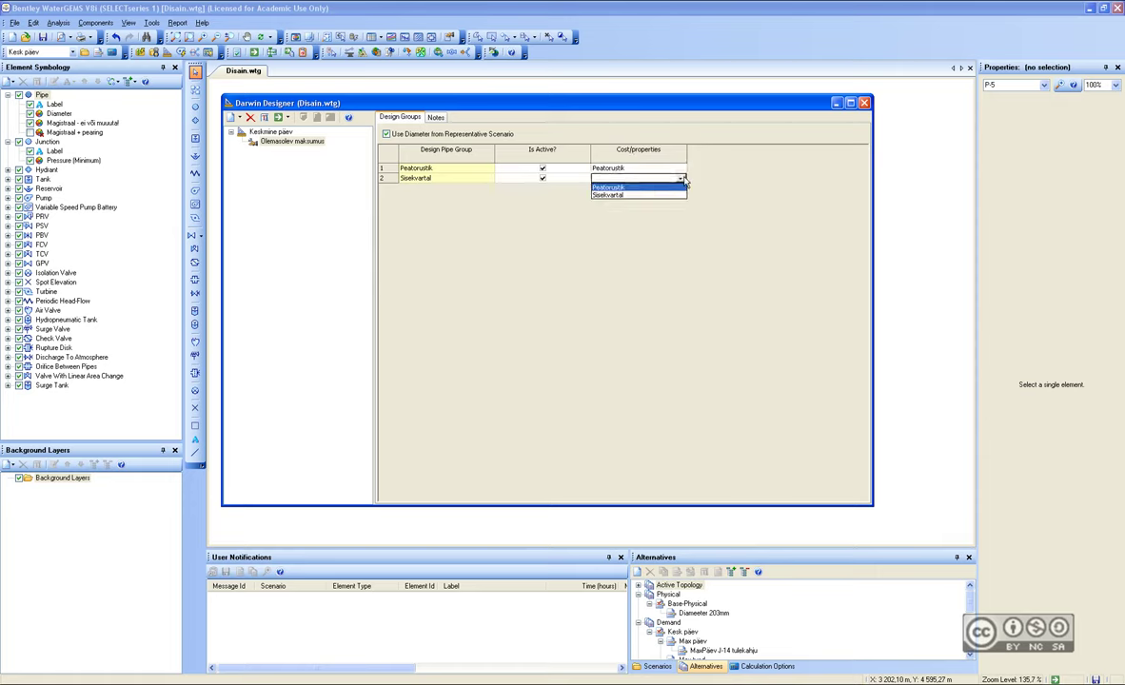
pyautogui.click(612, 192)
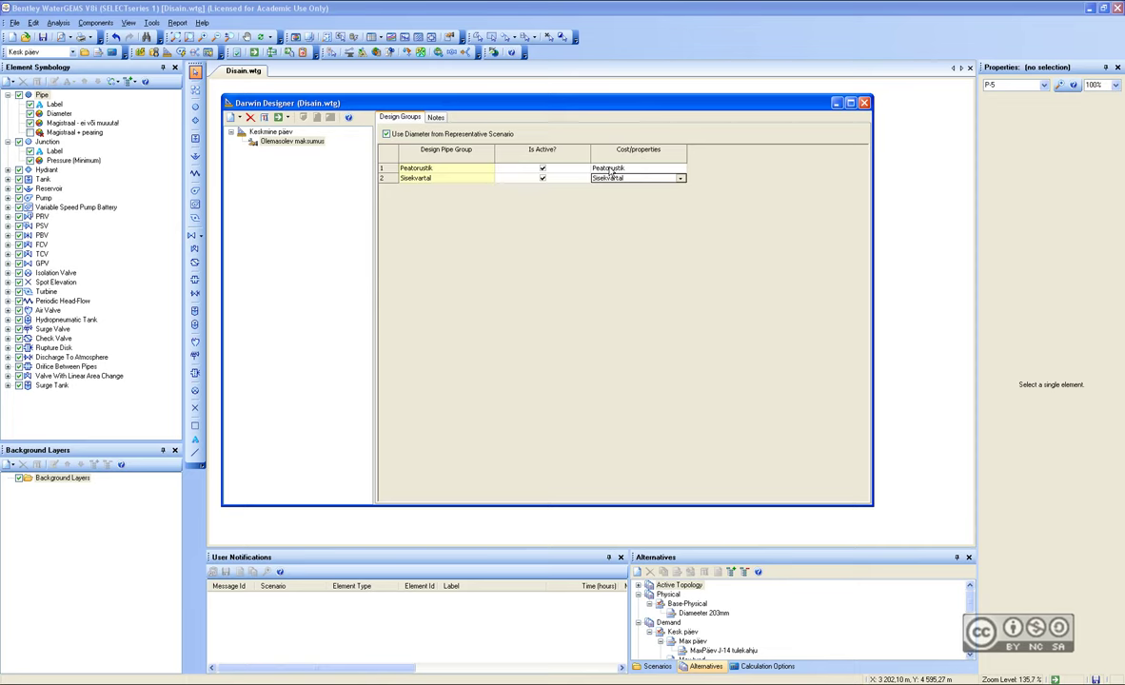
# Recheck the study's cost tables and design groups, and compute the Olemasolev maksumus run.
pyautogui.click(273, 132)
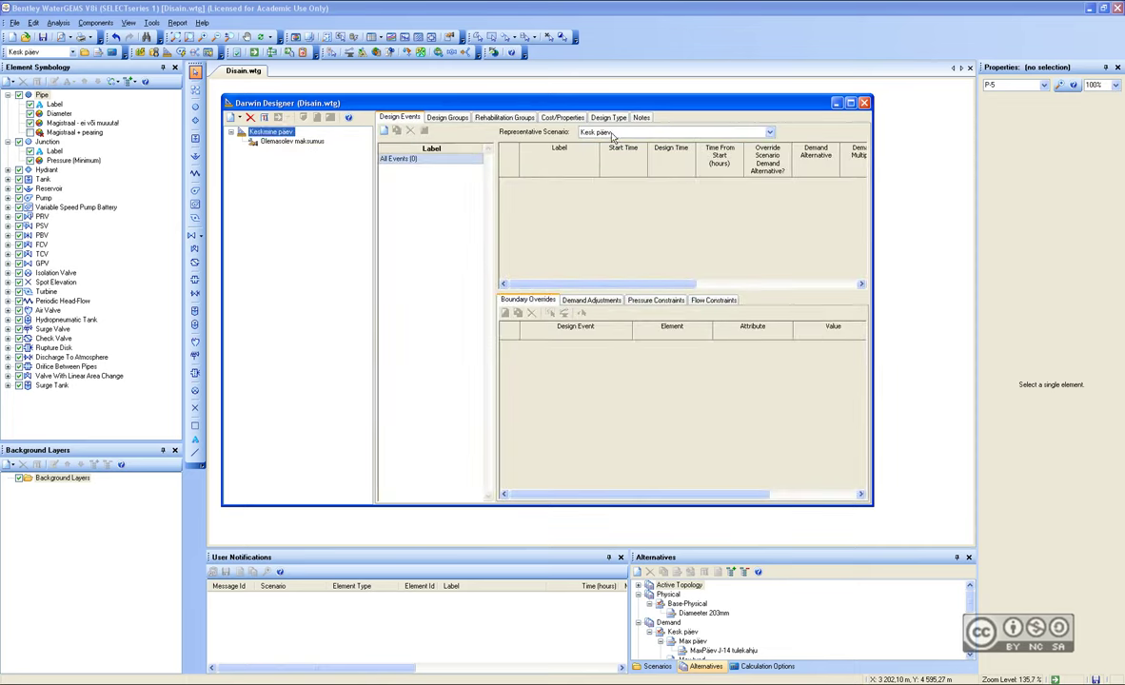
pyautogui.click(563, 117)
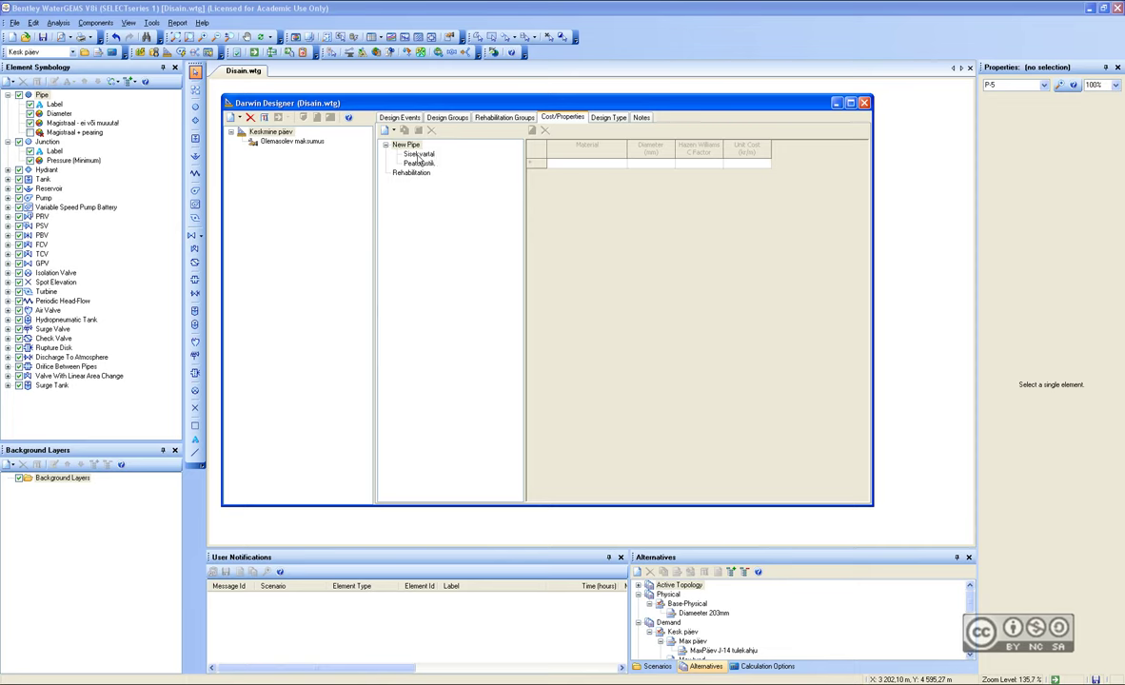
pyautogui.click(447, 118)
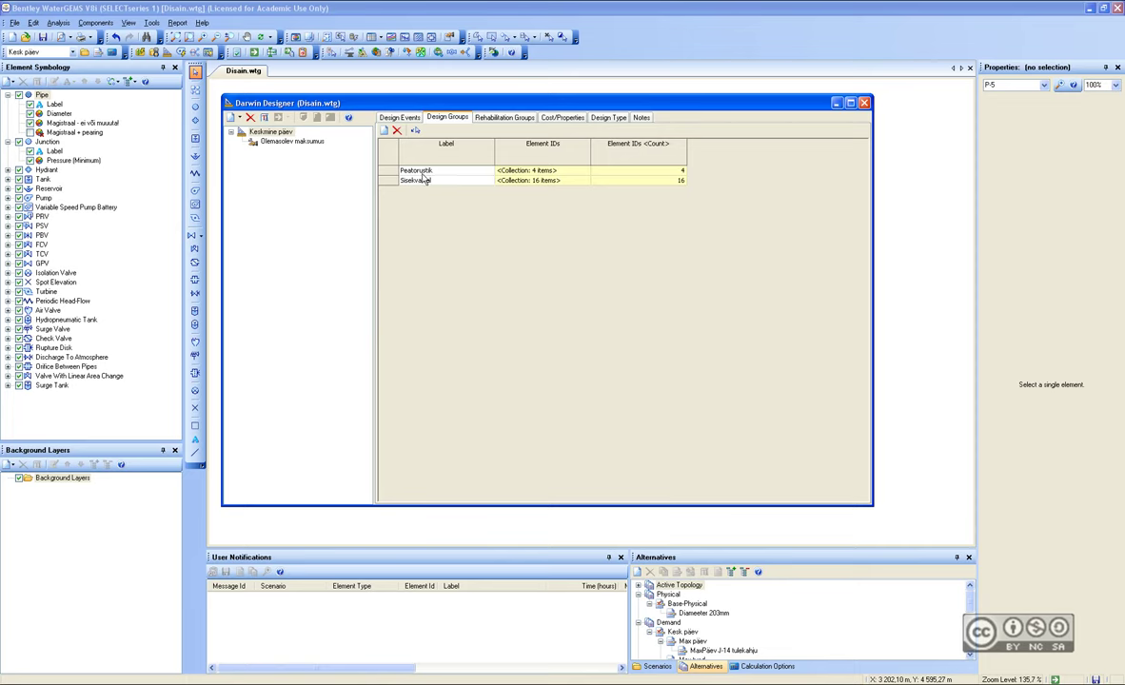
pyautogui.click(281, 142)
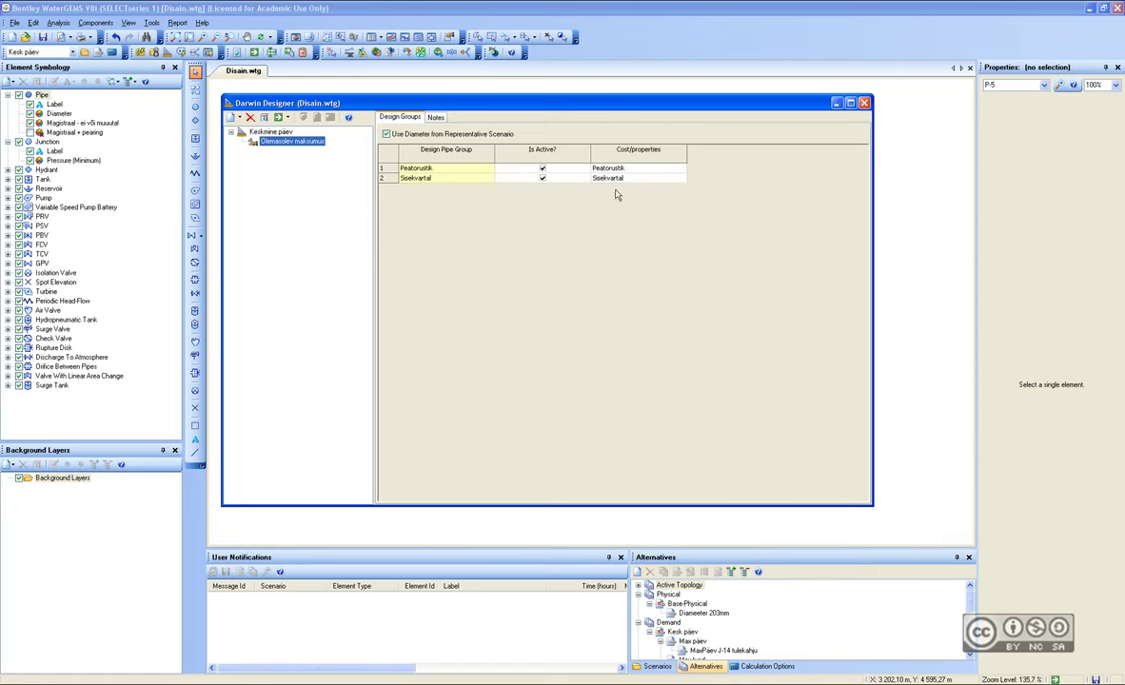
pyautogui.click(278, 118)
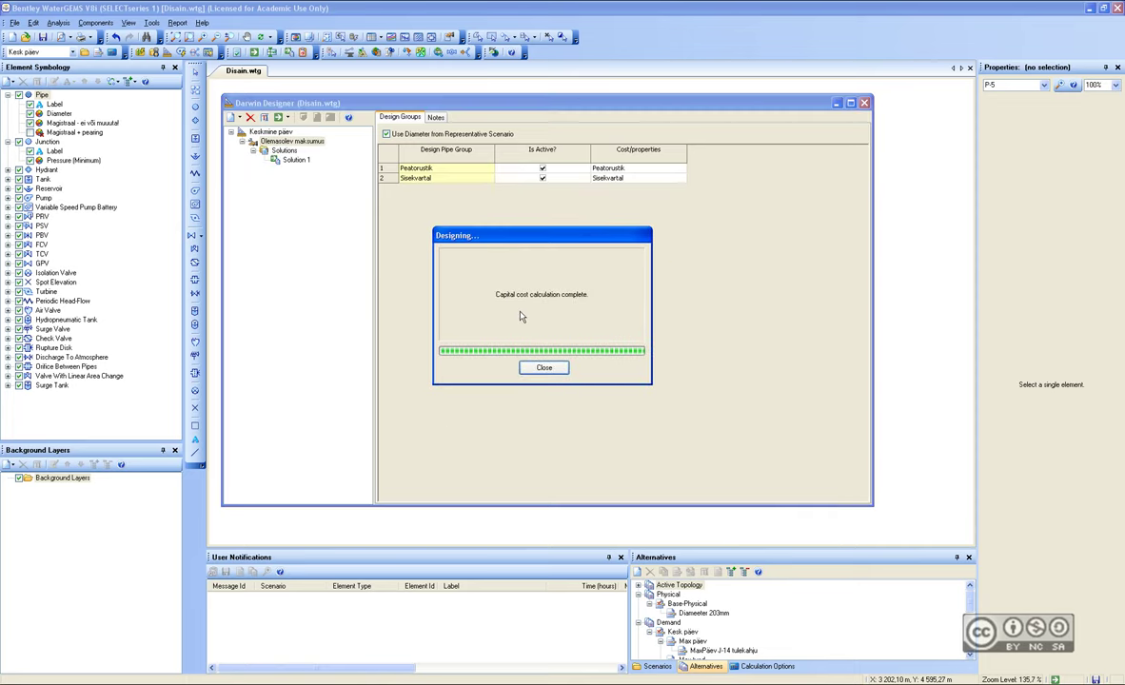
pyautogui.click(544, 368)
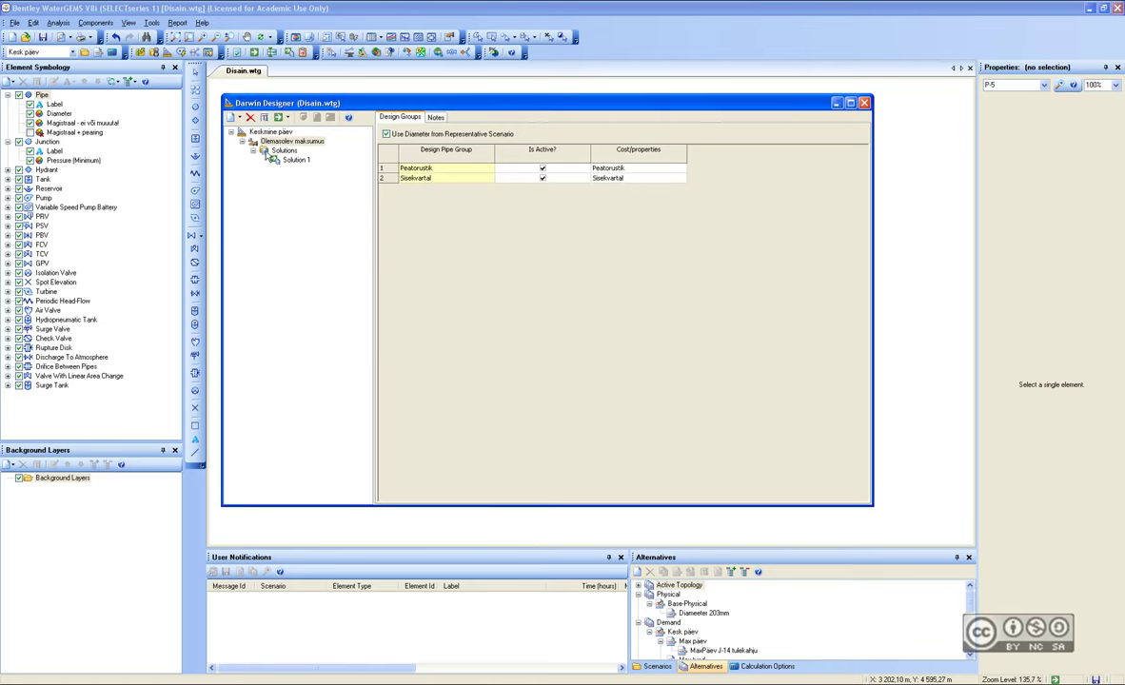
# Check the total cost of the computed solution and the alternatives used by the study's representative scenario Kesk päev.
pyautogui.click(284, 151)
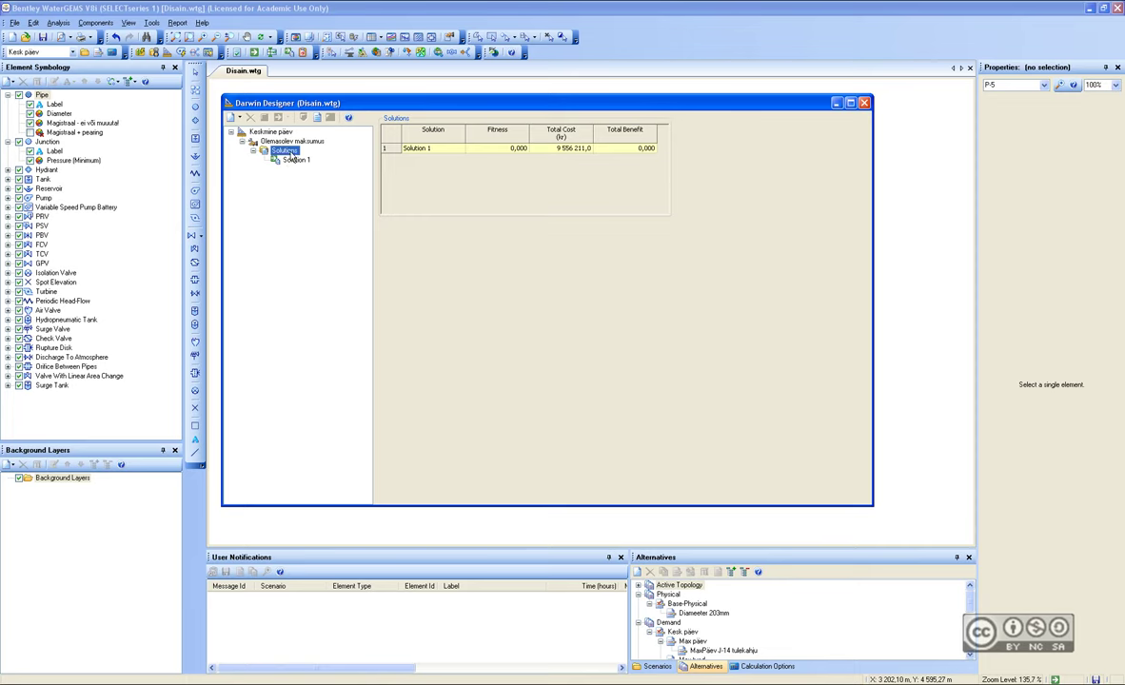
pyautogui.click(267, 132)
pyautogui.click(401, 118)
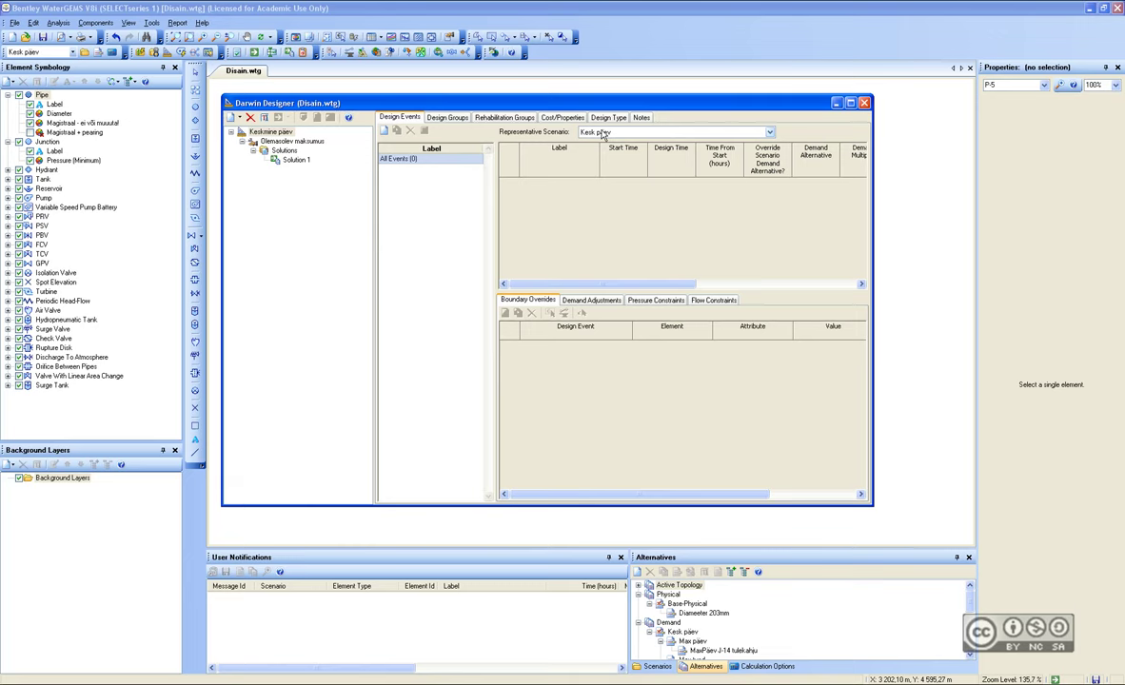
pyautogui.moveTo(581, 105); pyautogui.dragTo(581, 94)
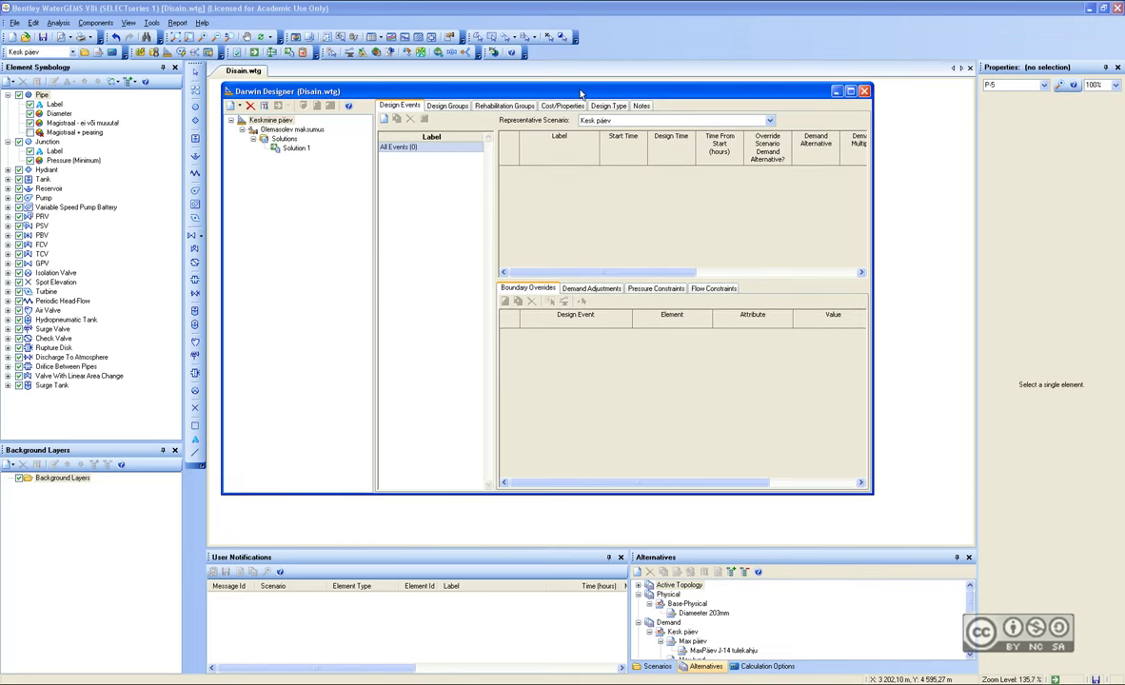
pyautogui.click(273, 669)
pyautogui.click(232, 666)
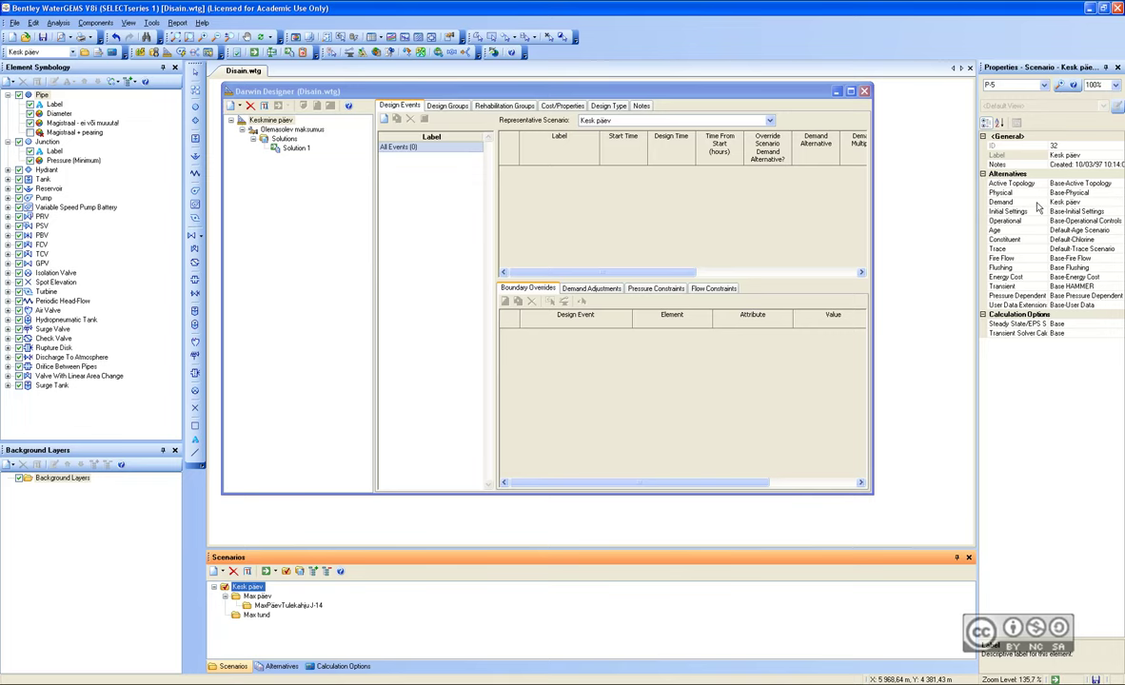
# Compare the total cost with Solution 1's length, diameter and cost per pipe, and check its simulated pressure results.
pyautogui.click(281, 140)
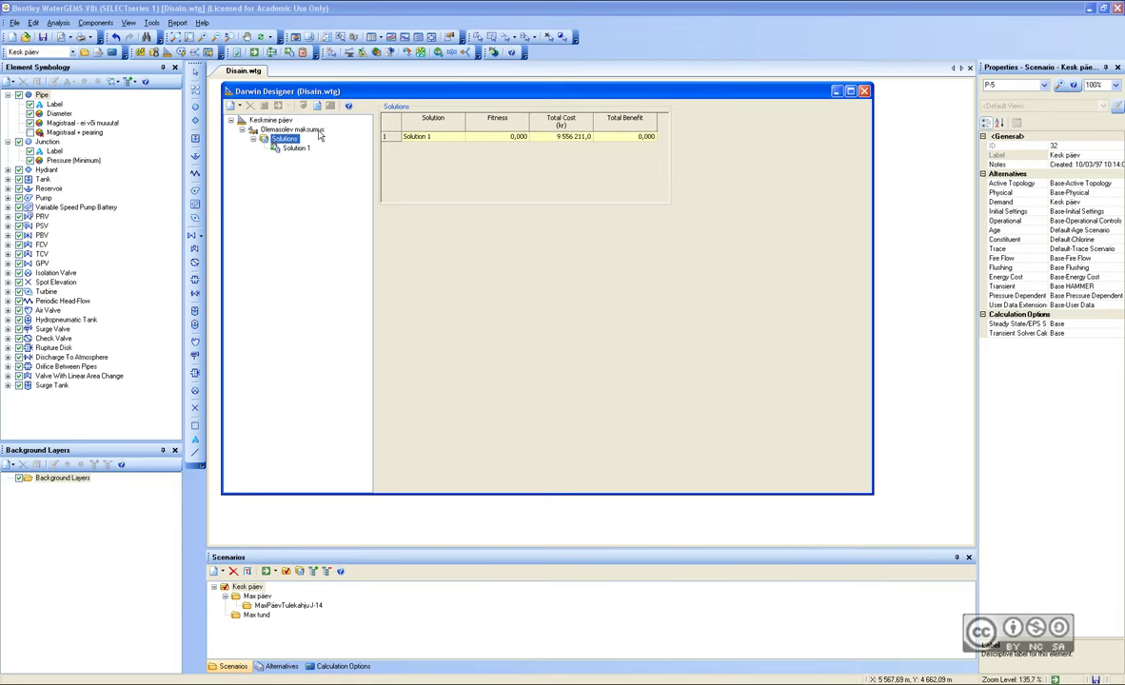
pyautogui.click(294, 150)
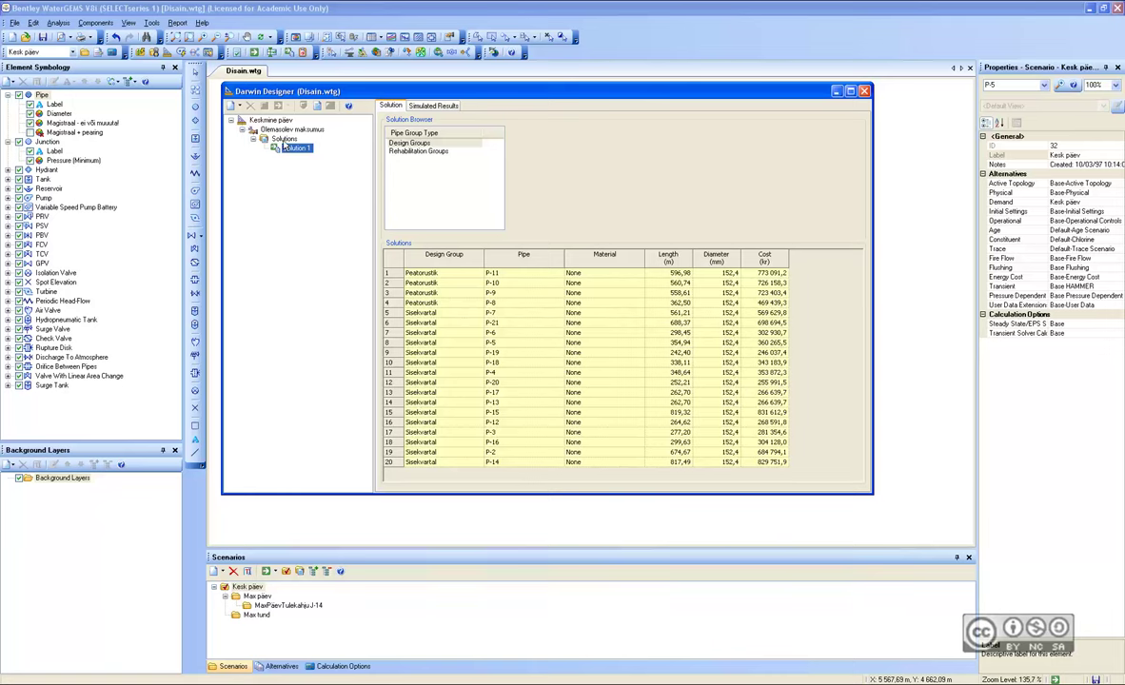
pyautogui.click(283, 140)
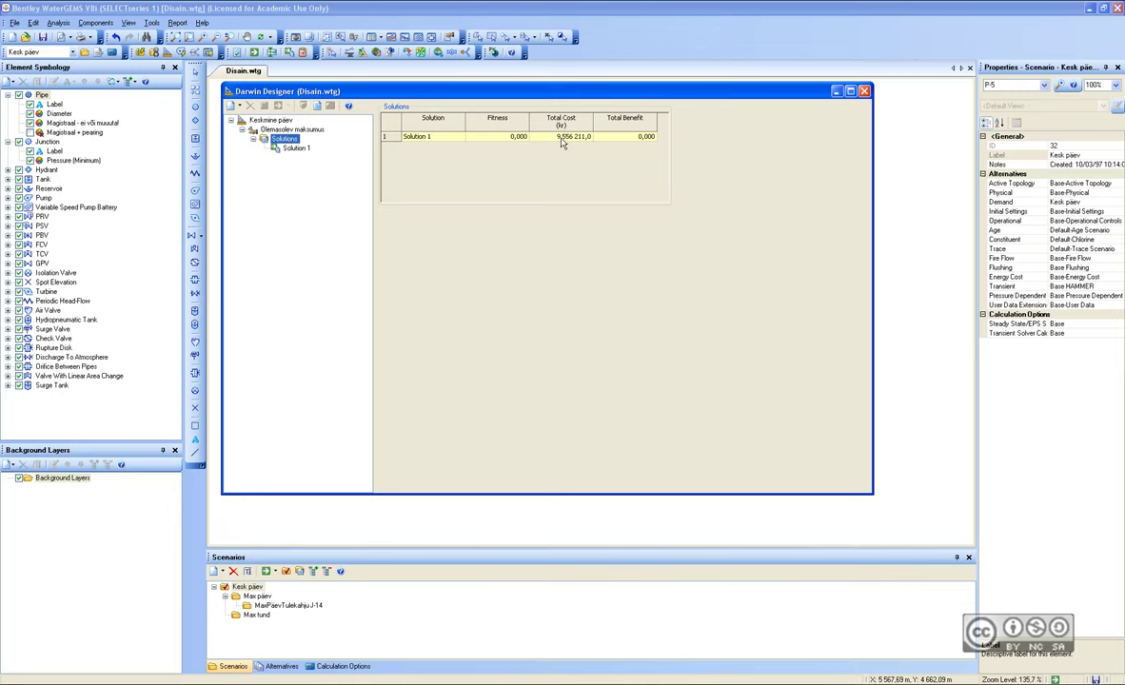
pyautogui.click(295, 149)
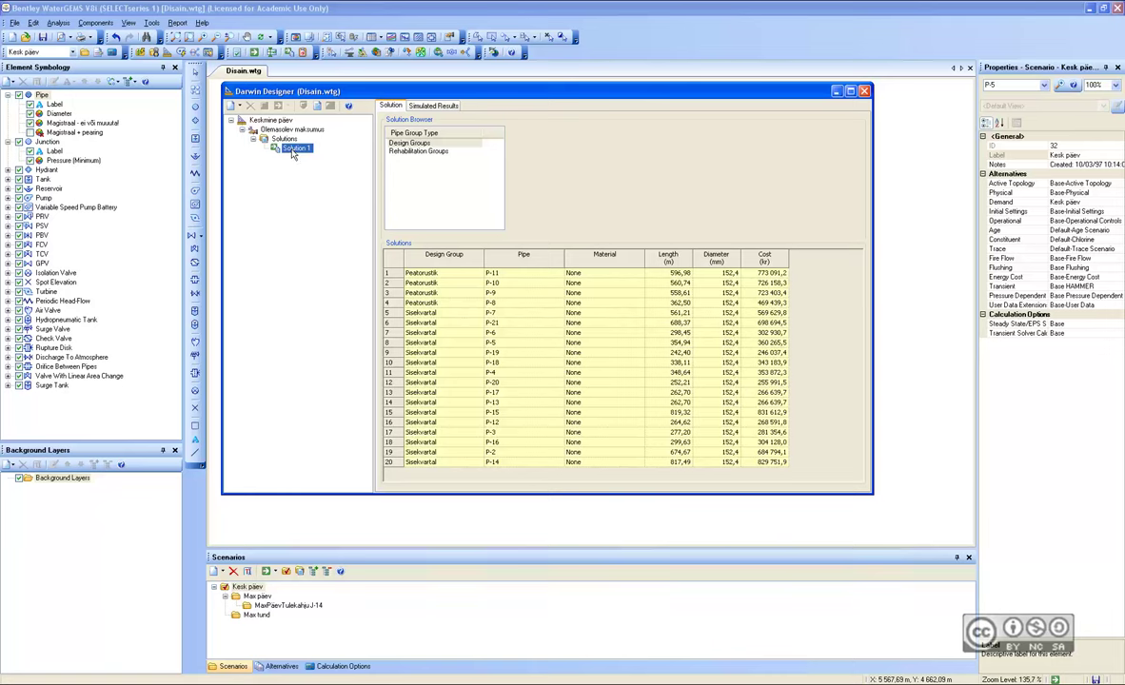
pyautogui.click(446, 106)
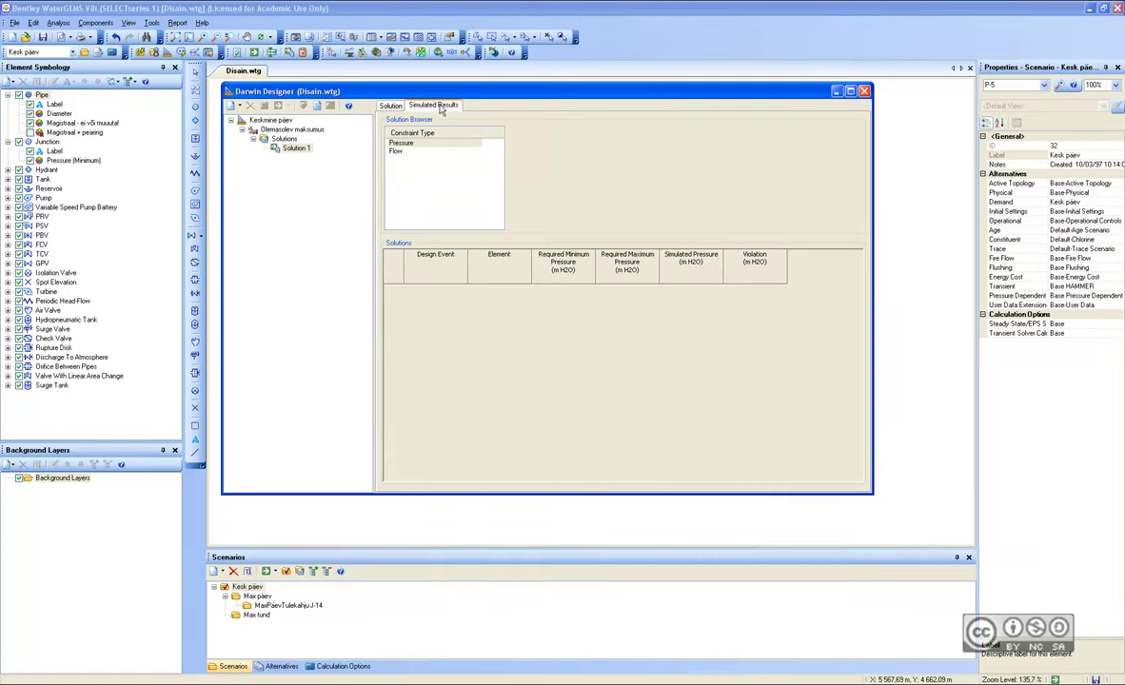
pyautogui.click(253, 120)
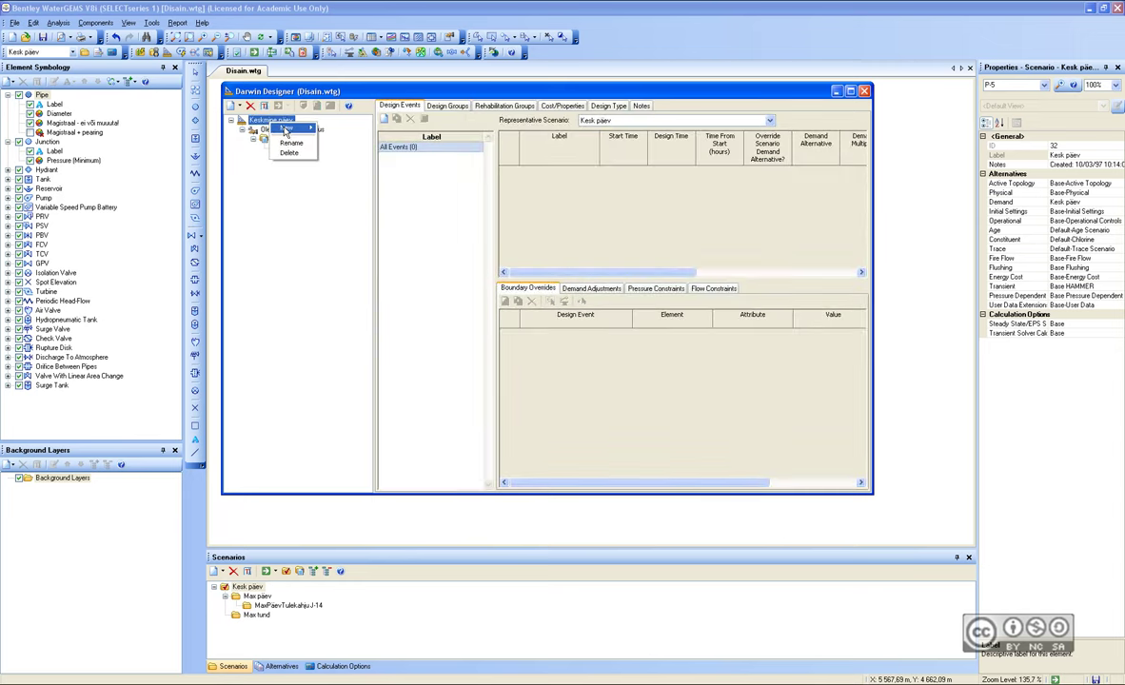
pyautogui.moveTo(286, 127)
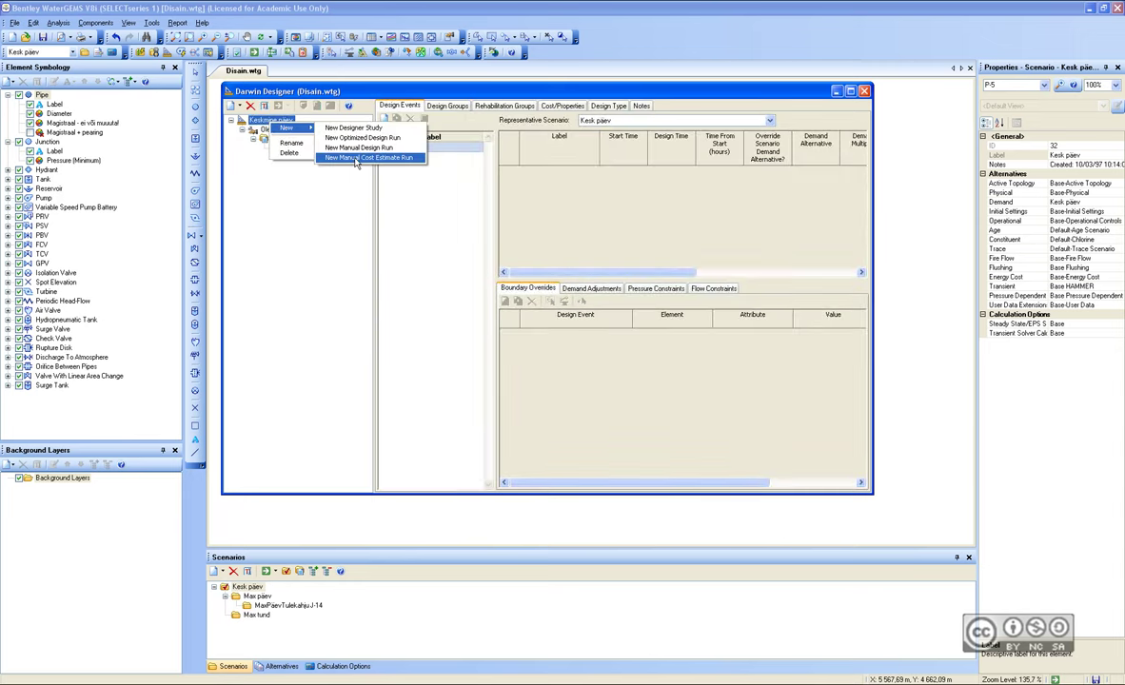
pyautogui.click(388, 158)
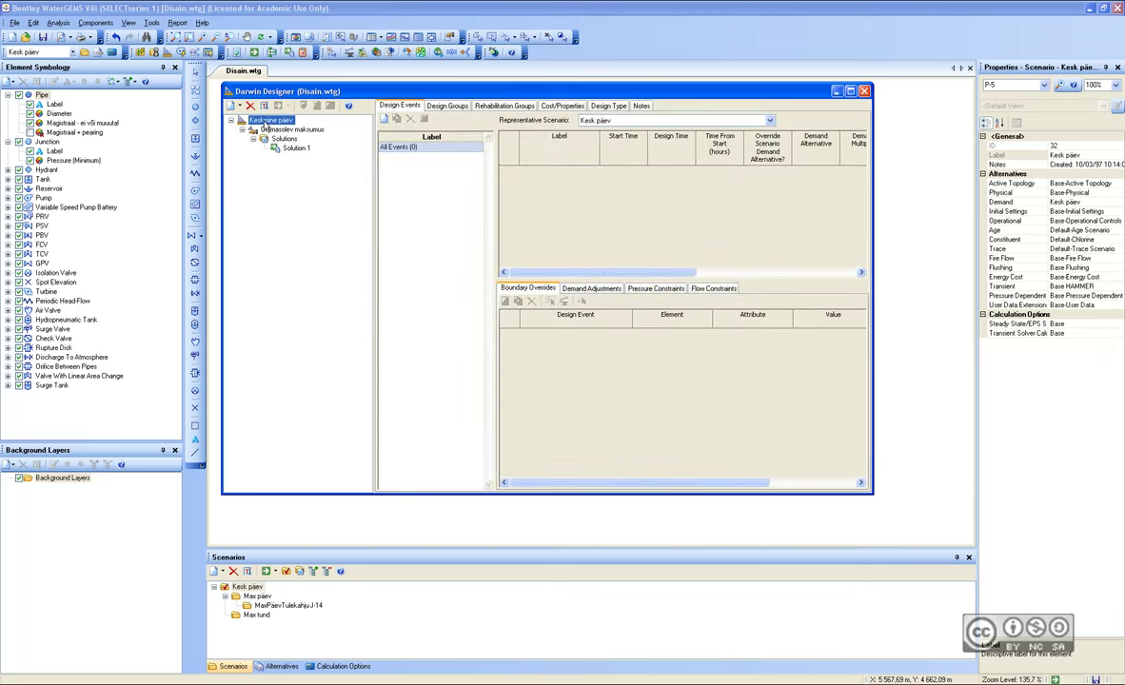
pyautogui.click(289, 148)
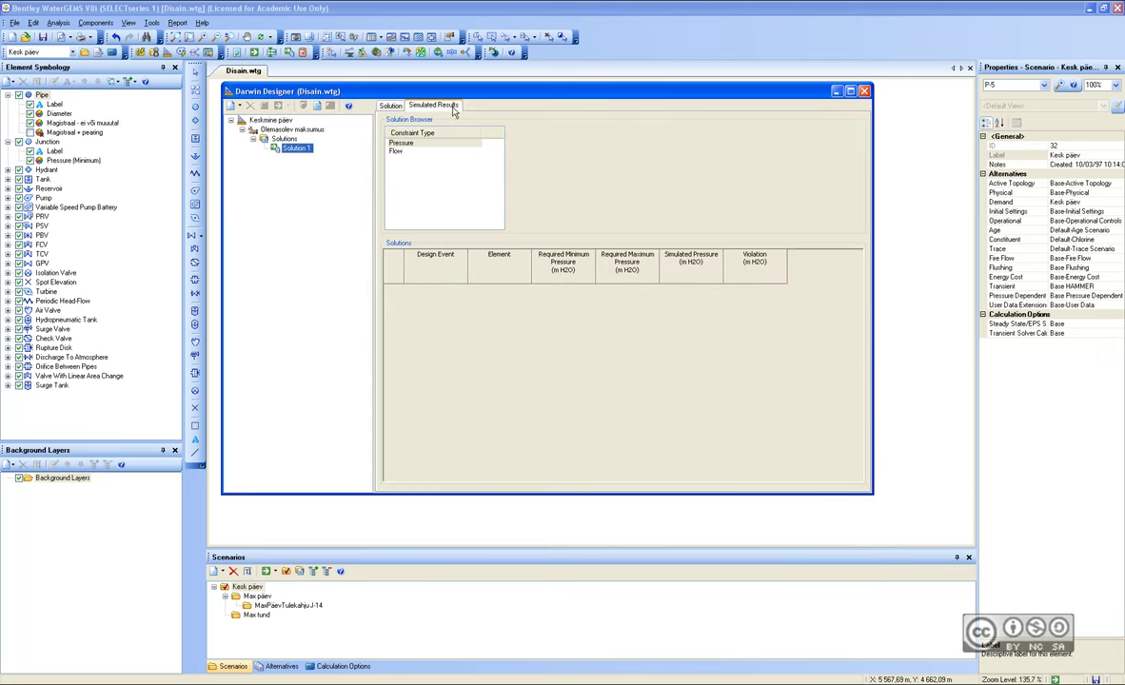
pyautogui.click(390, 105)
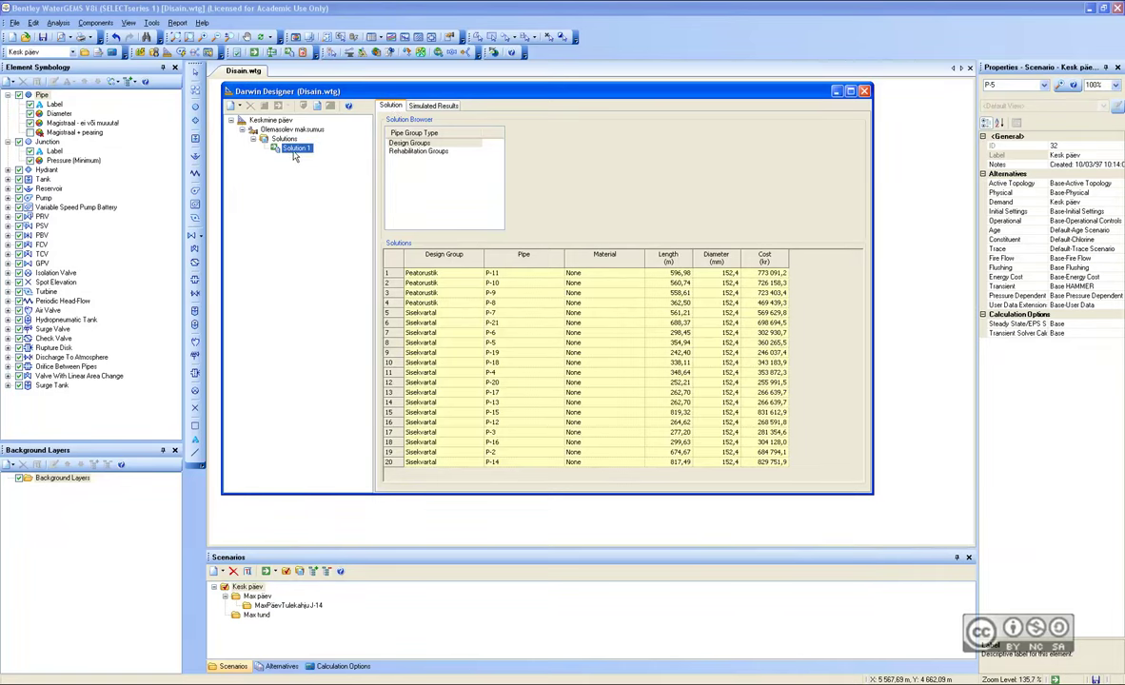
# Add a manual design run named Olemasolev test to the Keskmine päev study.
pyautogui.click(269, 121)
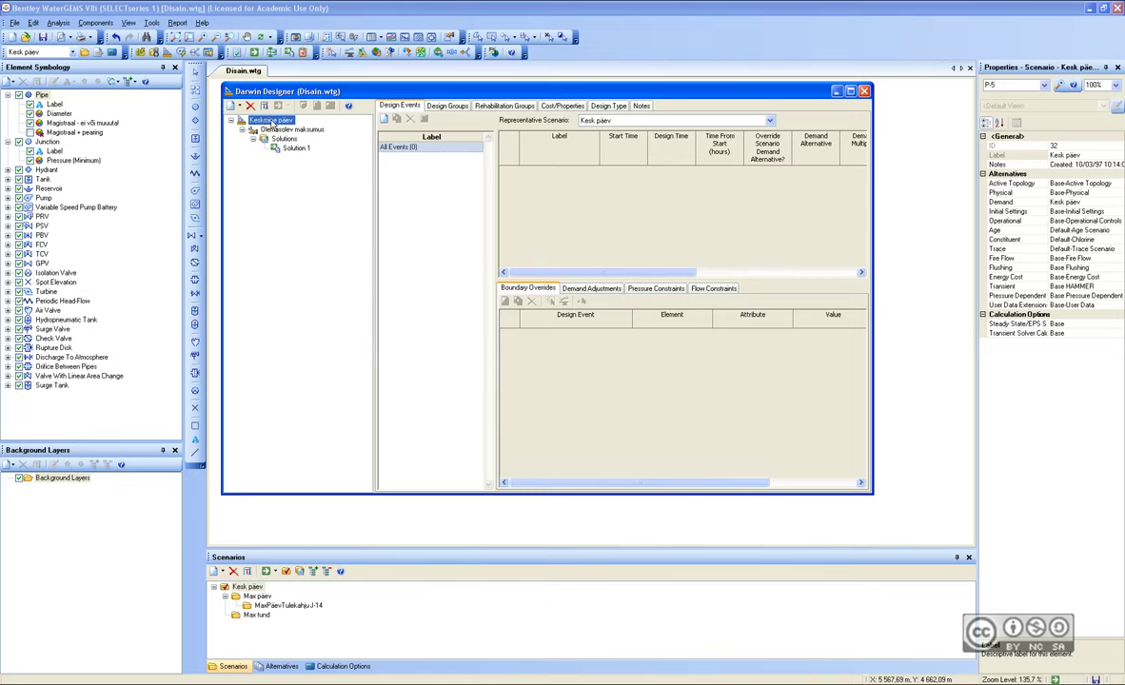
pyautogui.rightClick(274, 123)
pyautogui.moveTo(292, 133)
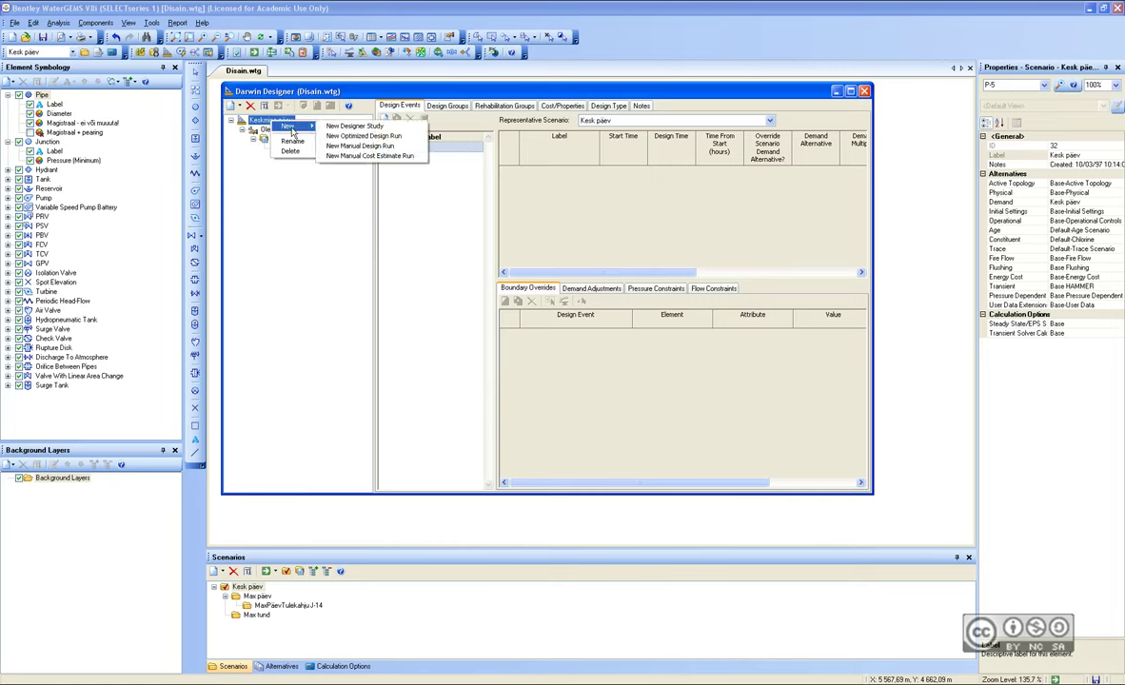
pyautogui.click(371, 145)
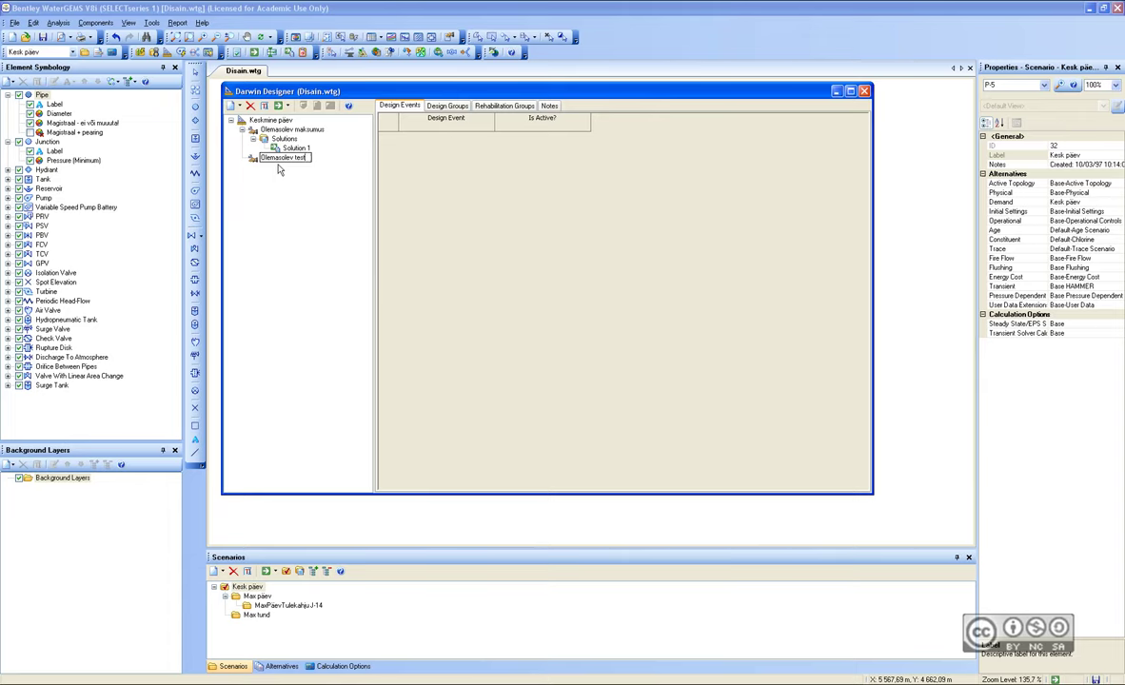
pyautogui.press('Return')
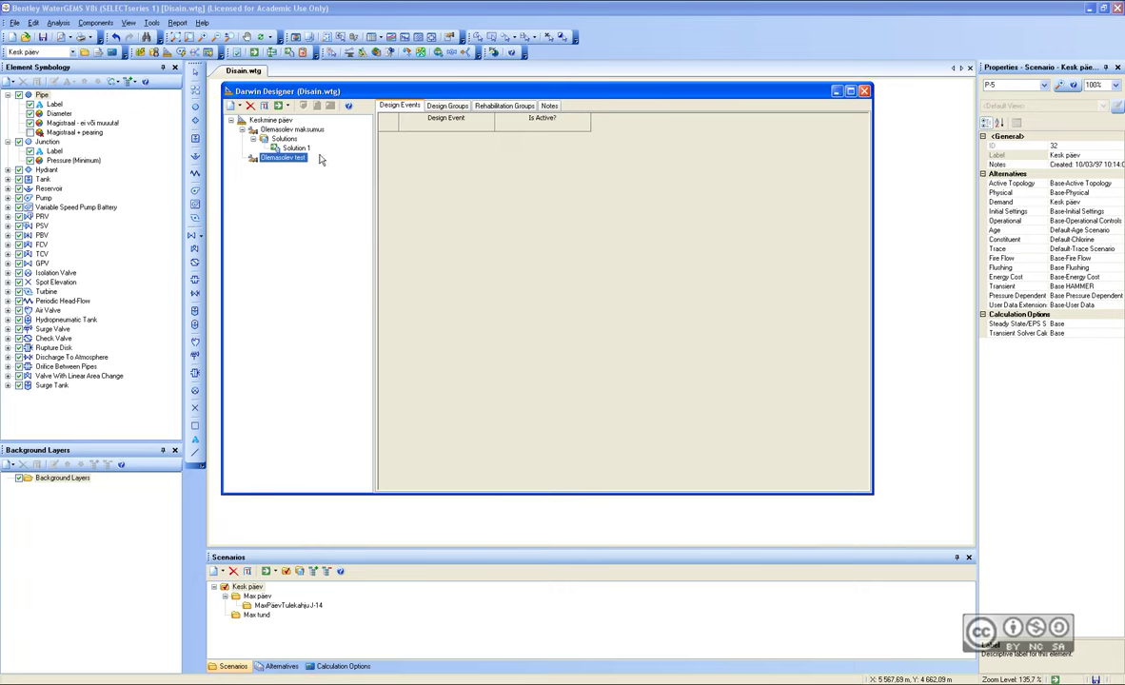
# Add a design event to the Keskmine päev study and set its default minimum pressure to 10 m H2O.
pyautogui.click(259, 121)
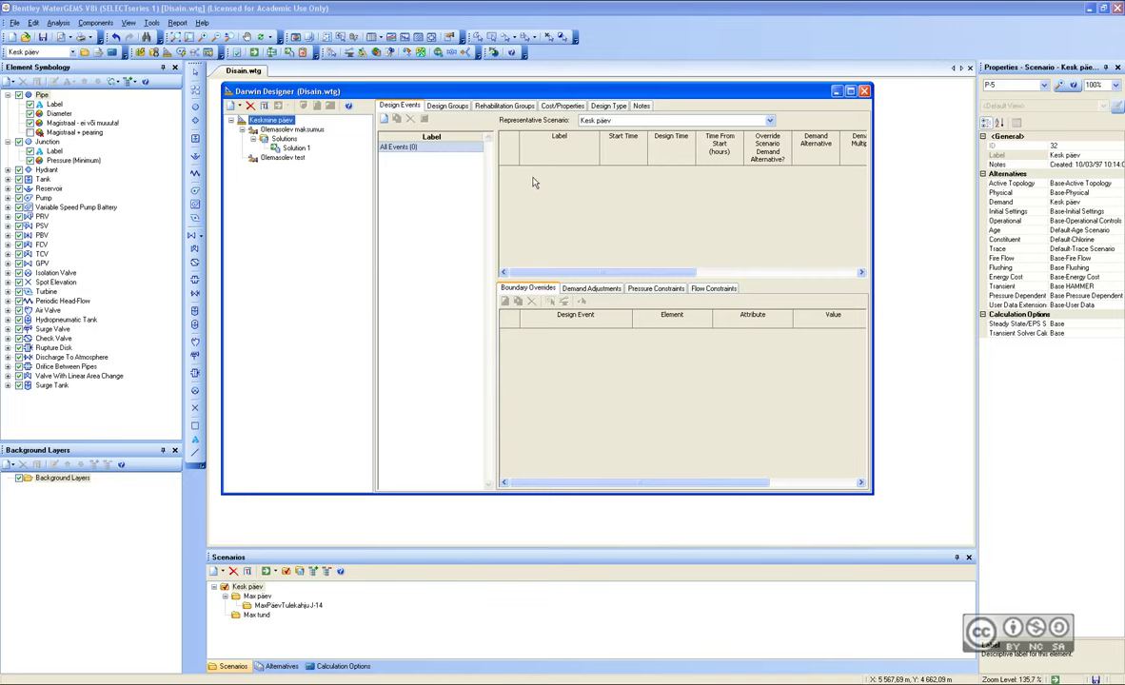
pyautogui.click(384, 121)
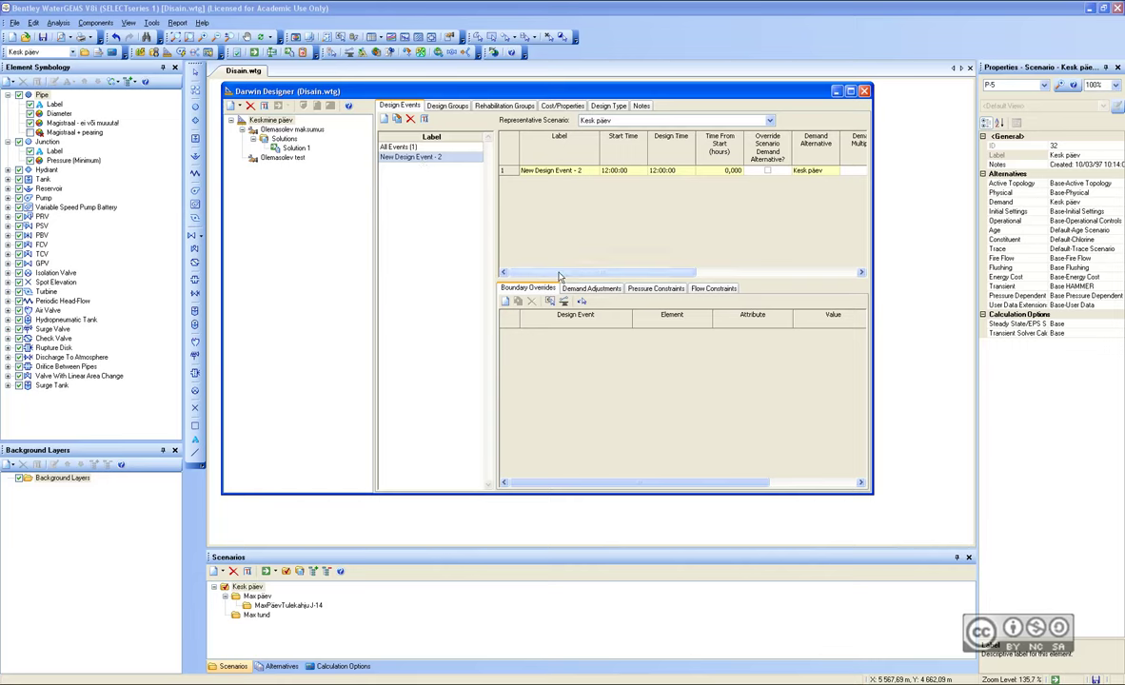
pyautogui.moveTo(560, 277); pyautogui.dragTo(637, 166)
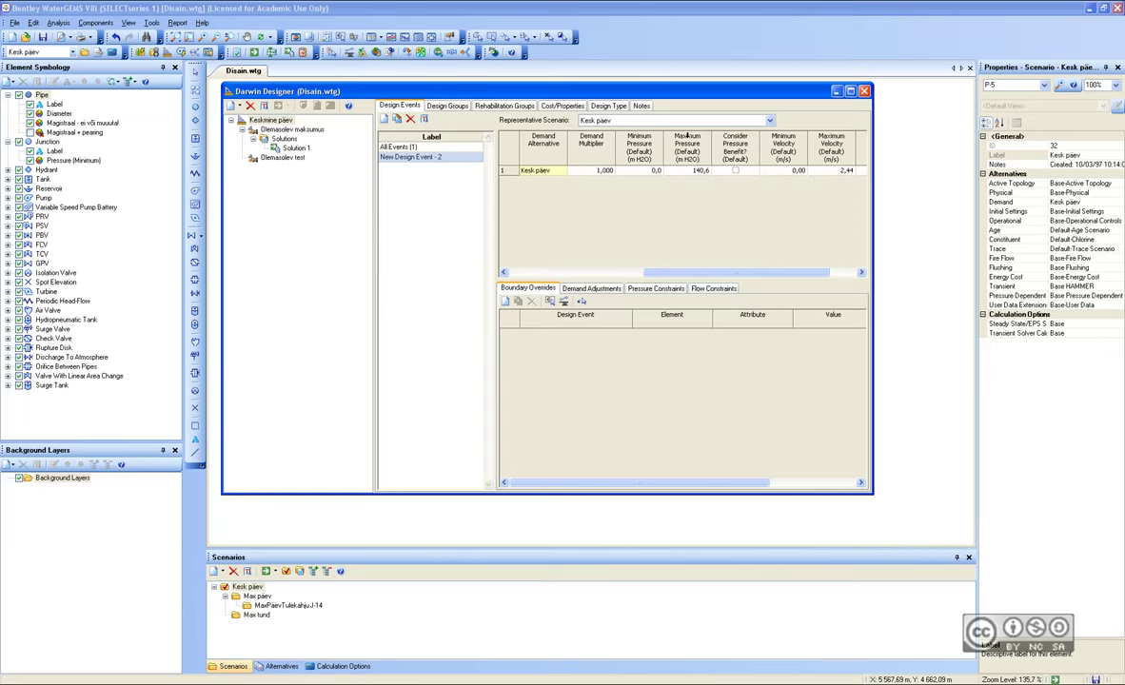
pyautogui.click(654, 171)
pyautogui.write('10')
pyautogui.press('Tab')
pyautogui.moveTo(724, 272); pyautogui.dragTo(555, 275)
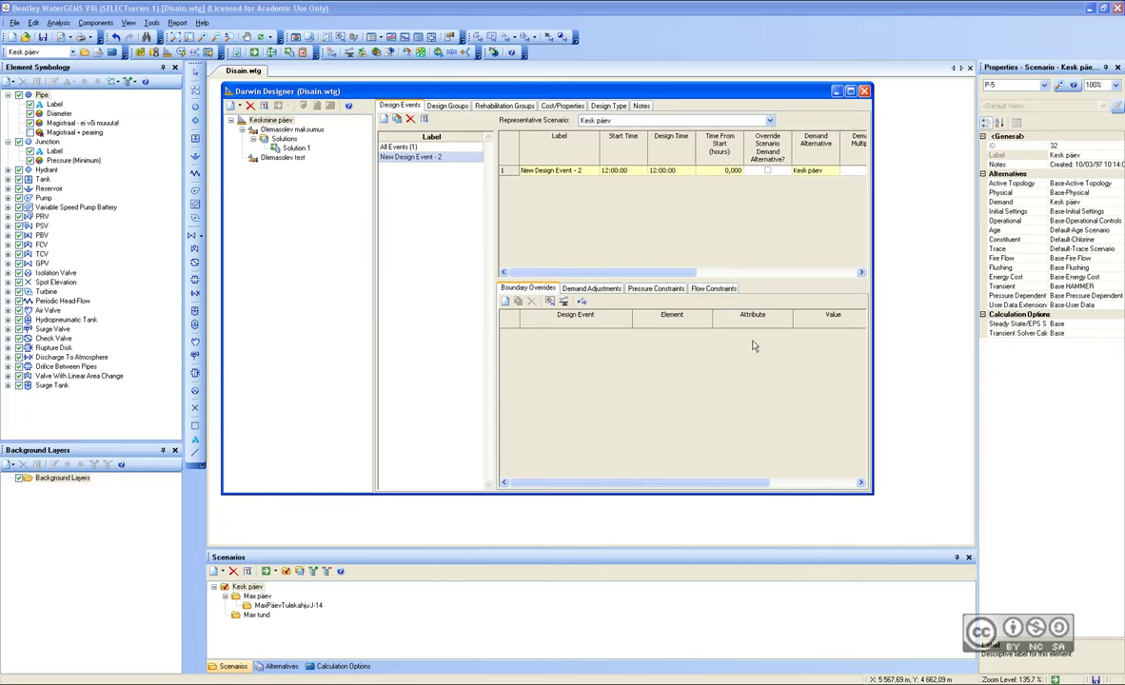
# Add a pressure constraint to the design event for junction J-12, picked from the network drawing.
pyautogui.click(669, 295)
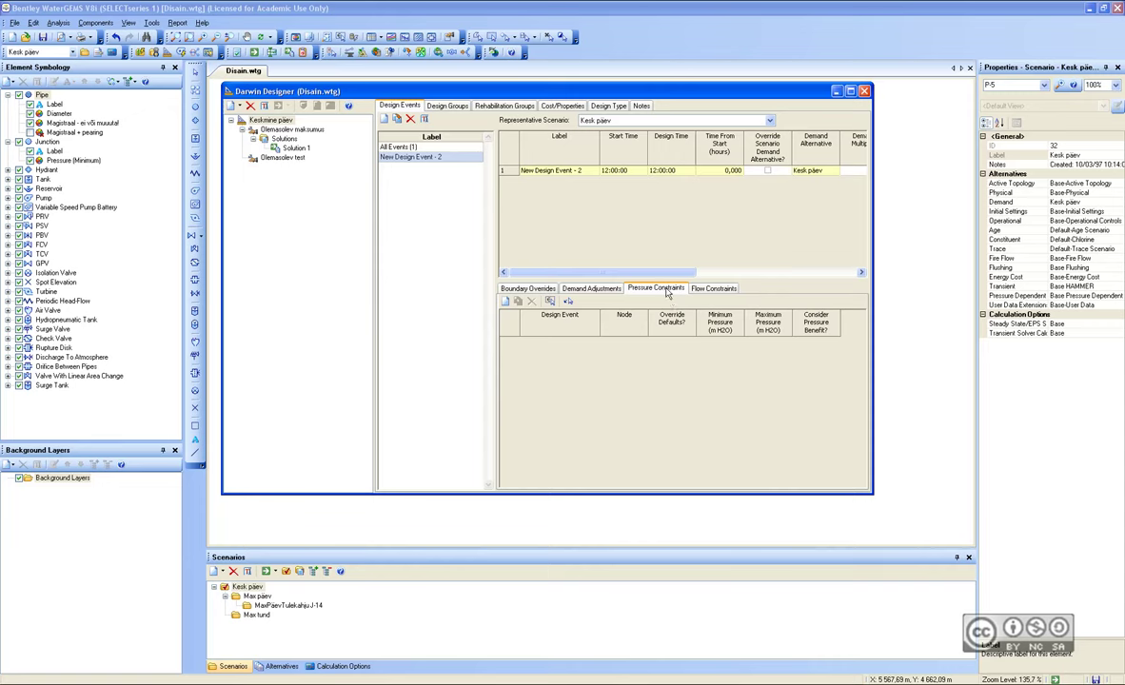
pyautogui.click(505, 301)
pyautogui.click(624, 341)
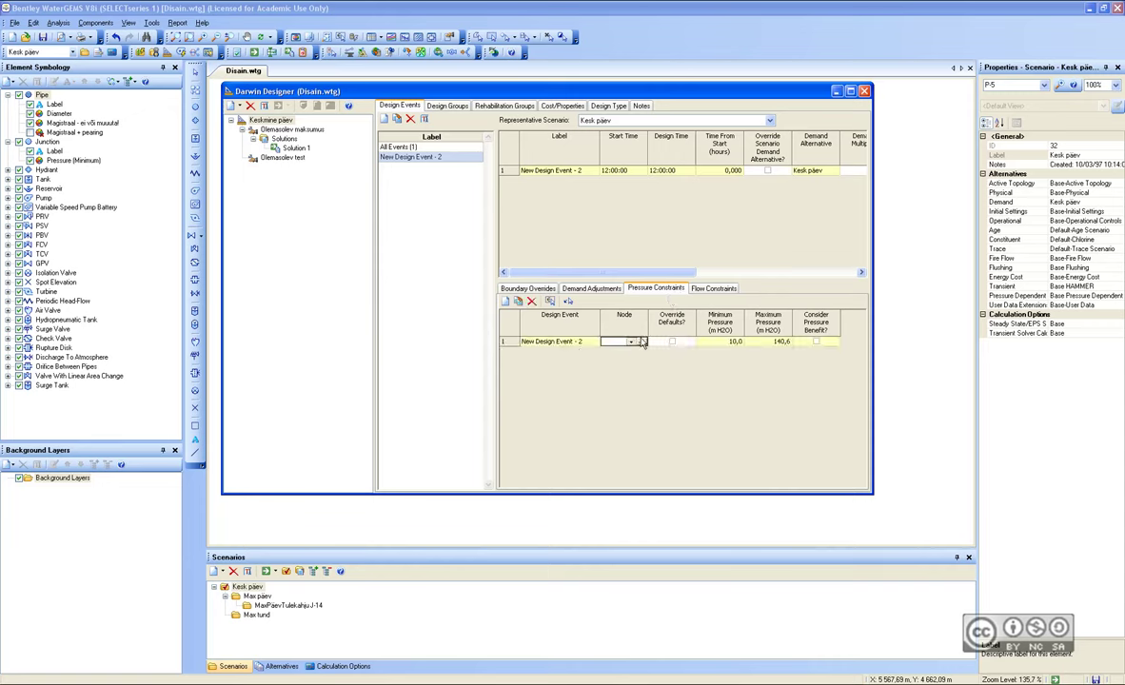
pyautogui.click(643, 340)
pyautogui.click(702, 365)
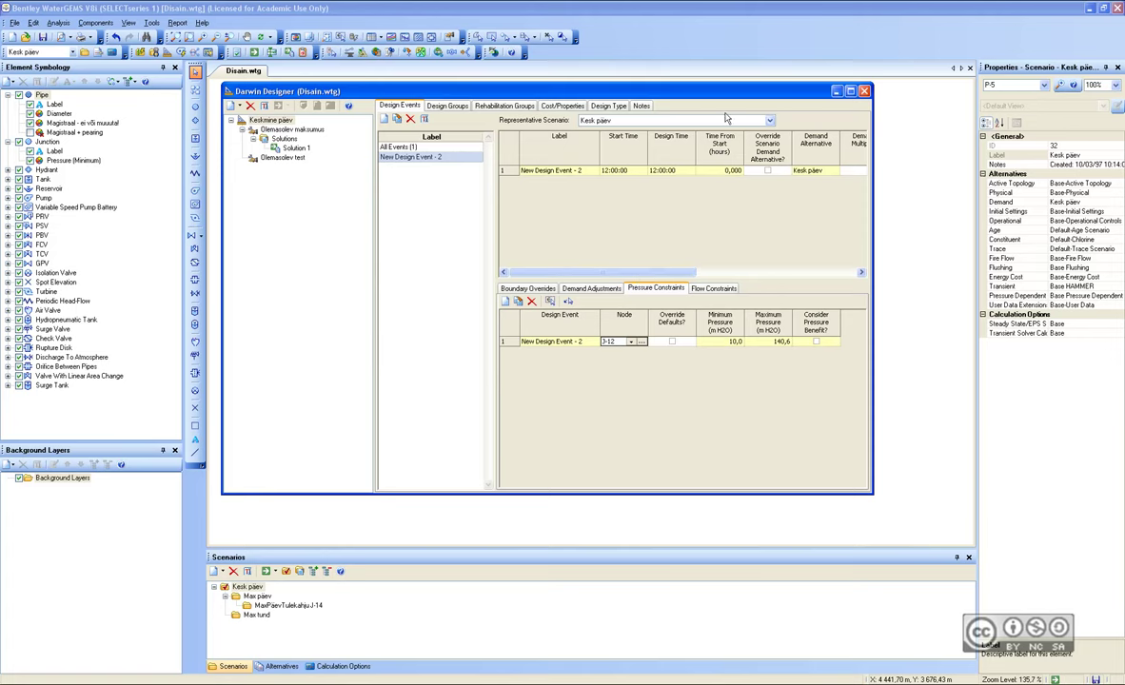
pyautogui.moveTo(683, 93)
pyautogui.mouseDown()
pyautogui.moveTo(386, 102)
pyautogui.moveTo(732, 109)
pyautogui.mouseUp()
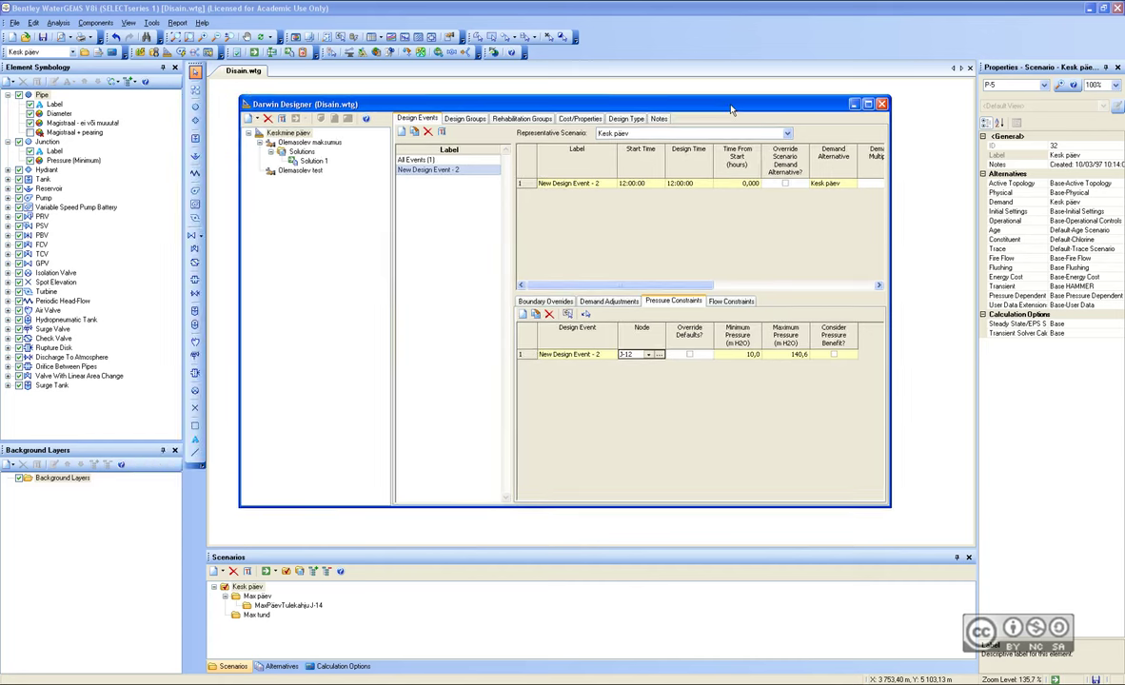
# Review the event's demand adjustments, flow constraints and default pressure limits, and check whether it is active in Olemasolev test.
pyautogui.click(616, 302)
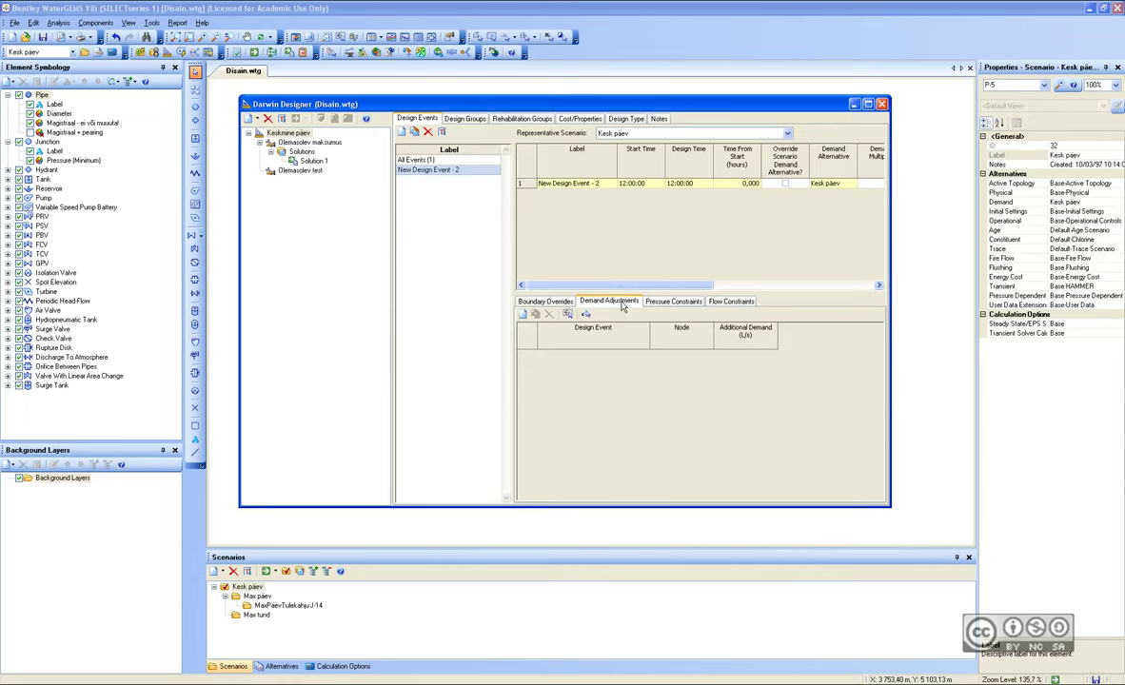
pyautogui.click(747, 302)
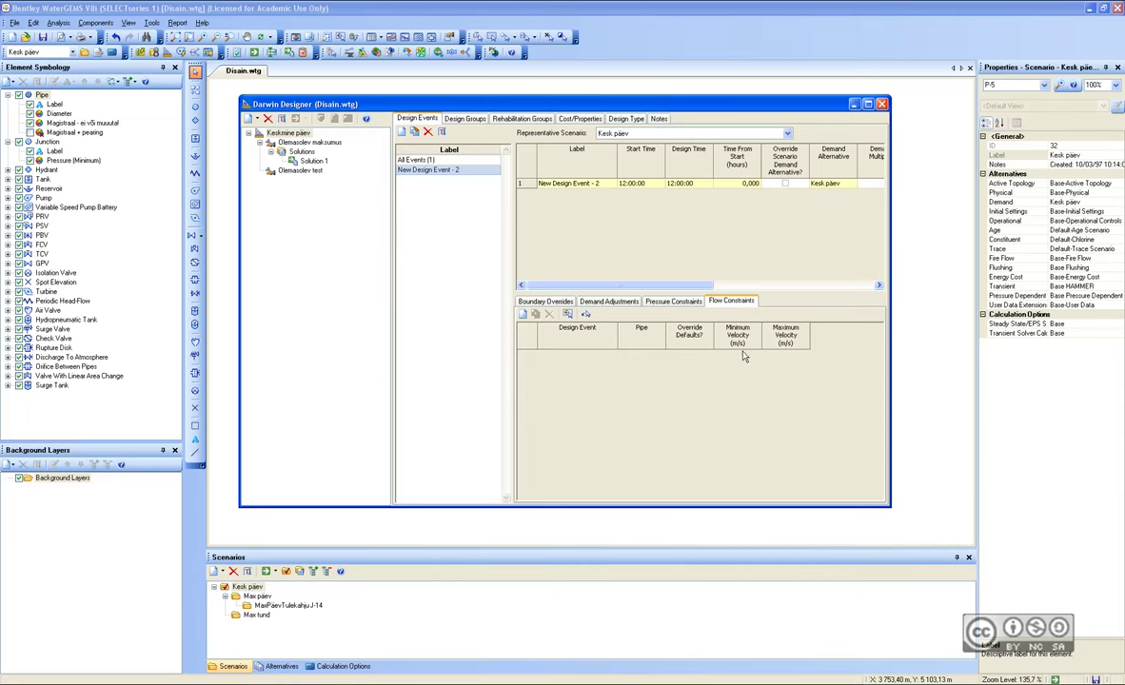
pyautogui.click(690, 303)
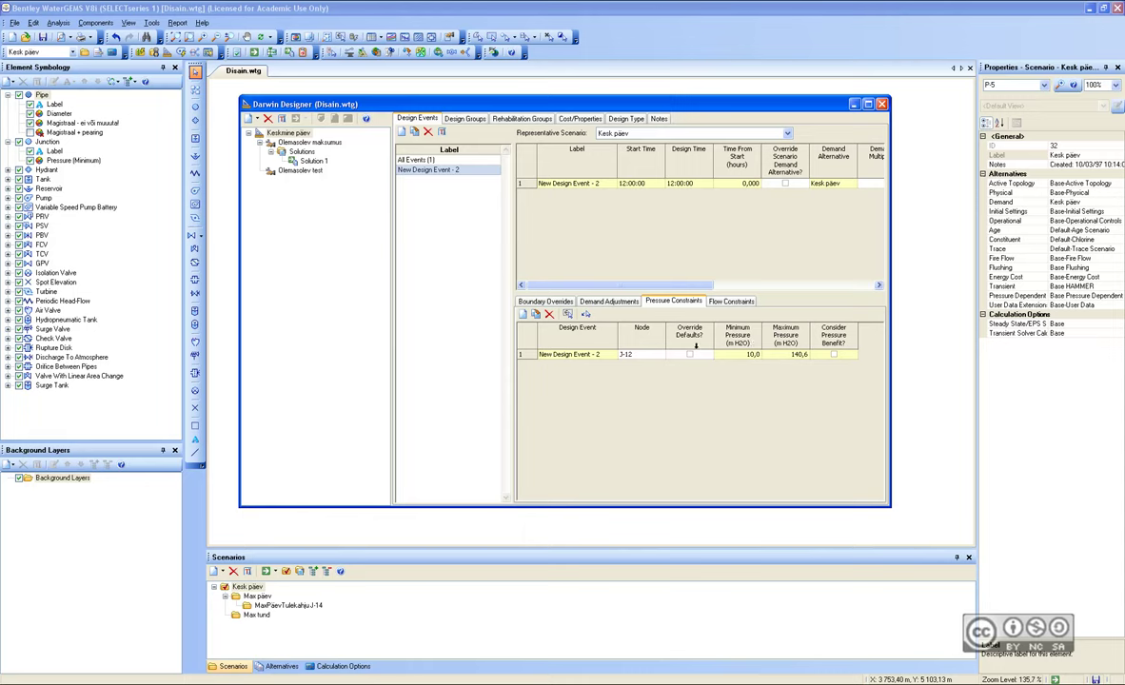
pyautogui.moveTo(684, 286); pyautogui.dragTo(799, 287)
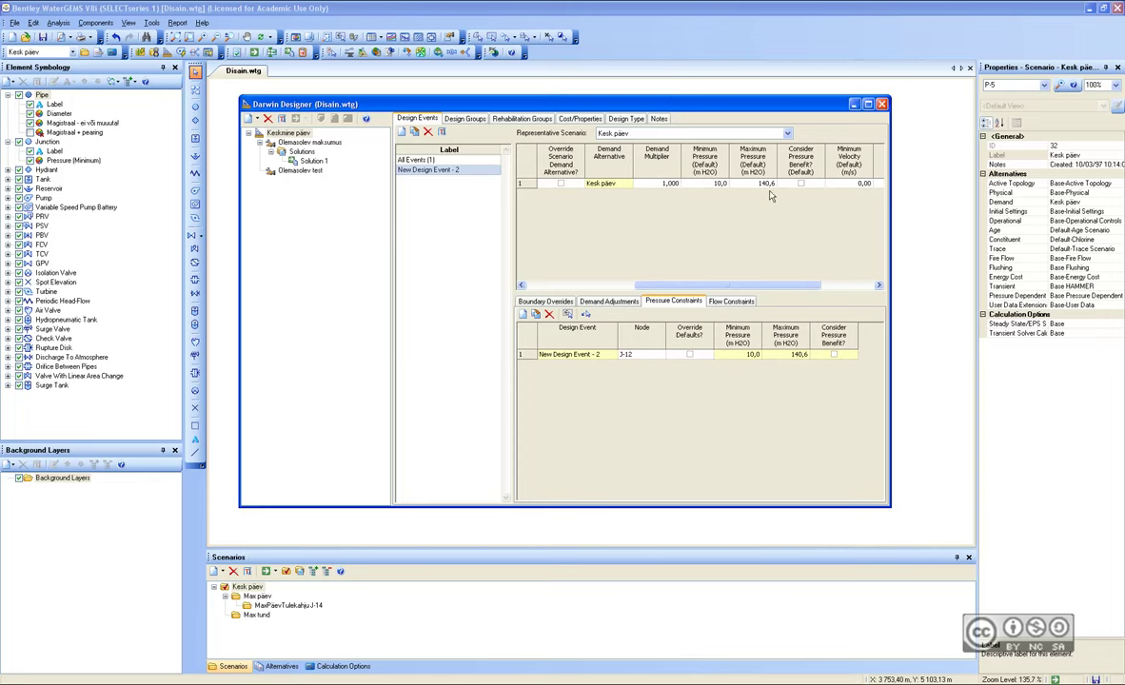
pyautogui.moveTo(723, 285); pyautogui.dragTo(583, 288)
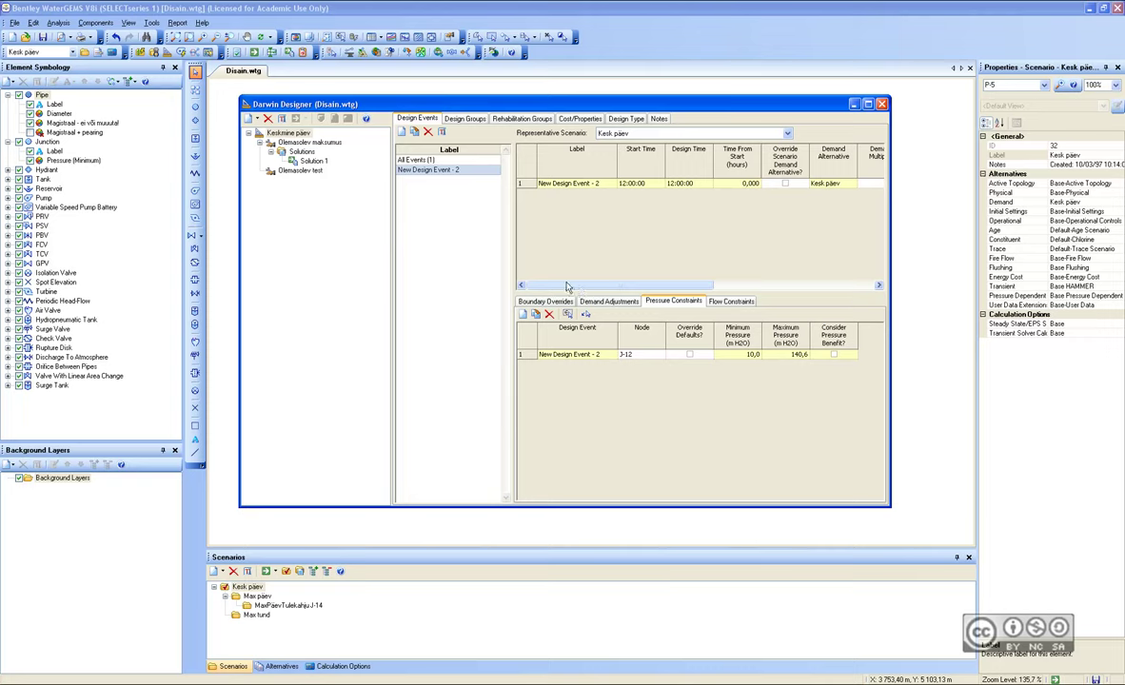
pyautogui.click(291, 173)
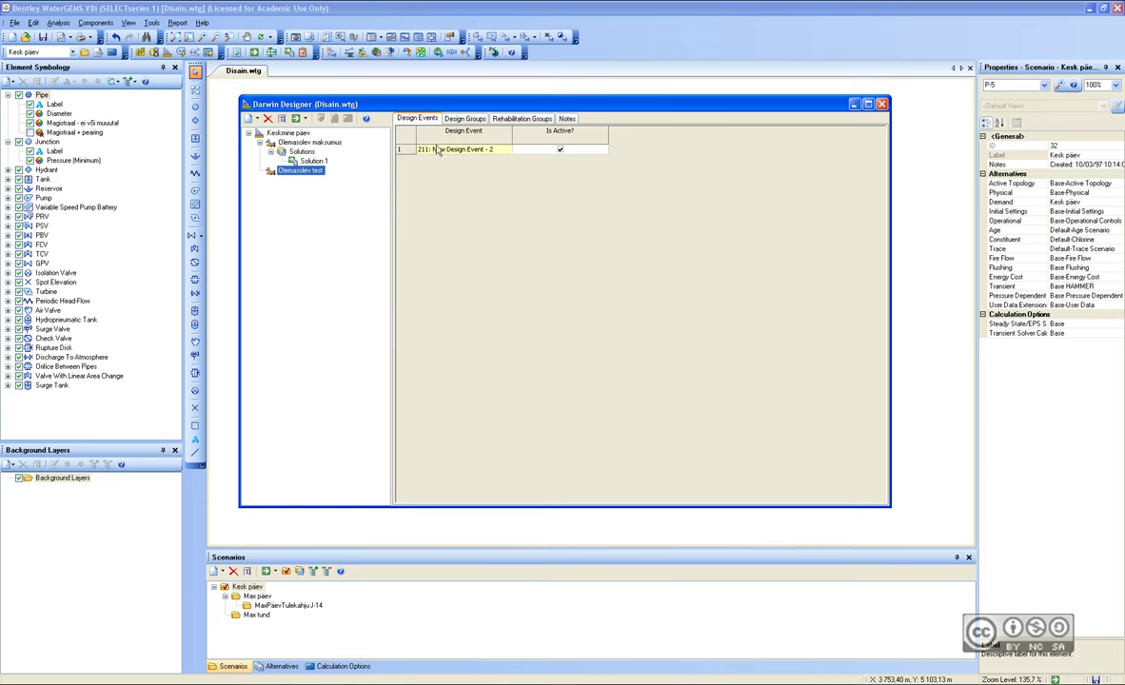
pyautogui.click(288, 134)
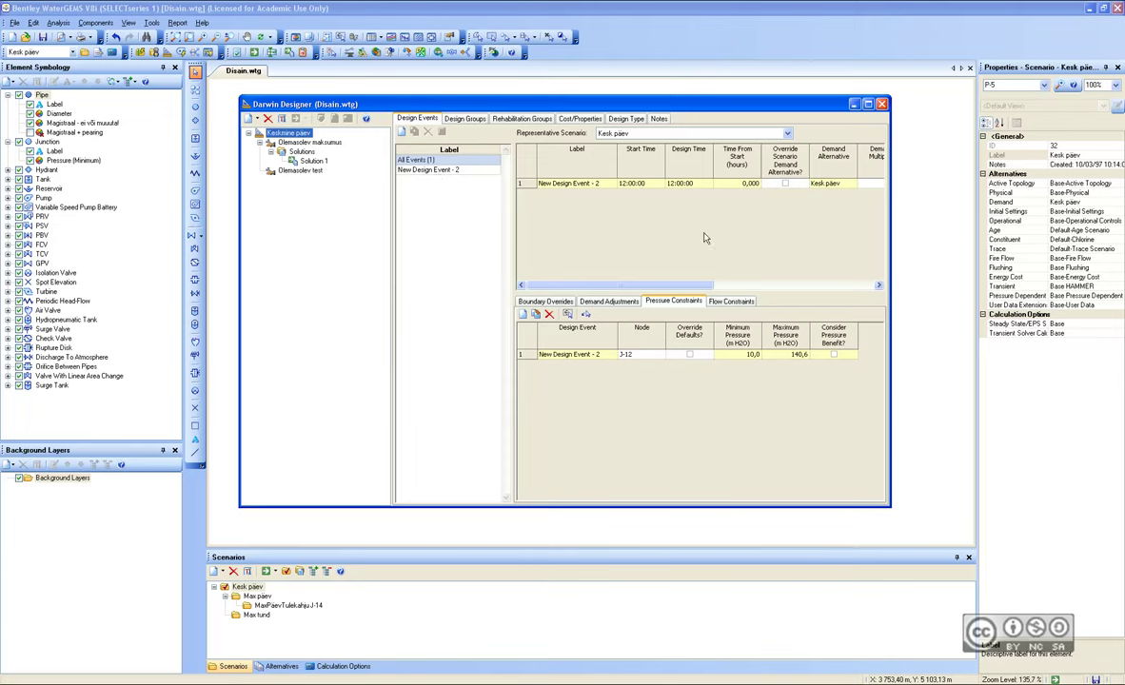
pyautogui.click(300, 171)
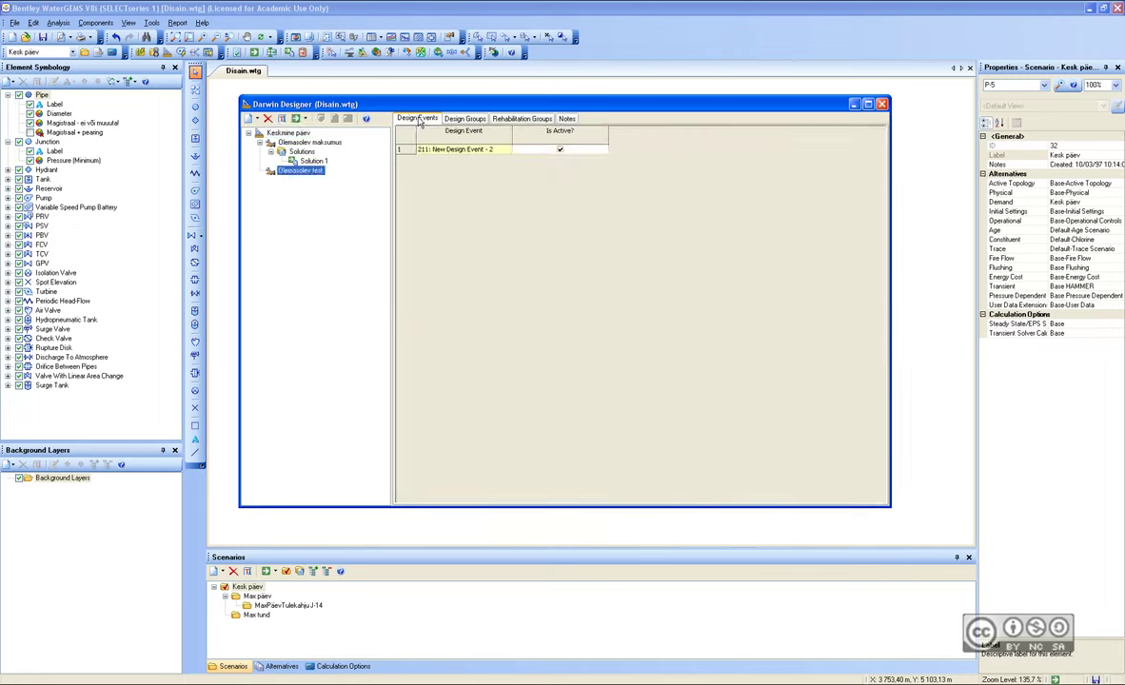
# Assign the Peatorustik and Sisekvartal cost tables to the matching design groups of the Olemasolev test run.
pyautogui.click(466, 119)
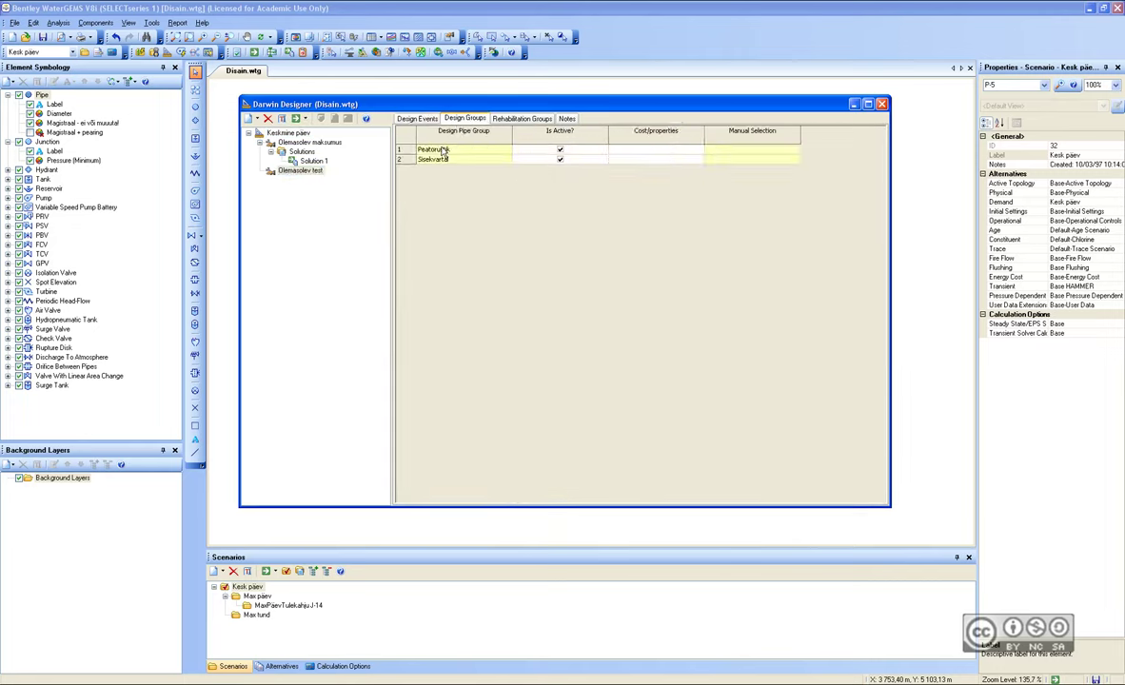
pyautogui.click(664, 151)
pyautogui.click(699, 151)
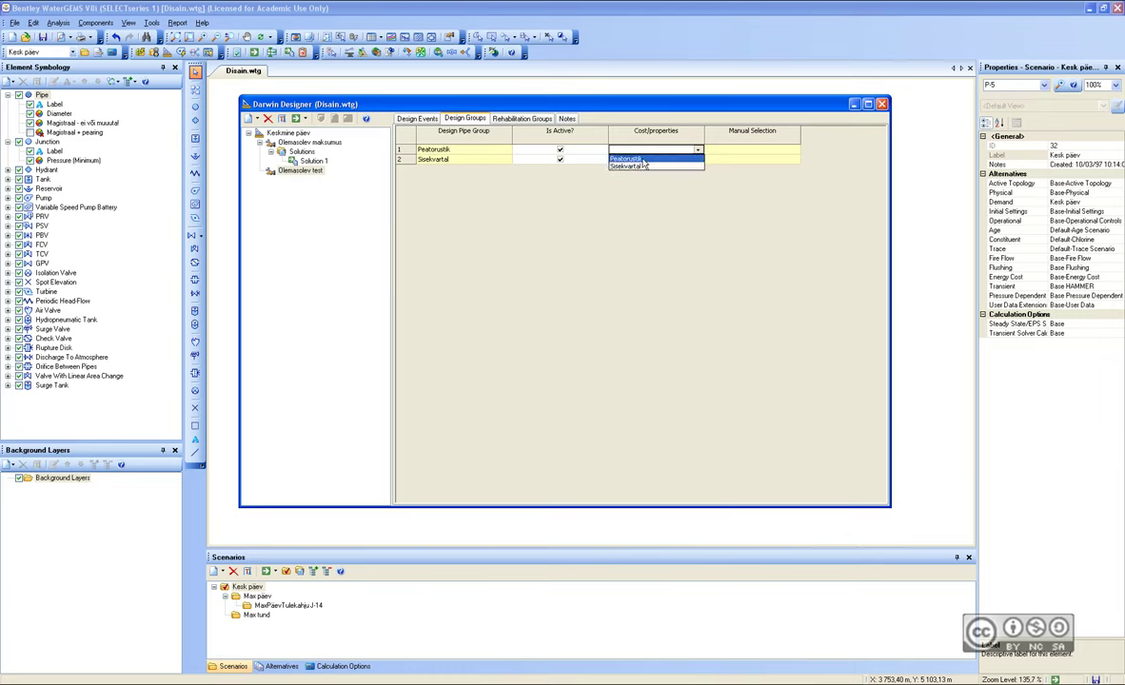
pyautogui.click(647, 159)
pyautogui.click(696, 160)
pyautogui.click(697, 160)
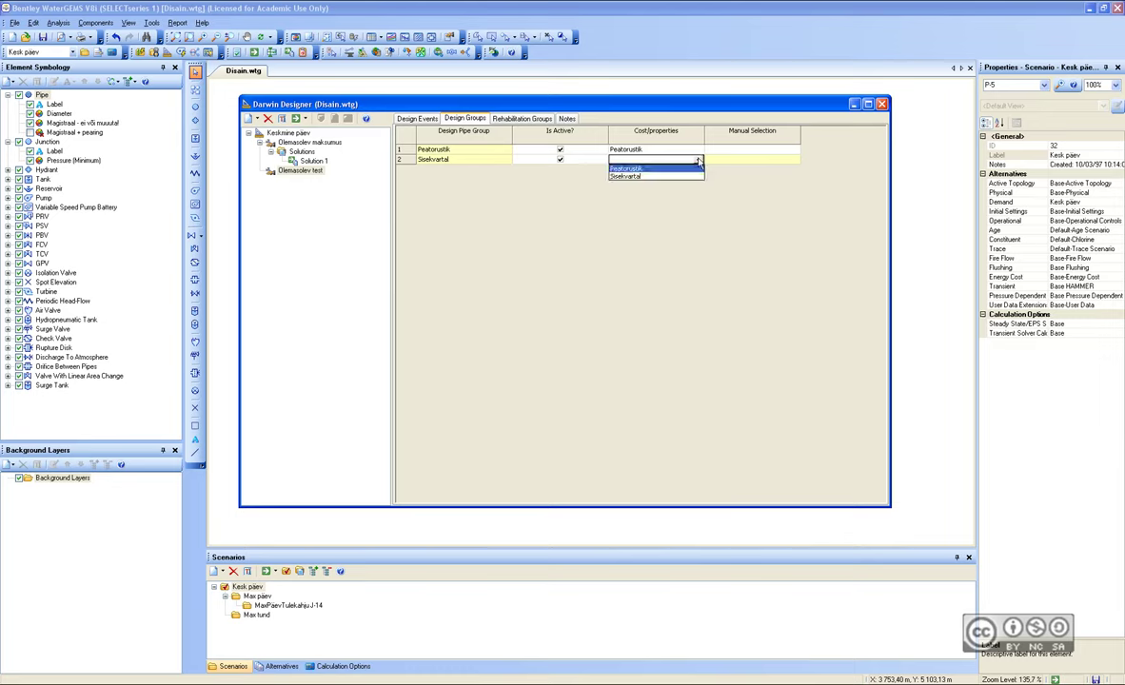
pyautogui.click(638, 174)
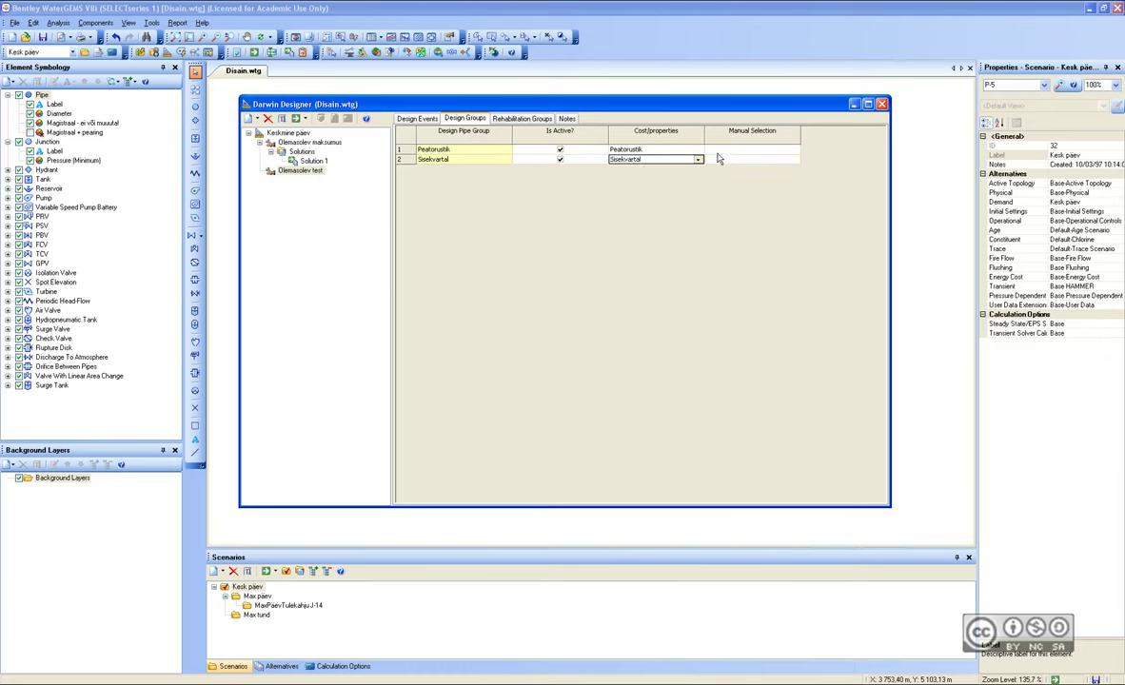
pyautogui.click(752, 150)
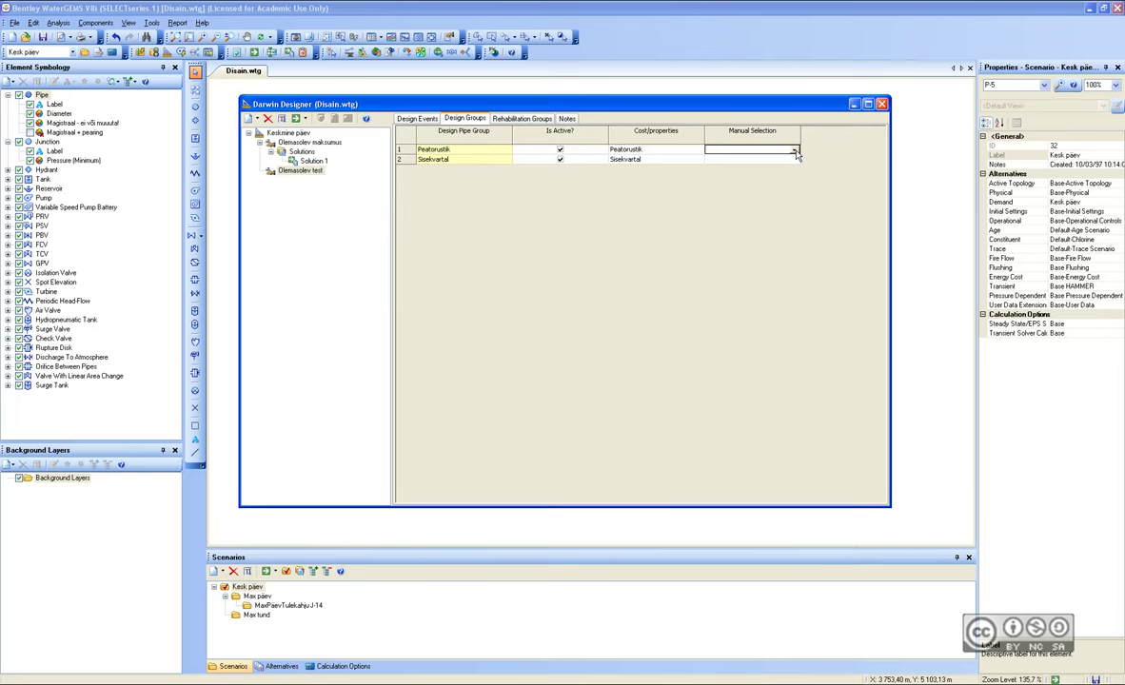
# Compare the active design event of the Olemasolev test run with the event defined in the Keskmine päev study.
pyautogui.click(417, 118)
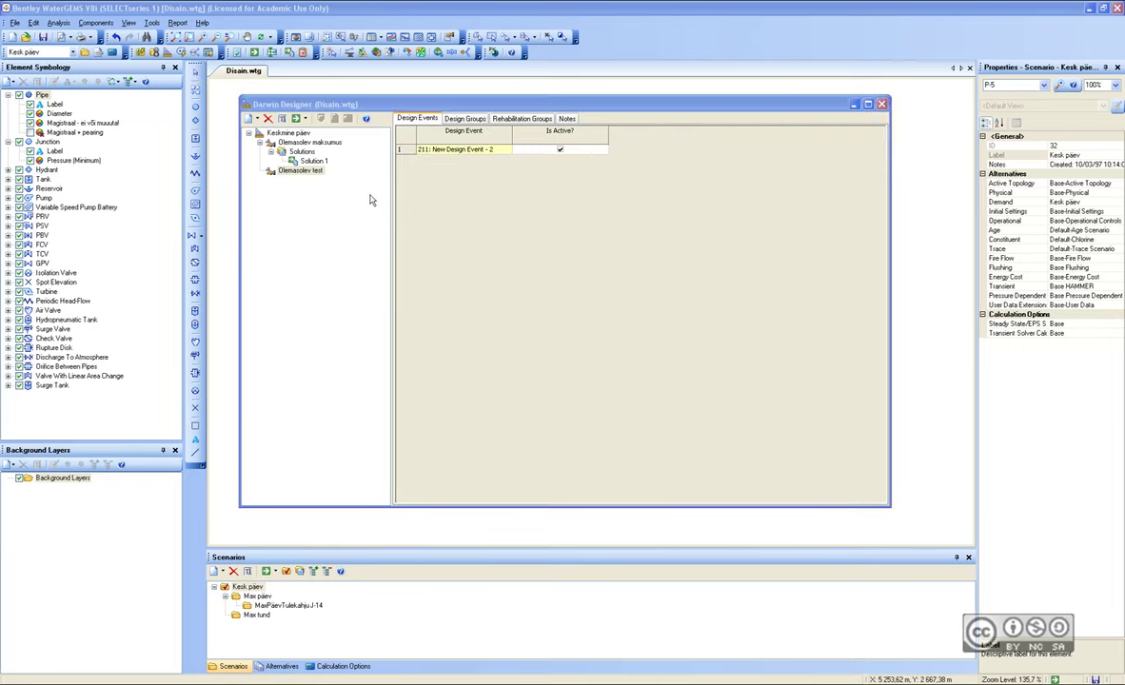
pyautogui.click(295, 171)
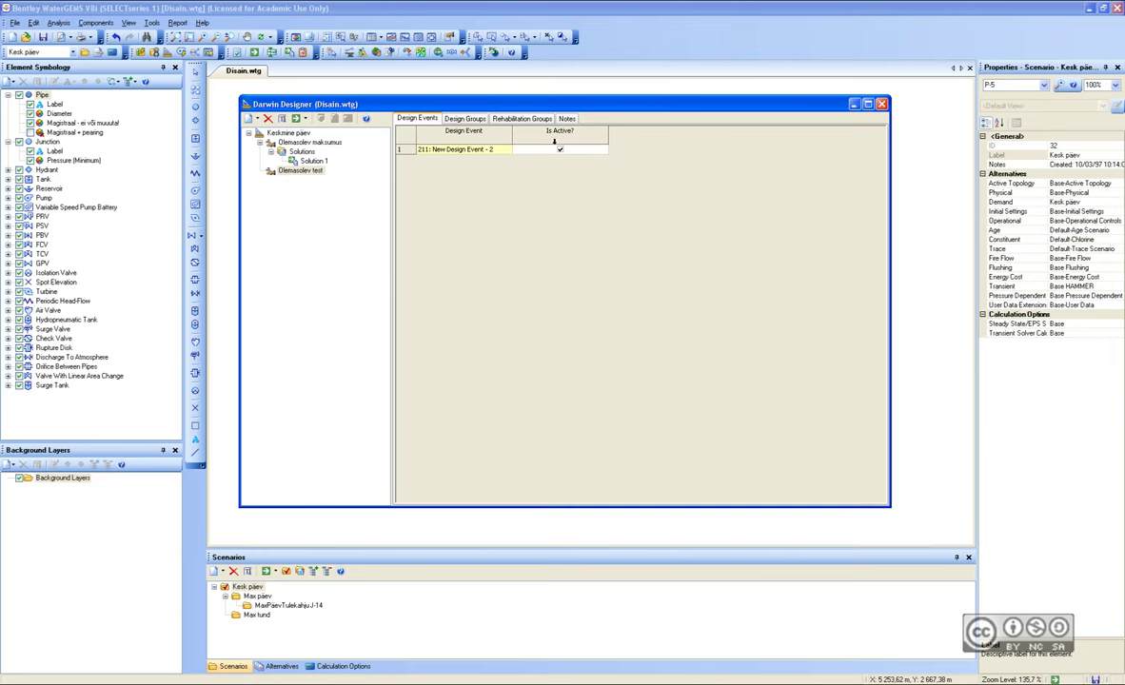
pyautogui.click(272, 133)
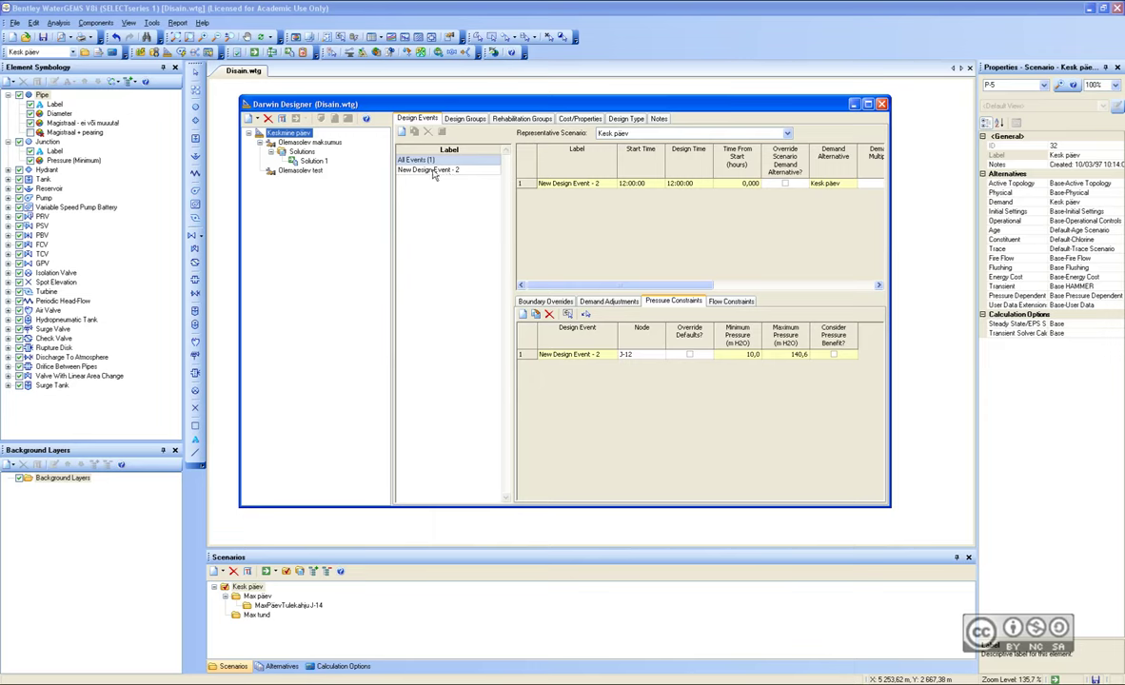
pyautogui.click(266, 168)
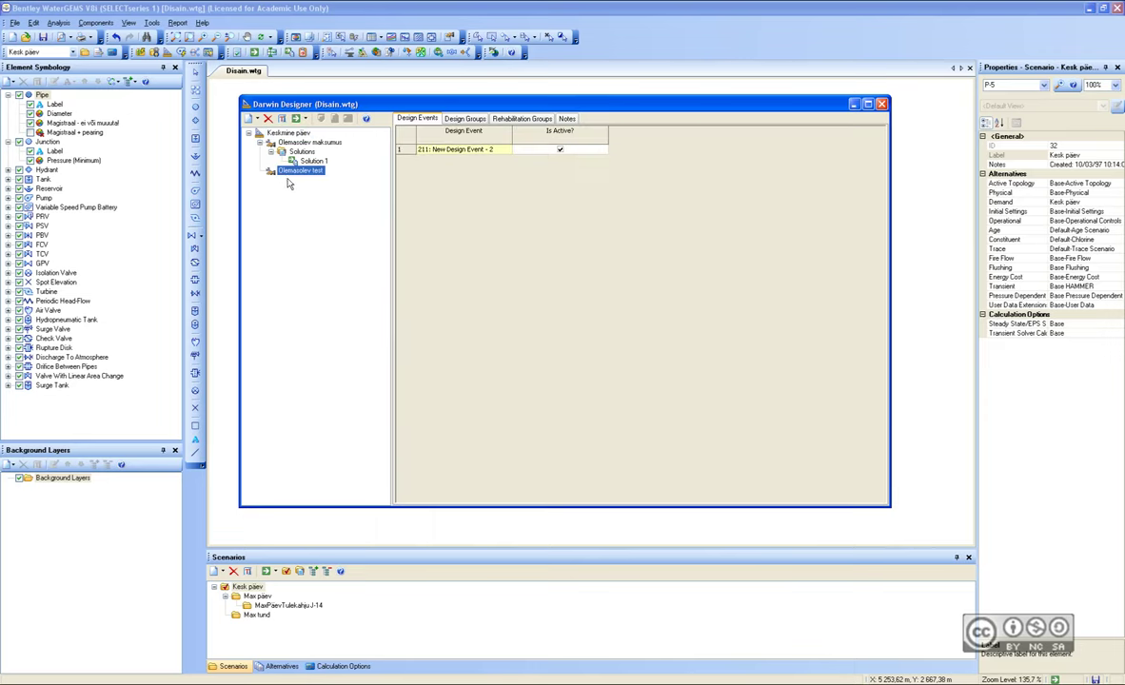
# In the Olemasolev test design groups, set cost/properties to Peatorustik for the Peatorustik group and Sisekvartal for the Sisekvartal group.
pyautogui.click(479, 120)
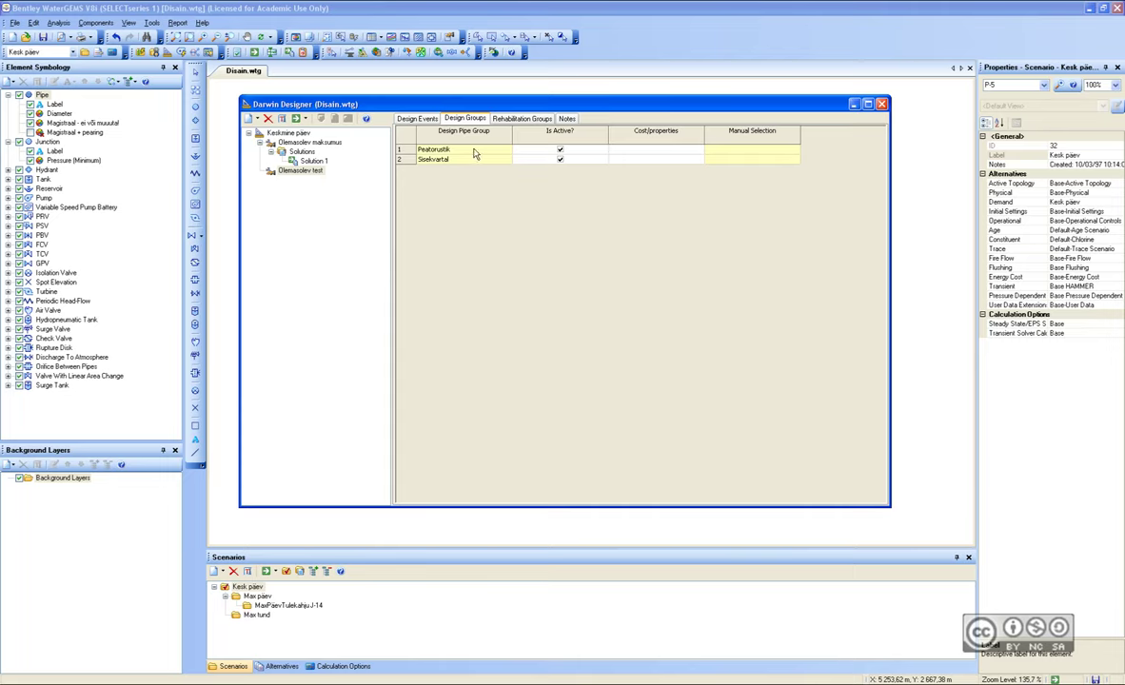
pyautogui.click(665, 153)
pyautogui.click(697, 150)
pyautogui.click(632, 158)
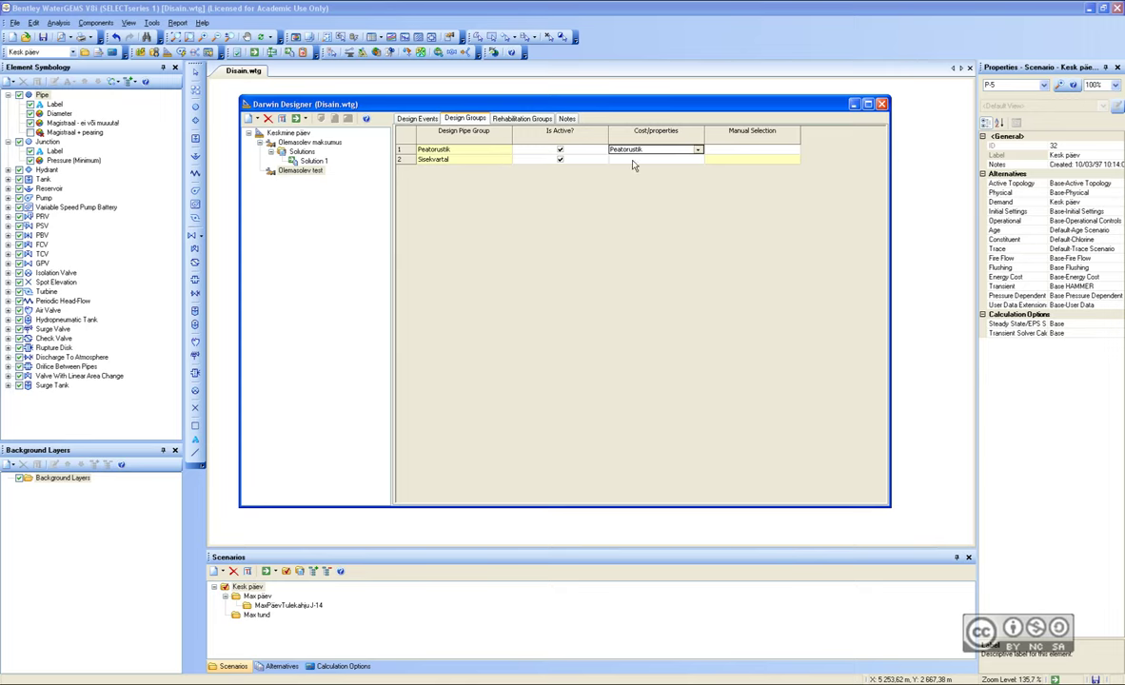
pyautogui.click(640, 160)
pyautogui.click(698, 160)
pyautogui.click(655, 178)
# Set the manual selection of the Peatorustik design group to 254,0 diam - Peatorustik.
pyautogui.click(746, 160)
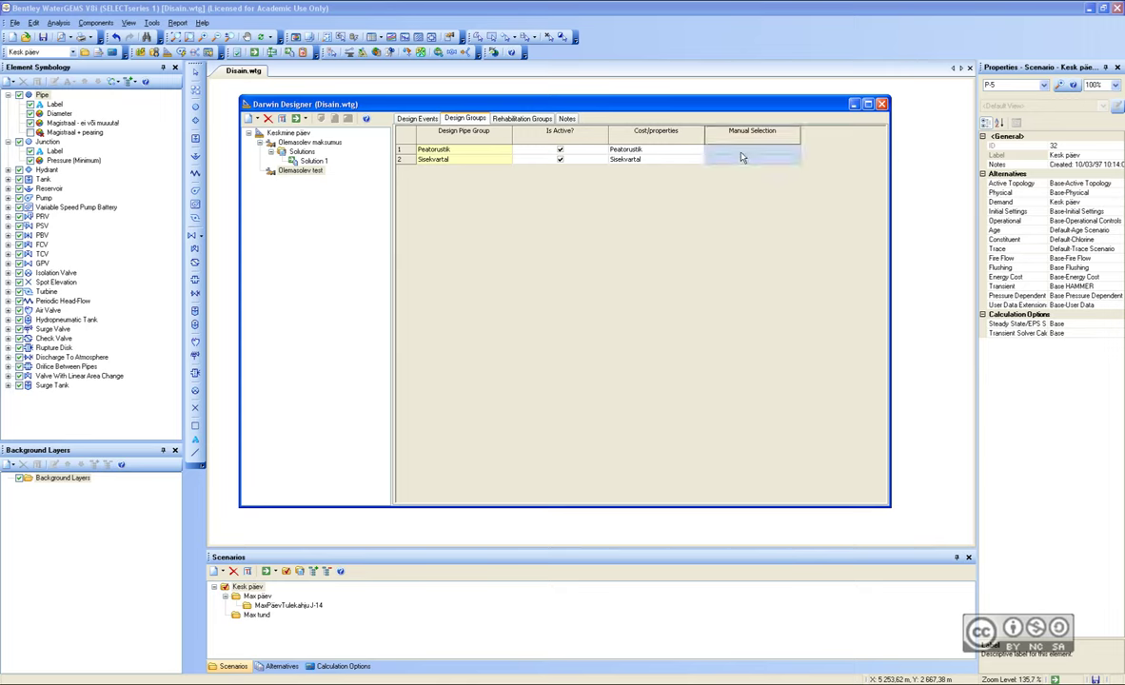
pyautogui.click(743, 151)
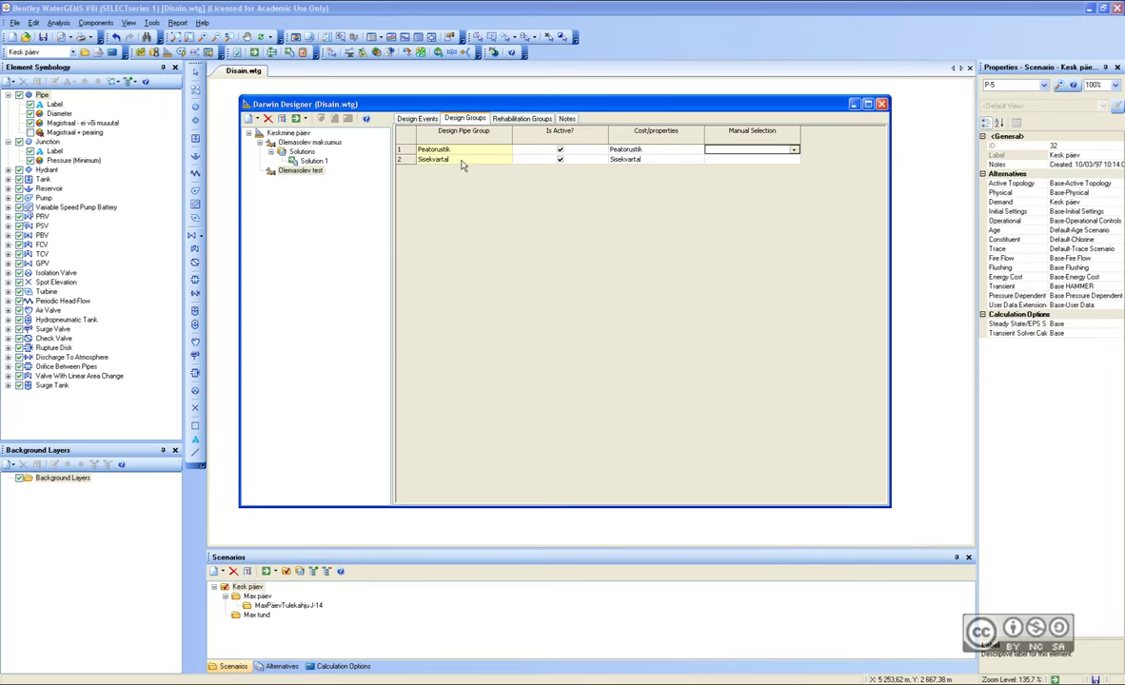
pyautogui.click(733, 160)
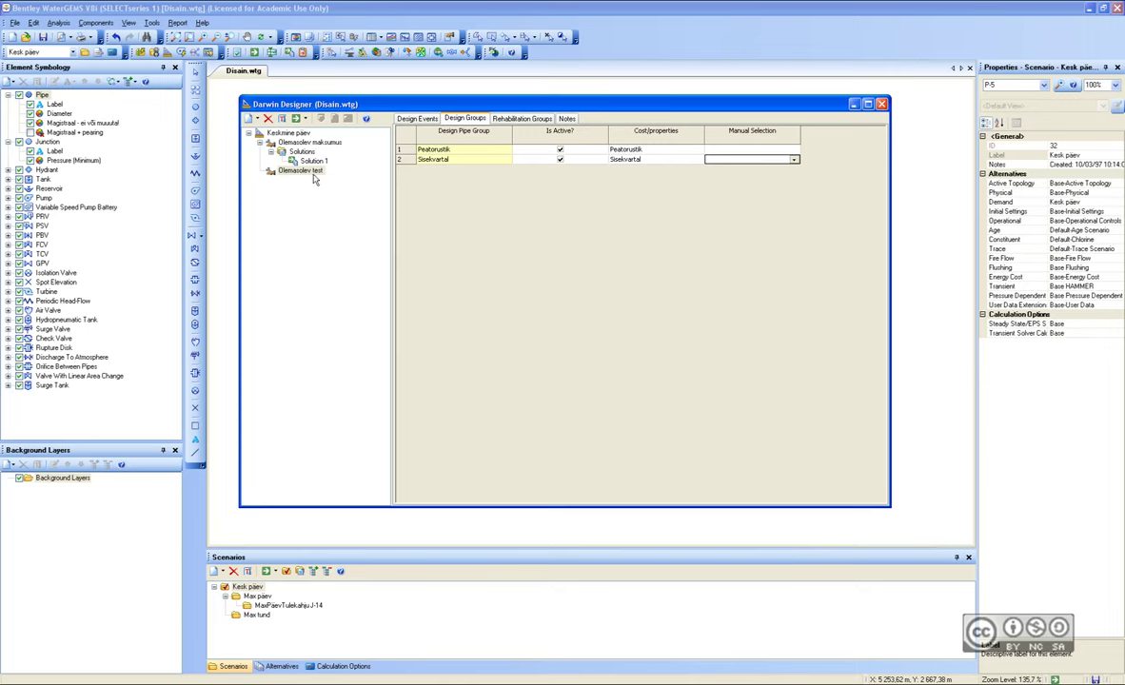
pyautogui.click(707, 150)
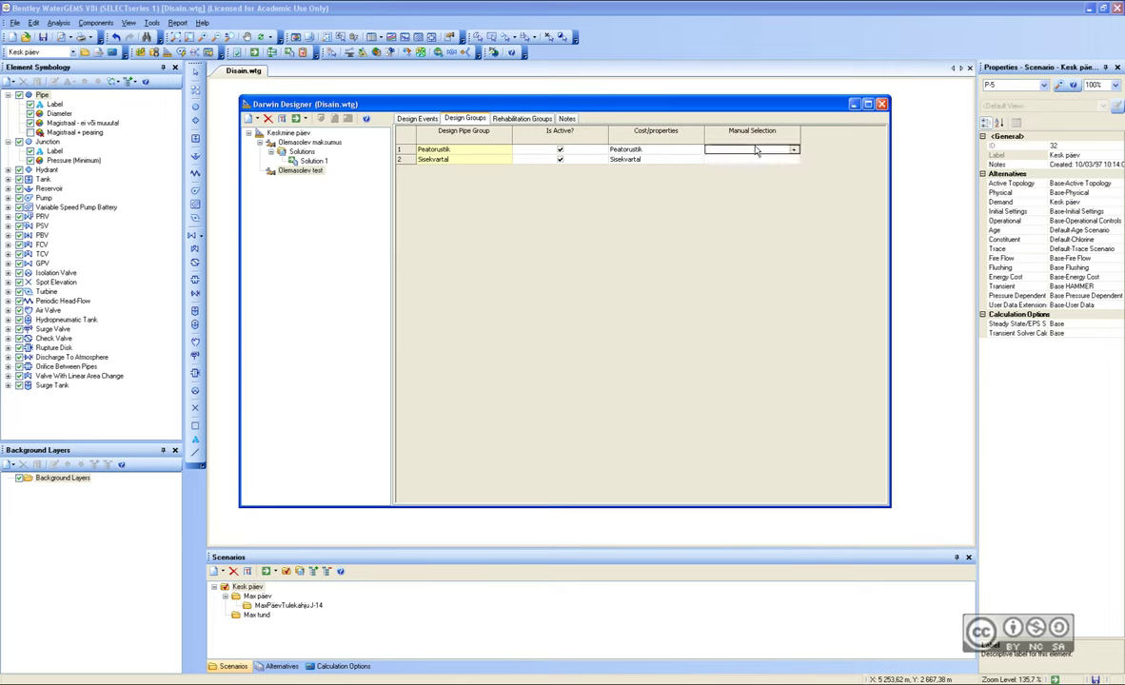
pyautogui.click(741, 160)
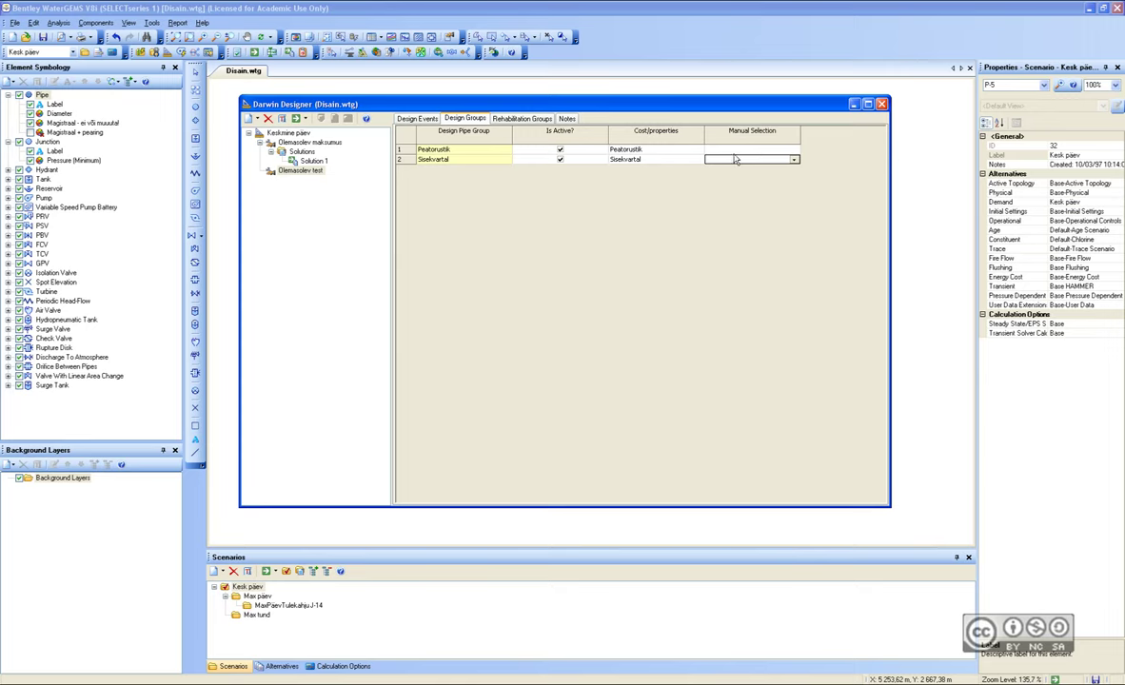
pyautogui.click(734, 152)
pyautogui.click(683, 151)
pyautogui.click(737, 150)
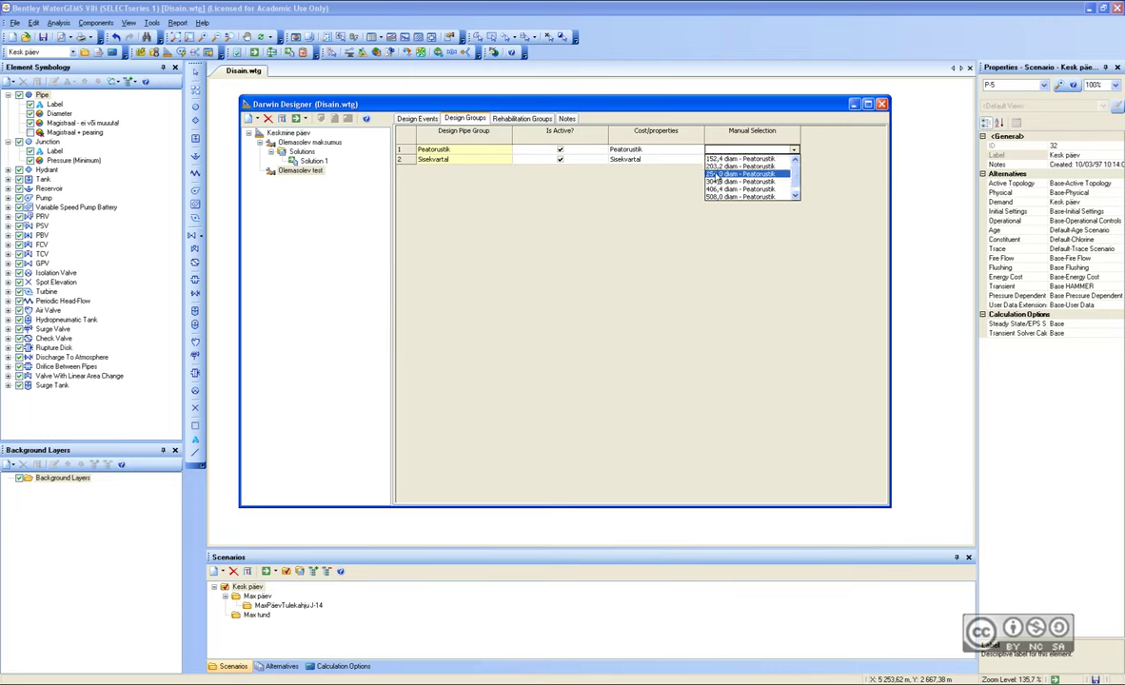
pyautogui.click(762, 175)
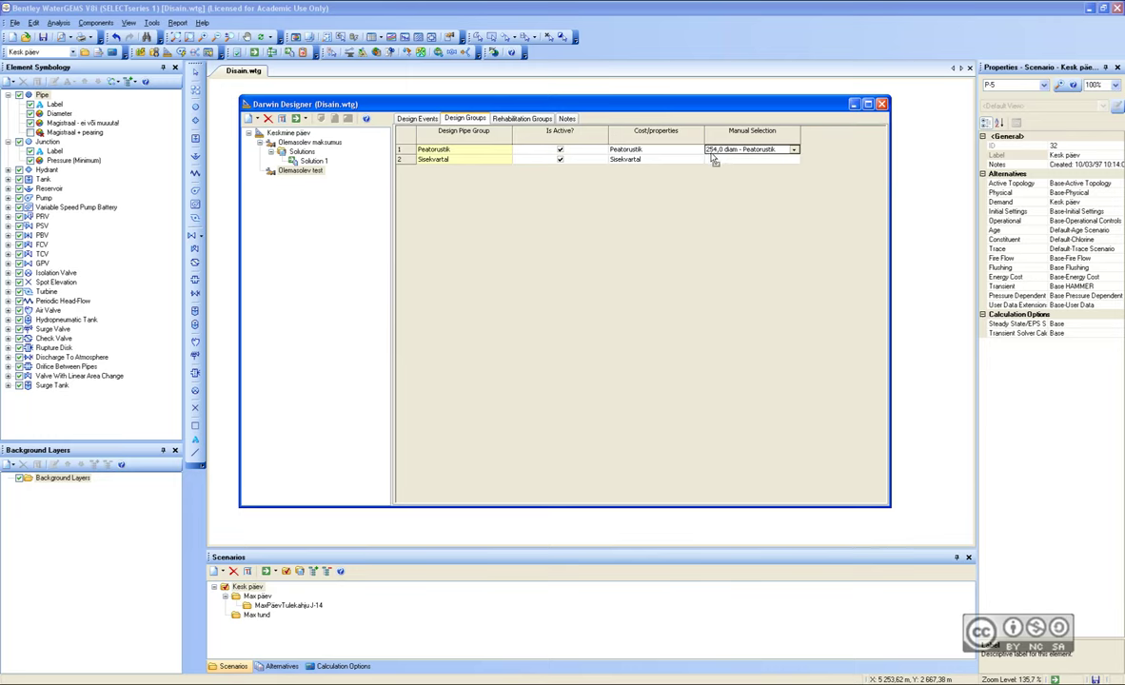
# Set the manual selection of the Sisekvartal design group to 152,4 diam - Peatorustik.
pyautogui.click(786, 159)
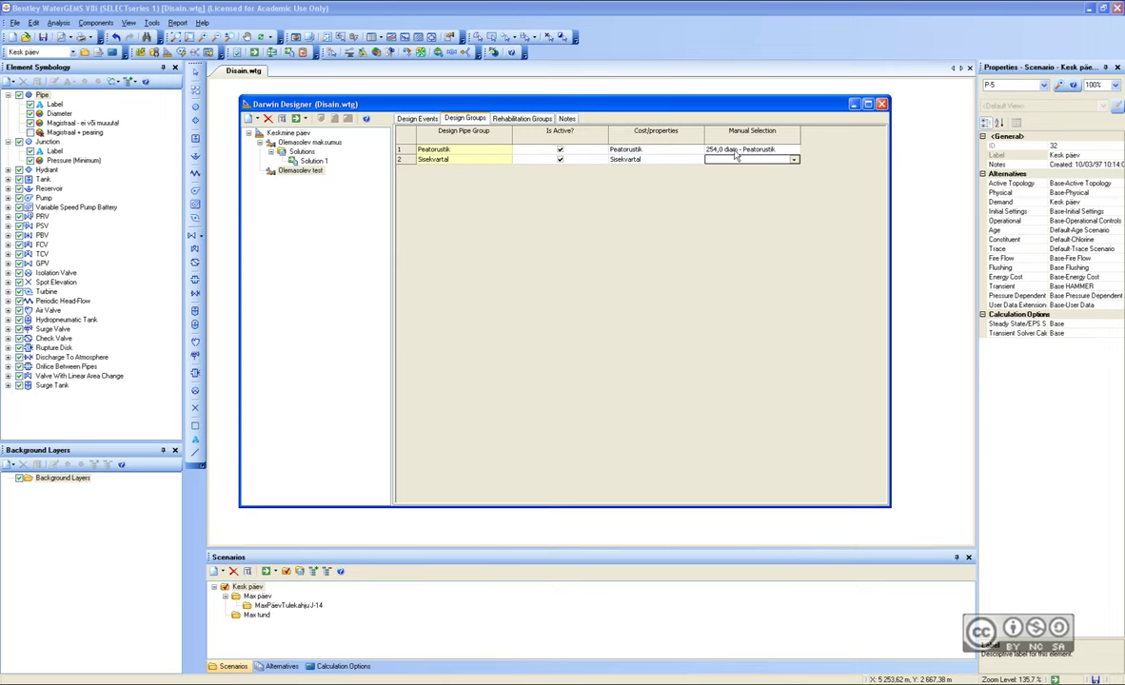
pyautogui.click(795, 160)
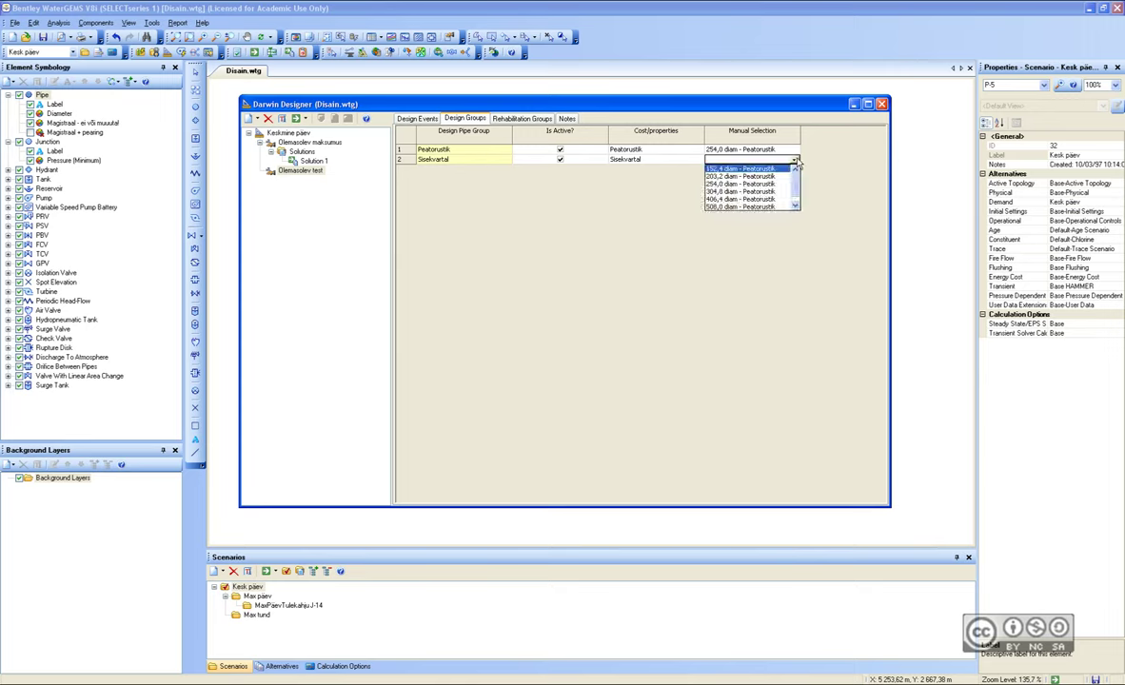
pyautogui.click(710, 168)
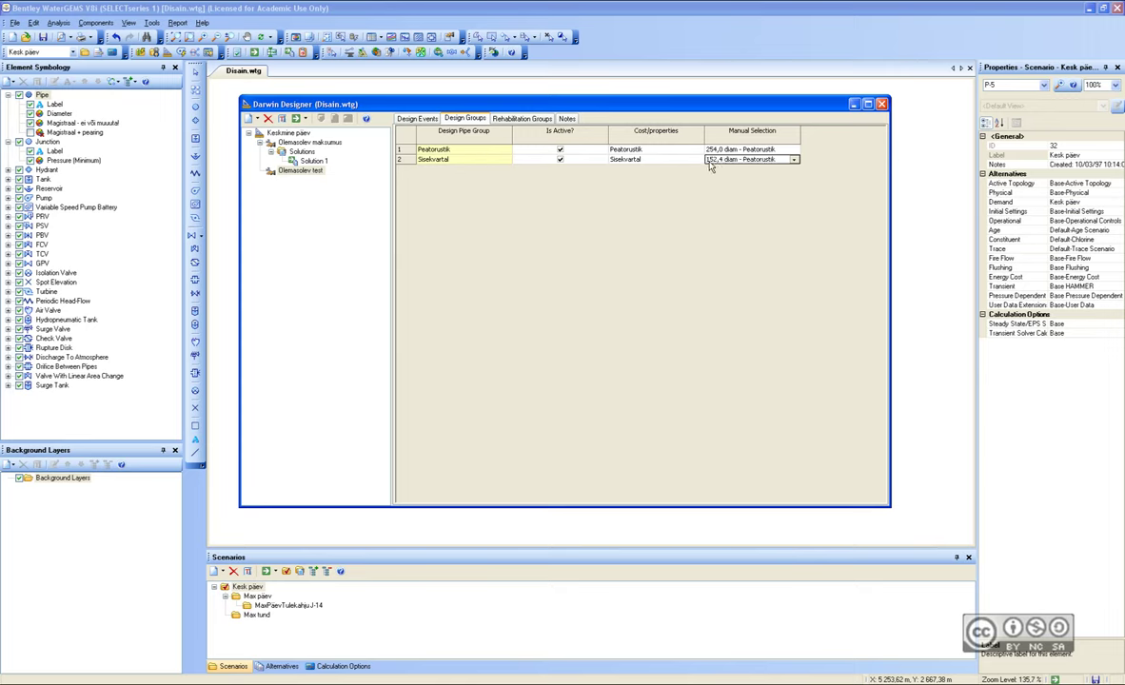
pyautogui.click(632, 162)
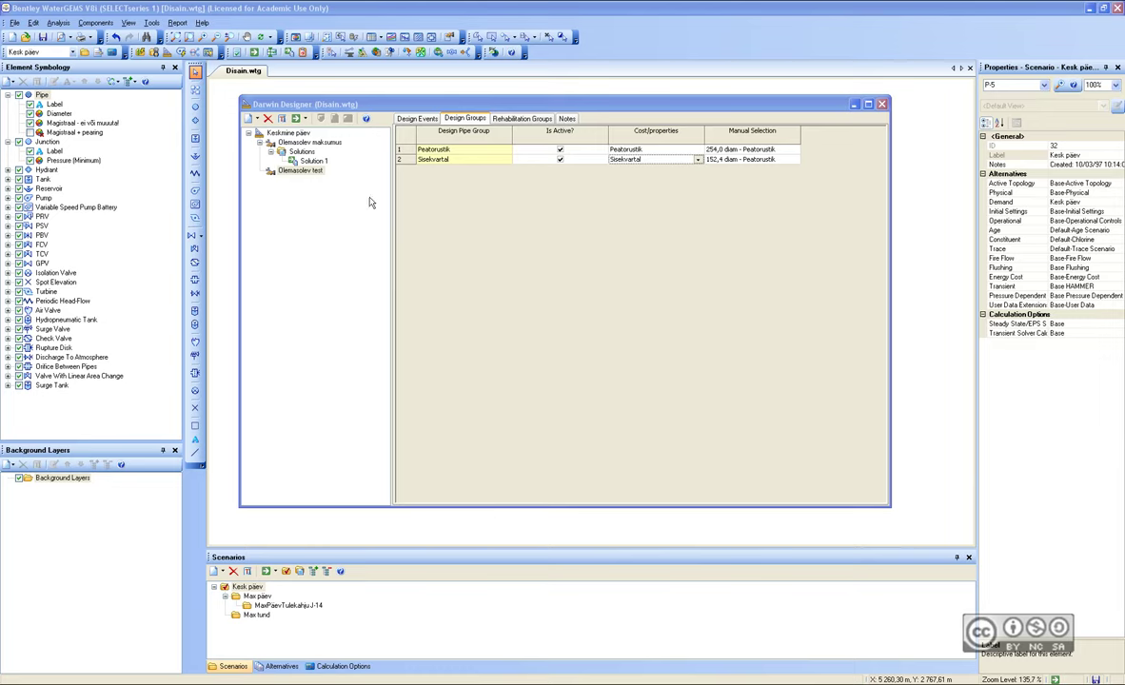
# Compute the Olemasolev test run and check the total cost and pipe diameters of its solution.
pyautogui.click(273, 174)
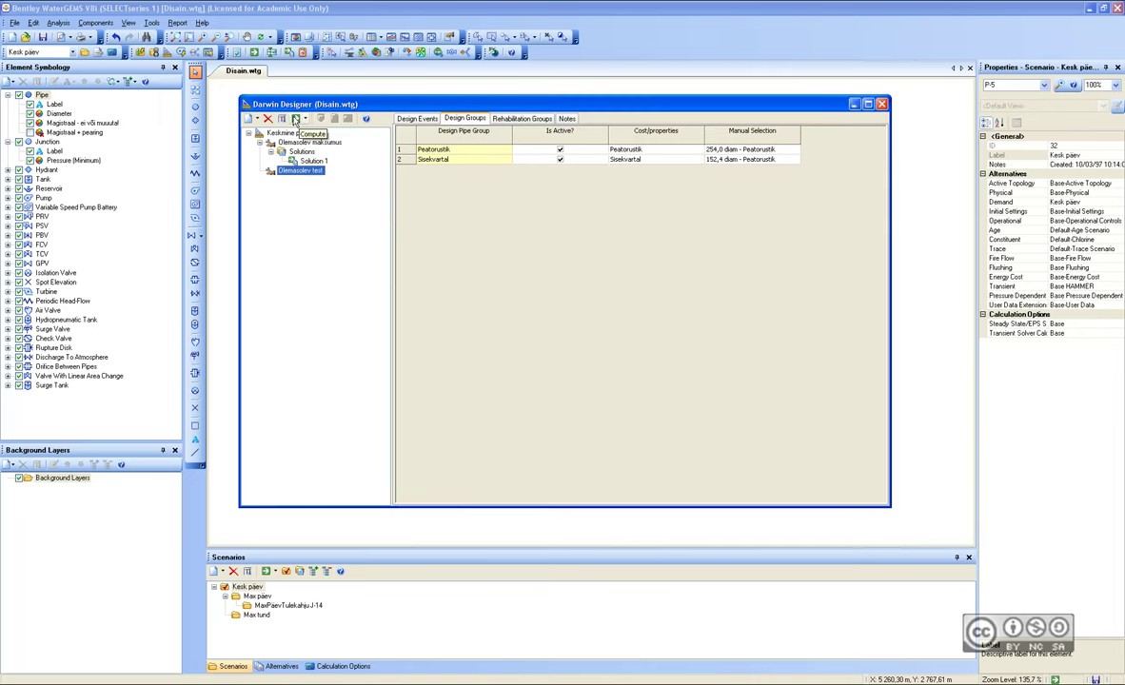
pyautogui.click(296, 119)
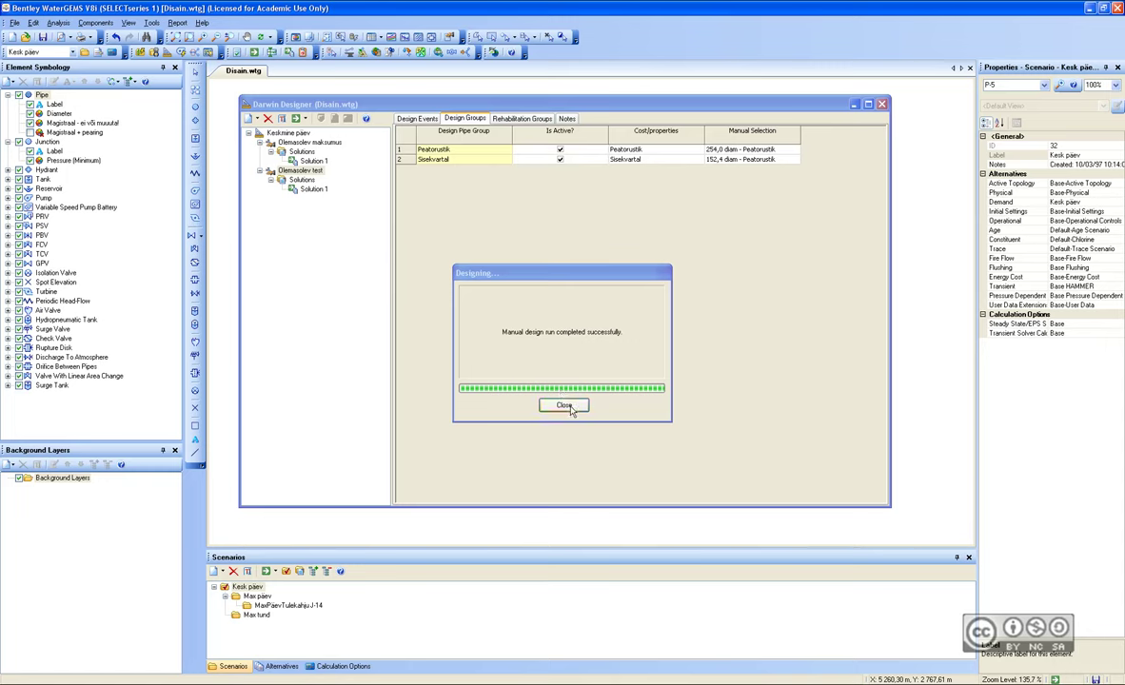
pyautogui.click(565, 406)
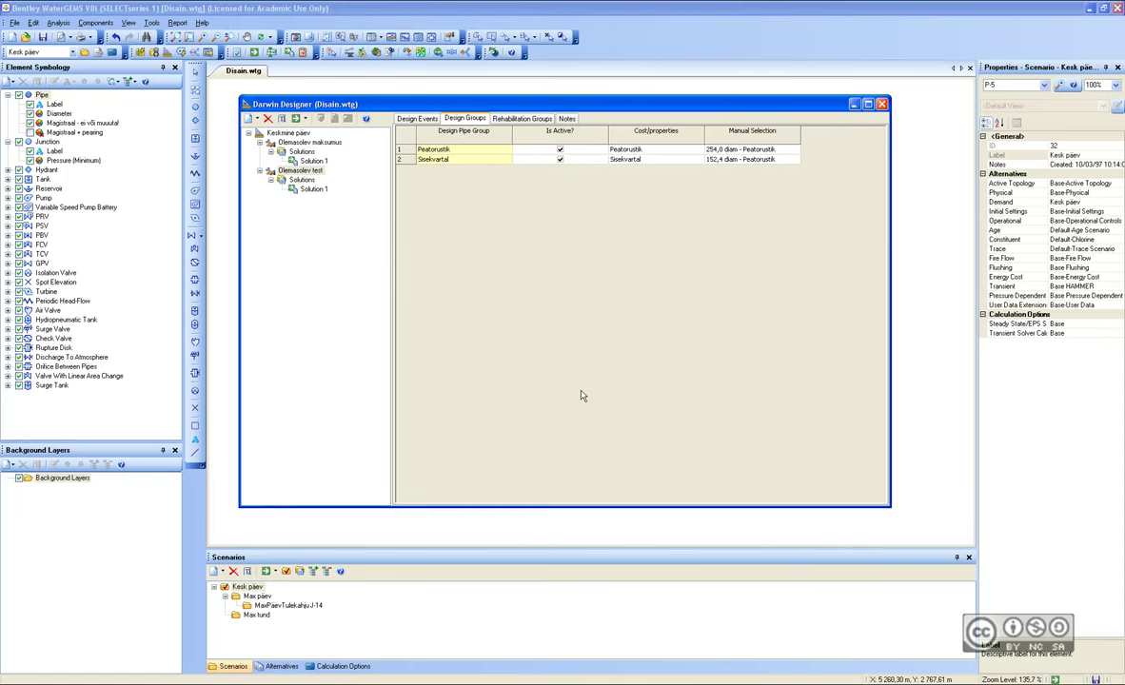
pyautogui.click(302, 182)
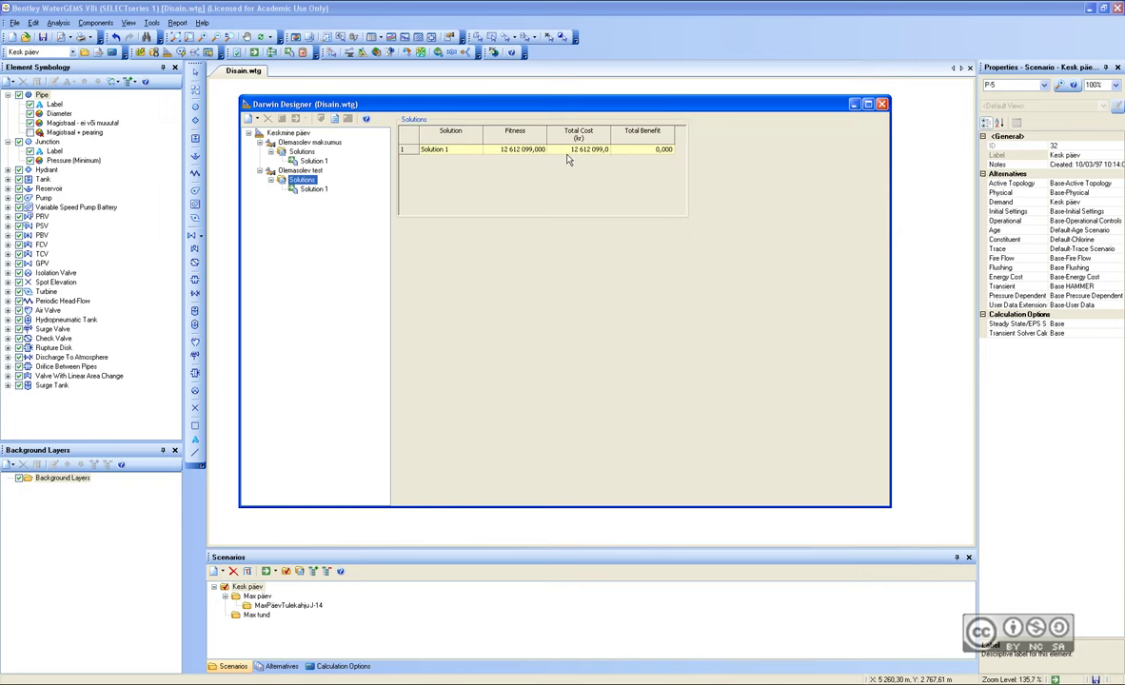
pyautogui.click(311, 190)
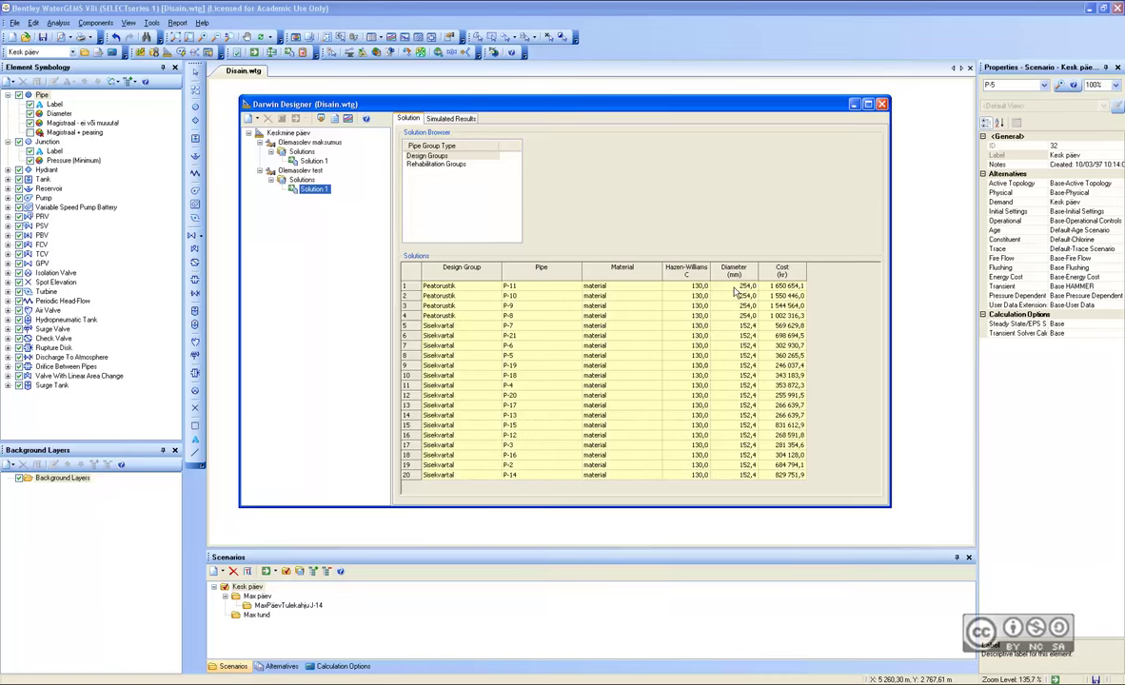
# In the Olemasolev test run, set the manual selection of both the Peatorustik and Sisekvartal groups to 406,4 diam - Peatorustik.
pyautogui.click(276, 171)
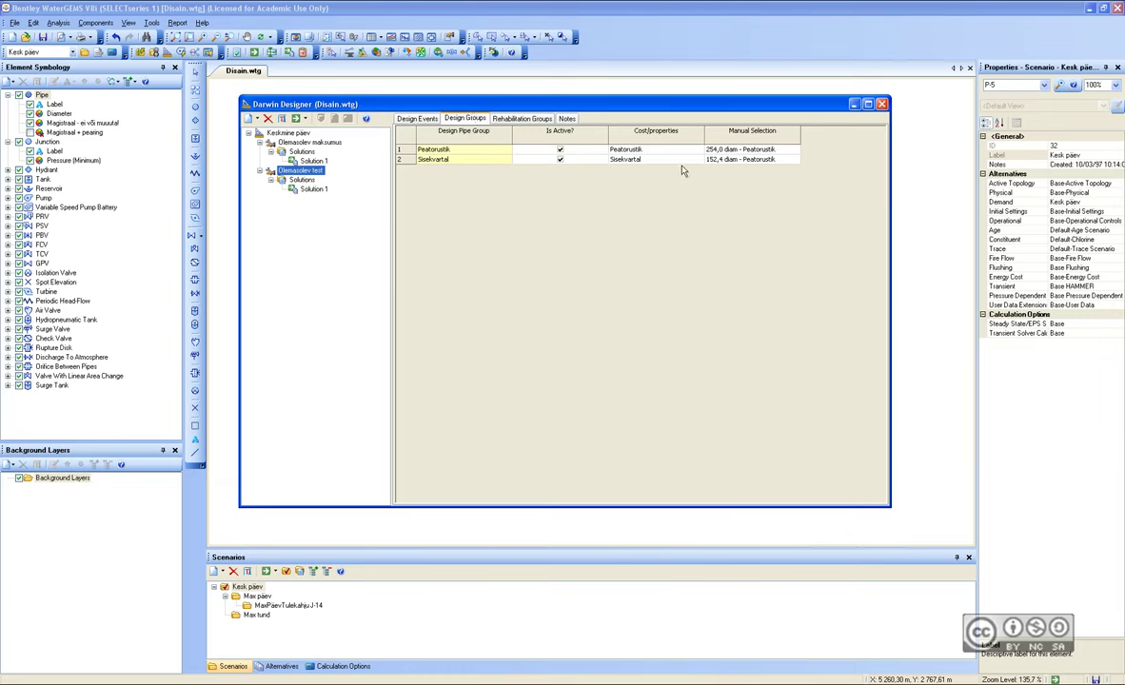
pyautogui.click(752, 151)
pyautogui.click(794, 149)
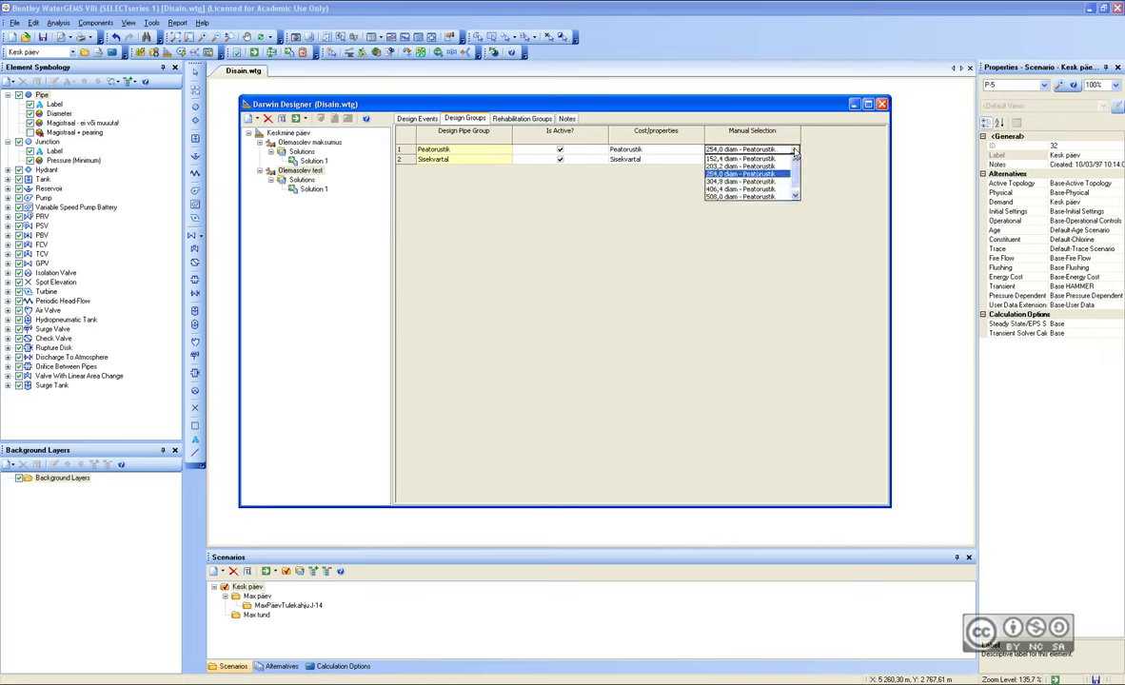
pyautogui.click(767, 189)
pyautogui.click(743, 159)
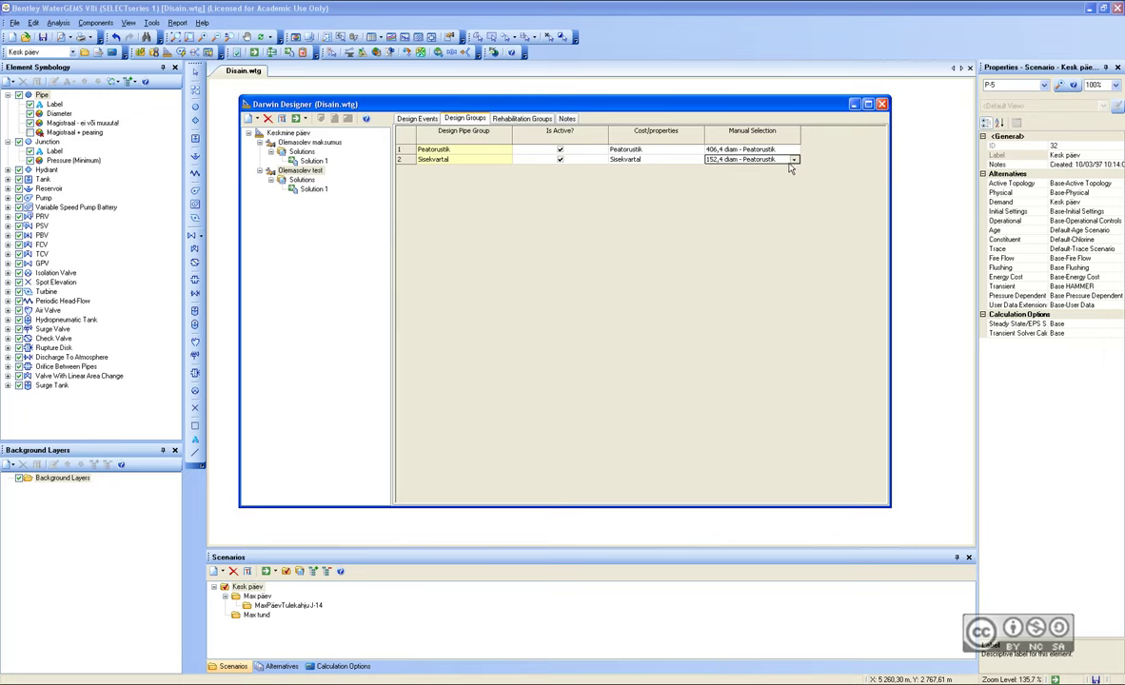
pyautogui.click(740, 159)
pyautogui.click(741, 199)
# Recompute the Olemasolev test run and review its total cost, pipe-by-pipe solution and simulated pressure results.
pyautogui.click(299, 169)
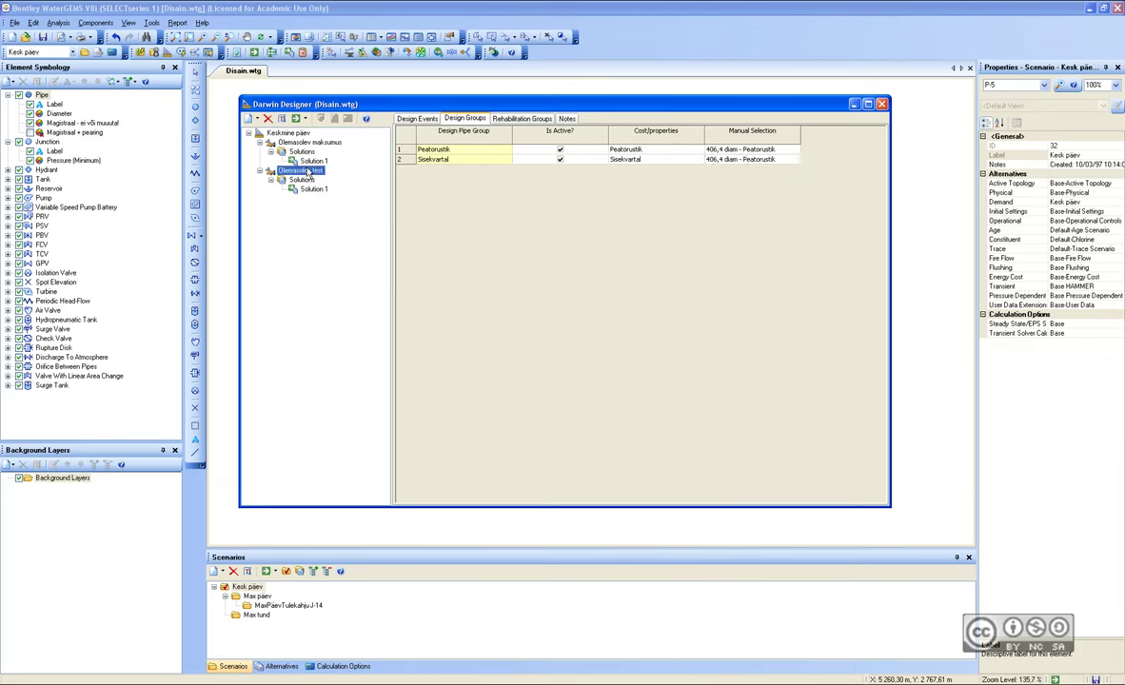
pyautogui.click(295, 118)
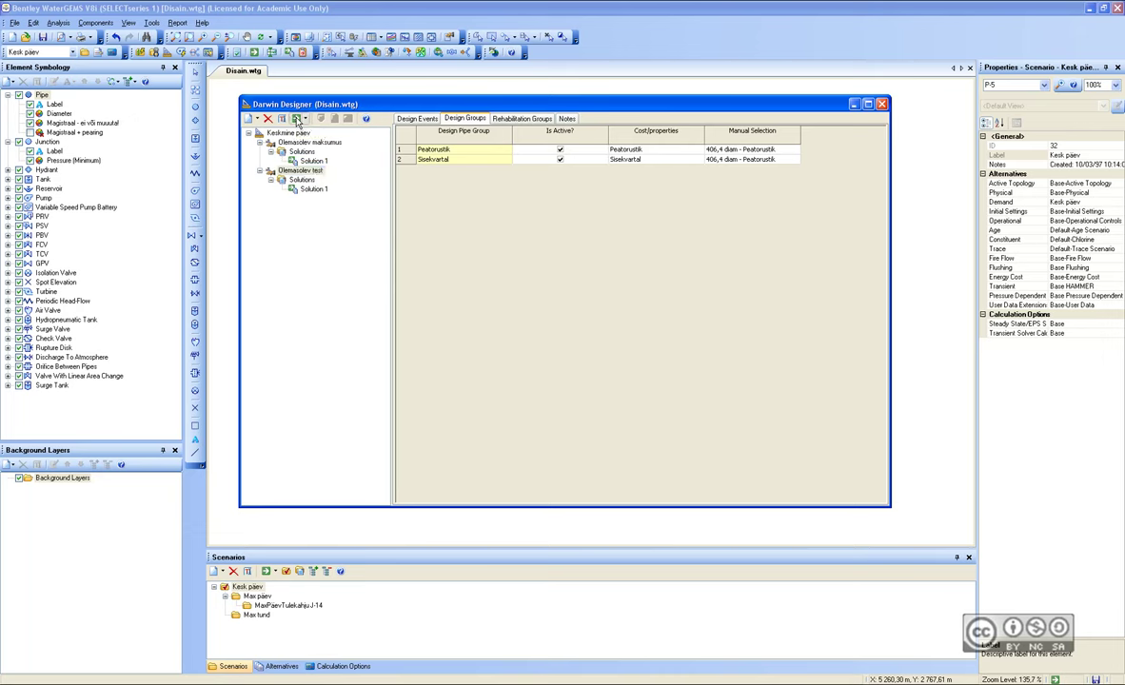
pyautogui.click(564, 405)
pyautogui.click(301, 180)
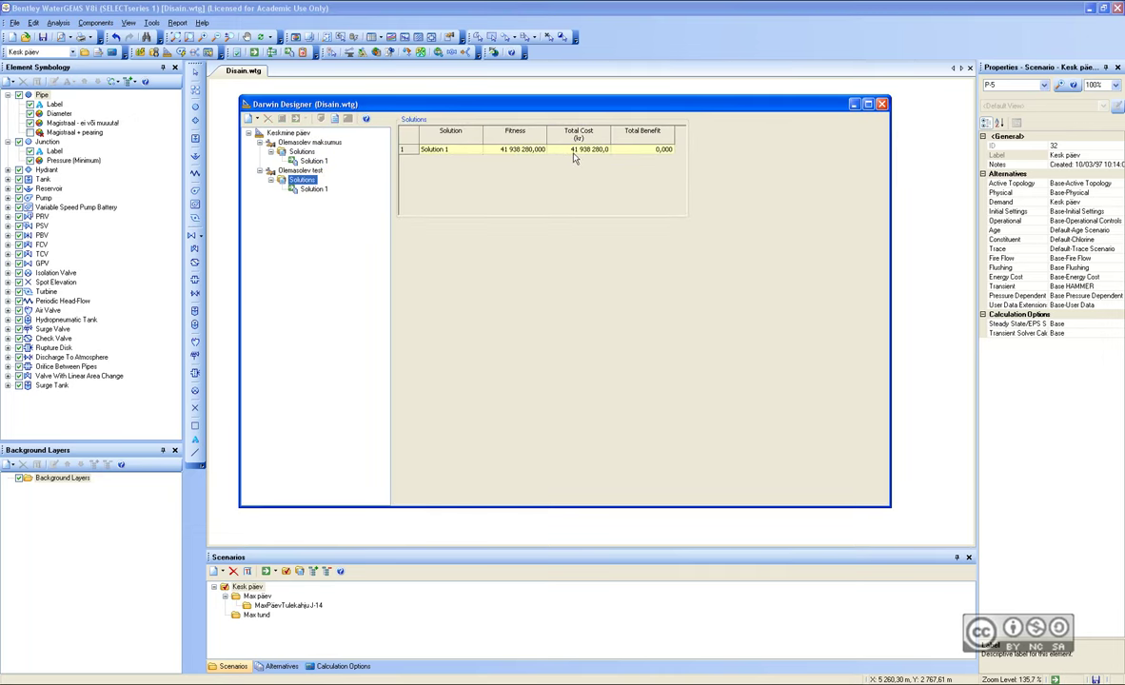
pyautogui.click(303, 188)
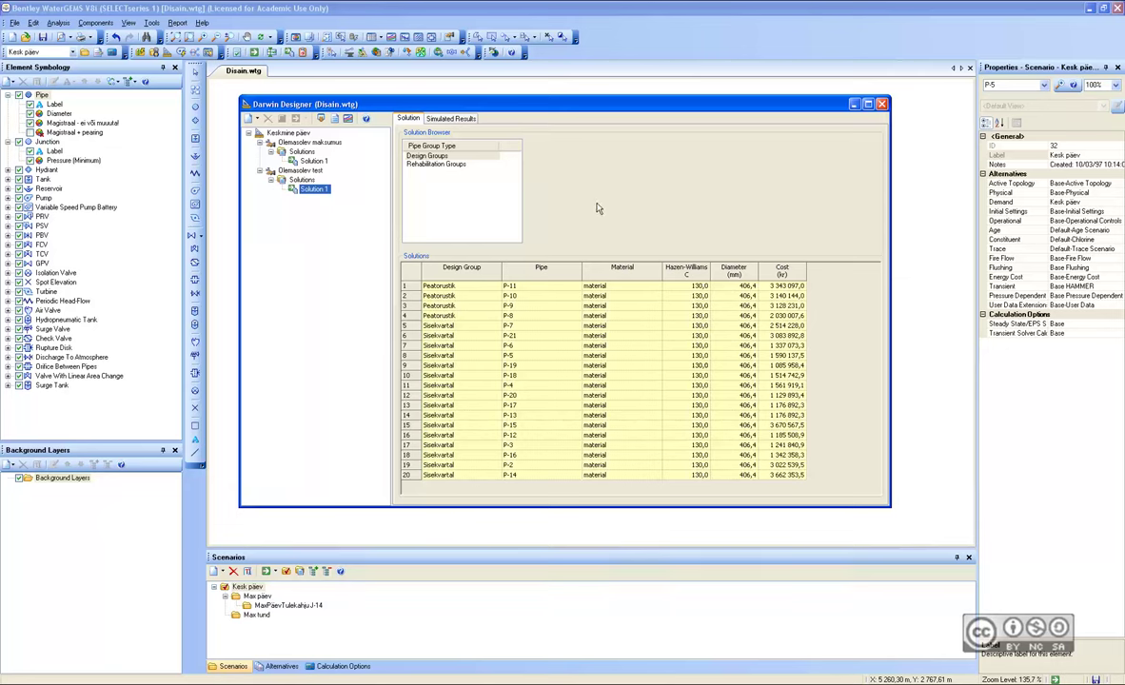
pyautogui.click(450, 119)
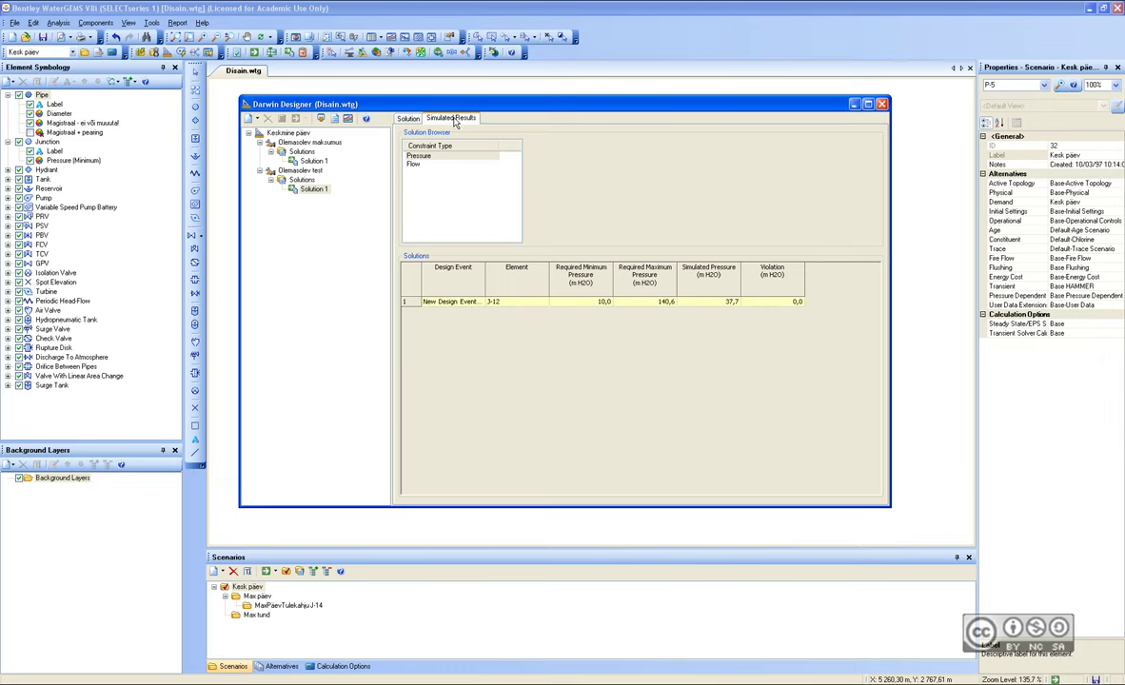
pyautogui.click(408, 118)
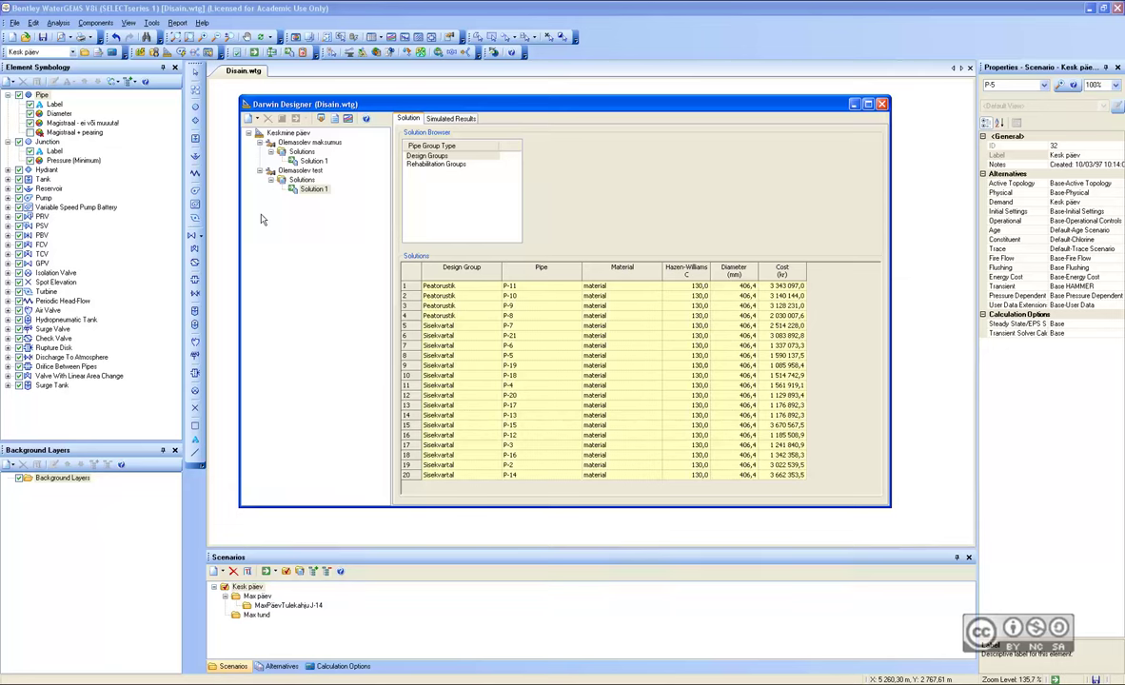
# Add a new optimized design run to the Keskmine päev study.
pyautogui.click(264, 132)
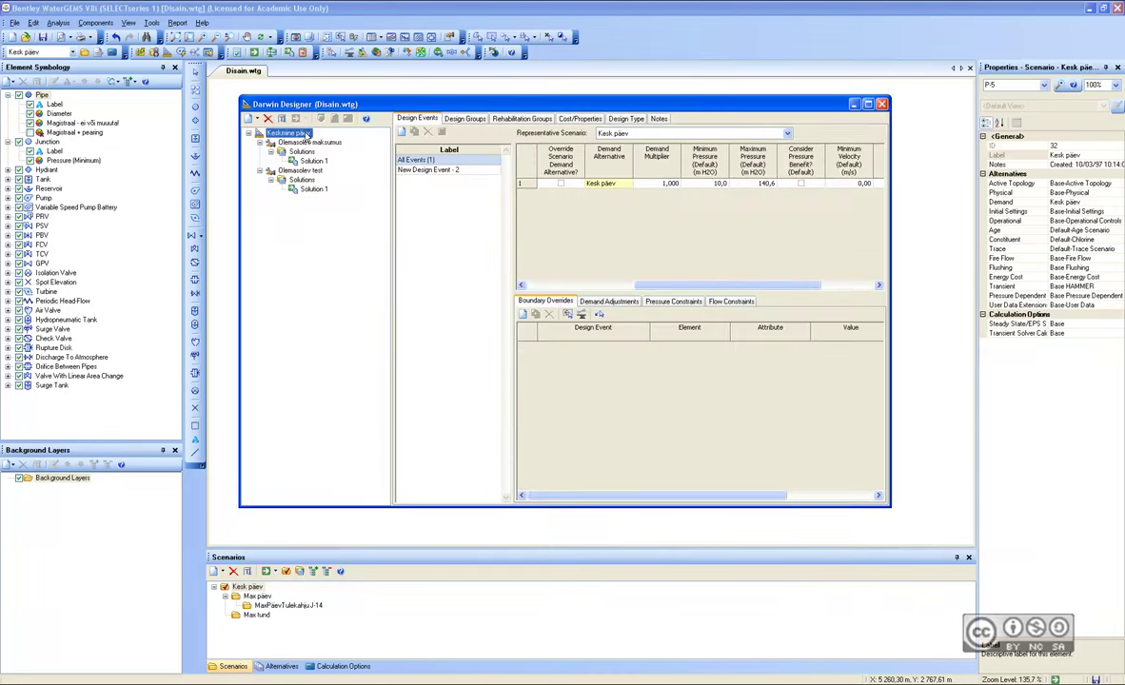
pyautogui.click(250, 119)
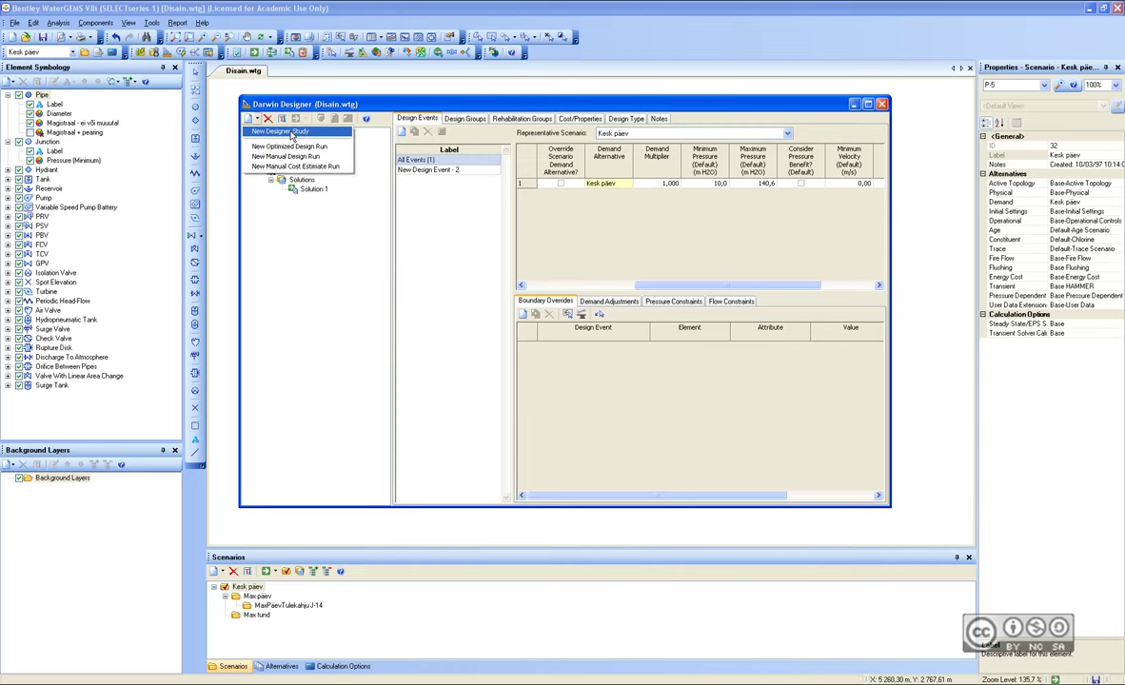
pyautogui.click(283, 148)
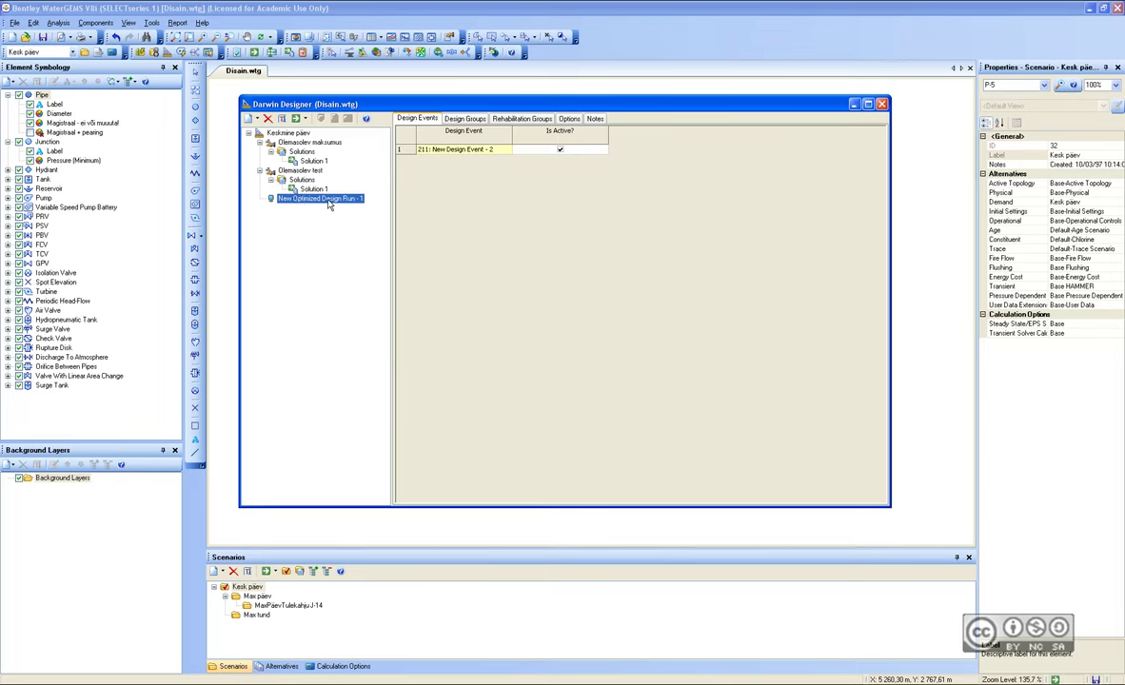
# Add a design event named Automaatne arvutus to the Keskmine päev study.
pyautogui.click(287, 133)
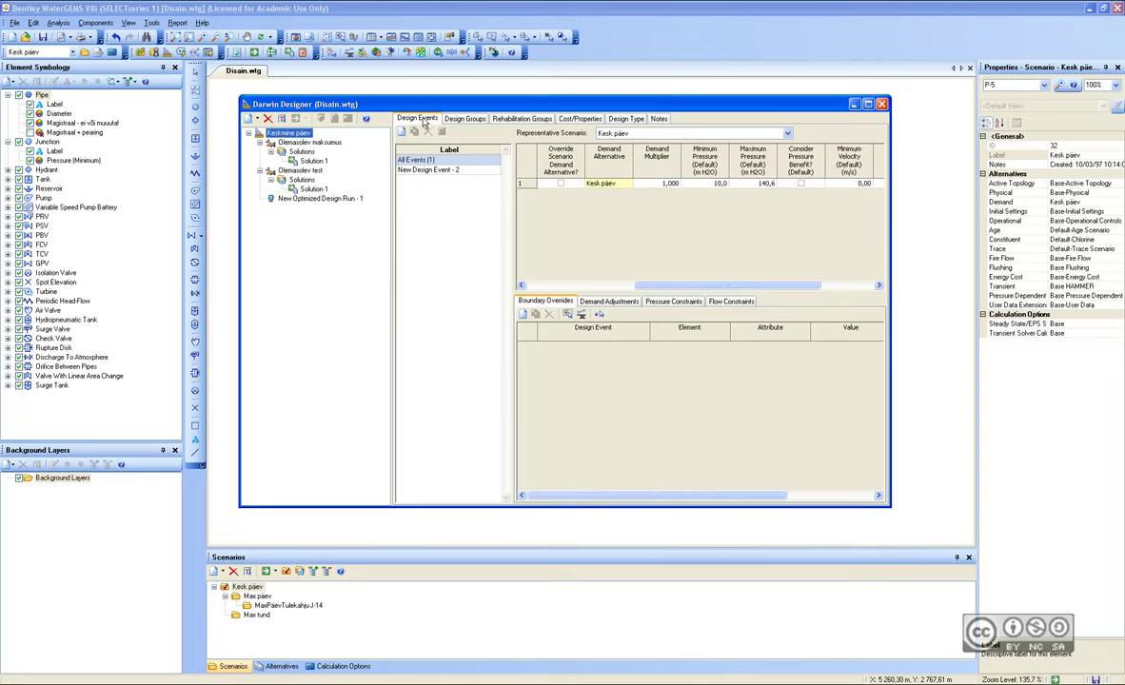
pyautogui.click(401, 131)
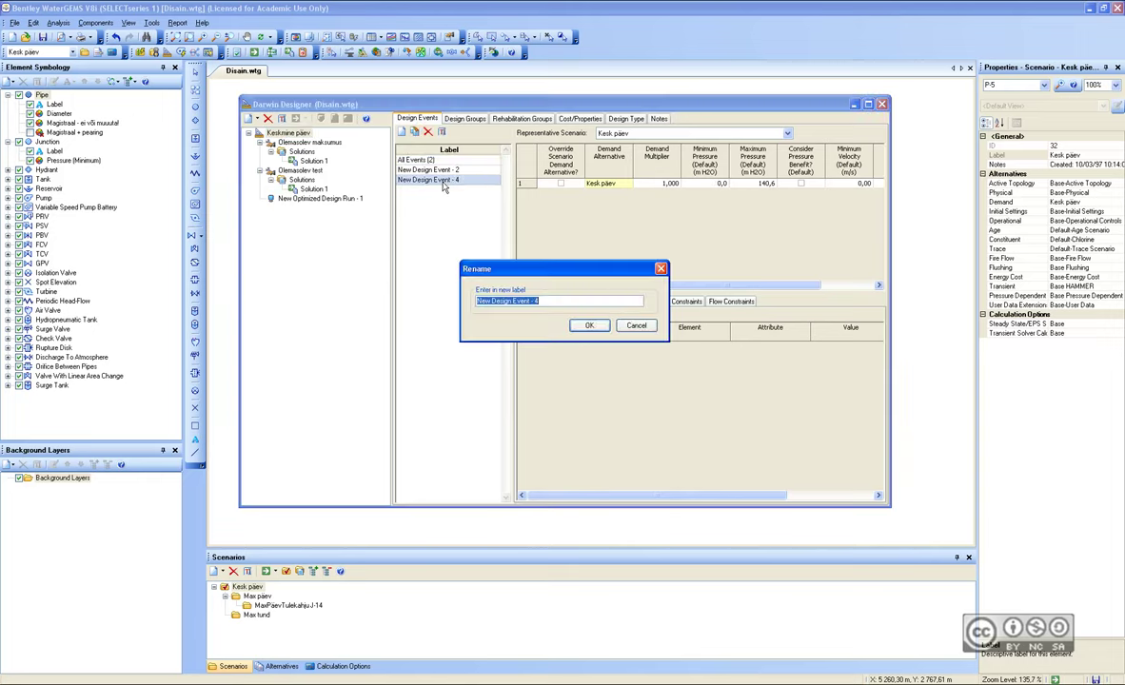
pyautogui.write('Automaatne arvutus')
pyautogui.click(589, 325)
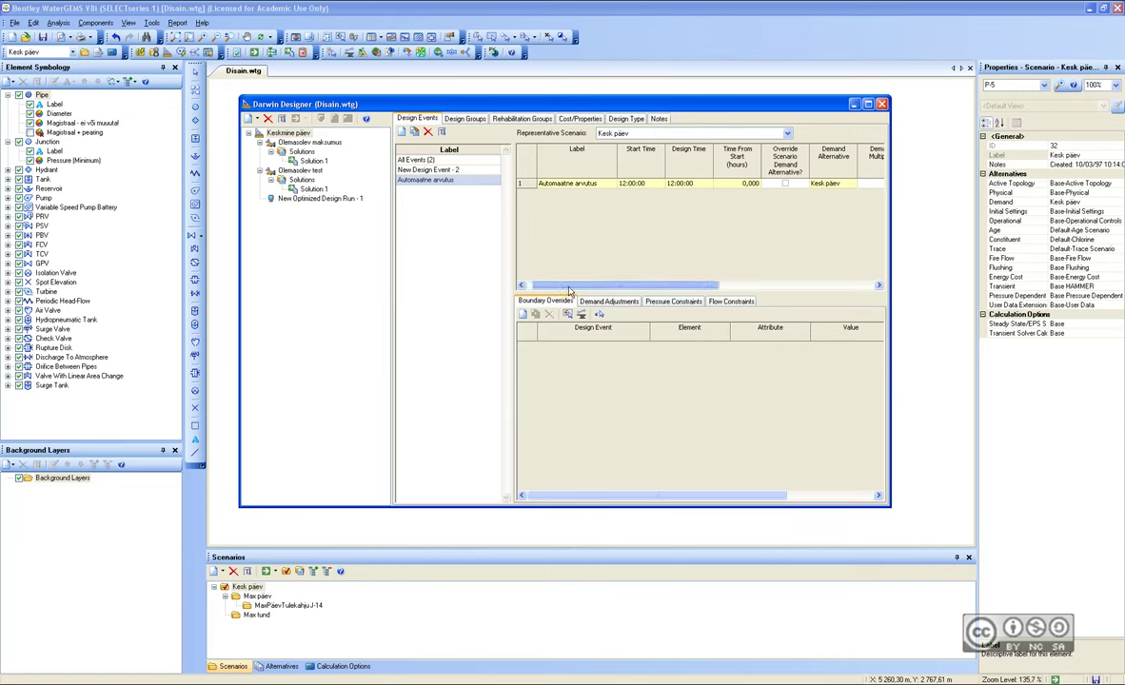
# Set the default minimum pressure of the Automaatne arvutus event to 10 m H2O and the maximum to 60 m H2O.
pyautogui.moveTo(564, 285); pyautogui.dragTo(705, 284)
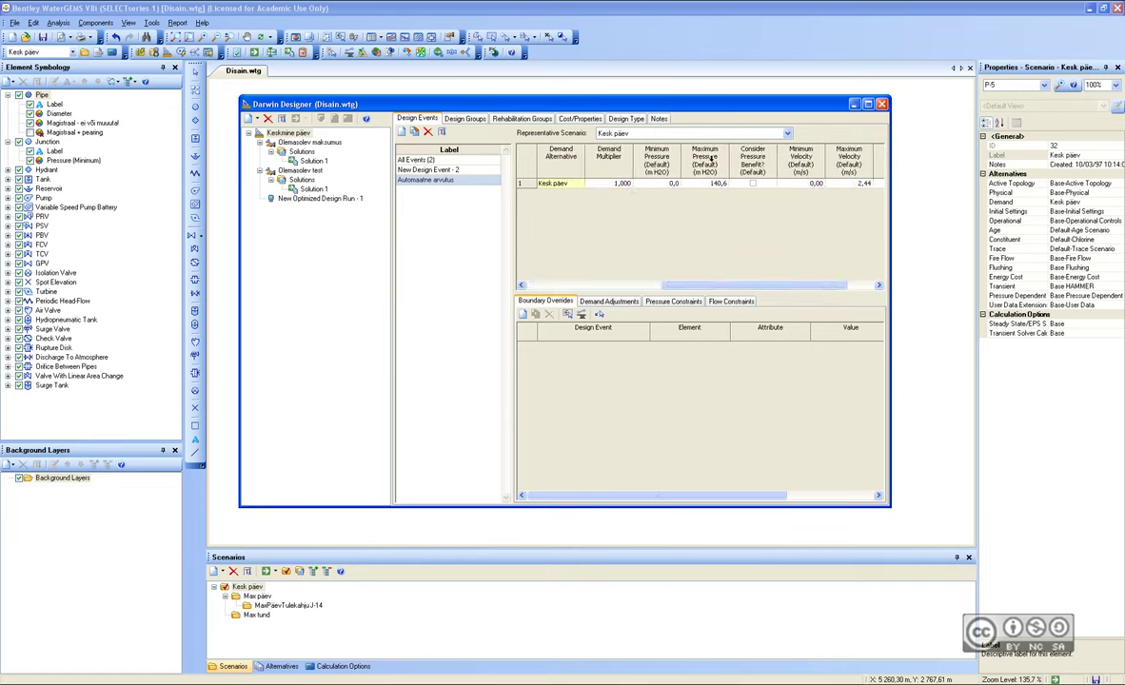
pyautogui.click(657, 182)
pyautogui.write('10')
pyautogui.click(706, 185)
pyautogui.moveTo(614, 107); pyautogui.dragTo(815, 114)
pyautogui.write('60')
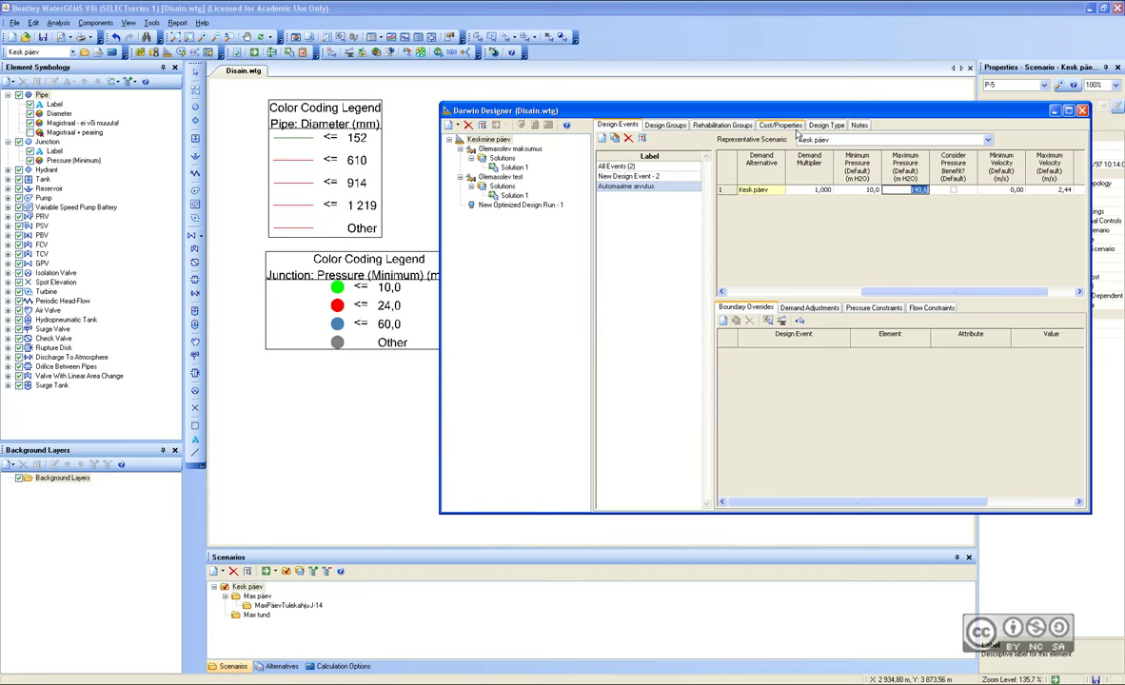
pyautogui.moveTo(739, 112); pyautogui.dragTo(541, 116)
pyautogui.click(762, 187)
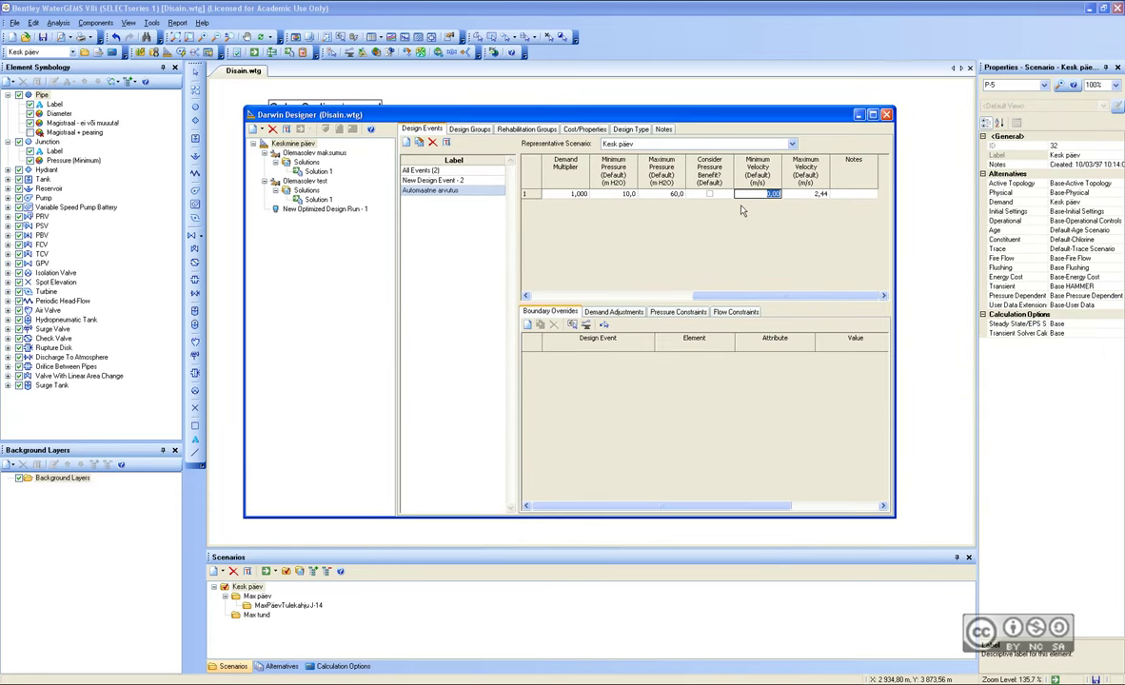
pyautogui.click(547, 296)
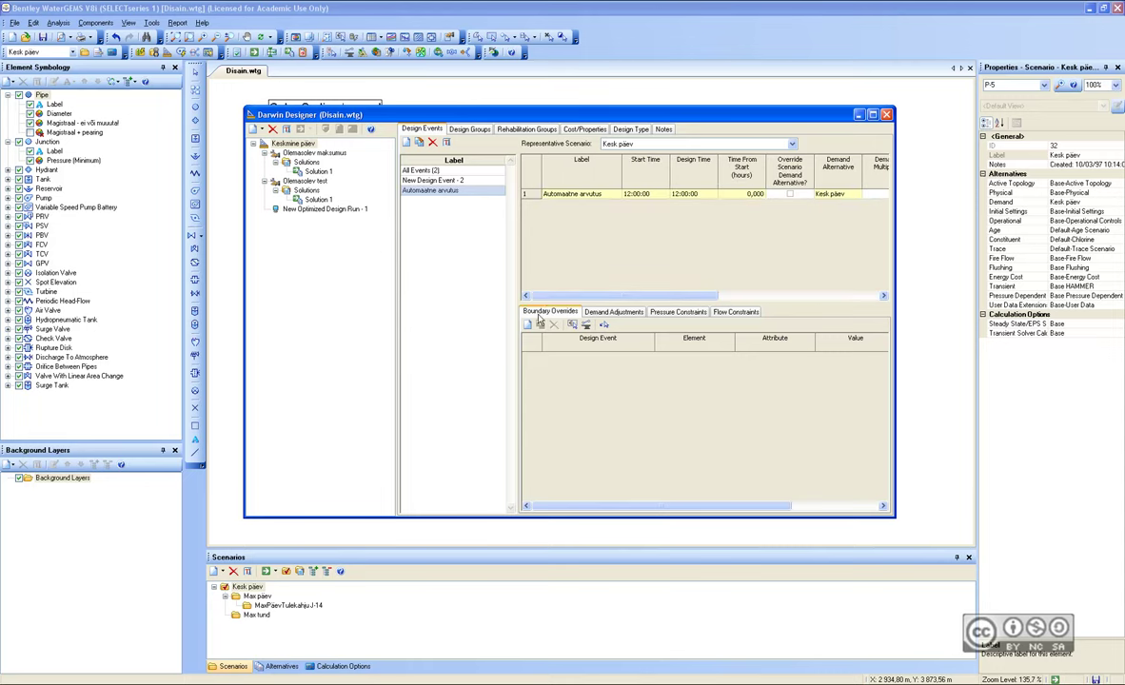
# Check the event's pressure constraints, close Darwin Designer and turn off the junction Pressure (Minimum) colour coding in the drawing.
pyautogui.click(688, 315)
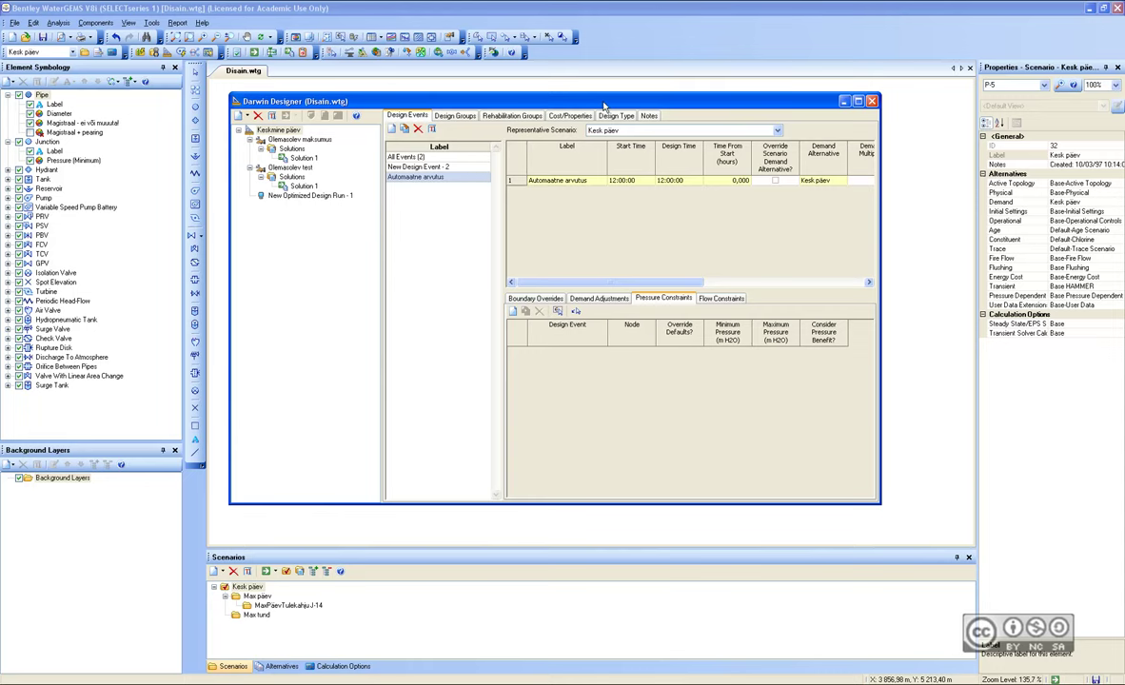
pyautogui.click(868, 100)
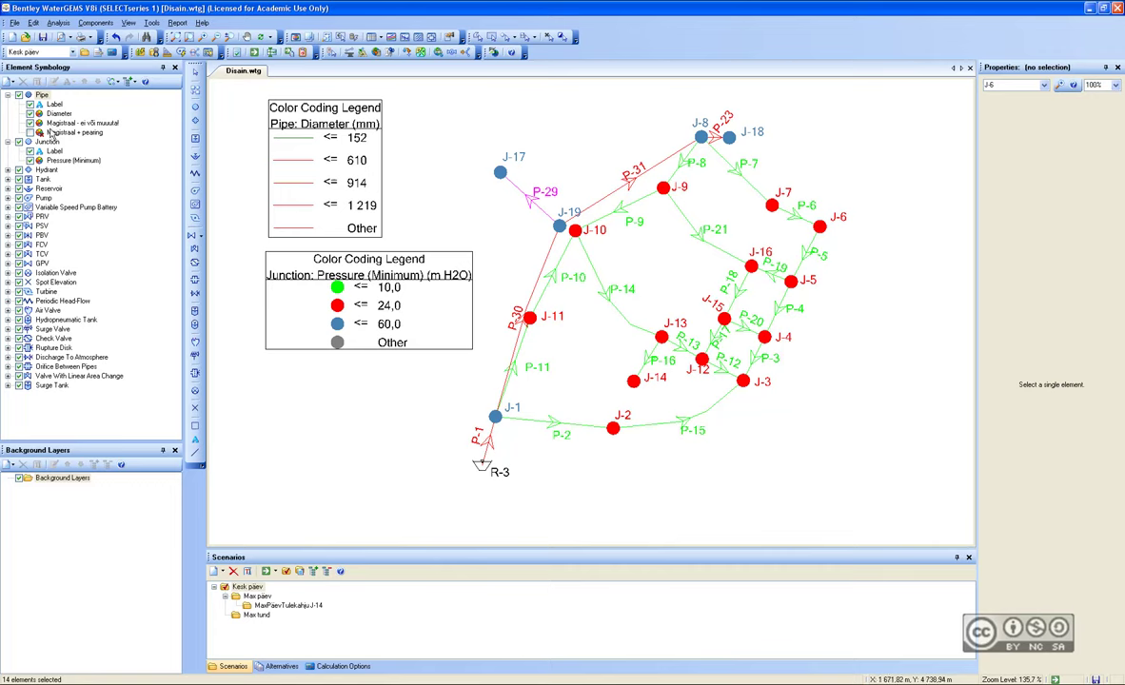
pyautogui.click(26, 146)
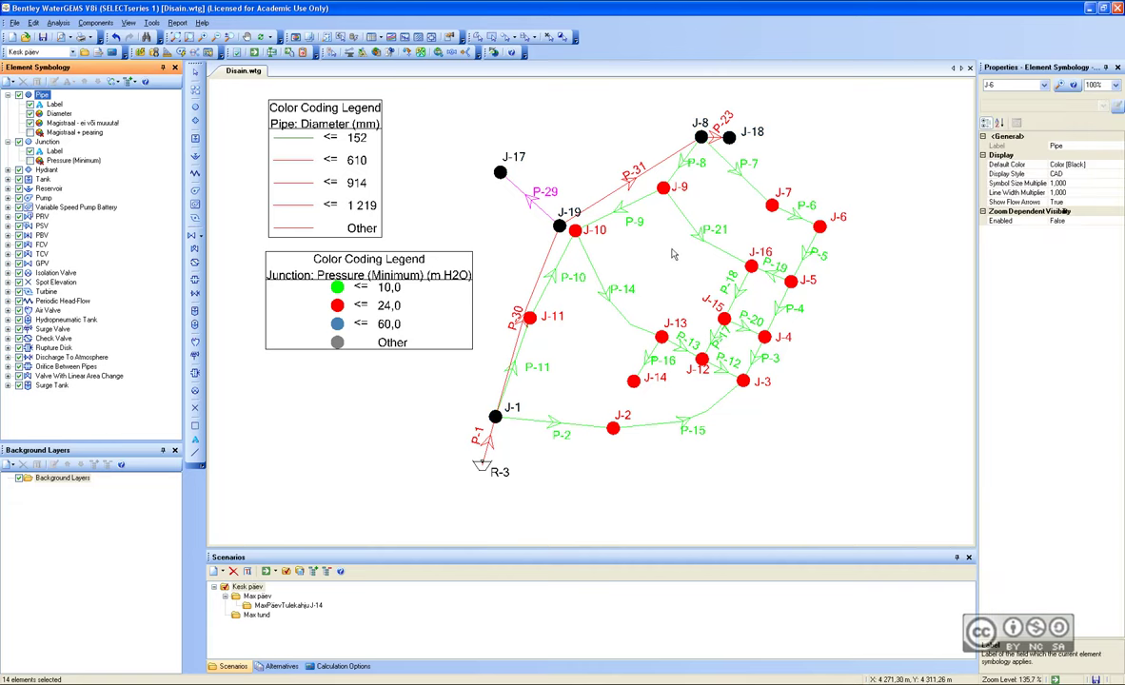
# Create a selection set named Tarbimissõlmed-sisekvartal from the junctions currently selected in the network drawing.
pyautogui.rightClick(672, 189)
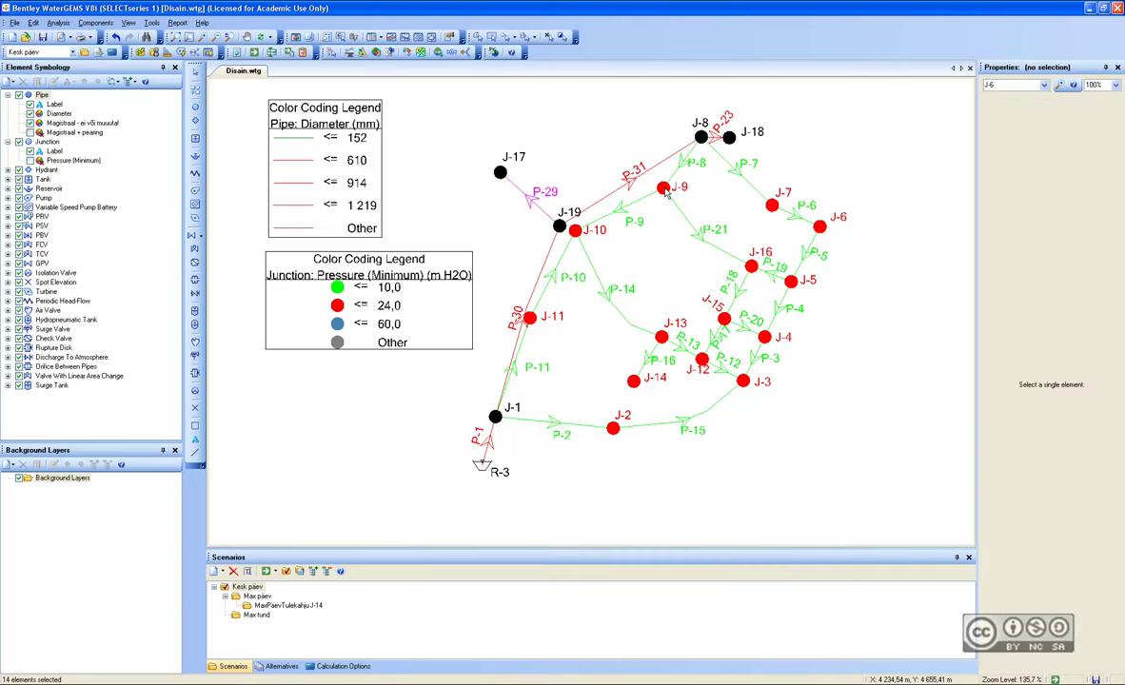
pyautogui.click(707, 235)
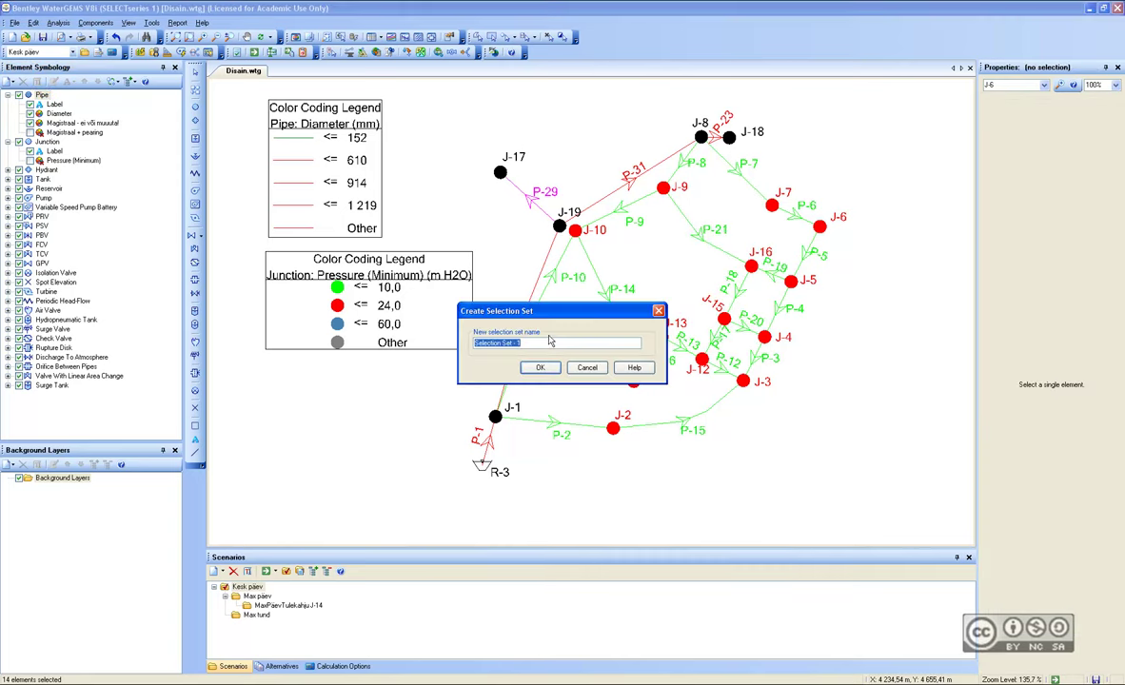
pyautogui.write('Tarbimissõlmed-sisekvartal')
pyautogui.press('Return')
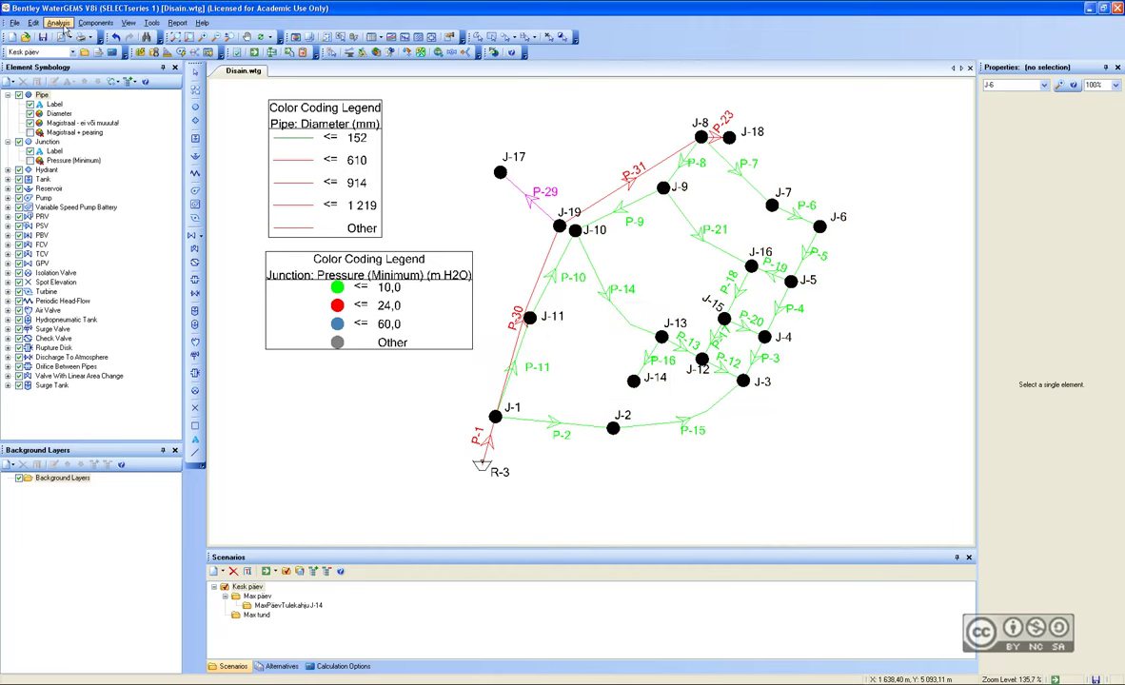
# Reopen Darwin Designer and delete the J-12 pressure constraint of New Design Event - 2 from the Keskmine päev study.
pyautogui.click(65, 30)
pyautogui.click(91, 164)
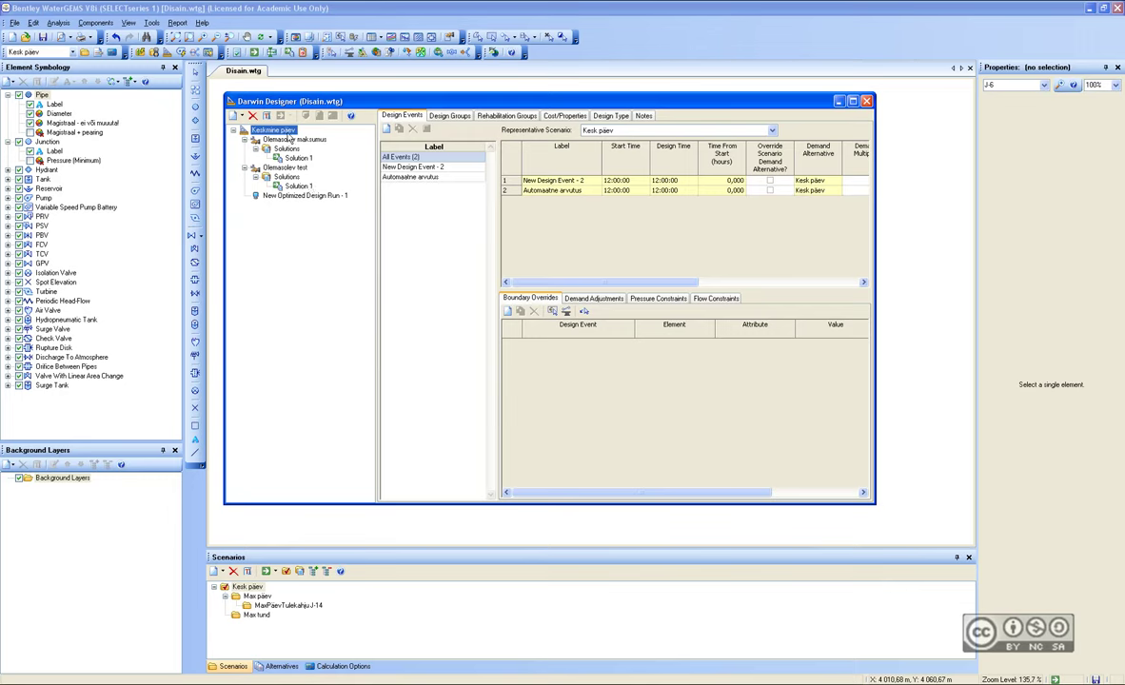
pyautogui.click(659, 299)
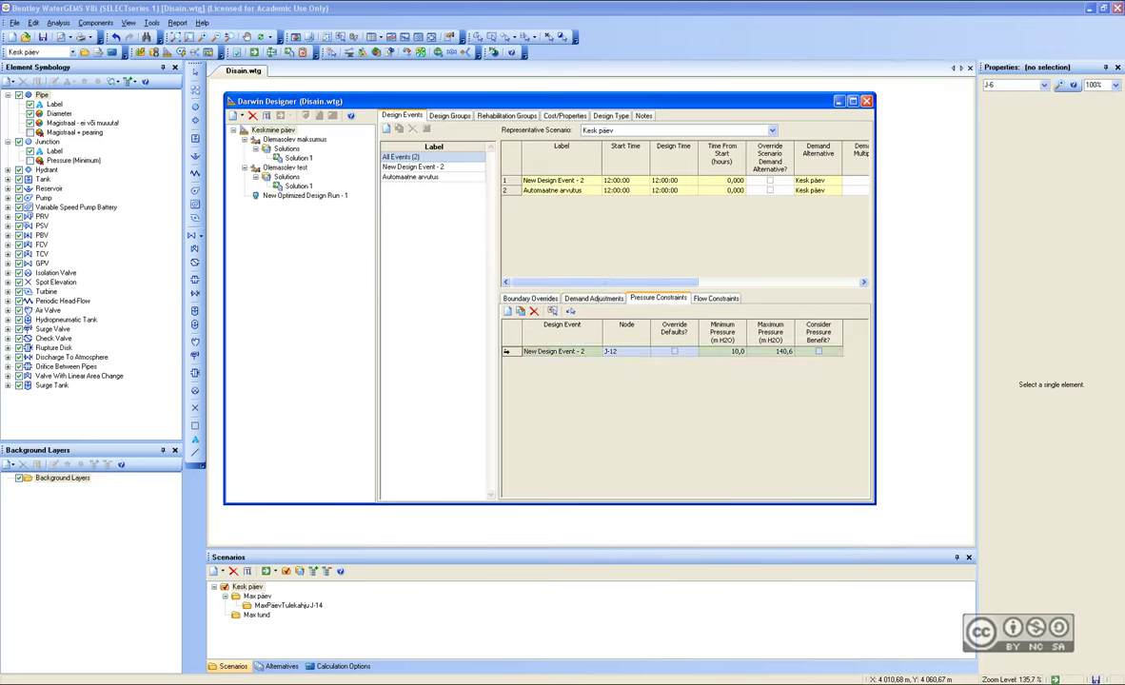
pyautogui.click(534, 311)
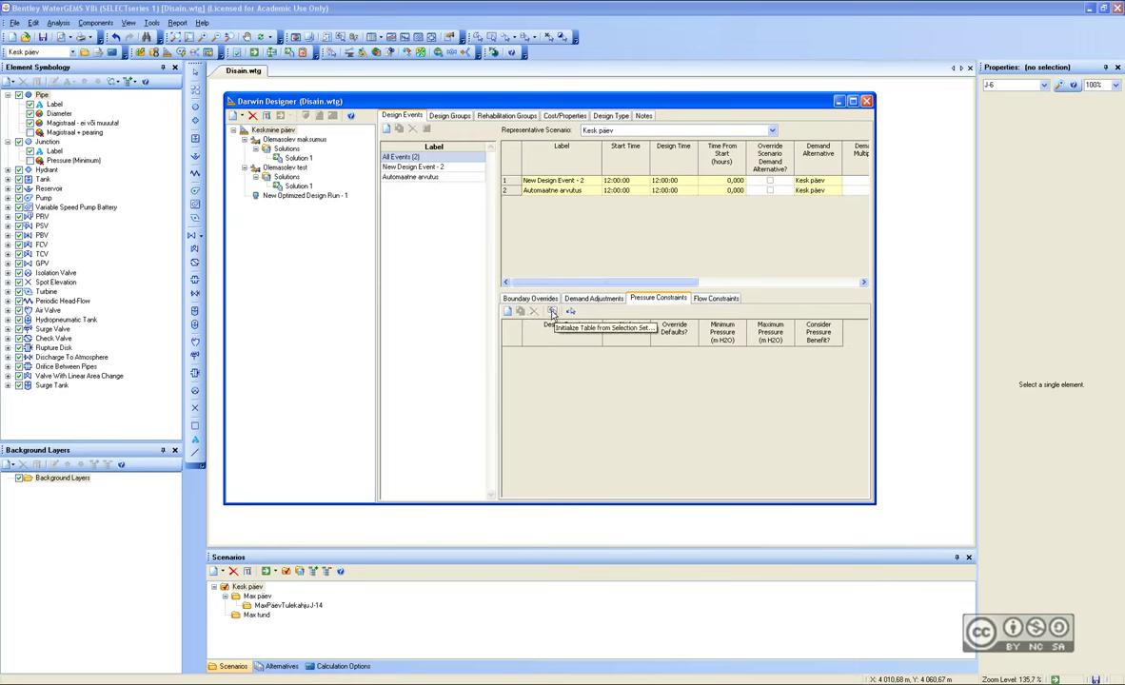
# Initialize the pressure constraints table from the Tarbimissõlmed-sisekvartal selection set, with Automaatne arvutus as the owner element.
pyautogui.click(552, 313)
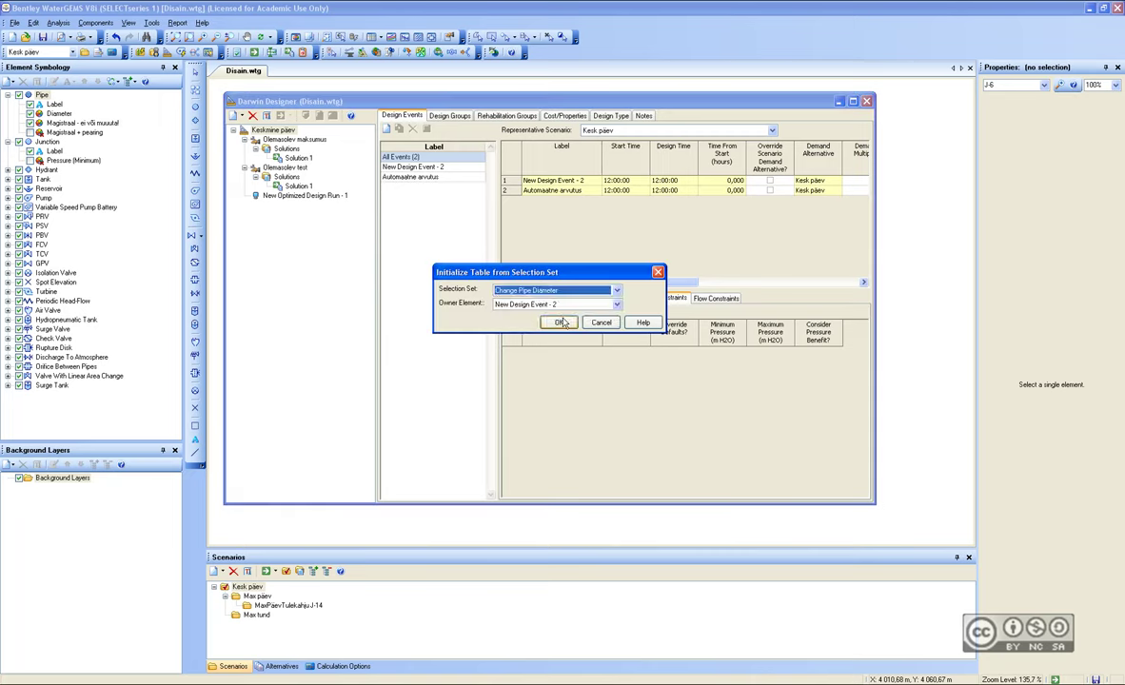
pyautogui.click(557, 290)
pyautogui.click(511, 318)
pyautogui.click(549, 304)
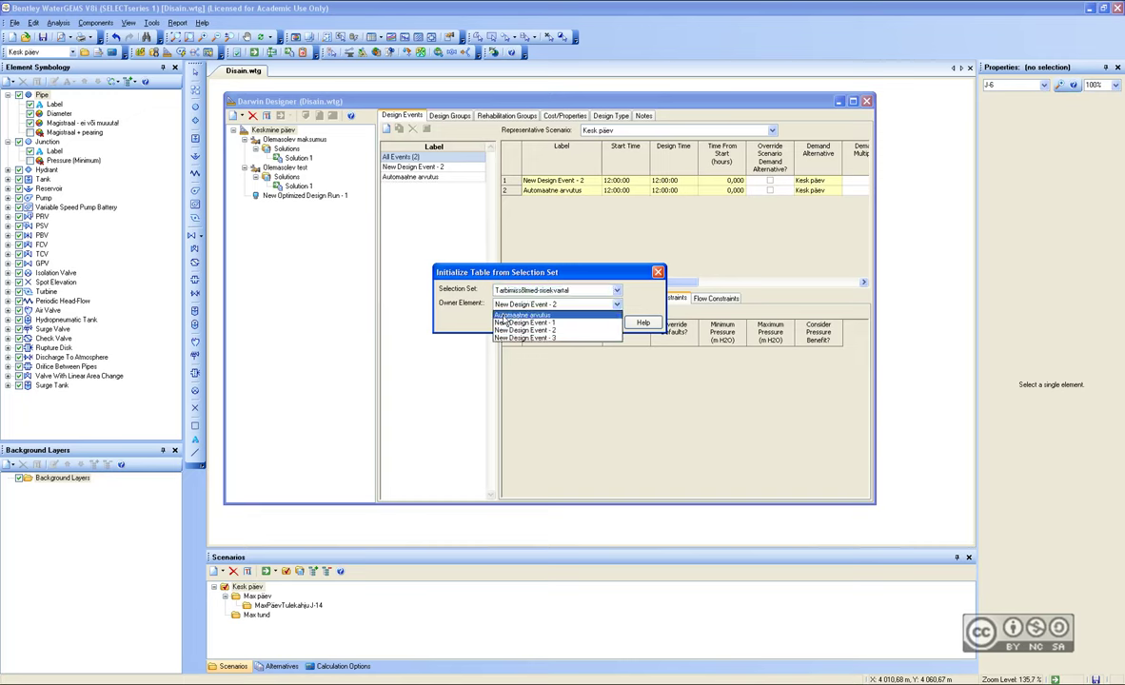
pyautogui.click(524, 315)
pyautogui.click(560, 322)
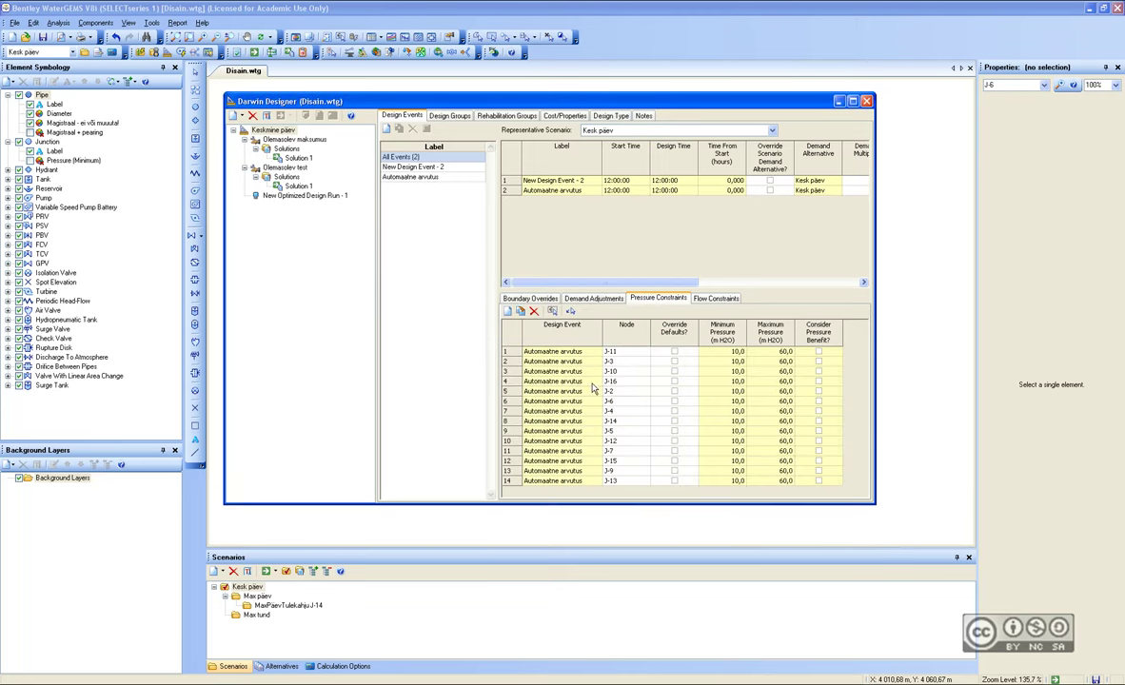
# Try overriding the default pressure limits for node J-13 in the Automaatne arvutus event, and switch the override off again.
pyautogui.click(410, 177)
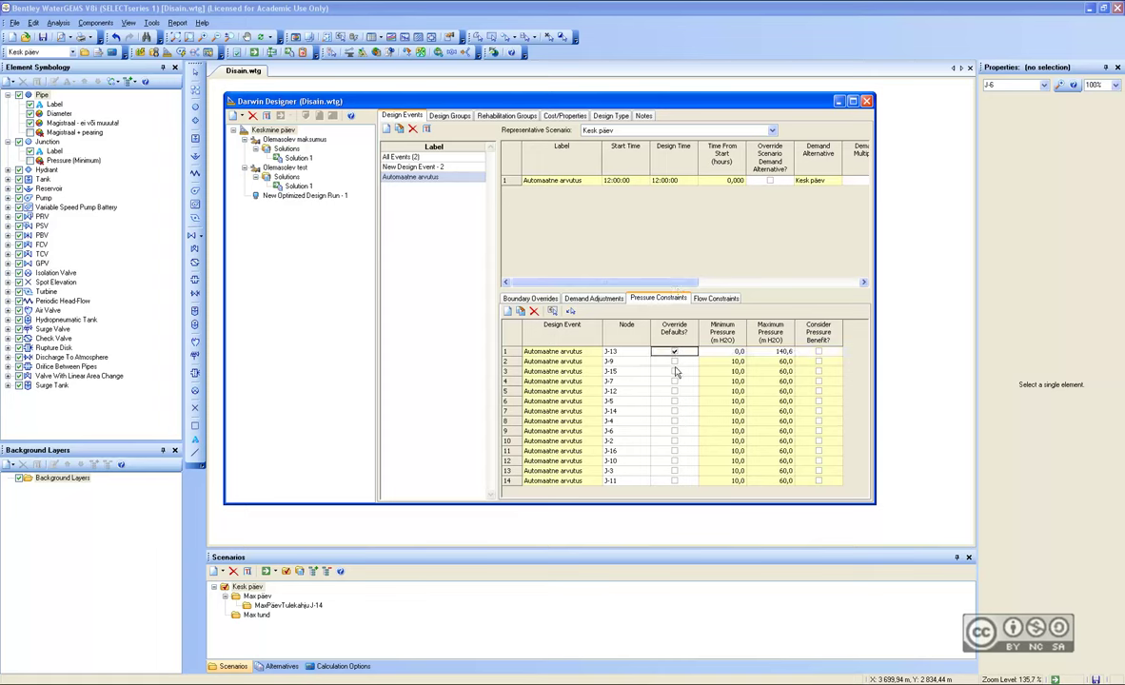
pyautogui.click(675, 353)
pyautogui.click(735, 353)
pyautogui.click(674, 352)
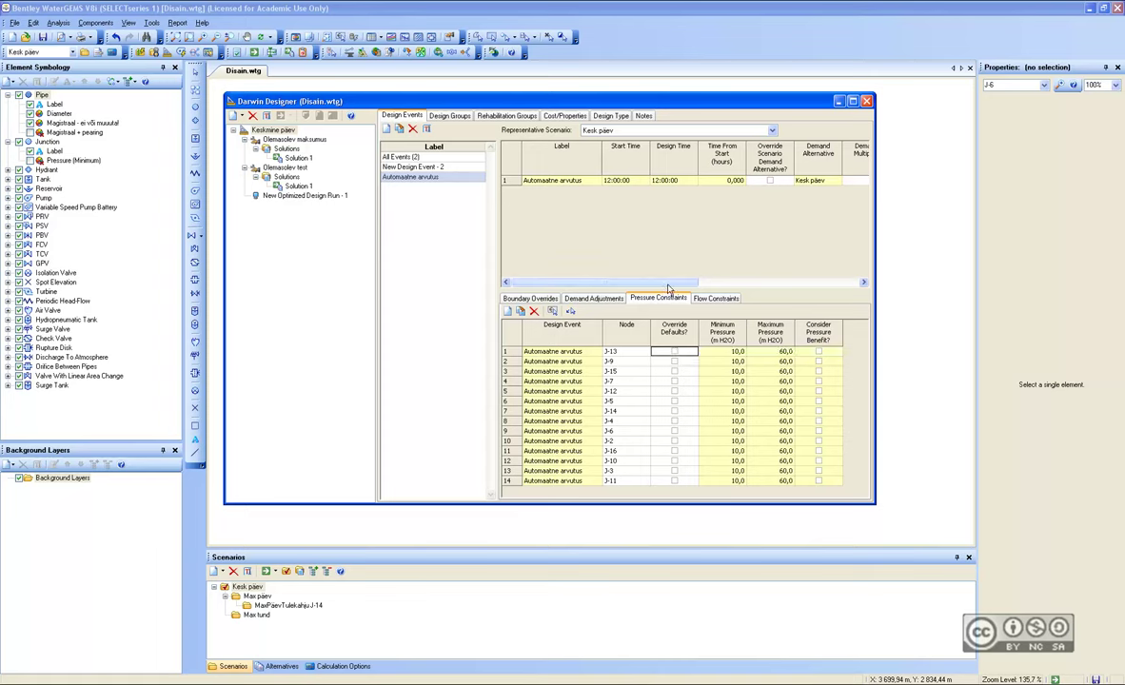
# Review the default pressure limits, boundary overrides and pressure constraints of the Automaatne arvutus event.
pyautogui.moveTo(672, 284); pyautogui.dragTo(754, 284)
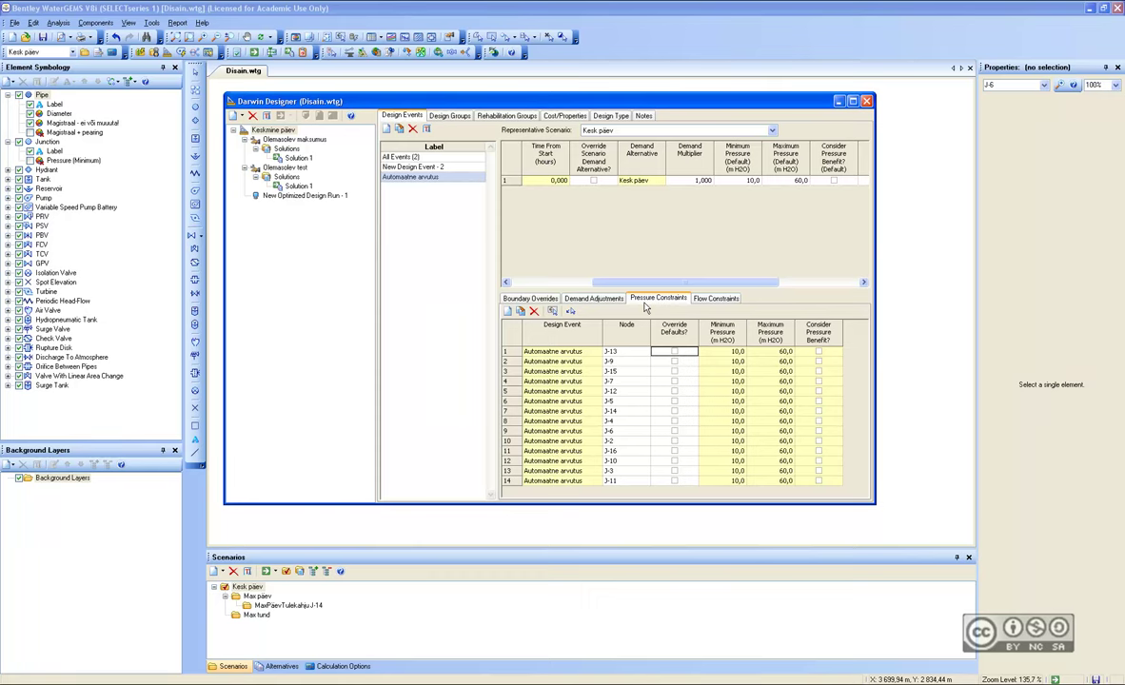
pyautogui.click(535, 298)
pyautogui.click(662, 299)
# In New Optimized Design Run - 1, deactivate New Design Event - 2 and assign cost properties to both design groups, using Peatorustik for the Peatorustik group.
pyautogui.click(299, 196)
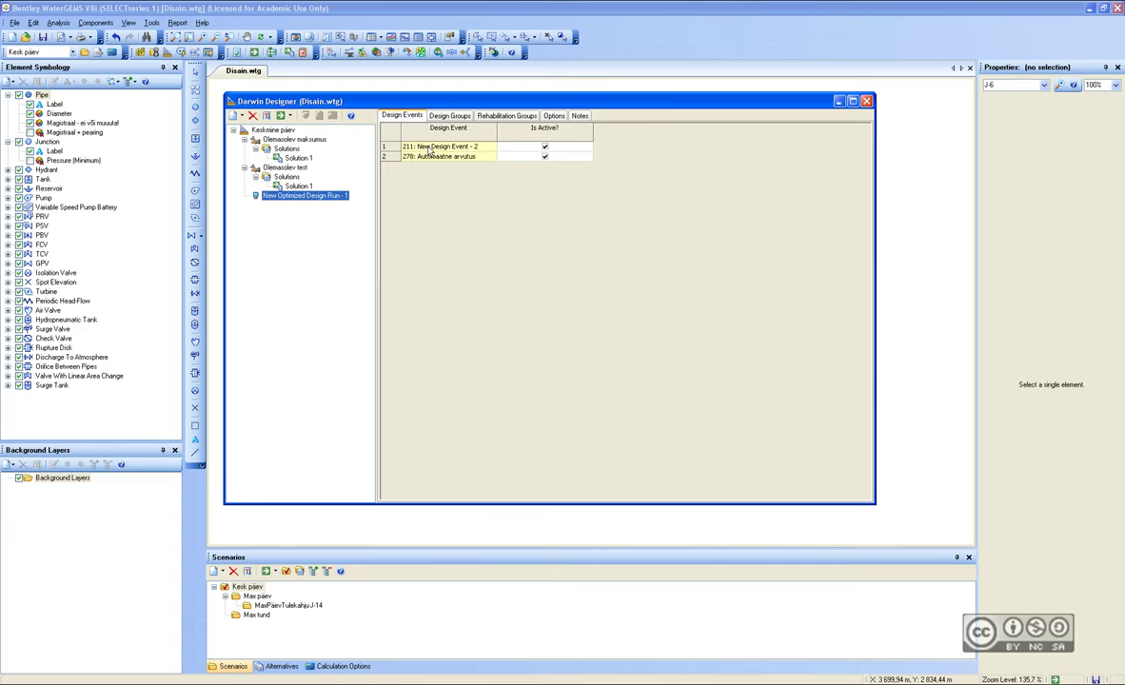
pyautogui.click(506, 143)
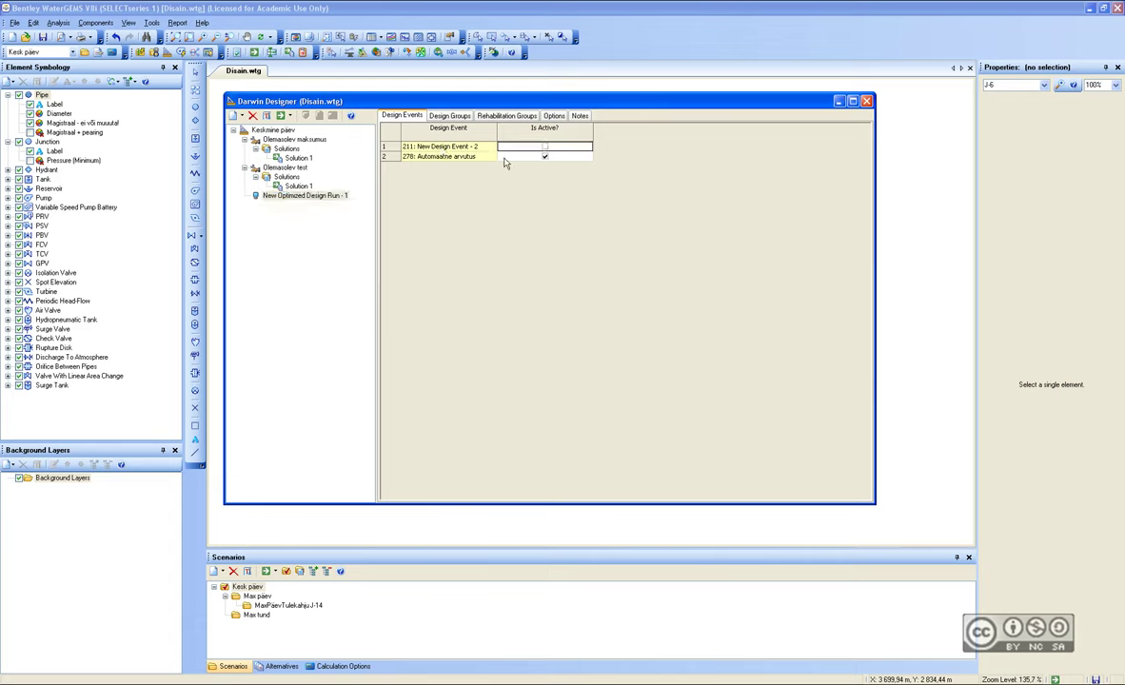
pyautogui.click(460, 116)
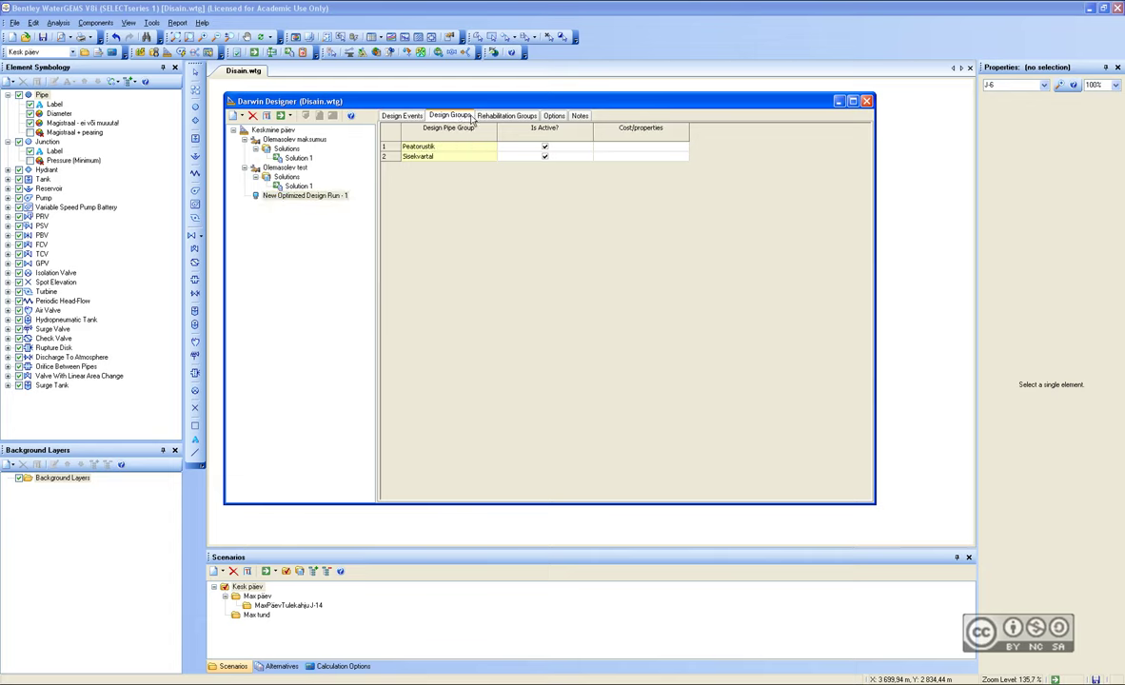
pyautogui.click(629, 148)
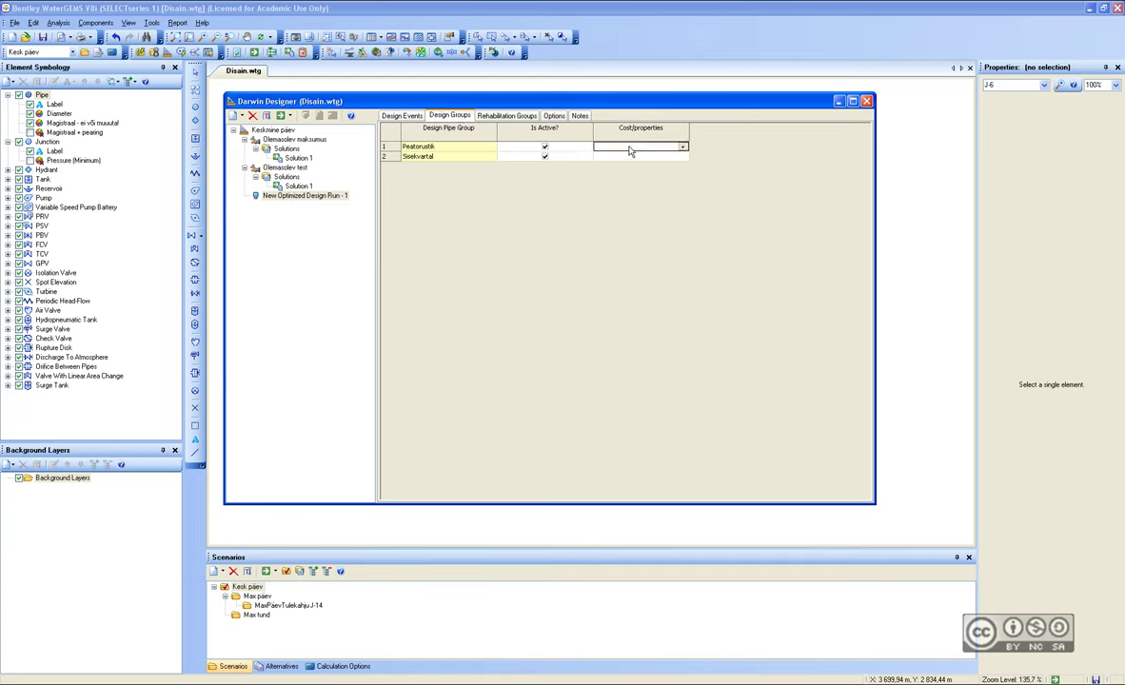
pyautogui.click(682, 148)
pyautogui.click(666, 155)
pyautogui.click(620, 158)
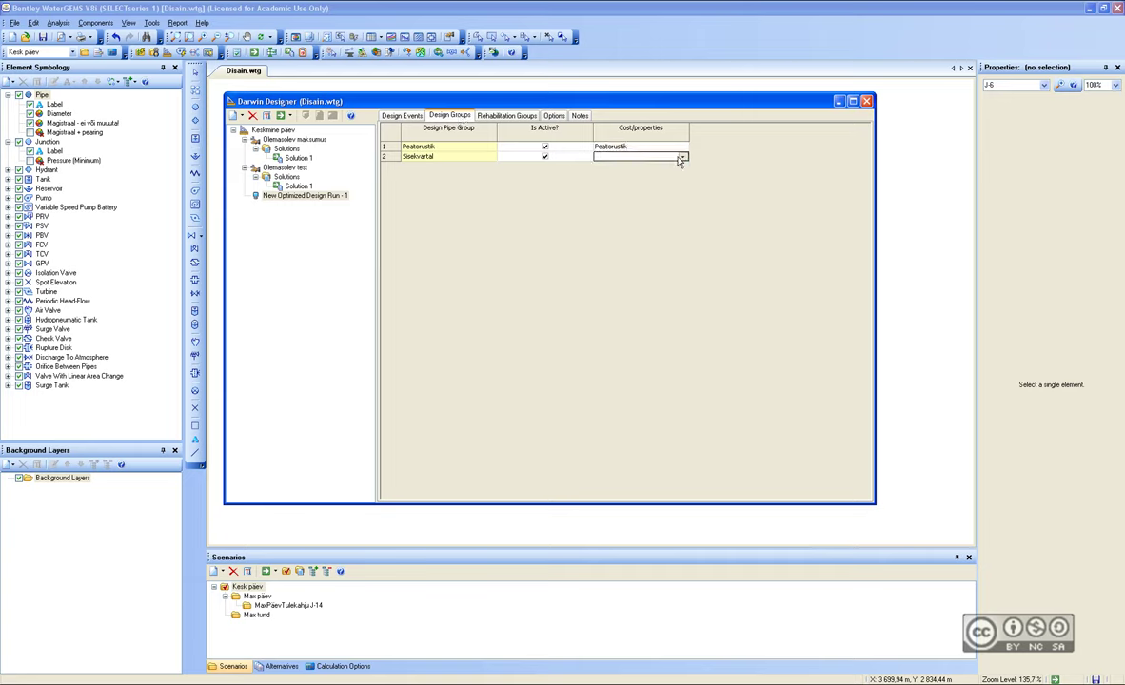
pyautogui.click(682, 157)
pyautogui.click(623, 174)
# Check the genetic algorithm options of New Optimized Design Run - 1, compute the run and dismiss the completion dialog.
pyautogui.click(553, 115)
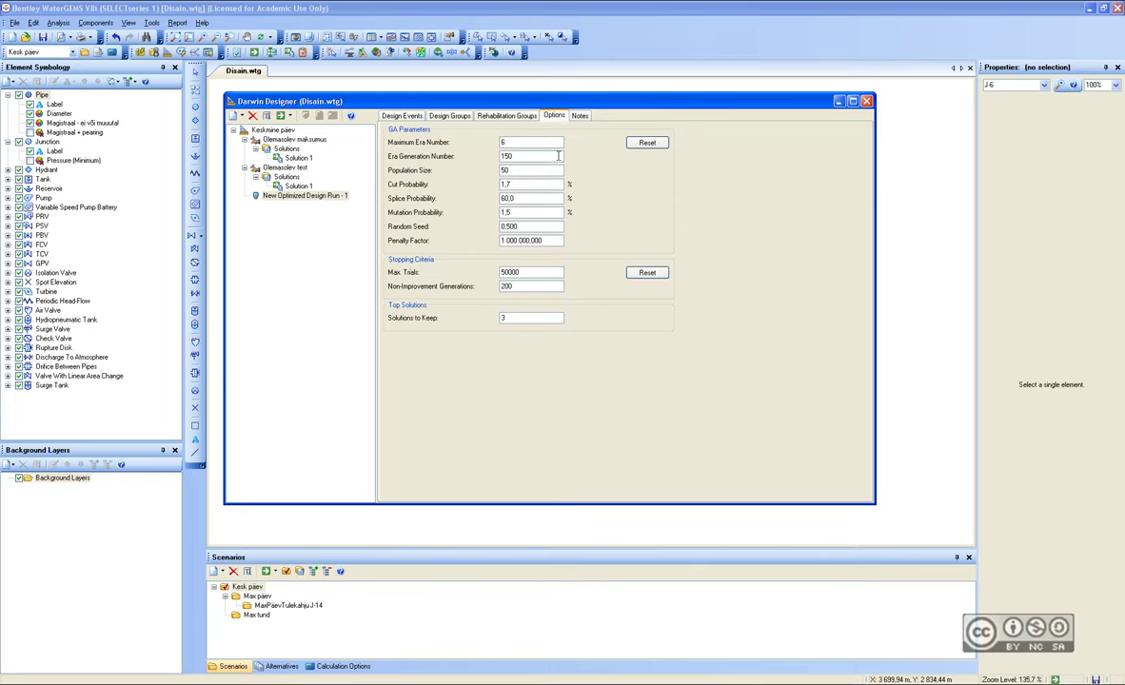
pyautogui.click(286, 195)
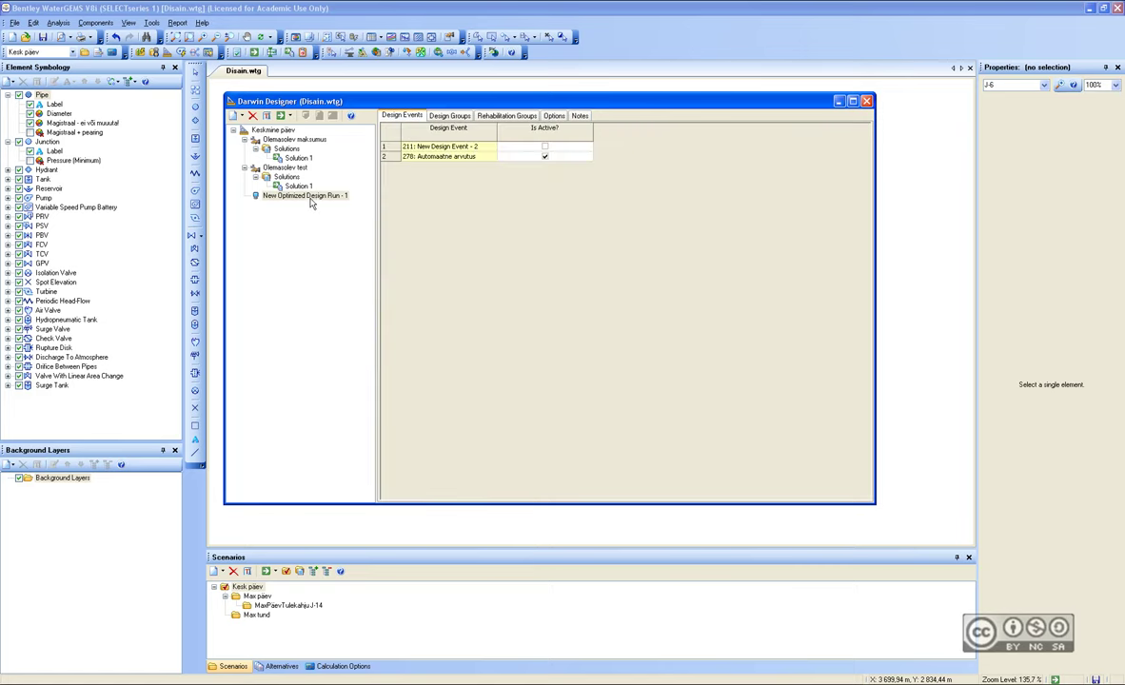
pyautogui.click(274, 195)
pyautogui.press('Escape')
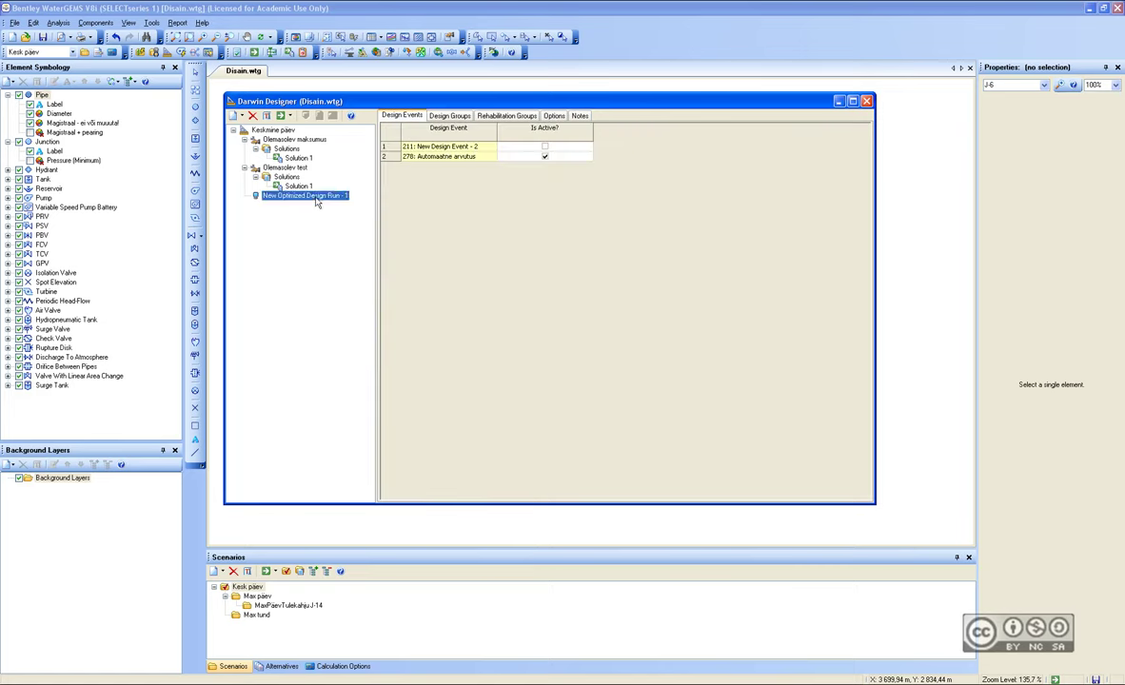
pyautogui.click(281, 116)
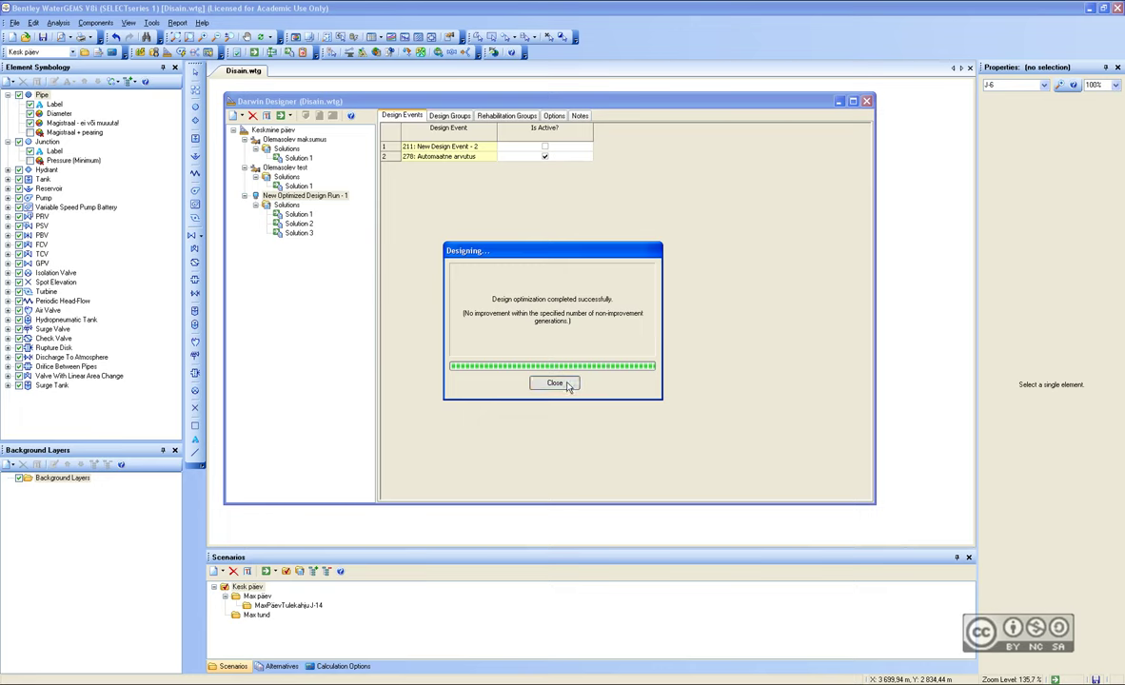
pyautogui.click(555, 383)
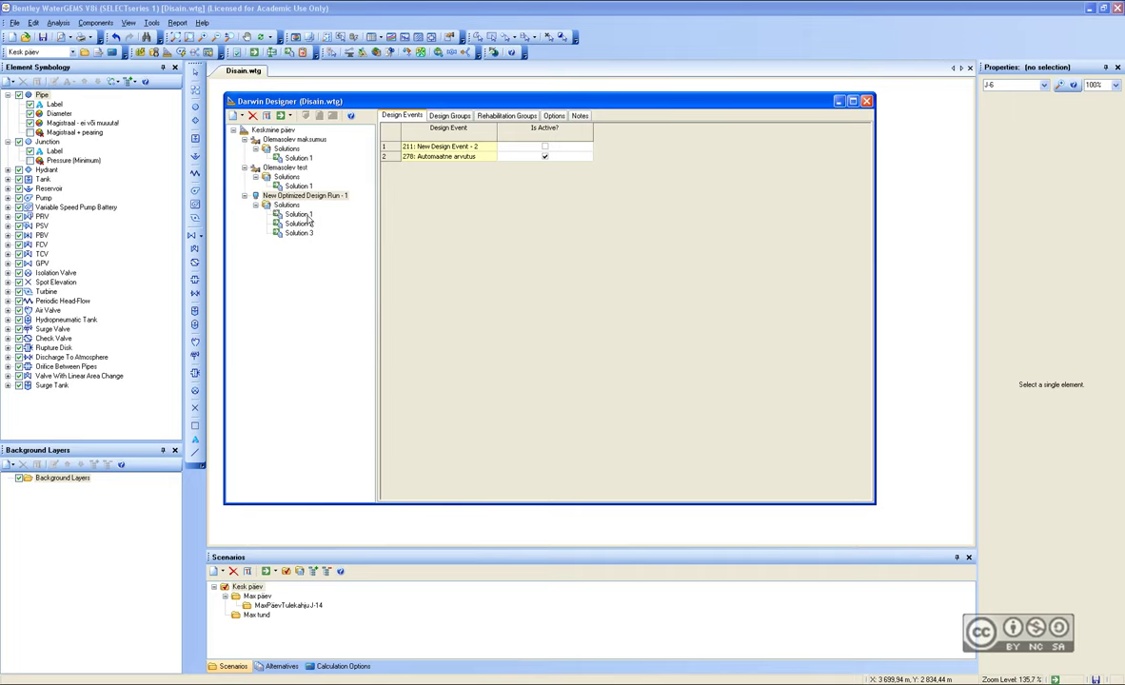
# Compare the costs of the optimized run's solutions and examine the pipe diameters and simulated pressures of Solution 1.
pyautogui.click(287, 205)
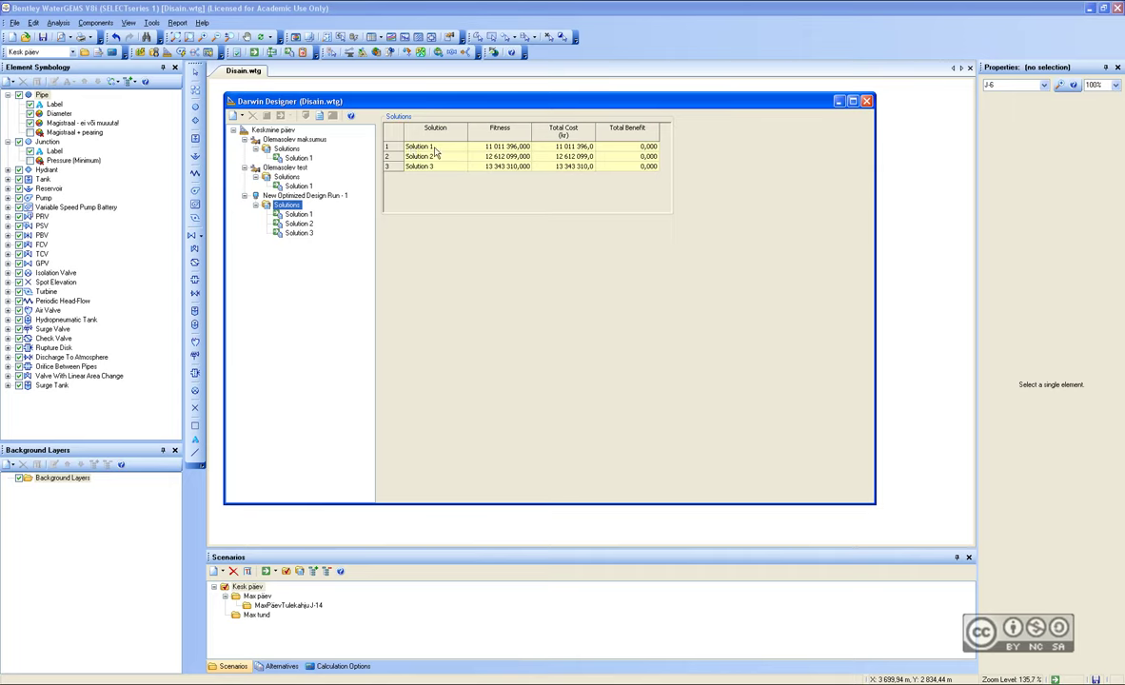
pyautogui.click(291, 214)
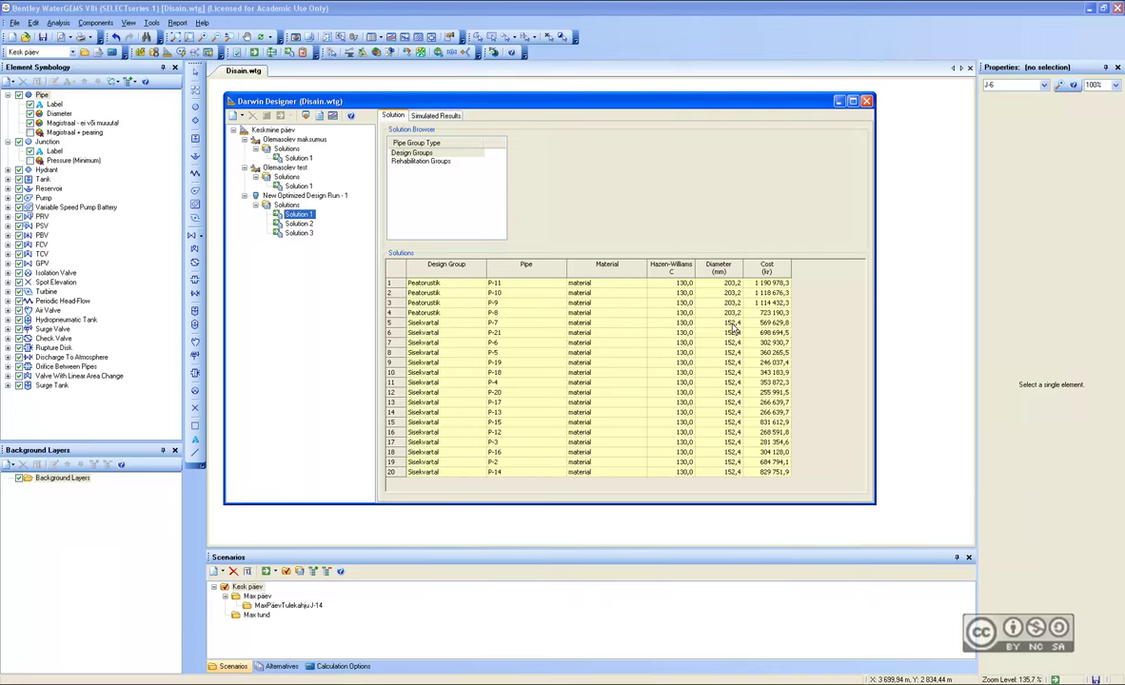
pyautogui.click(424, 115)
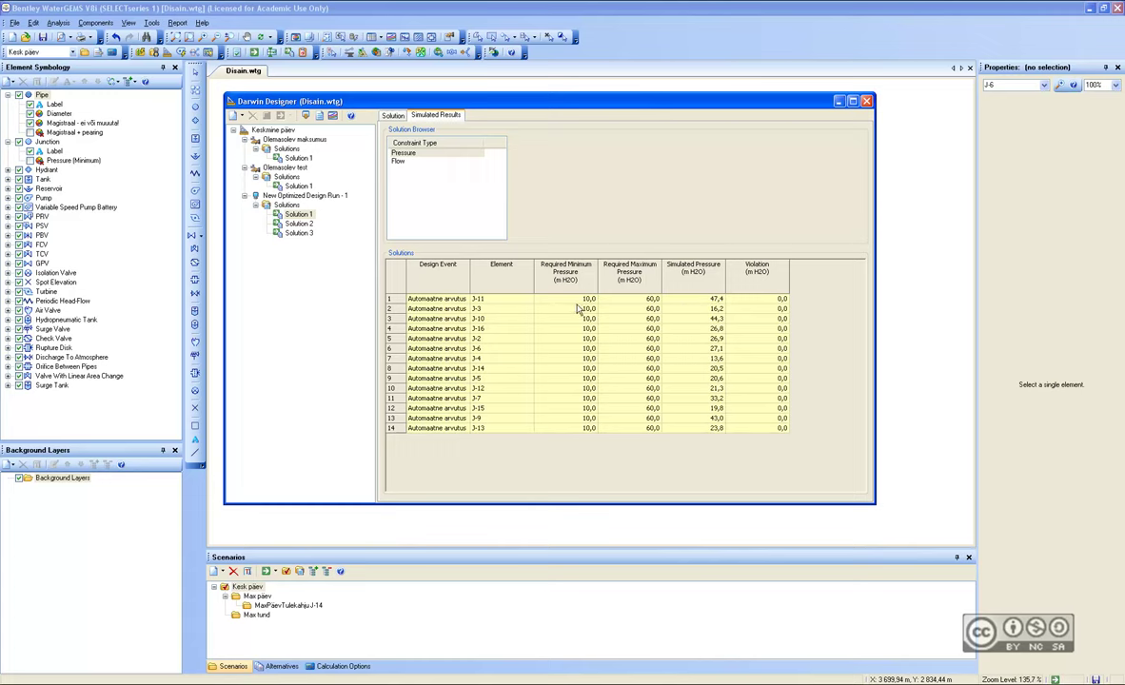
pyautogui.click(696, 273)
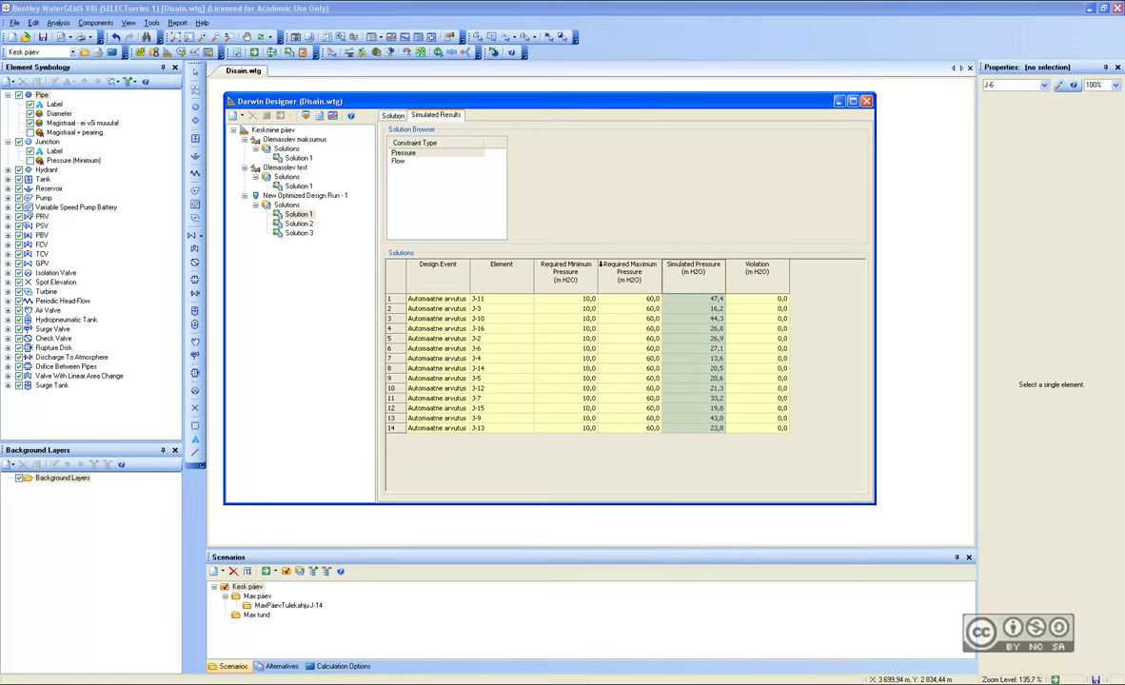
pyautogui.click(299, 214)
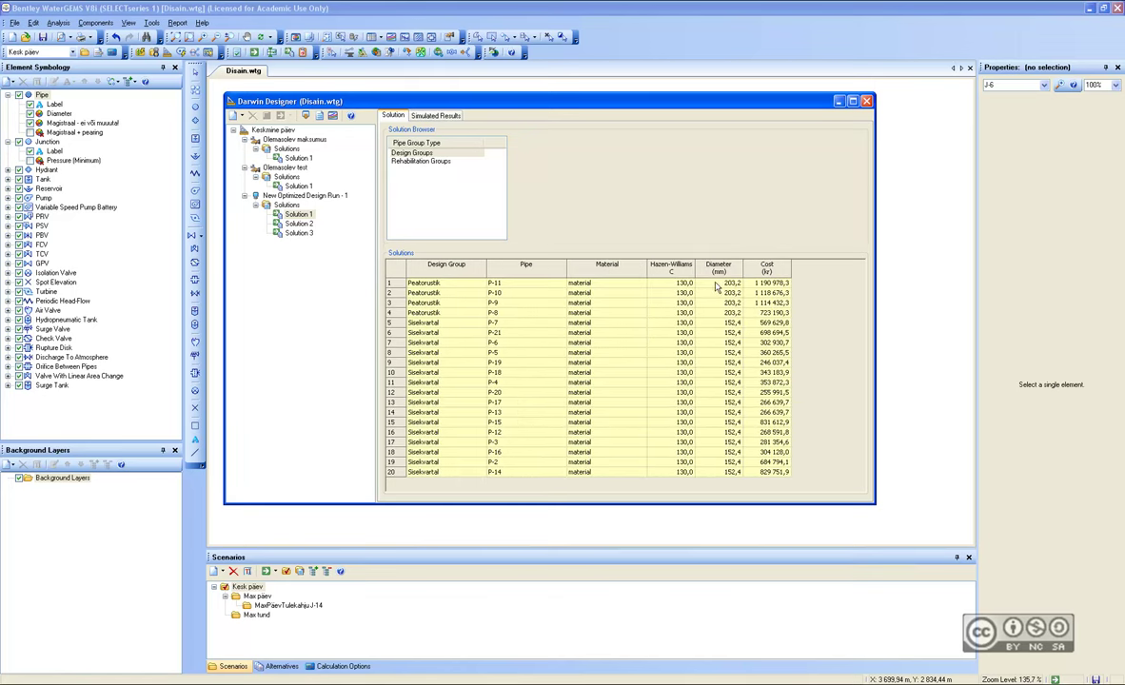
pyautogui.click(286, 195)
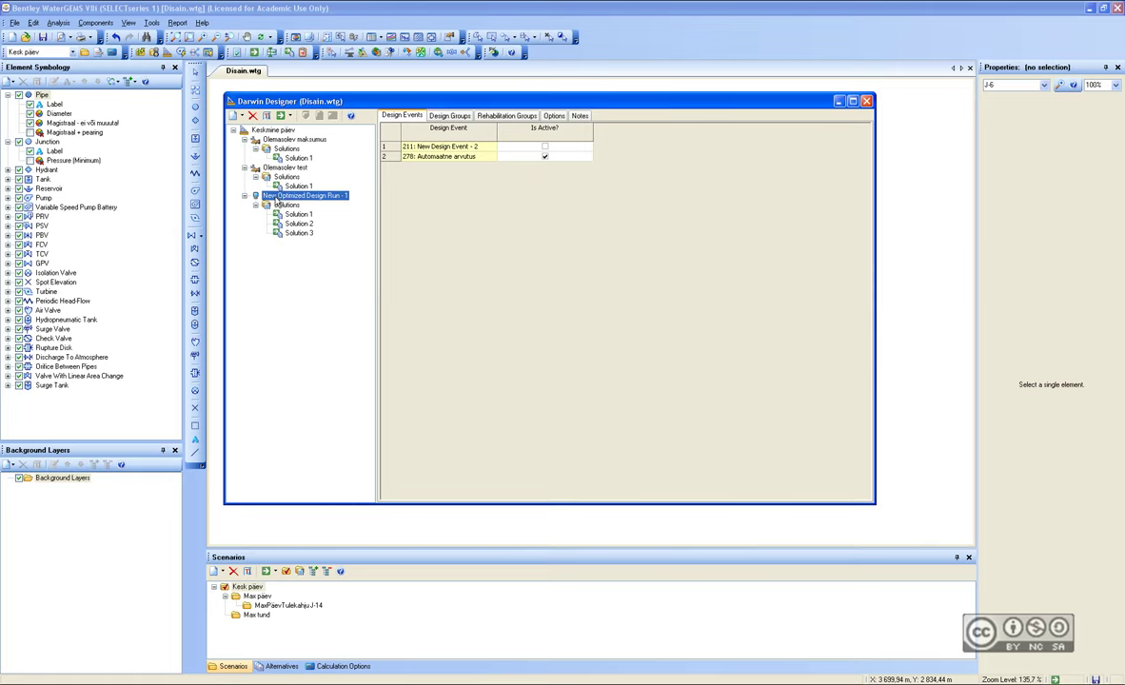
pyautogui.doubleClick(276, 216)
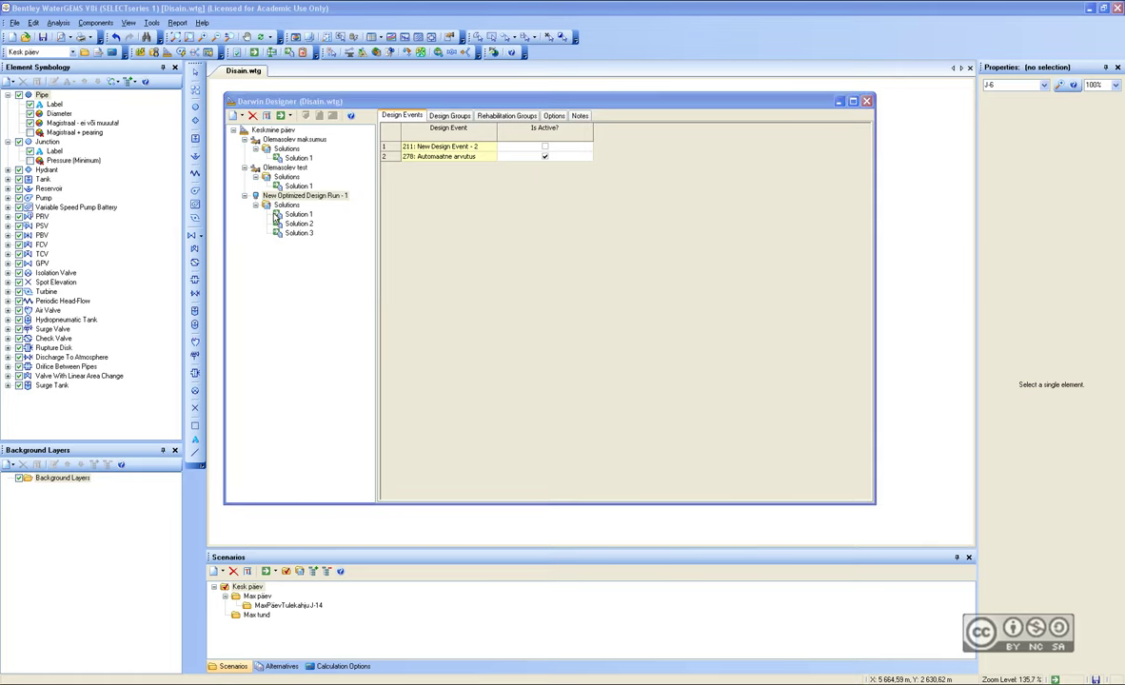
# Create a new designer study named Tulekahju korral.
pyautogui.click(259, 130)
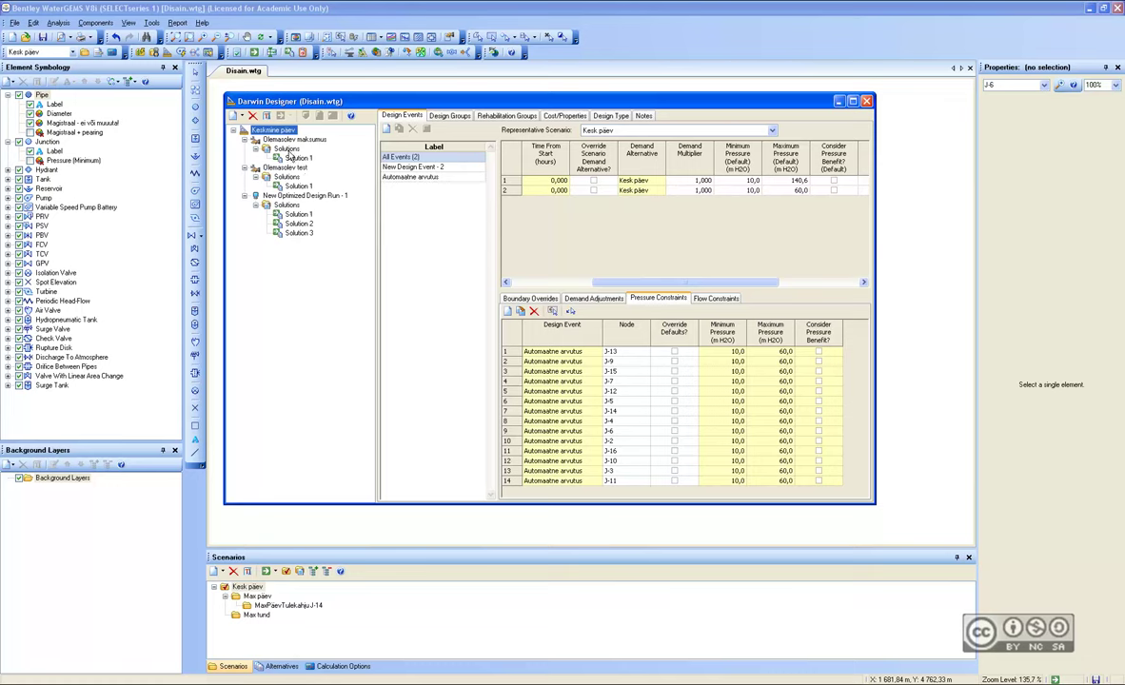
pyautogui.click(243, 117)
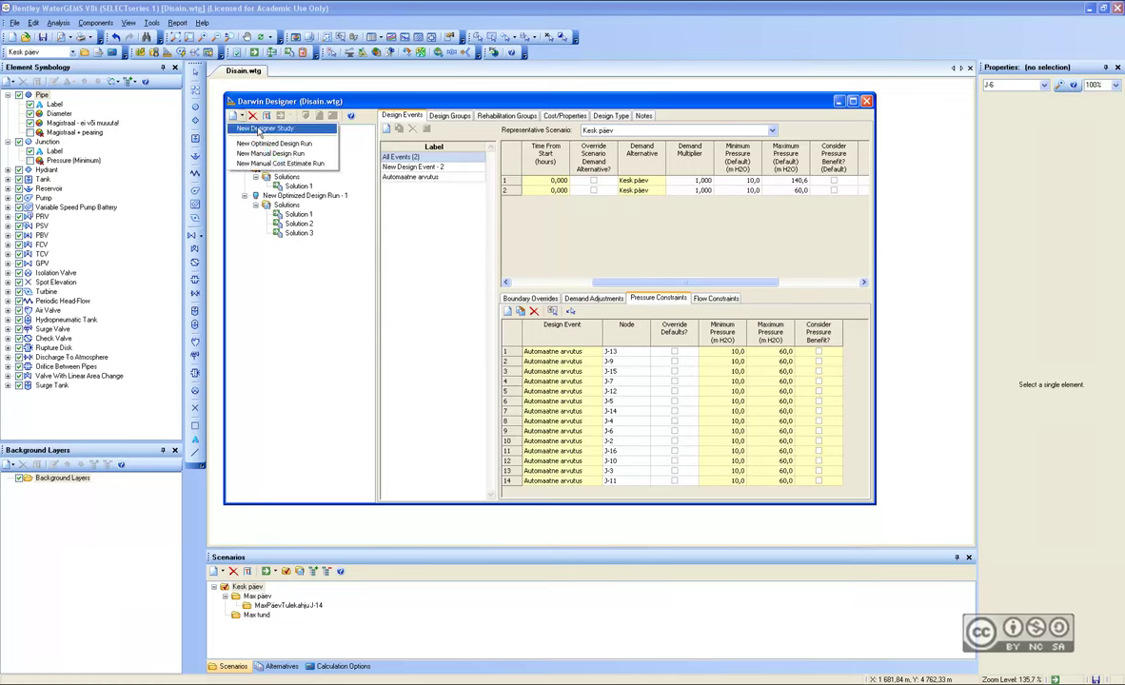
pyautogui.click(259, 140)
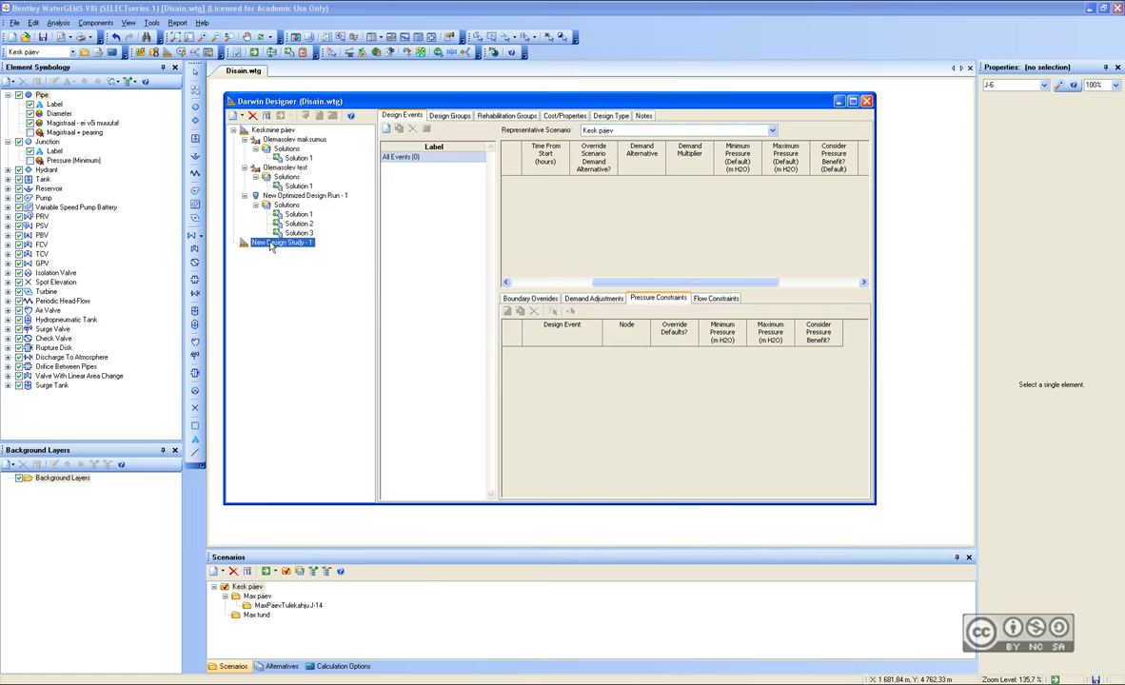
pyautogui.rightClick(273, 244)
pyautogui.click(290, 264)
pyautogui.write('Tulekahju korral')
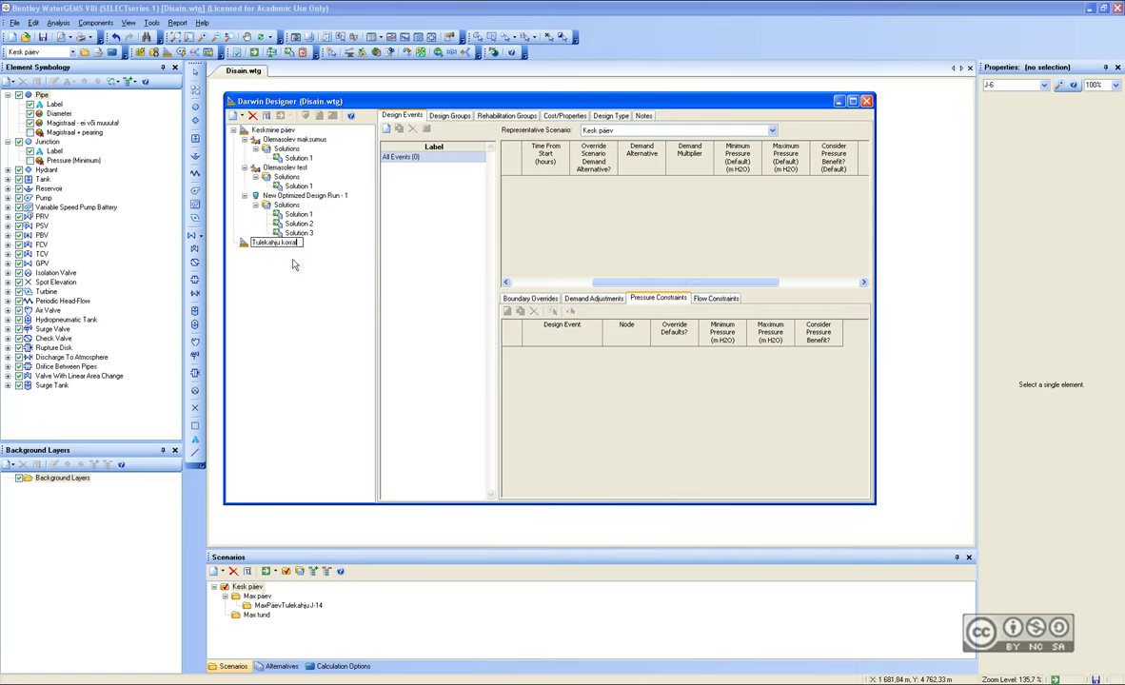
pyautogui.press('Return')
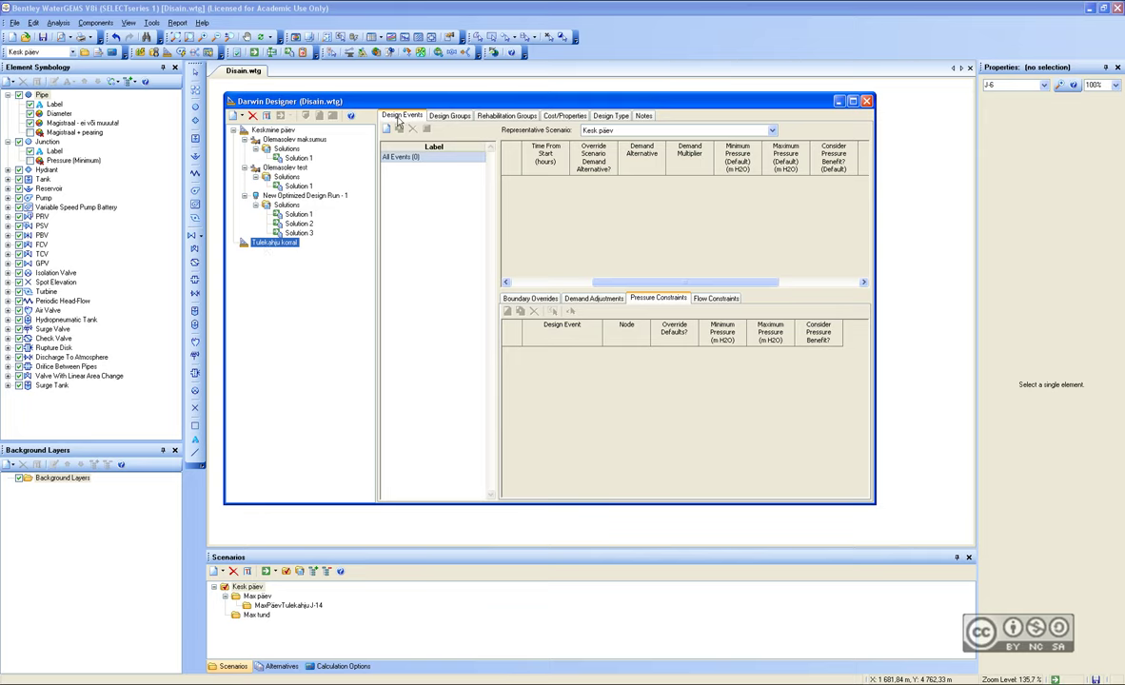
# Set the representative scenario of the Tulekahju korral study to MaxPäevTulekahju J-14 and add a design event.
pyautogui.click(621, 133)
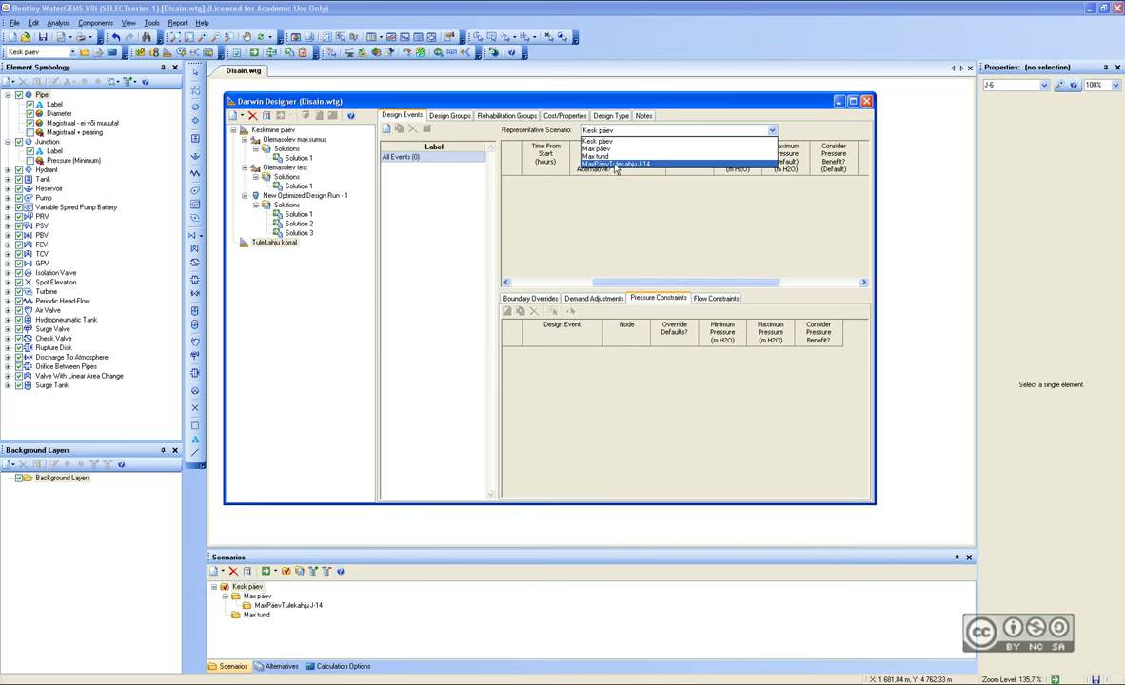
pyautogui.click(615, 165)
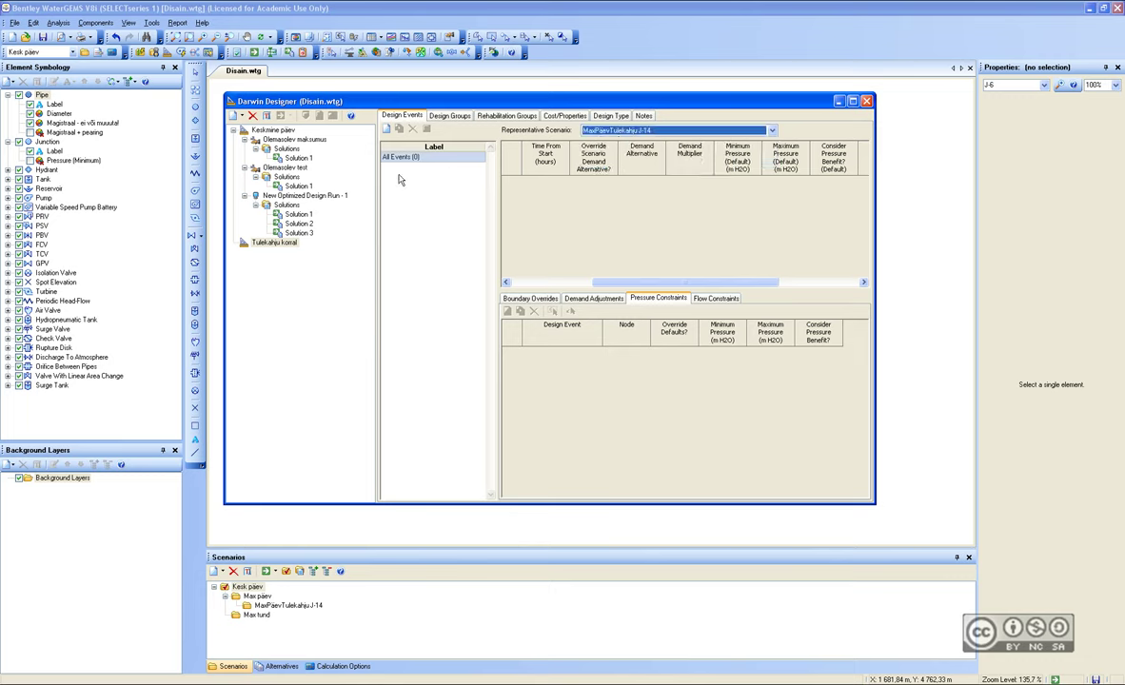
pyautogui.click(400, 160)
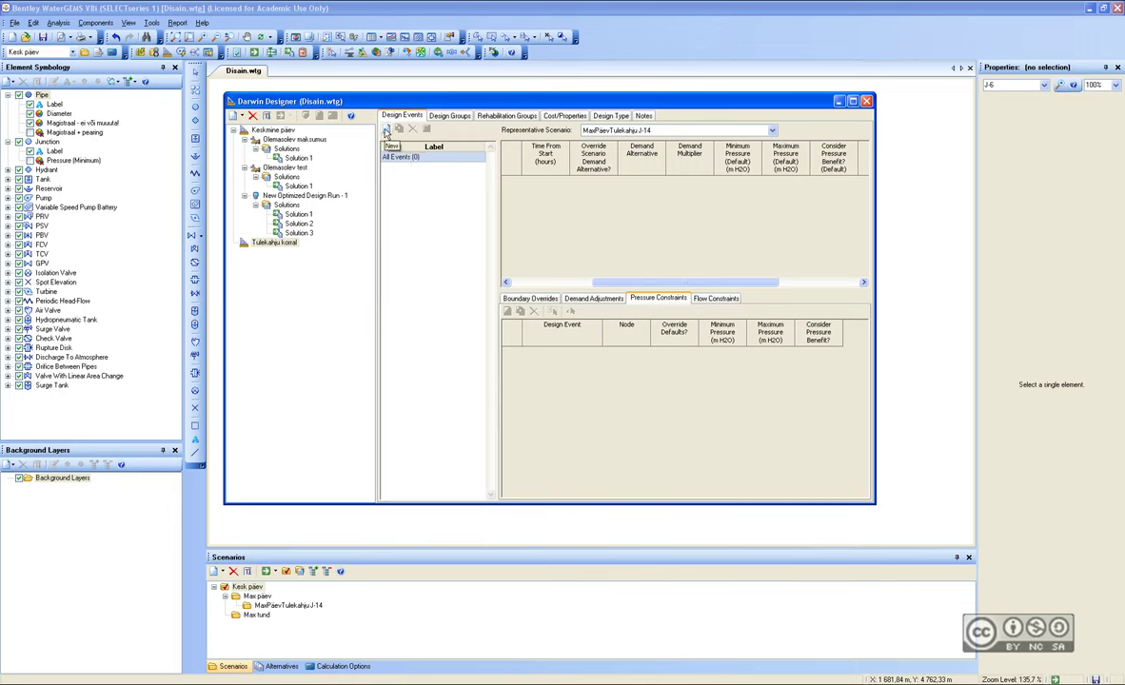
pyautogui.click(387, 128)
pyautogui.click(401, 167)
# Set the new design event's default minimum pressure to 10 m H2O and its default maximum pressure to 60 m H2O.
pyautogui.moveTo(652, 283); pyautogui.dragTo(733, 287)
pyautogui.click(606, 180)
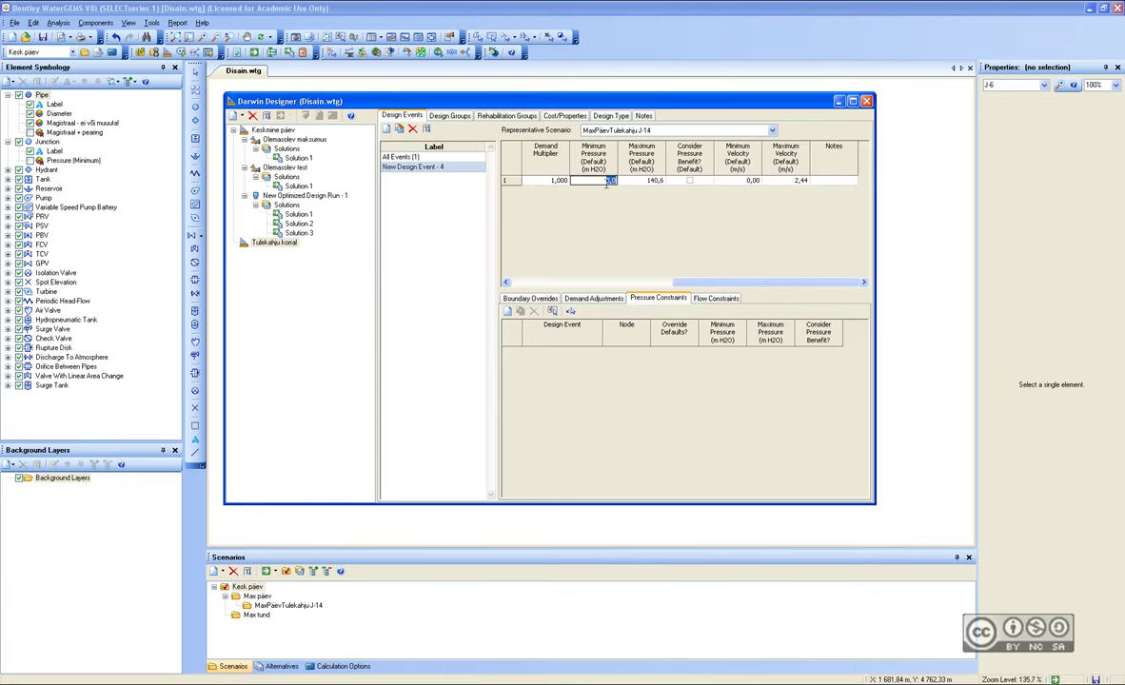
pyautogui.write('10')
pyautogui.press('Tab')
pyautogui.write('60')
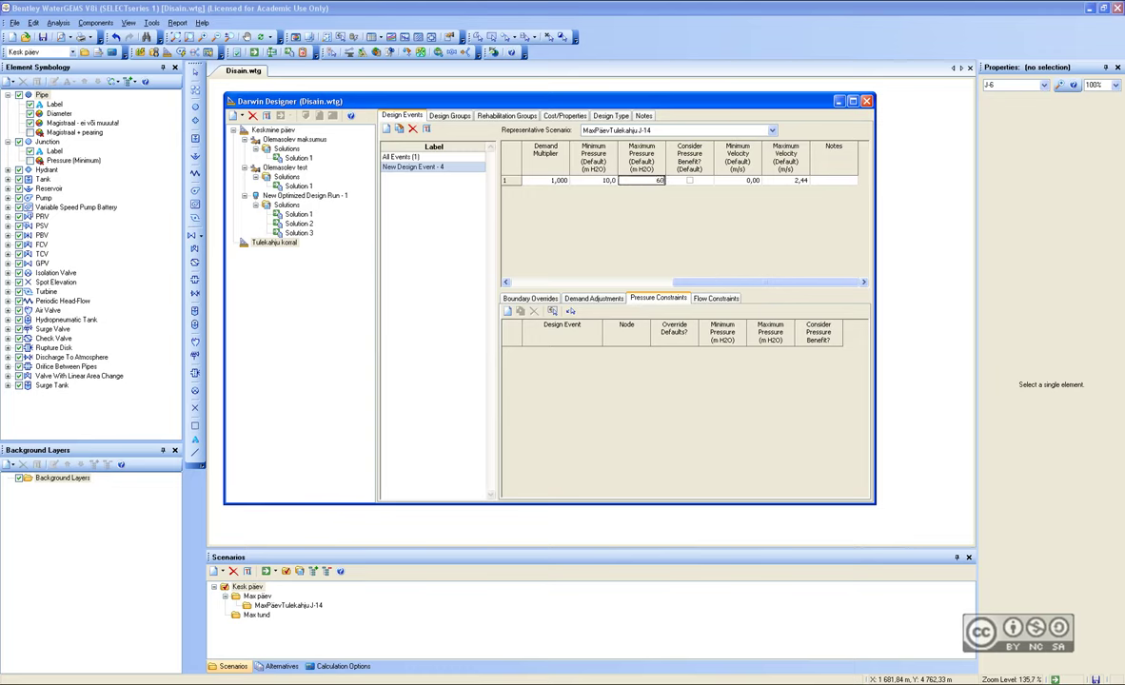
# Fill the design event's pressure constraints with the nodes of the selection set Tarbimissõlmed sisekvartal.
pyautogui.click(653, 283)
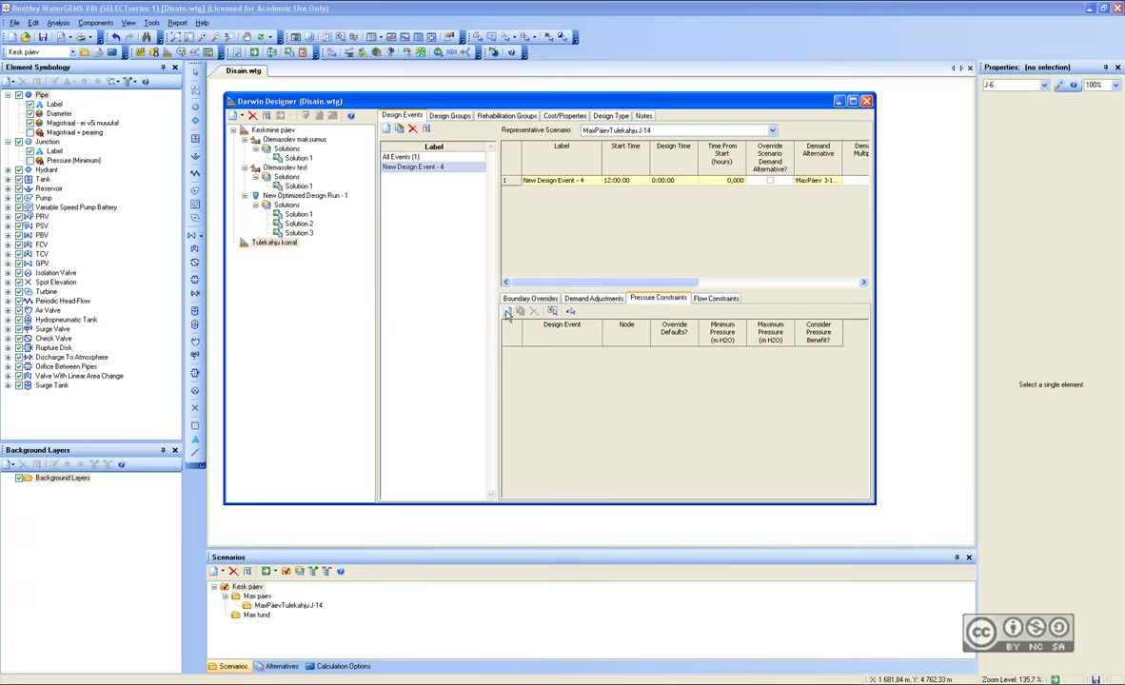
pyautogui.click(552, 312)
pyautogui.click(533, 290)
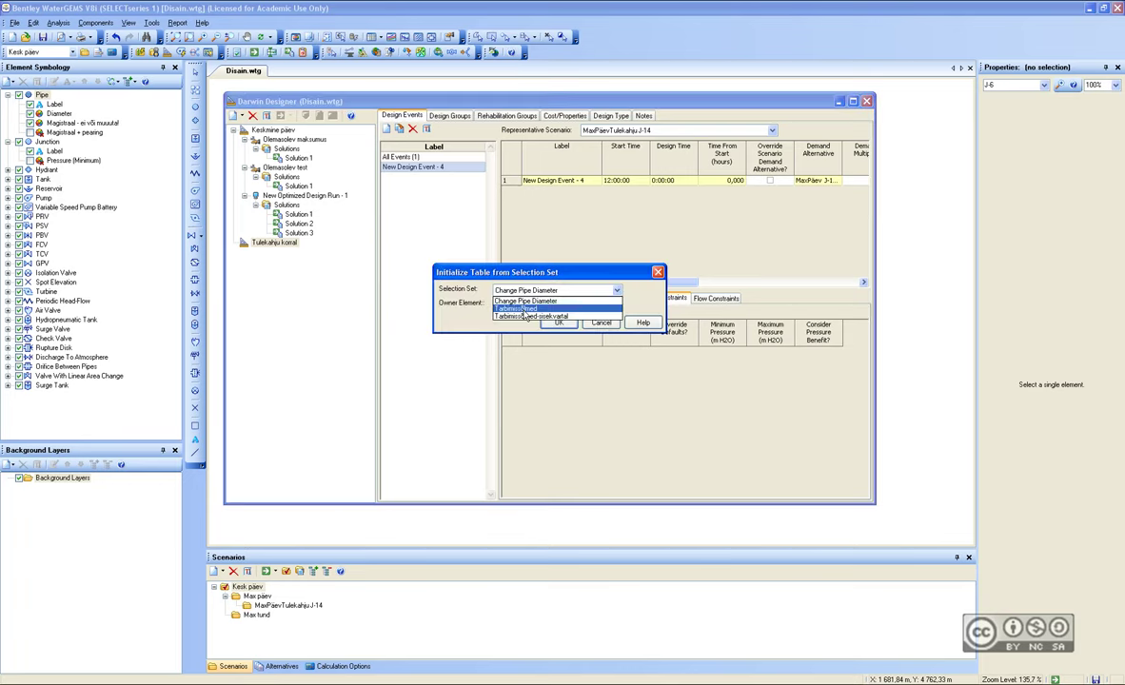
pyautogui.click(524, 317)
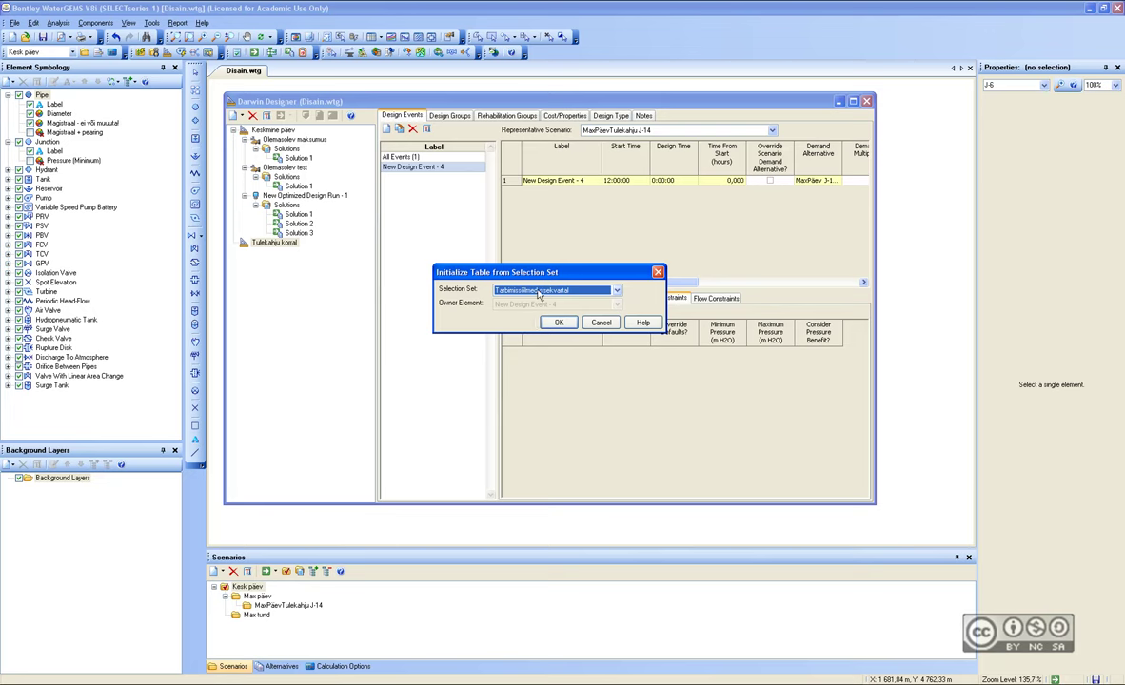
pyautogui.click(558, 322)
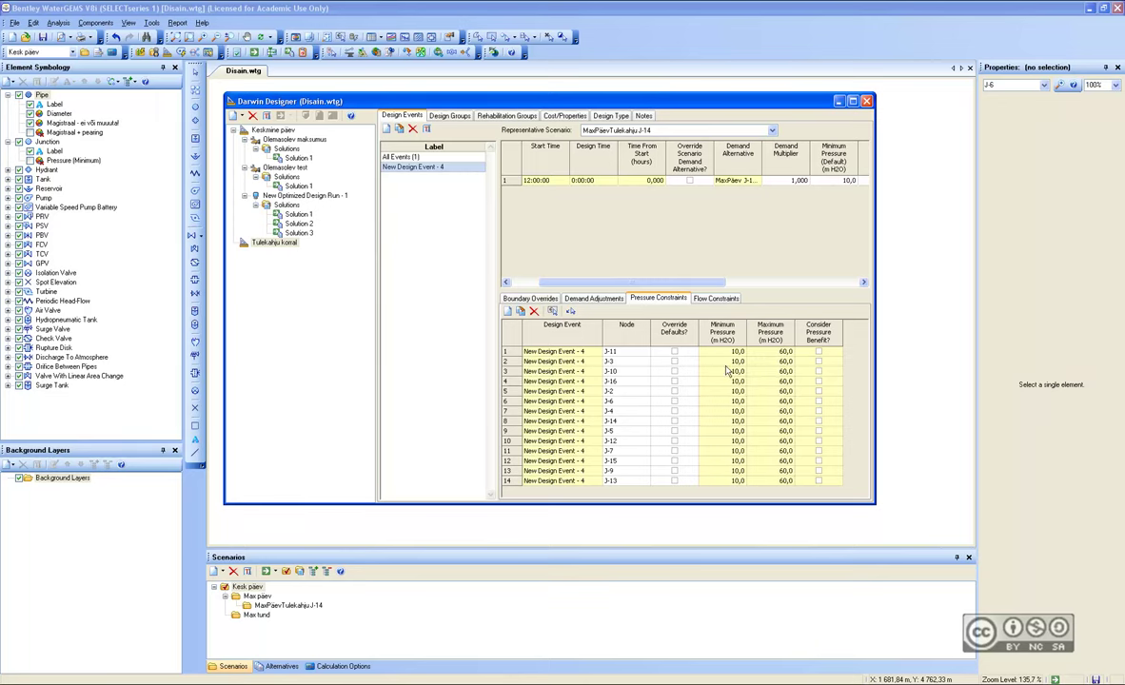
# Create a design group named Sisekvartal and check the new pipe cost tables Sisekvartal and Peatorustik.
pyautogui.click(433, 115)
pyautogui.click(387, 129)
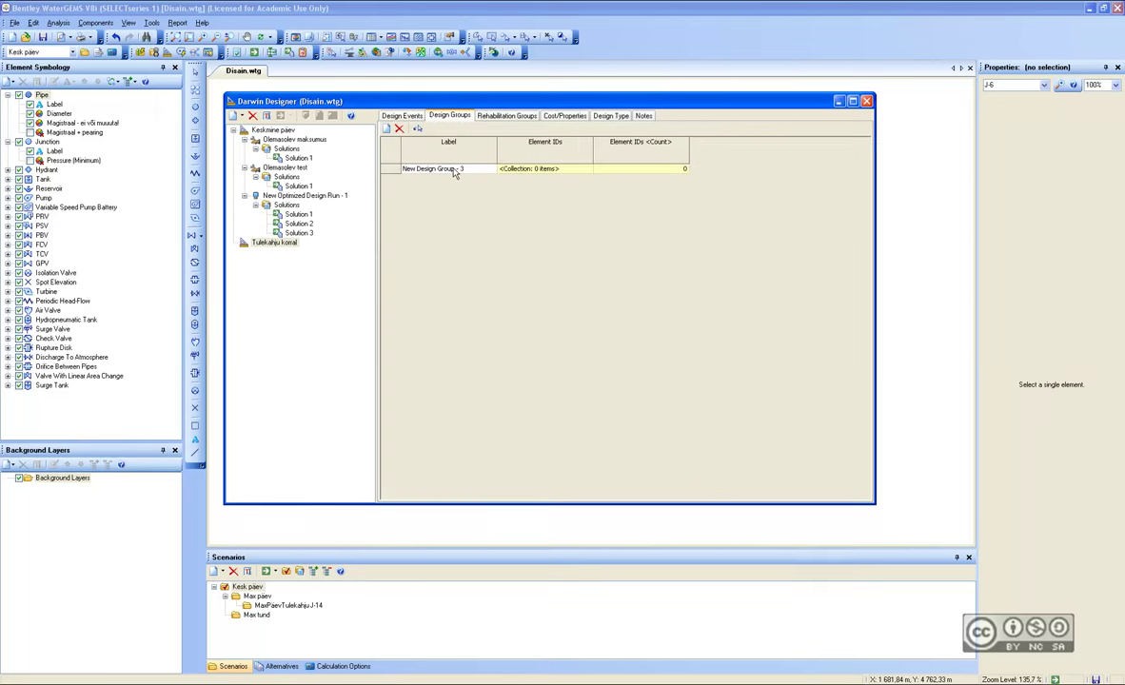
pyautogui.click(479, 169)
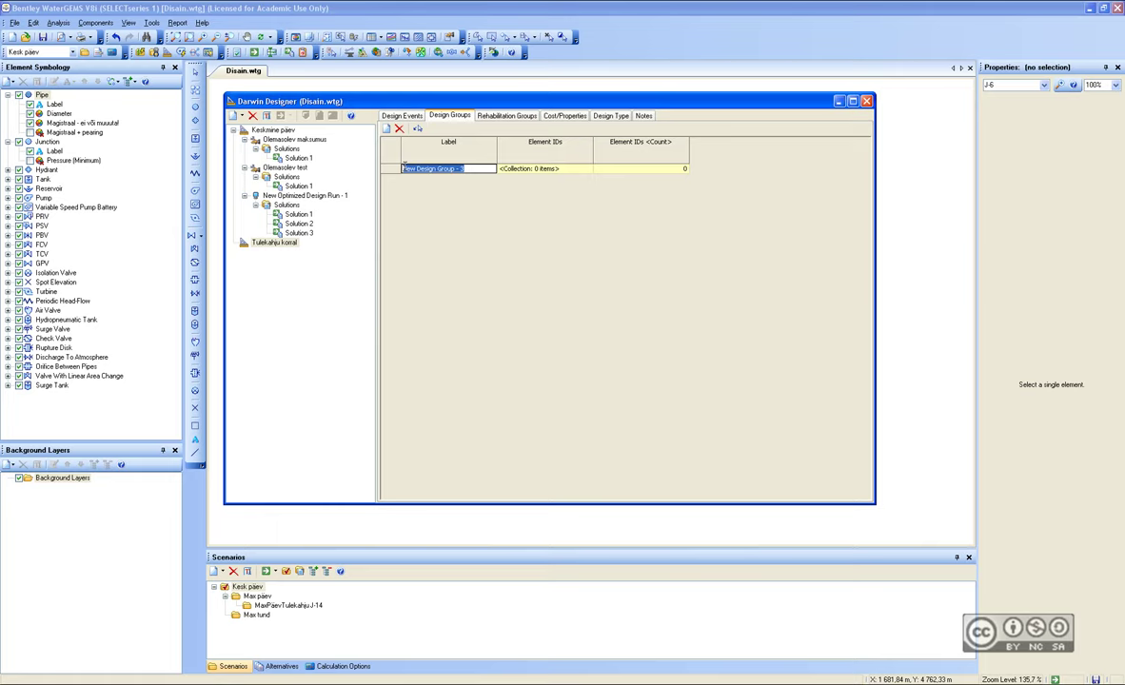
pyautogui.write('Sisekvartal')
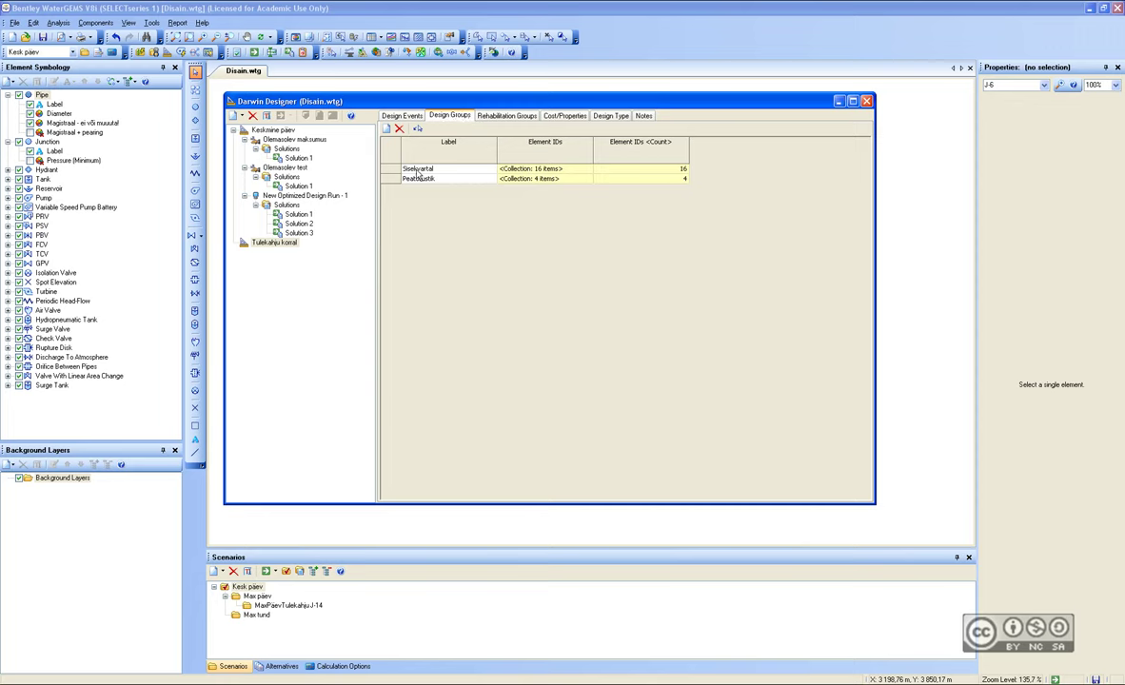
pyautogui.click(576, 117)
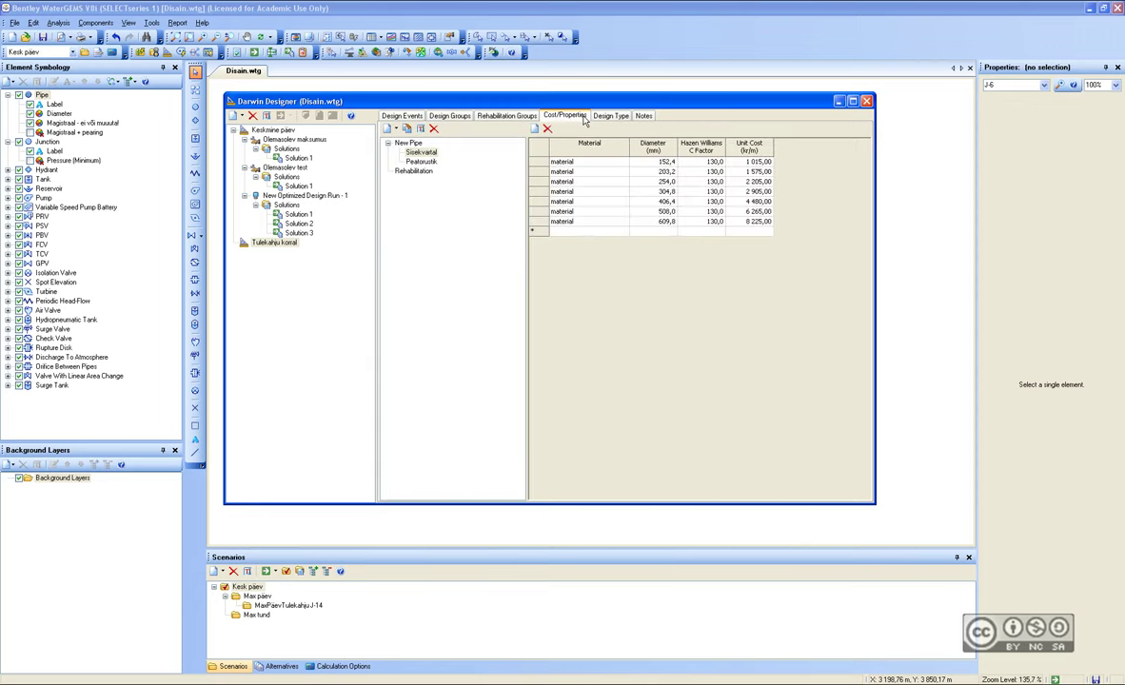
pyautogui.click(419, 153)
pyautogui.click(422, 162)
# Add a new optimized design run to the Tulekahju korral study.
pyautogui.click(401, 115)
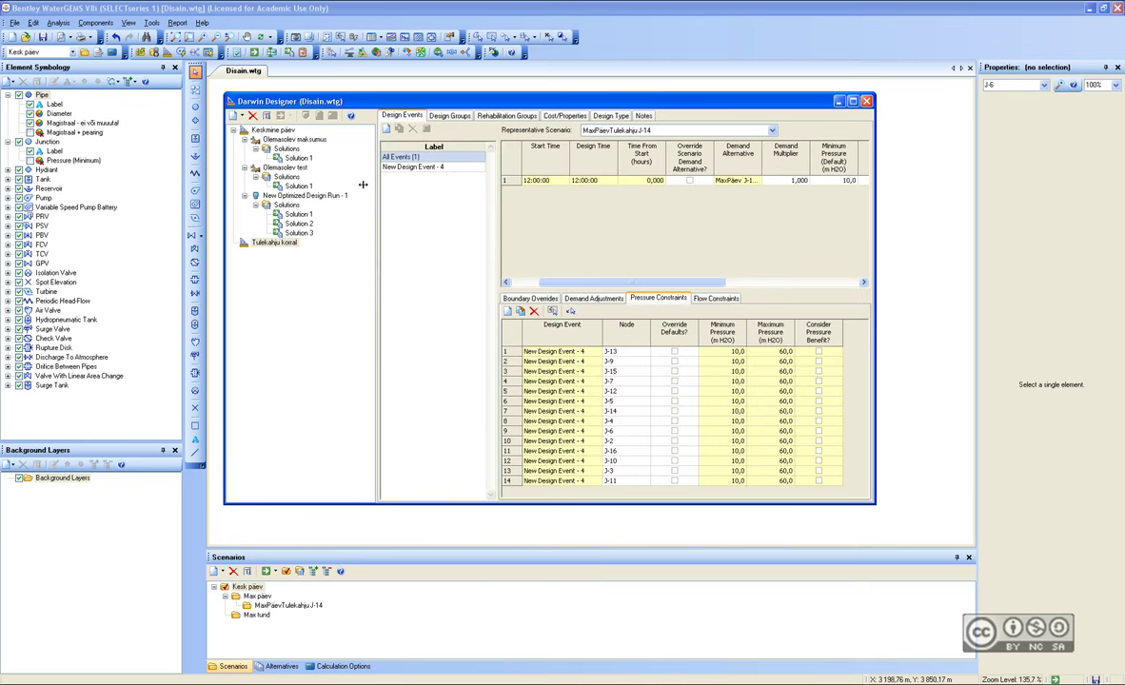
pyautogui.click(266, 243)
pyautogui.rightClick(281, 246)
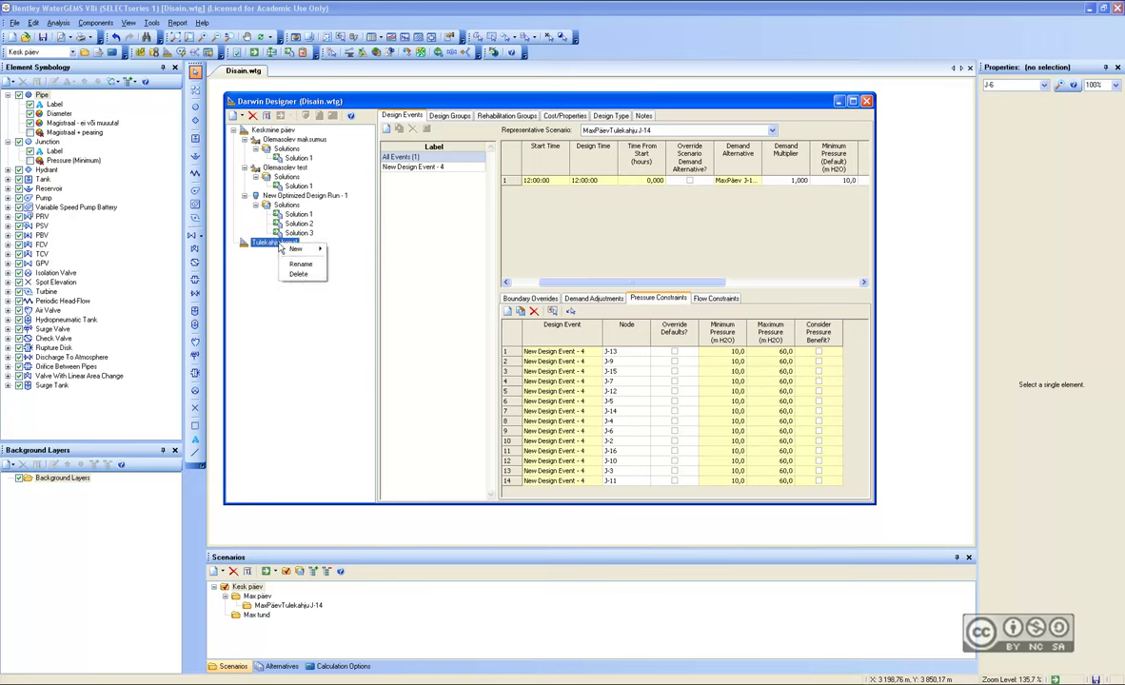
pyautogui.moveTo(299, 248)
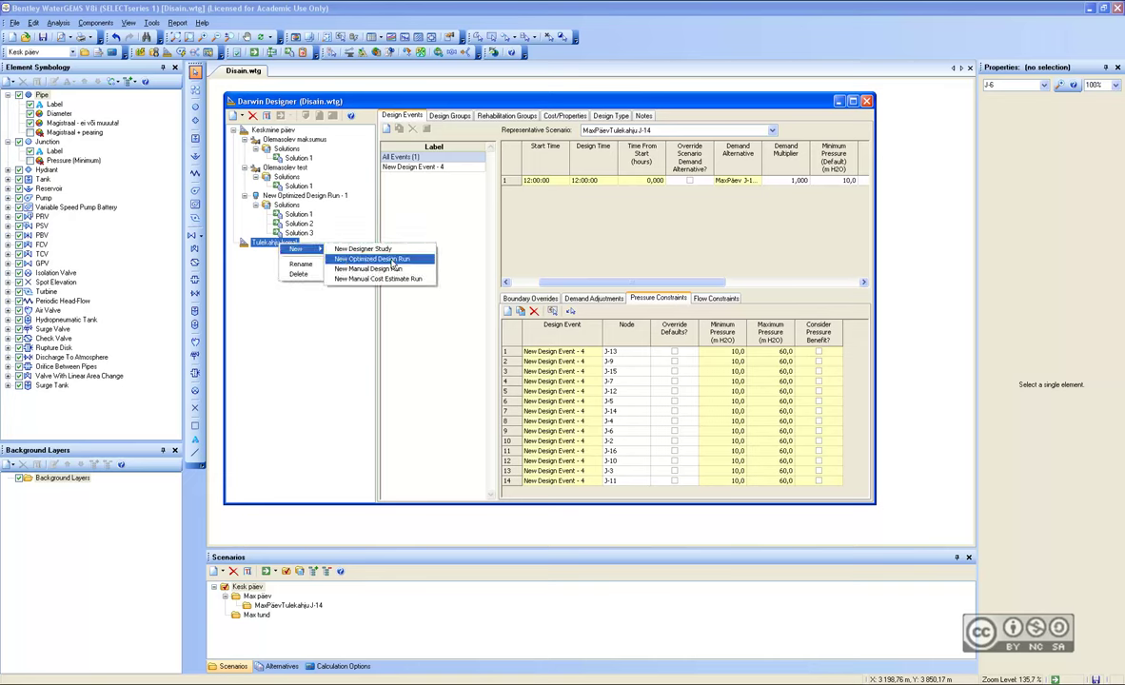
pyautogui.click(392, 259)
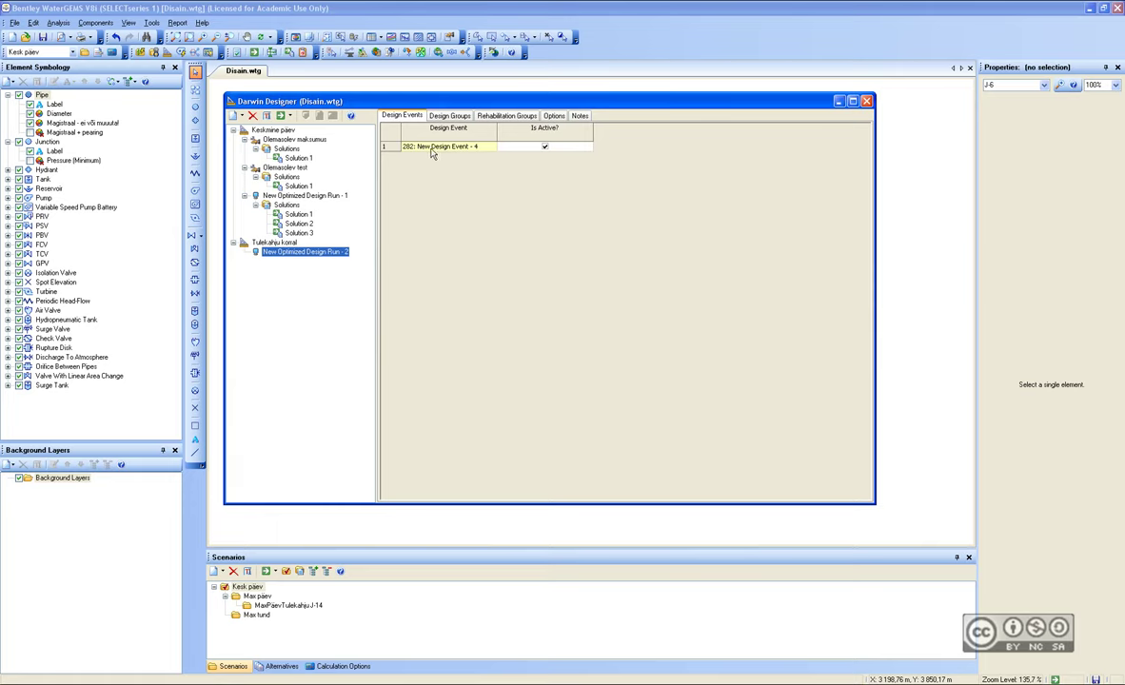
# Assign the Sisekvartal and Peatorustik cost properties to the matching design groups of the Tulekahju korral study's optimized run.
pyautogui.click(271, 243)
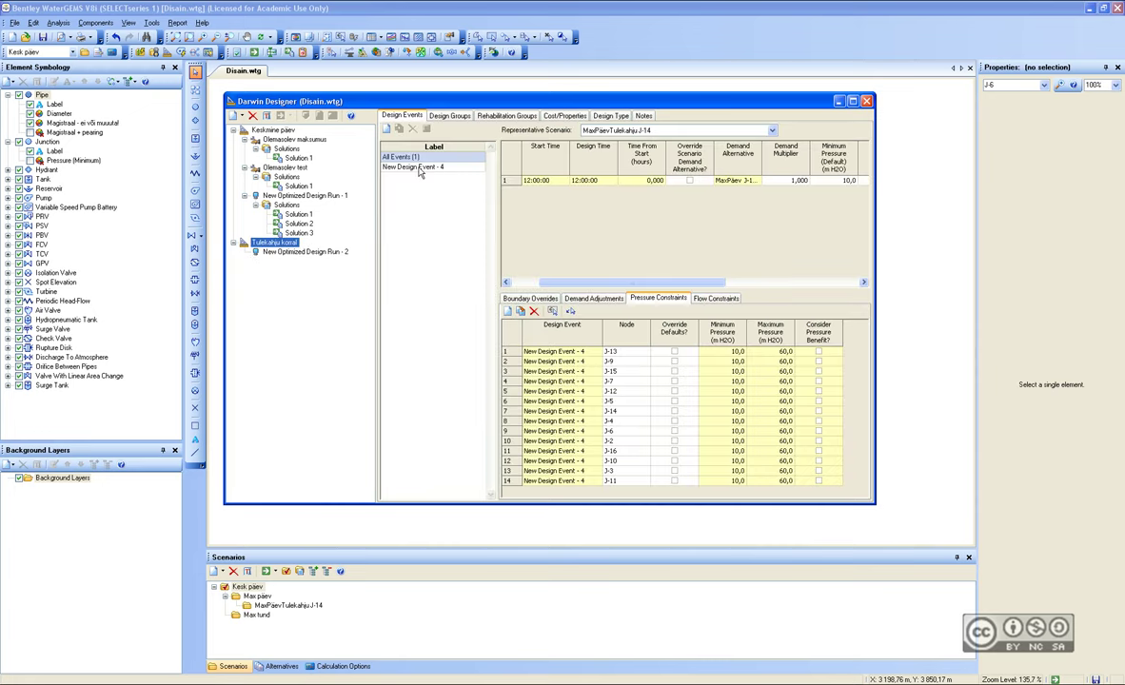
pyautogui.click(295, 254)
pyautogui.click(443, 115)
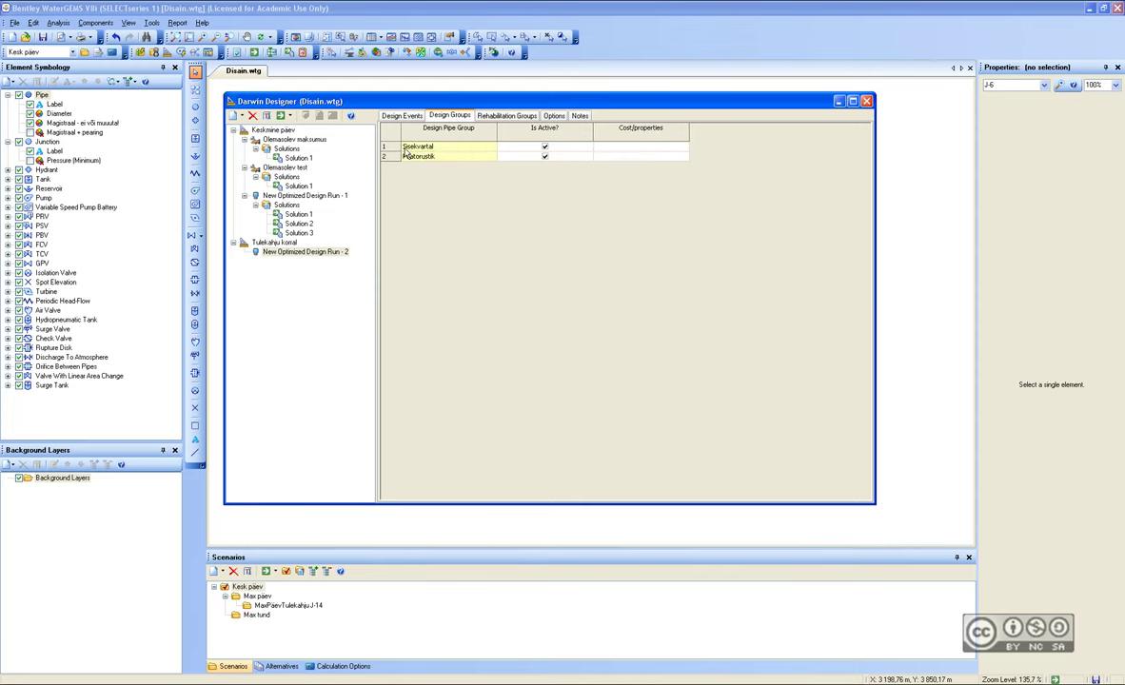
pyautogui.click(633, 149)
pyautogui.click(632, 149)
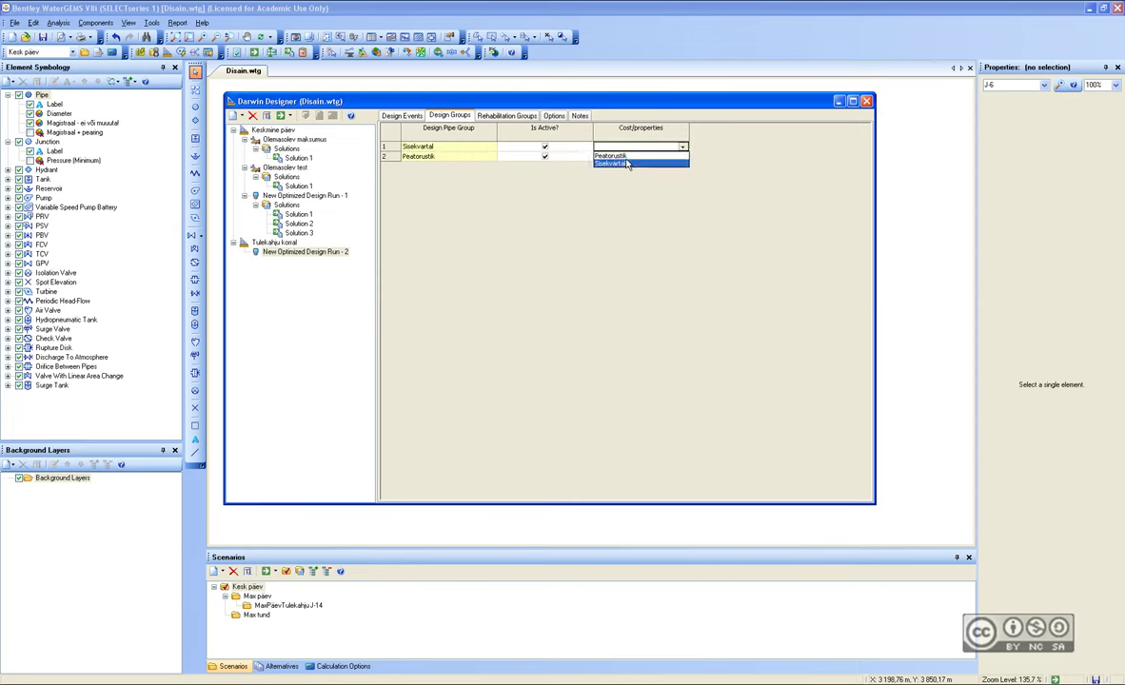
pyautogui.click(623, 164)
pyautogui.click(621, 156)
pyautogui.click(619, 166)
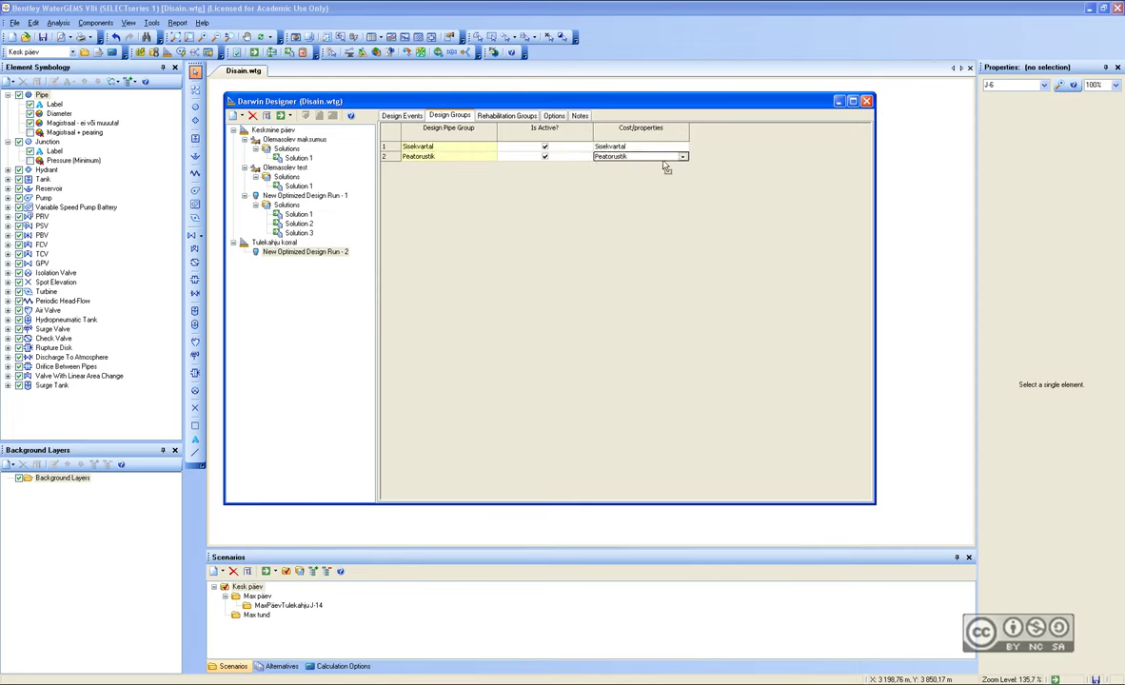
# Check the genetic algorithm options of New Optimized Design Run - 2, compute the run and dismiss the completion dialog.
pyautogui.click(554, 116)
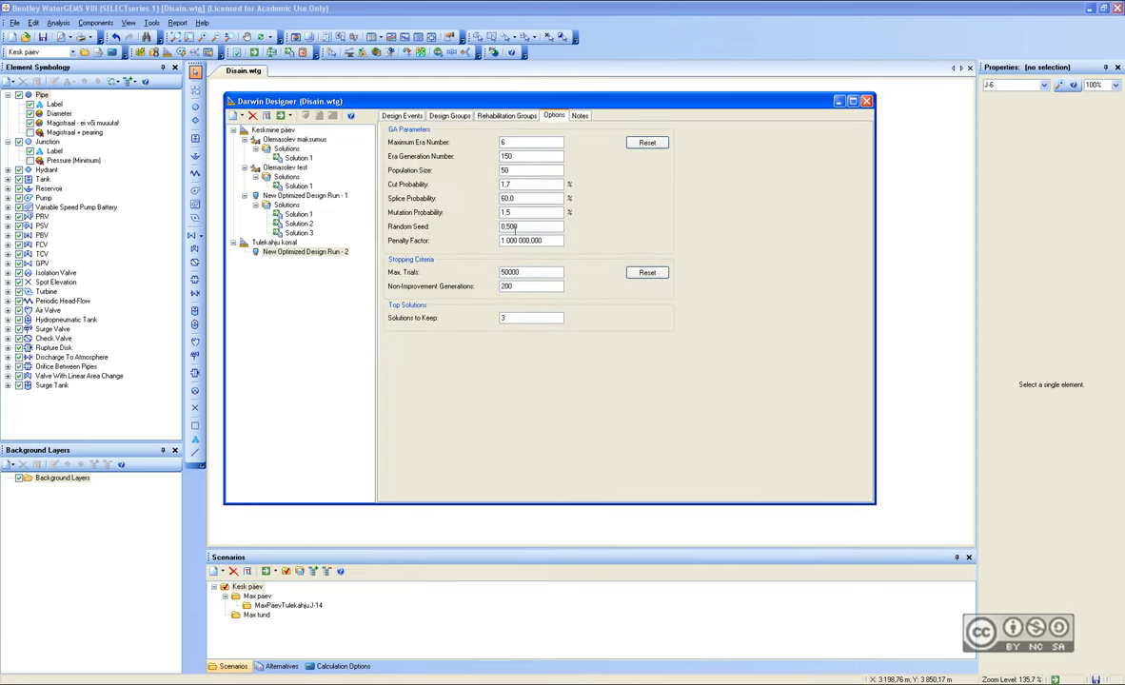
pyautogui.click(449, 116)
pyautogui.click(402, 115)
pyautogui.click(305, 252)
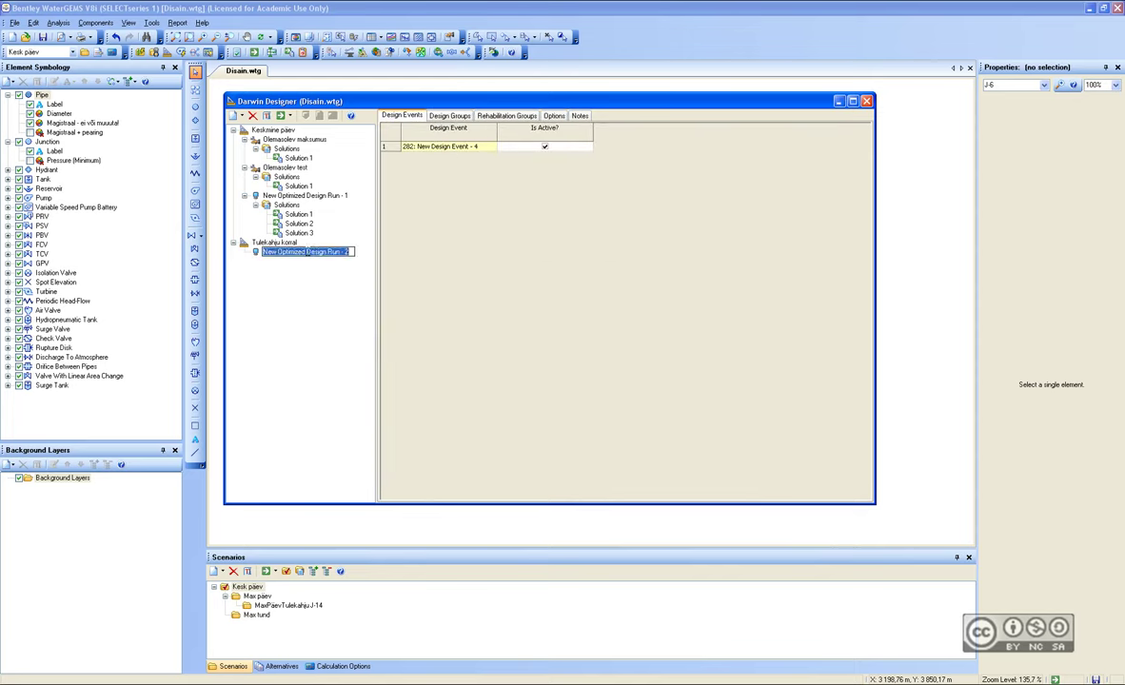
pyautogui.press('Escape')
pyautogui.click(280, 116)
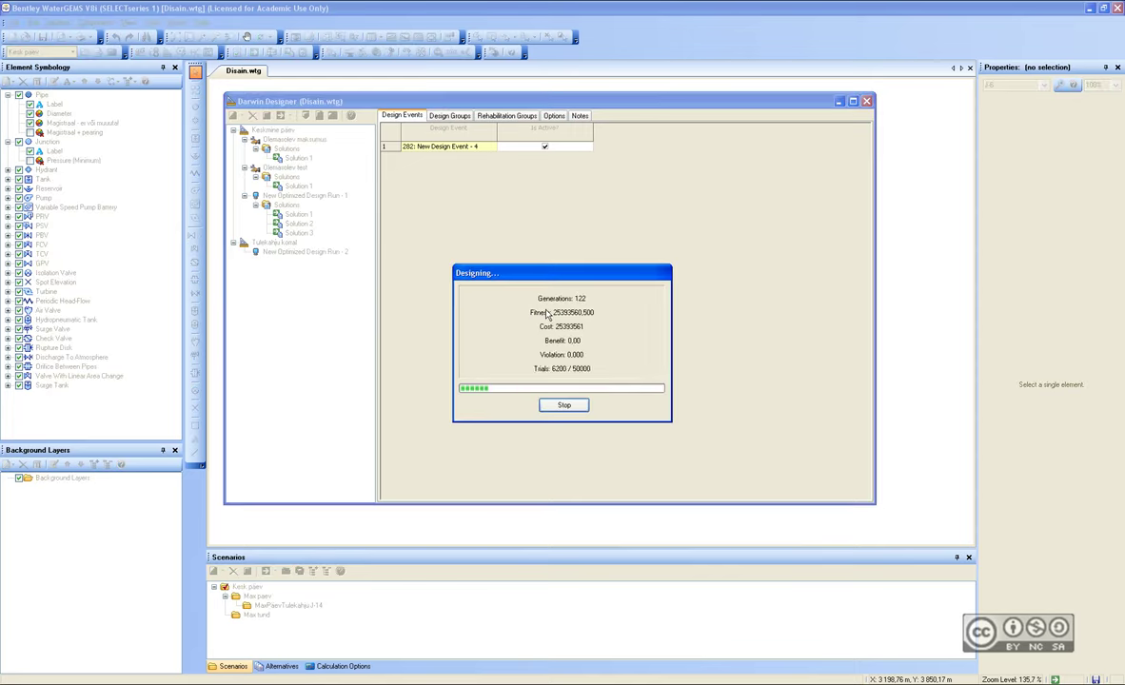
pyautogui.click(499, 406)
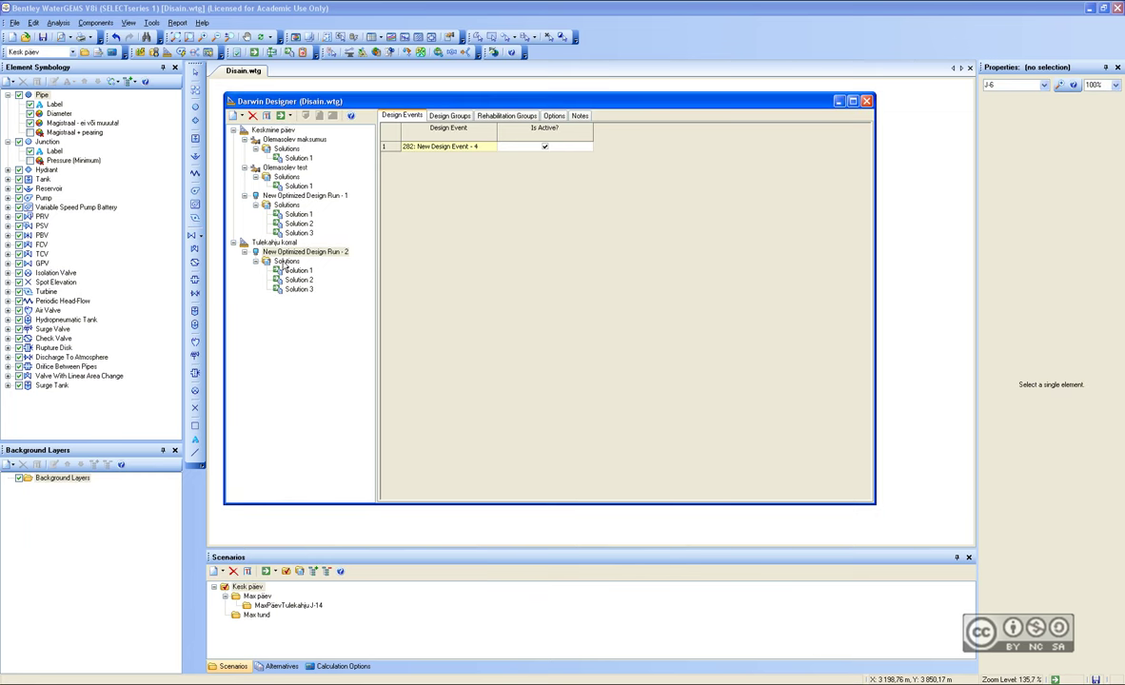
# Compare the total costs of the fire-flow run's solutions with those of New Optimized Design Run - 1.
pyautogui.click(285, 263)
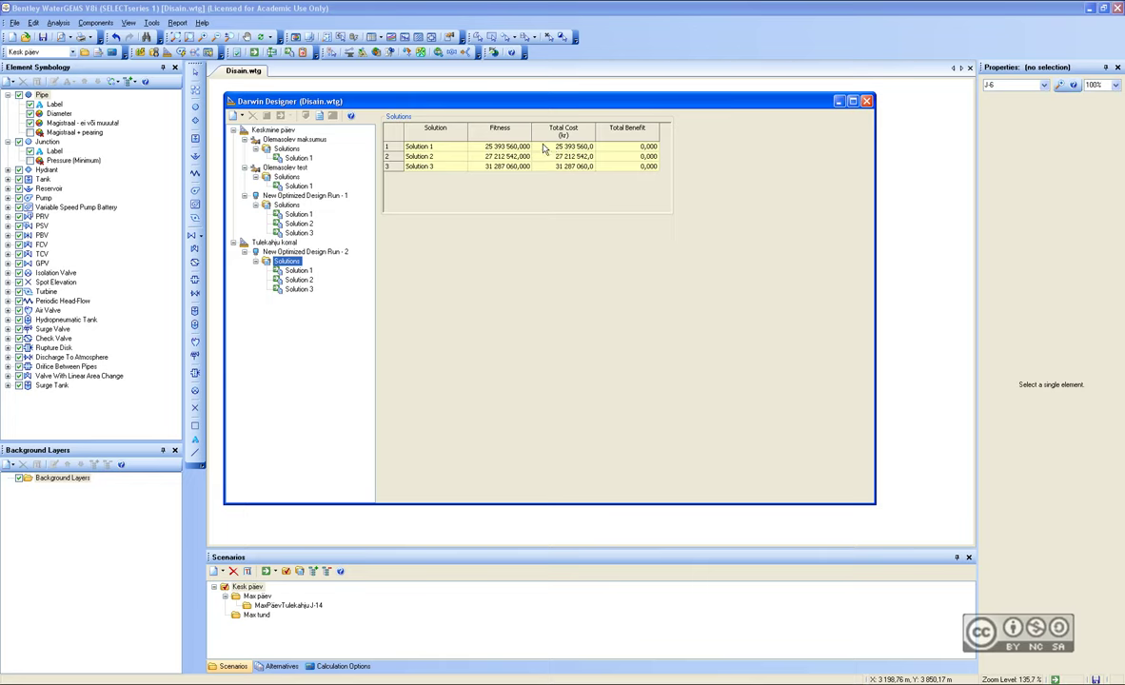
pyautogui.click(269, 204)
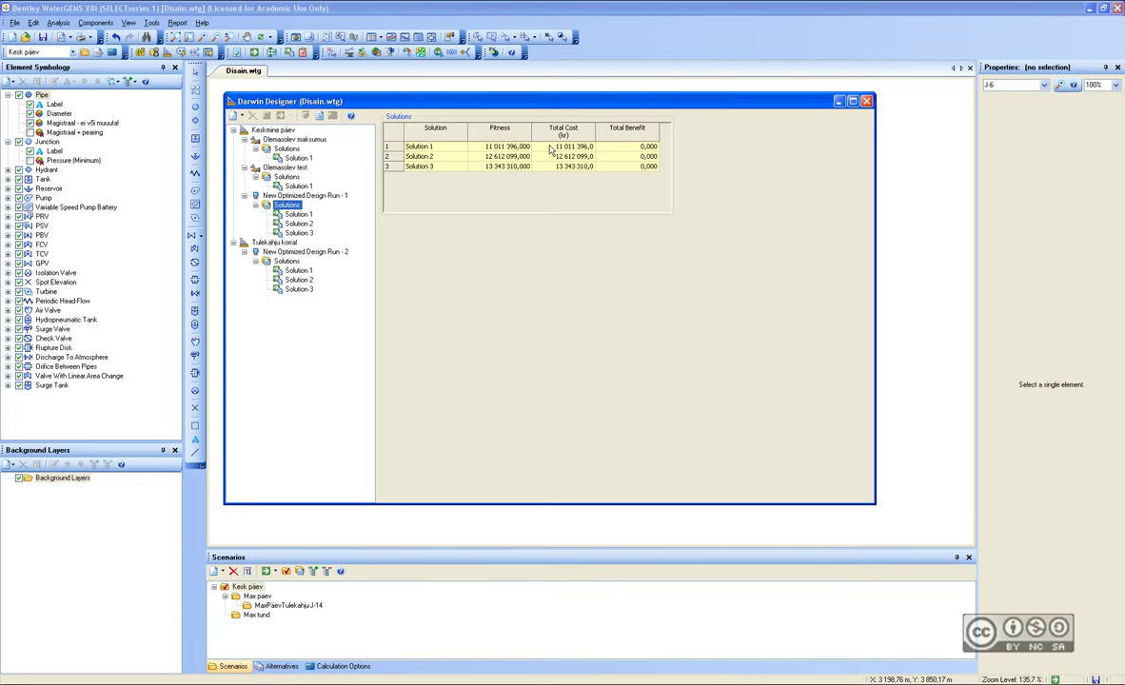
pyautogui.click(278, 260)
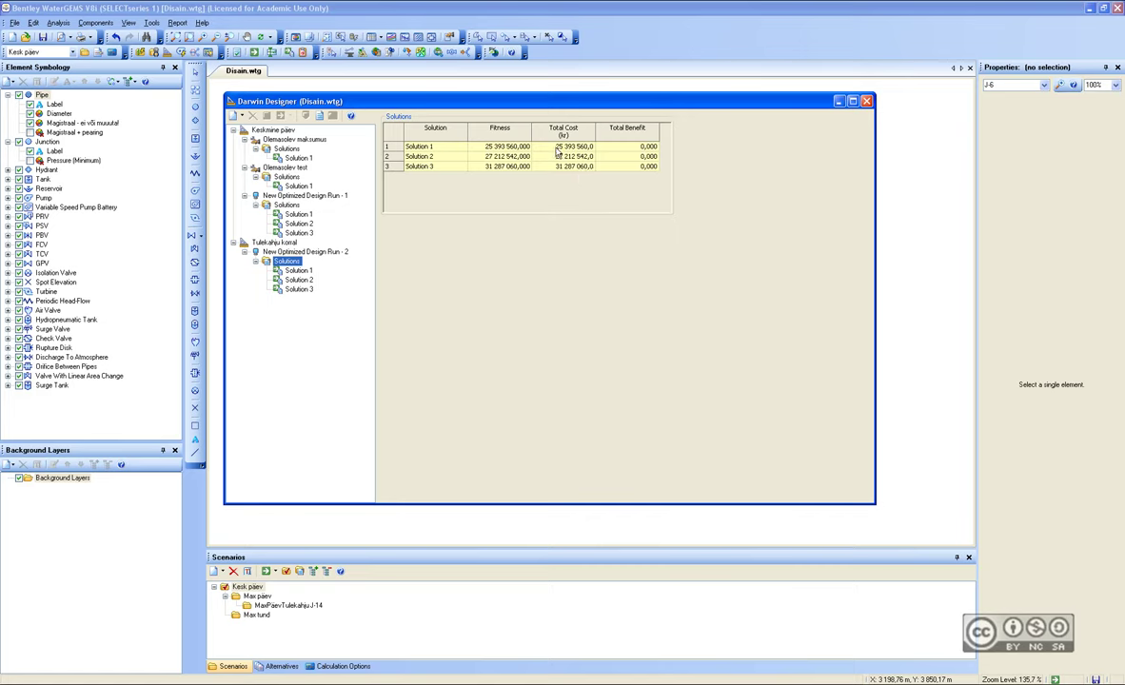
# Examine the pipe diameters and the simulated node pressures of the fire-flow run's Solution 1.
pyautogui.click(289, 271)
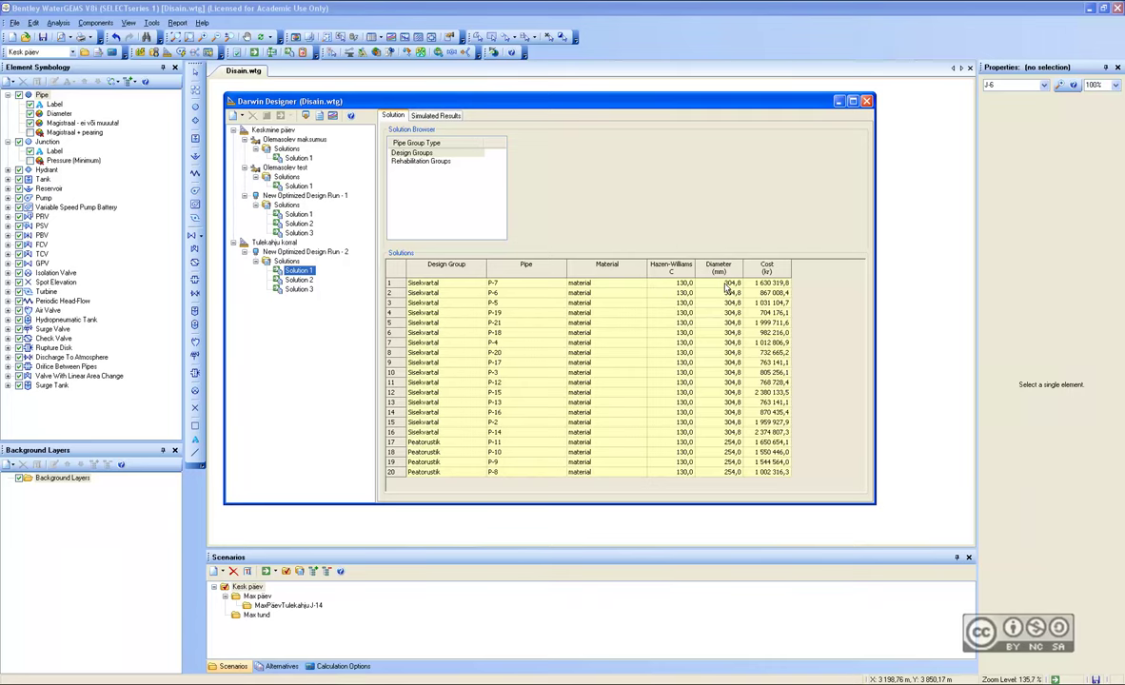
pyautogui.click(433, 115)
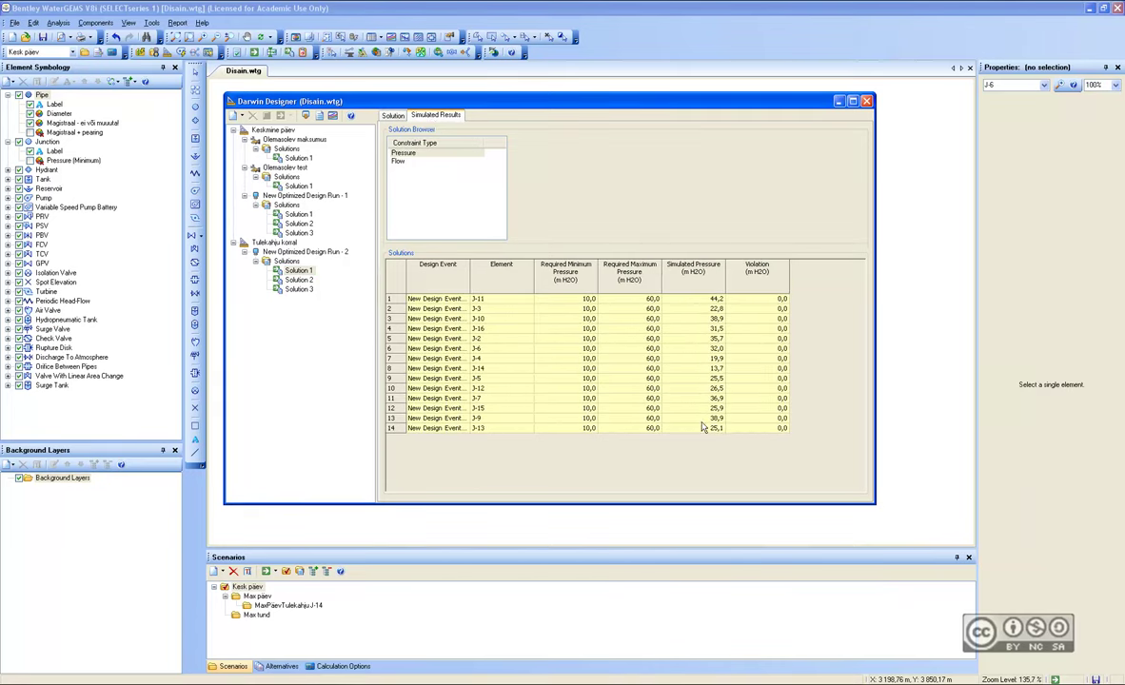
pyautogui.click(692, 269)
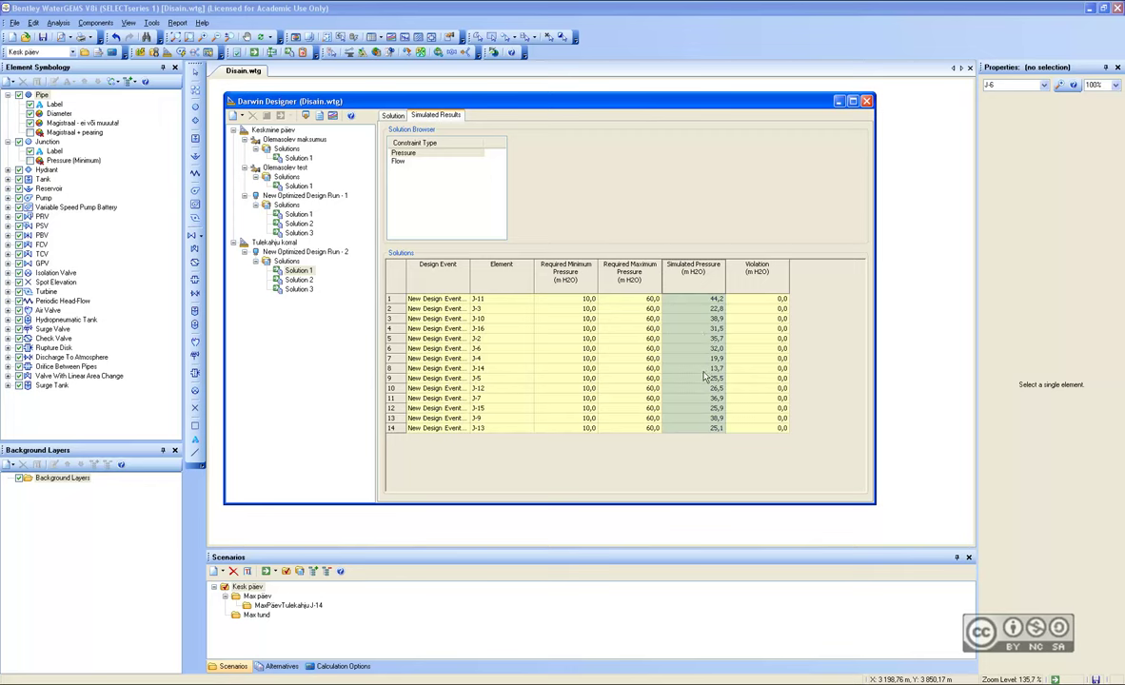
pyautogui.click(707, 340)
pyautogui.press('Down')
pyautogui.press('Down')
pyautogui.press('Down')
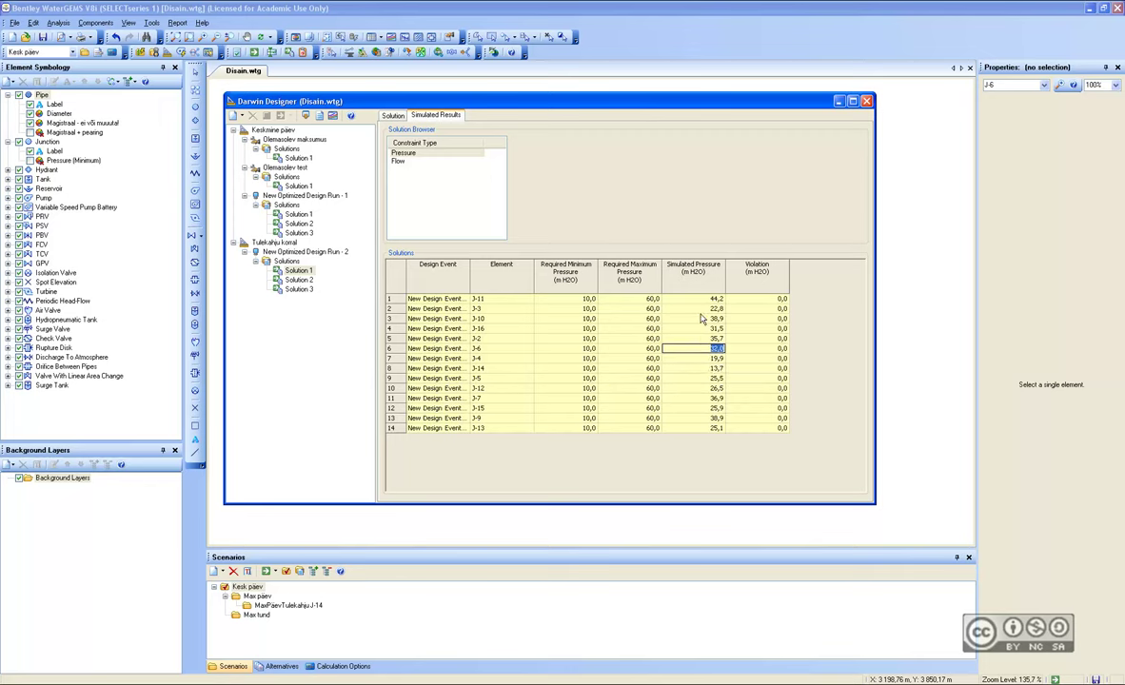
pyautogui.click(666, 272)
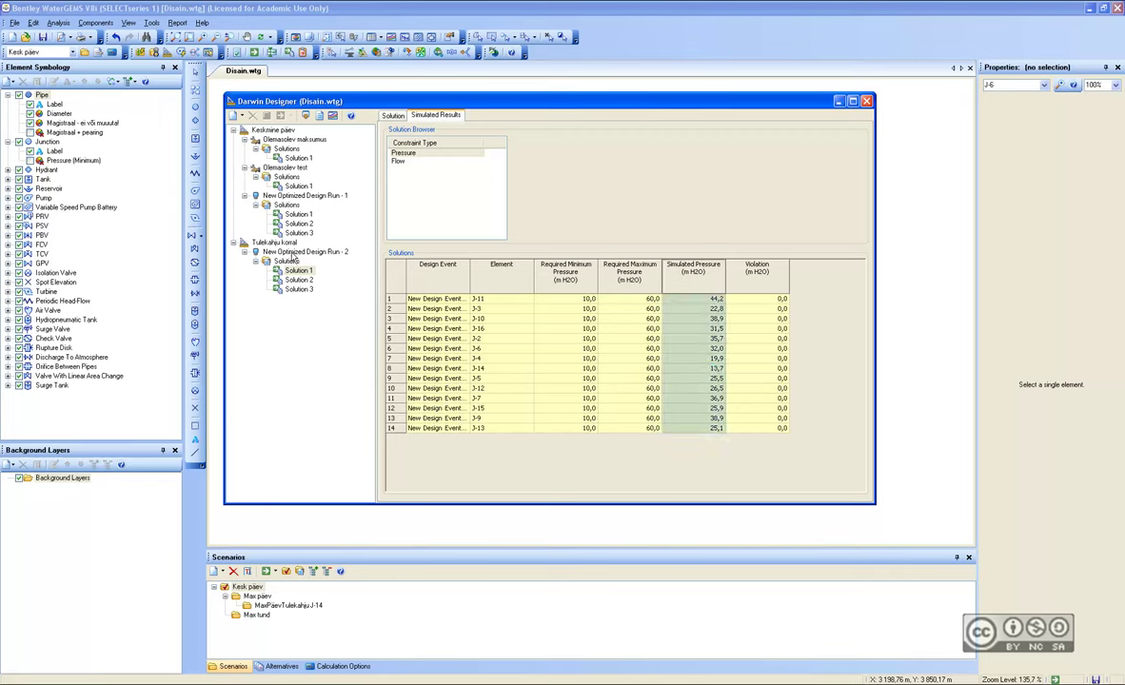
# Review the Tulekahju korral study and its run's design groups, and move the Darwin Designer window aside to uncover the network drawing.
pyautogui.click(303, 251)
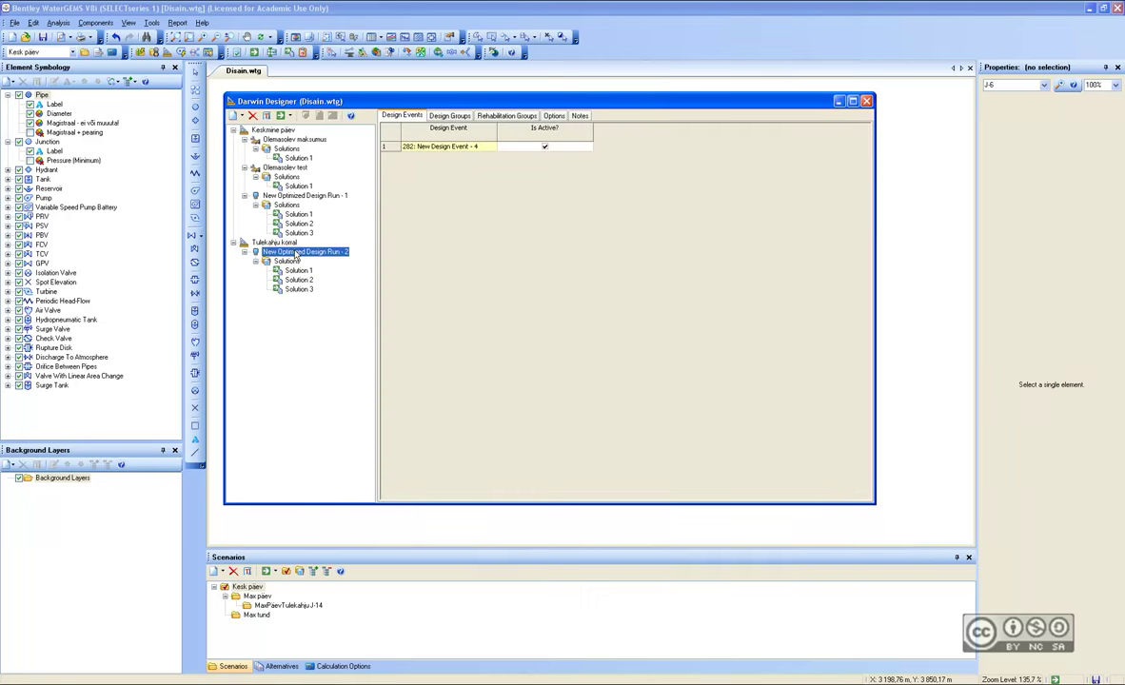
pyautogui.click(278, 244)
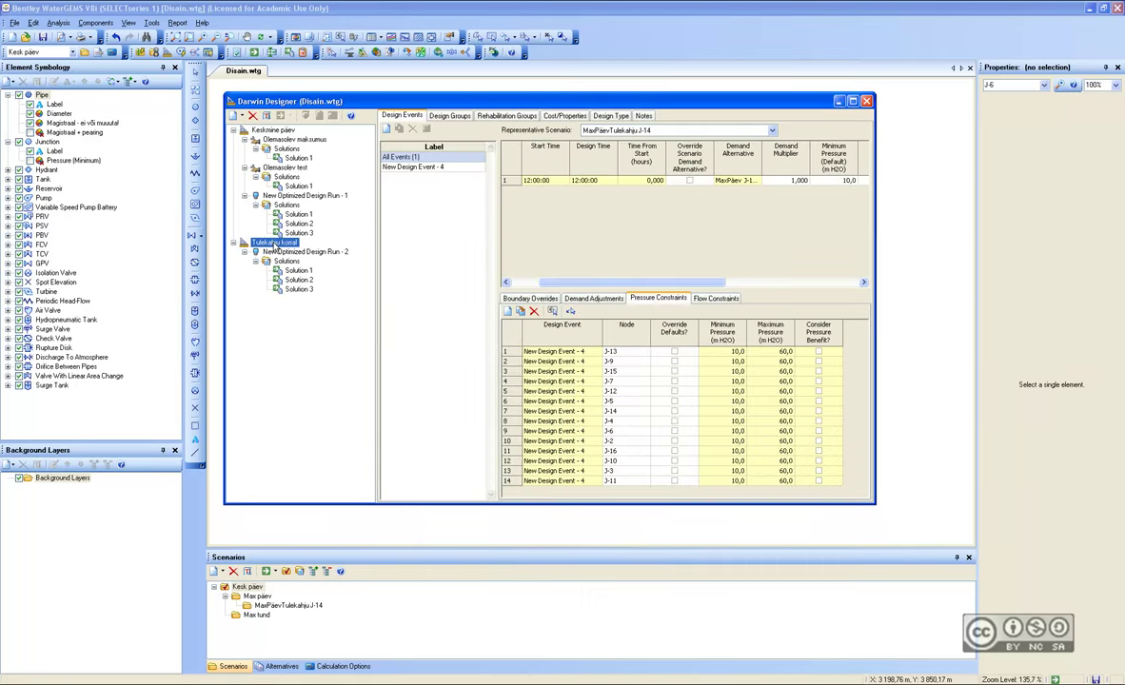
pyautogui.click(287, 253)
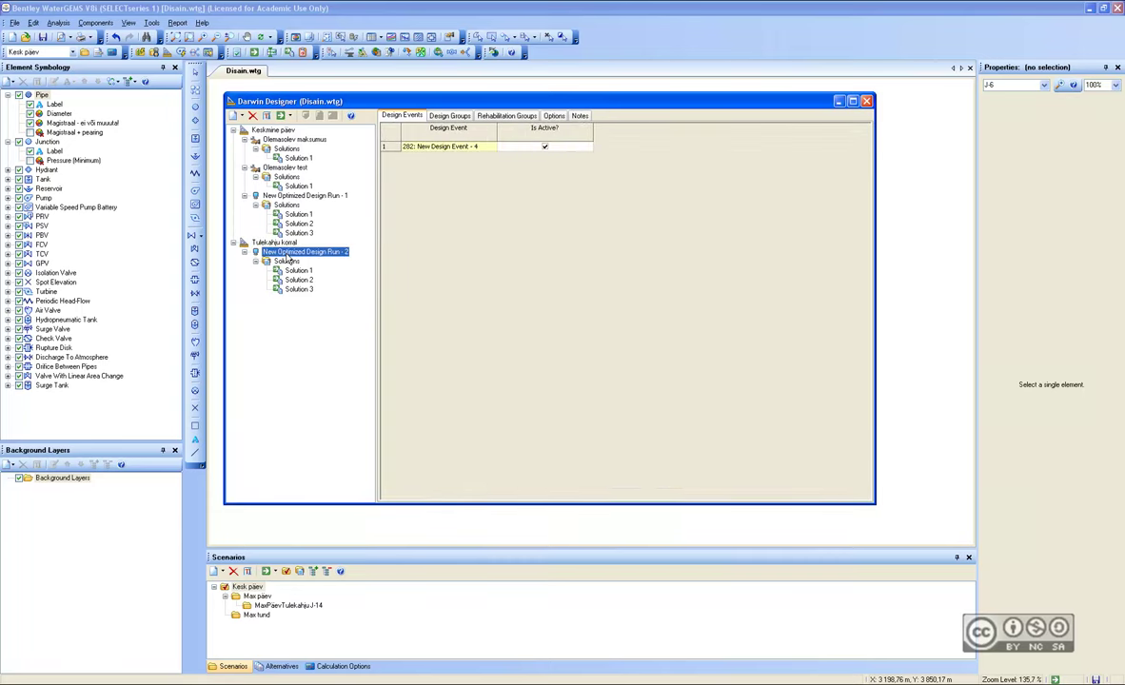
pyautogui.click(444, 116)
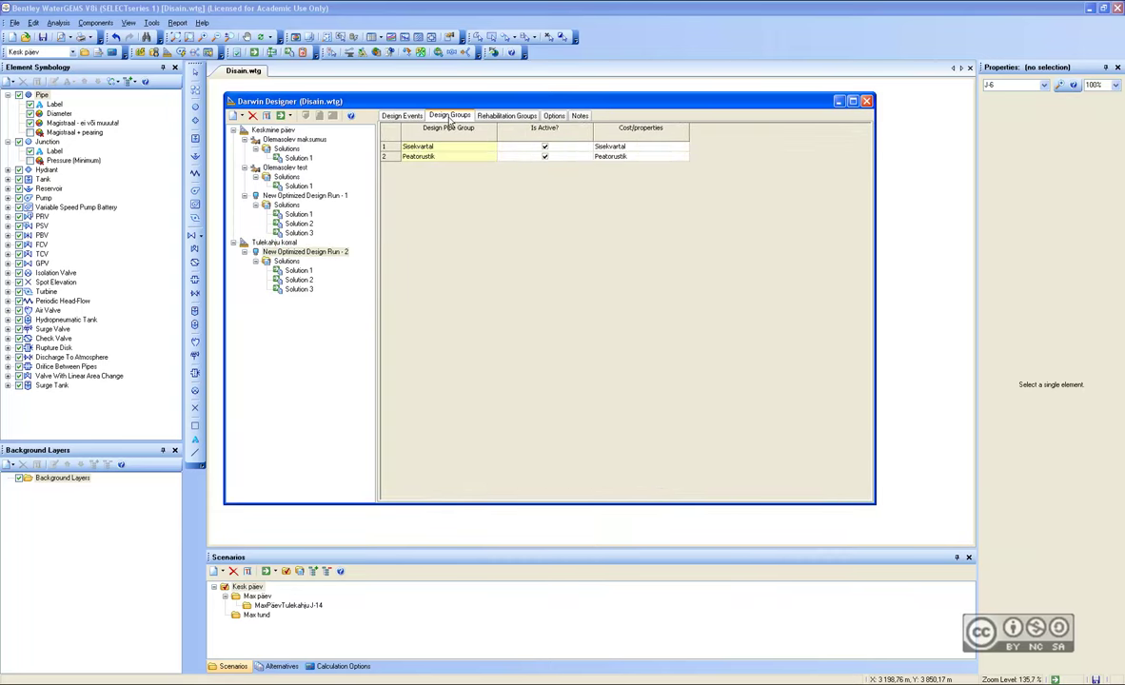
pyautogui.moveTo(652, 107)
pyautogui.mouseDown()
pyautogui.moveTo(540, 93)
pyautogui.moveTo(286, 94)
pyautogui.mouseUp()
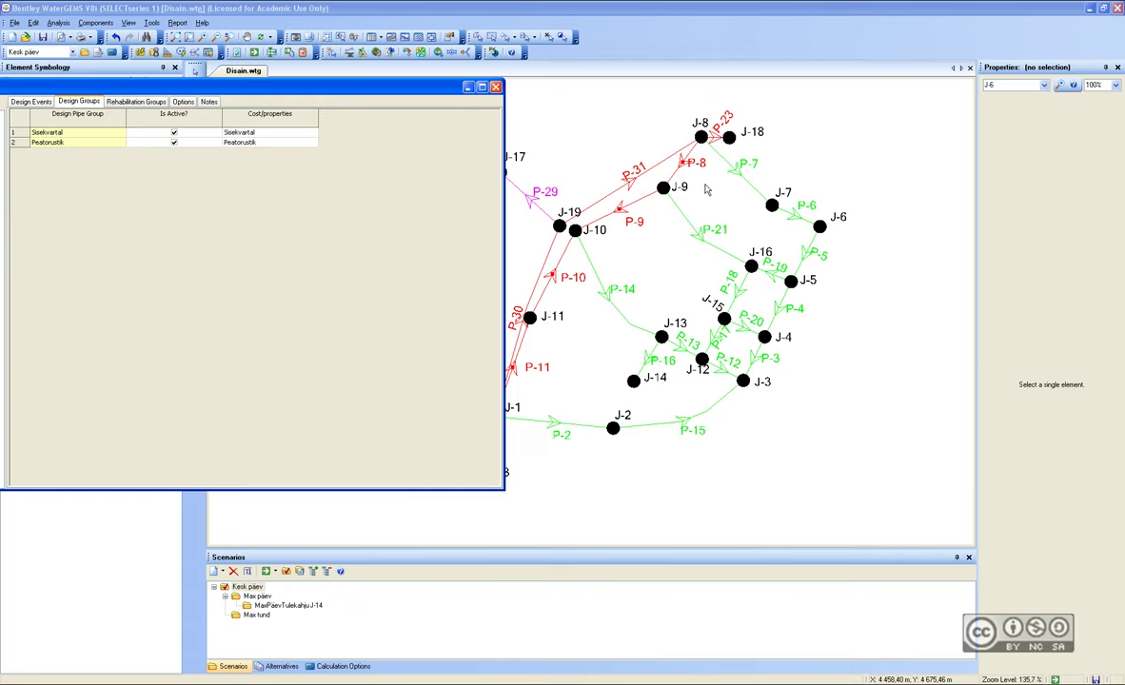
# Review the Tulekahju korral study's design events and Sisekvartal pipe costs, and the design groups of New Optimized Design Run - 2.
pyautogui.moveTo(317, 91); pyautogui.dragTo(562, 100)
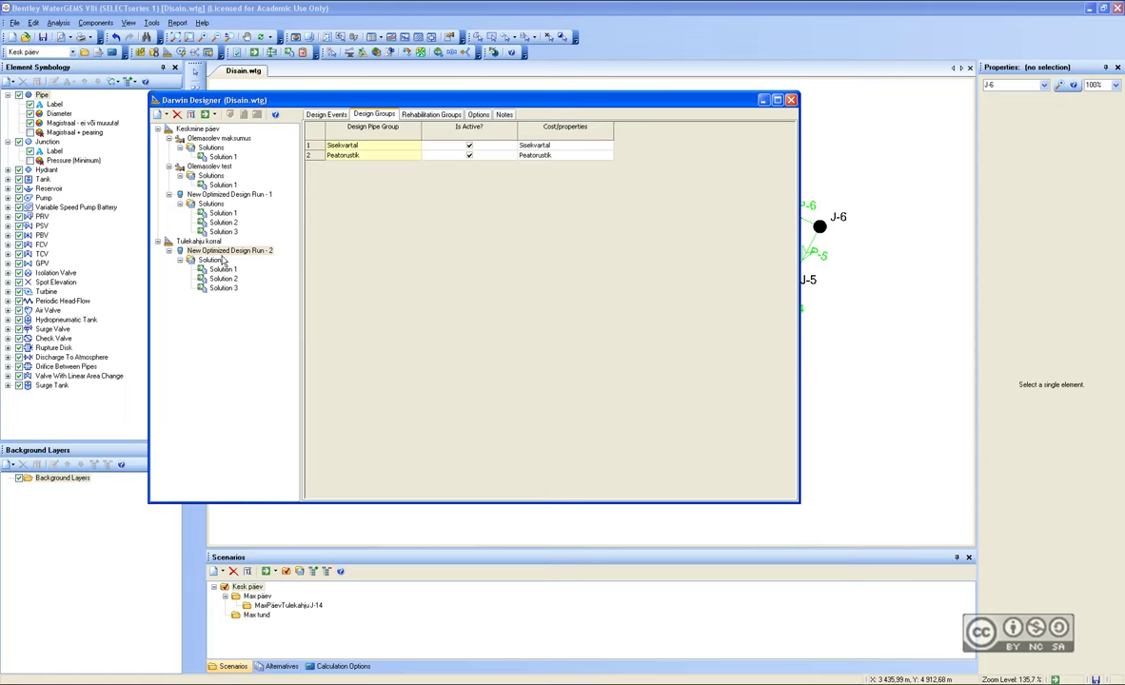
pyautogui.click(196, 241)
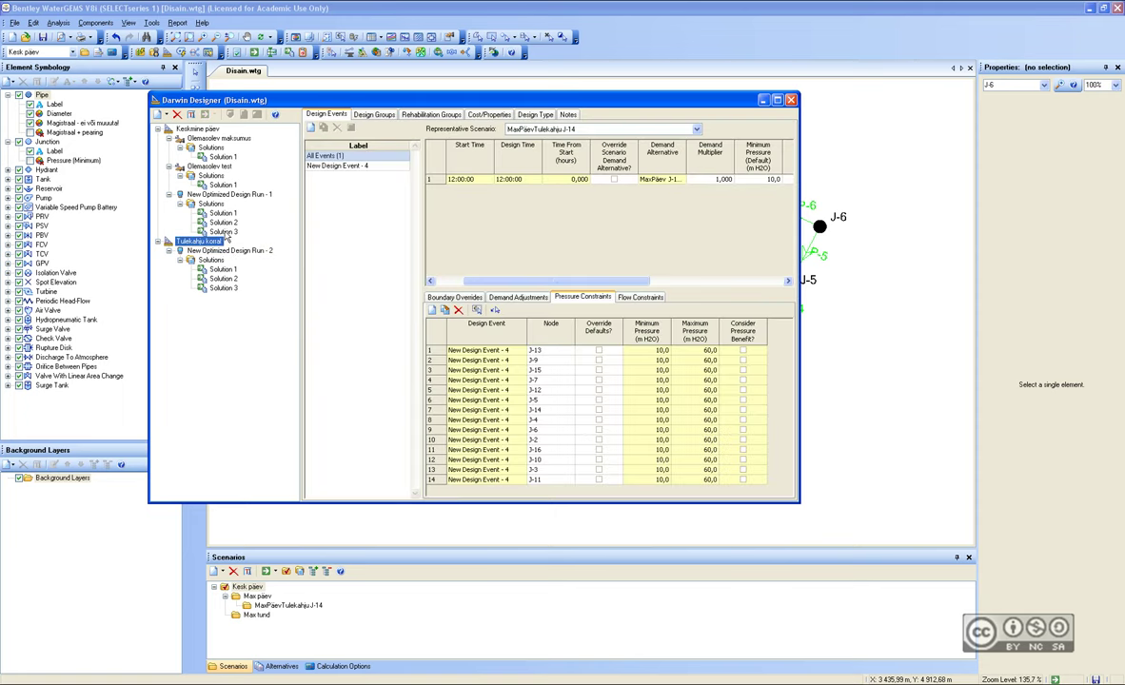
pyautogui.click(483, 115)
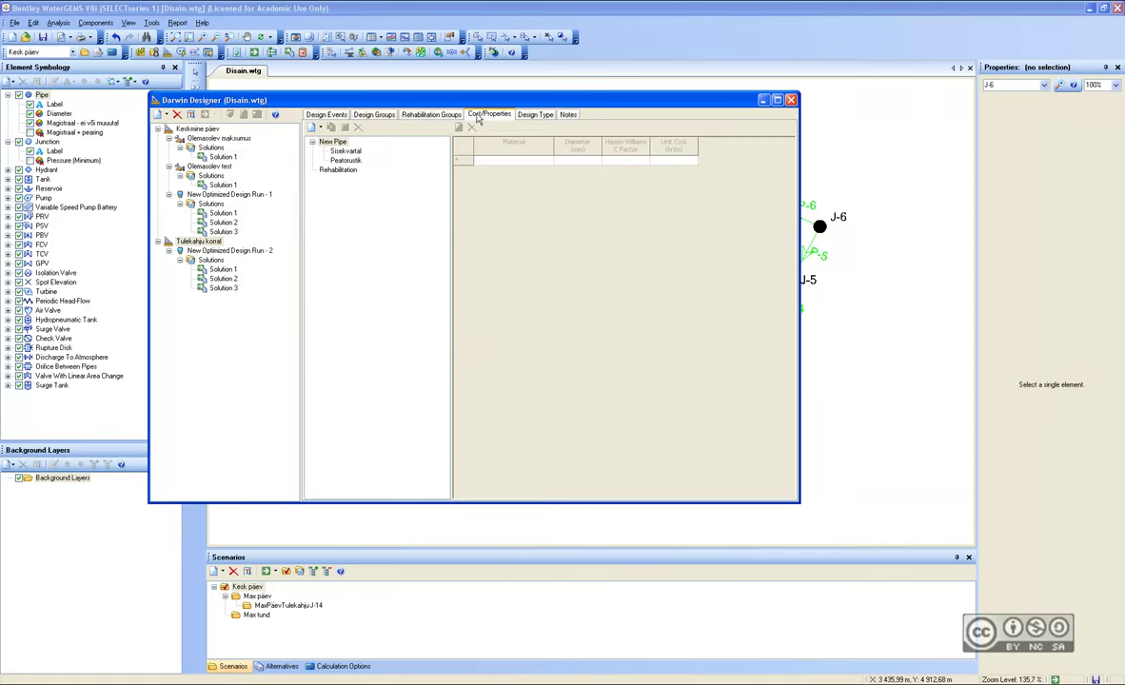
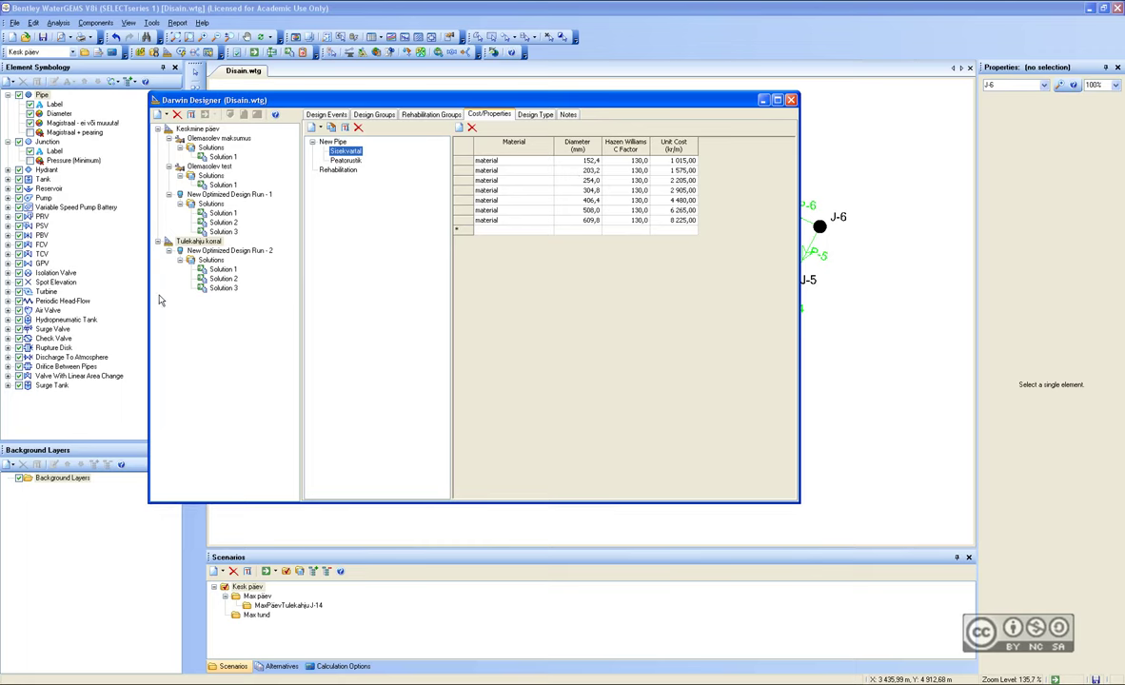
pyautogui.click(214, 251)
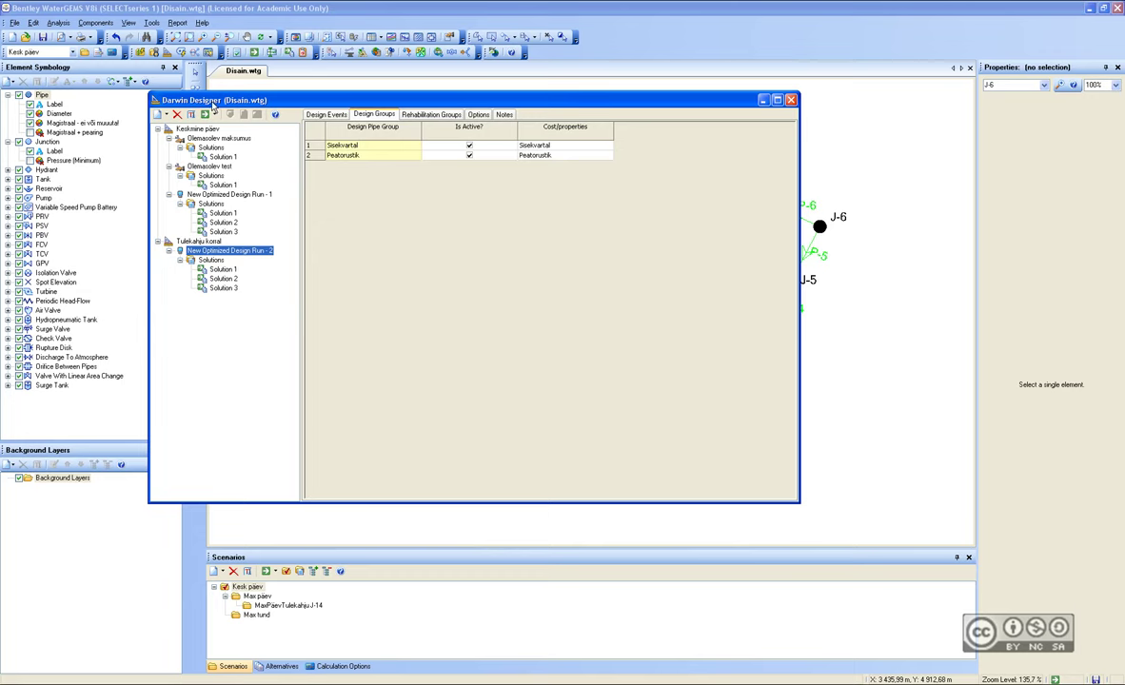
pyautogui.moveTo(270, 99); pyautogui.dragTo(365, 111)
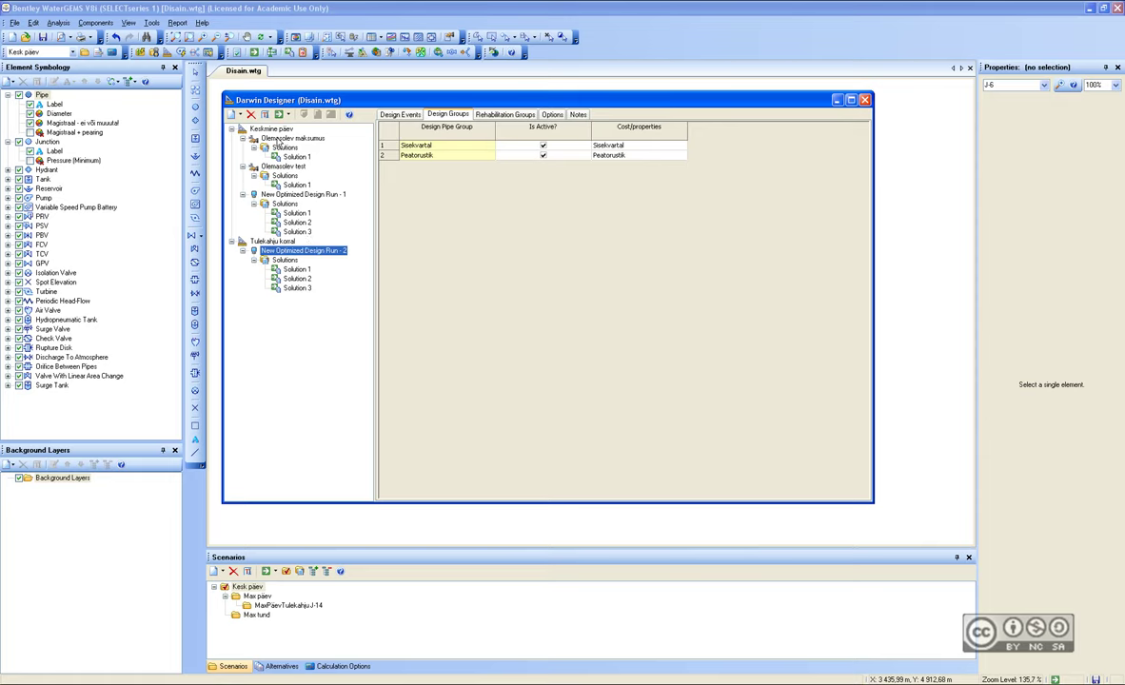
# Review the design groups of the Olemasolev maksumus run and the total cost of its solution.
pyautogui.click(289, 139)
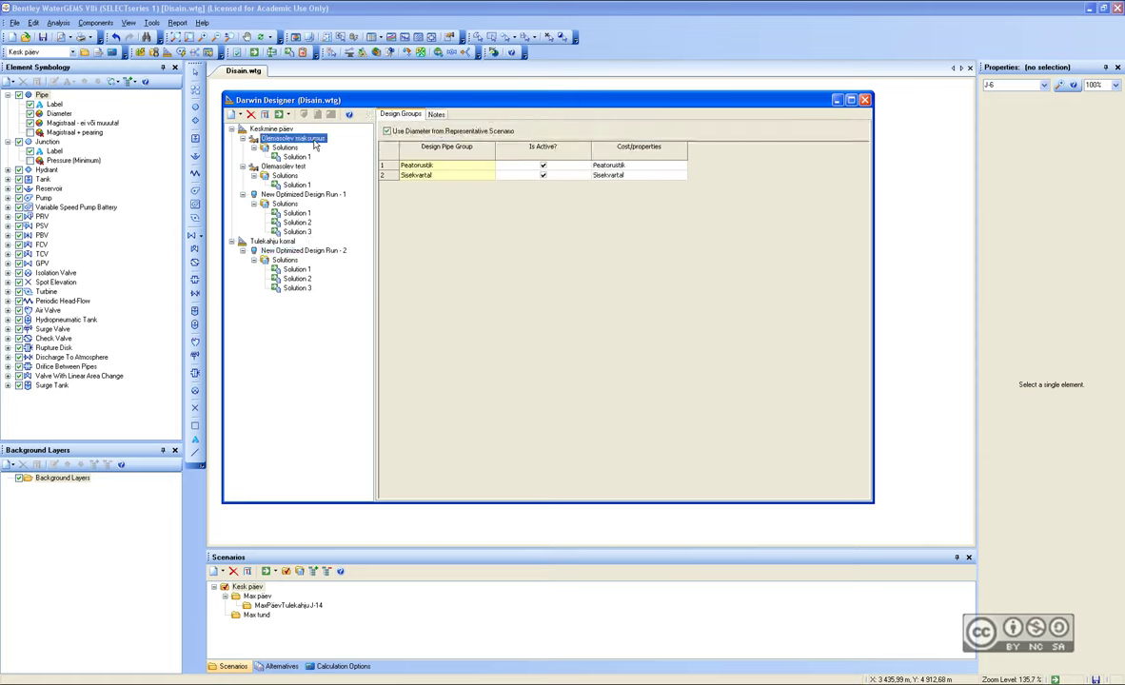
pyautogui.click(271, 129)
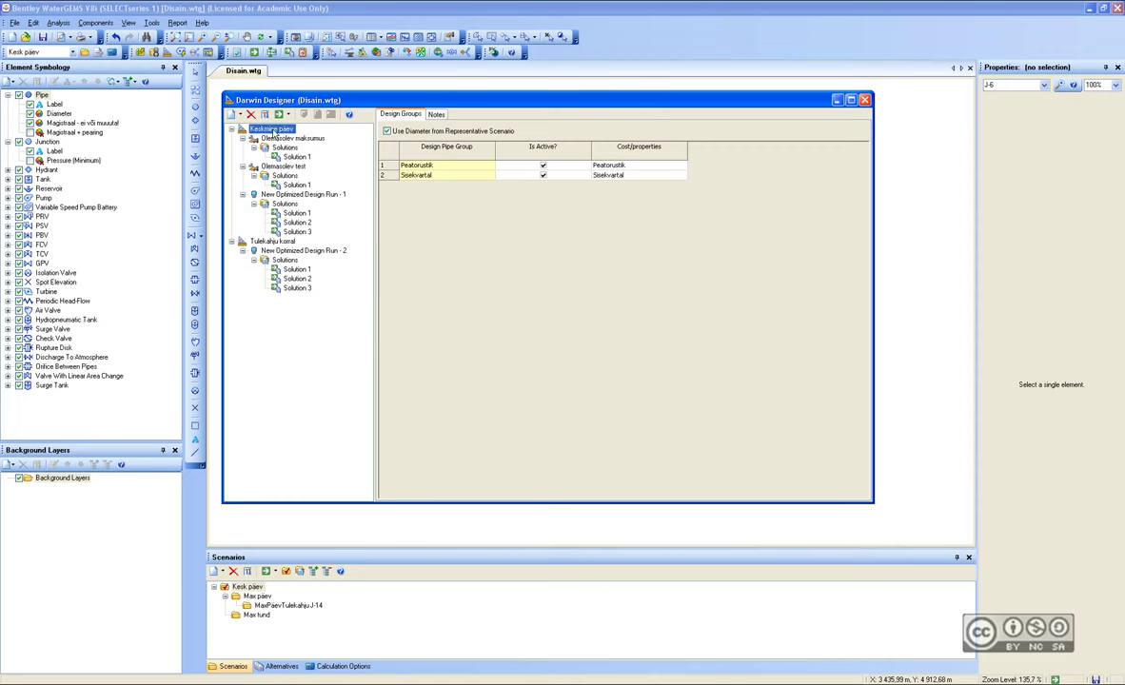
pyautogui.click(289, 157)
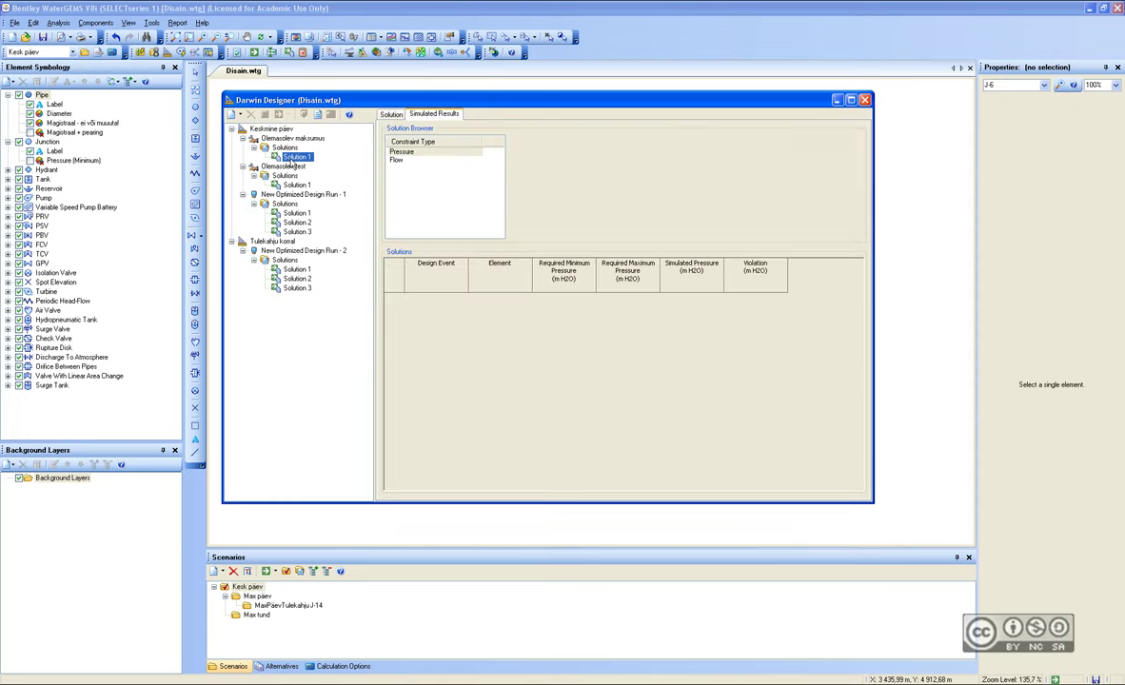
pyautogui.click(278, 148)
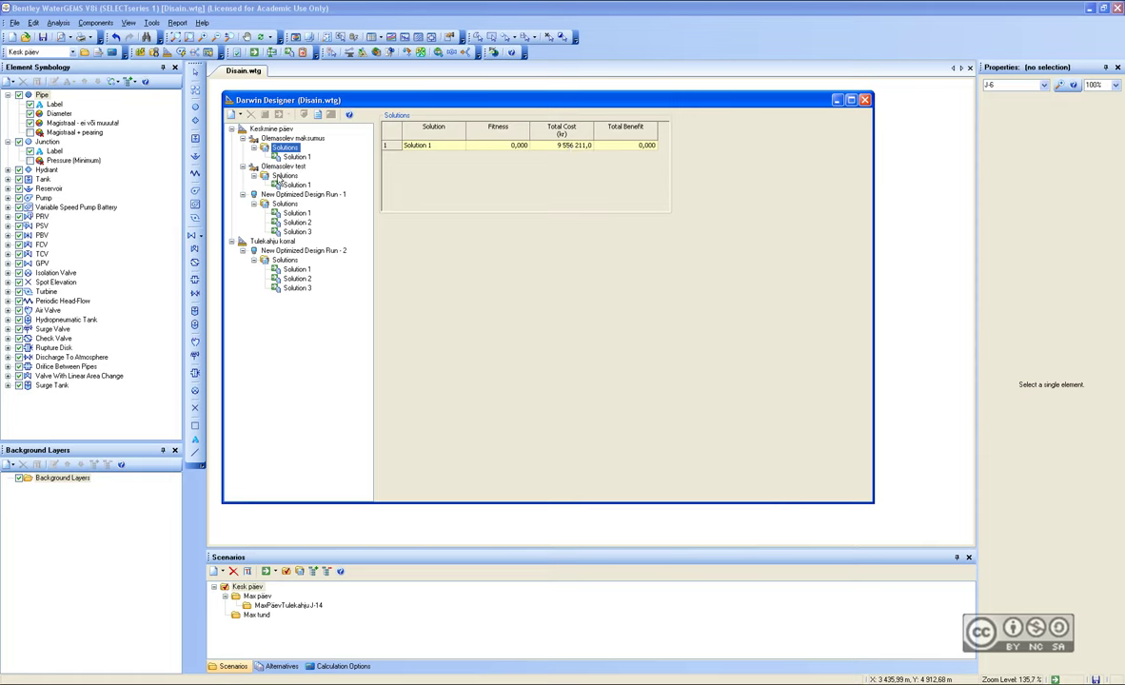
# Check the Olemasolev test run's design events, its manually selected diameters per design group, and its solution's total cost.
pyautogui.click(283, 178)
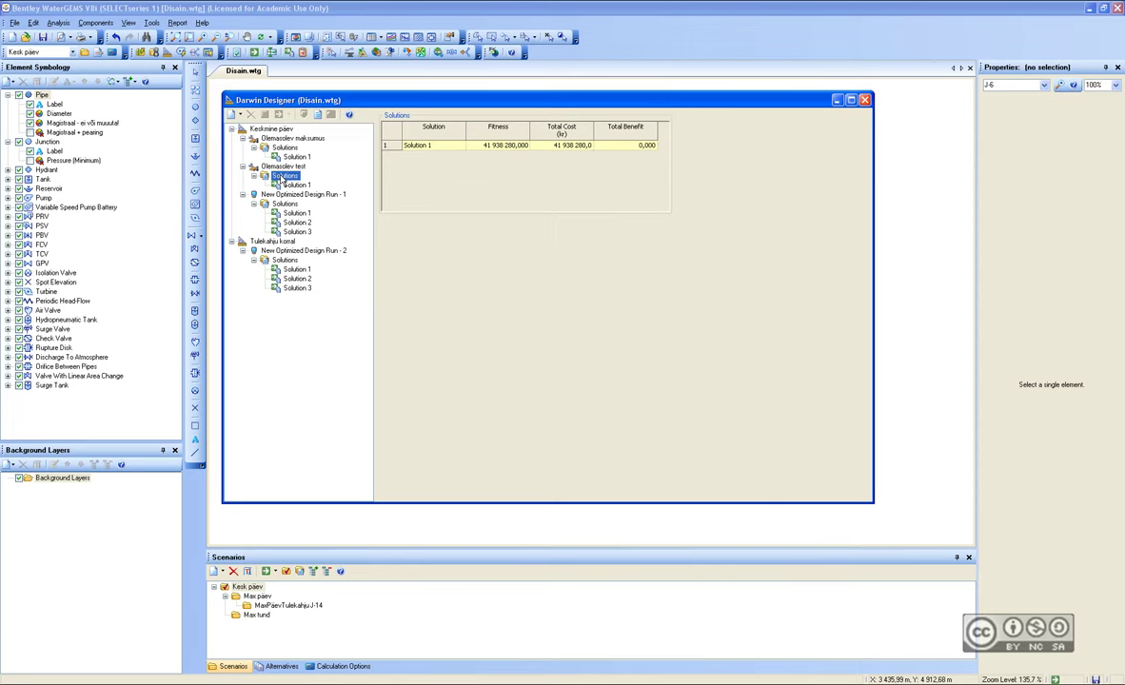
pyautogui.click(282, 166)
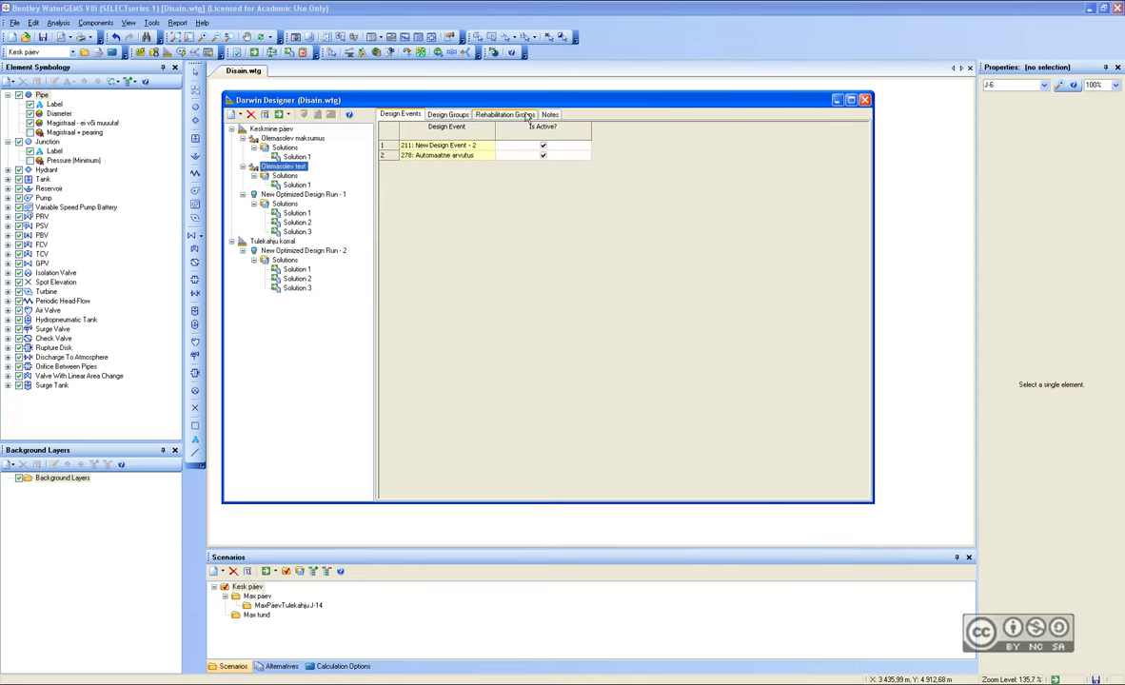
pyautogui.click(447, 114)
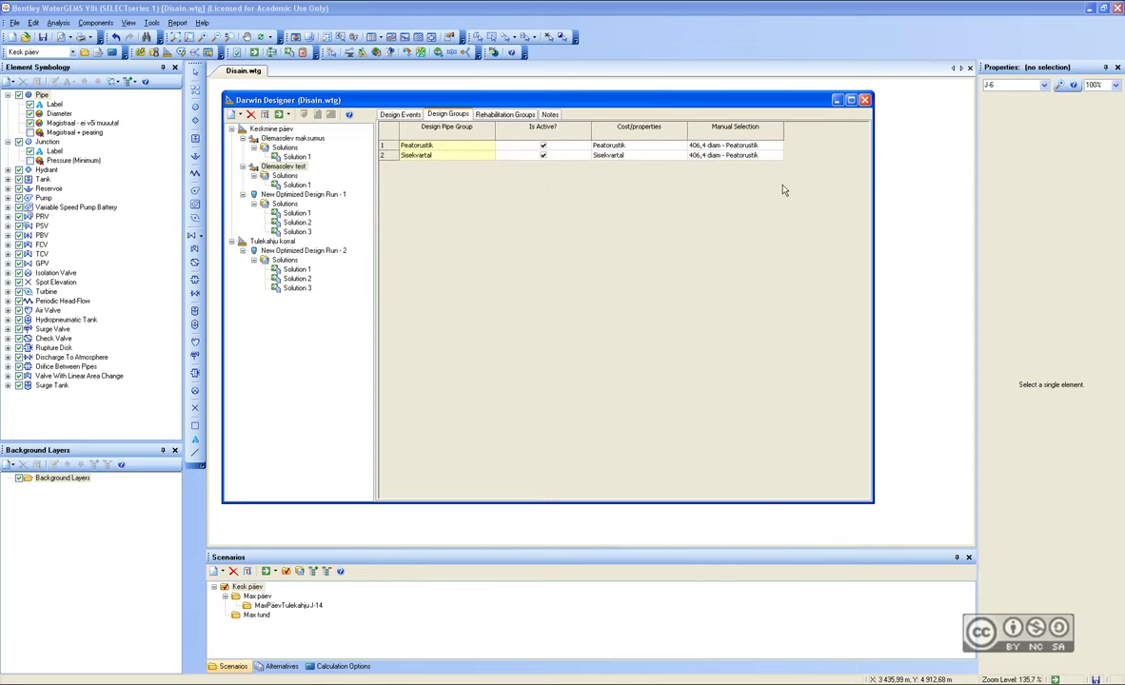
pyautogui.click(285, 176)
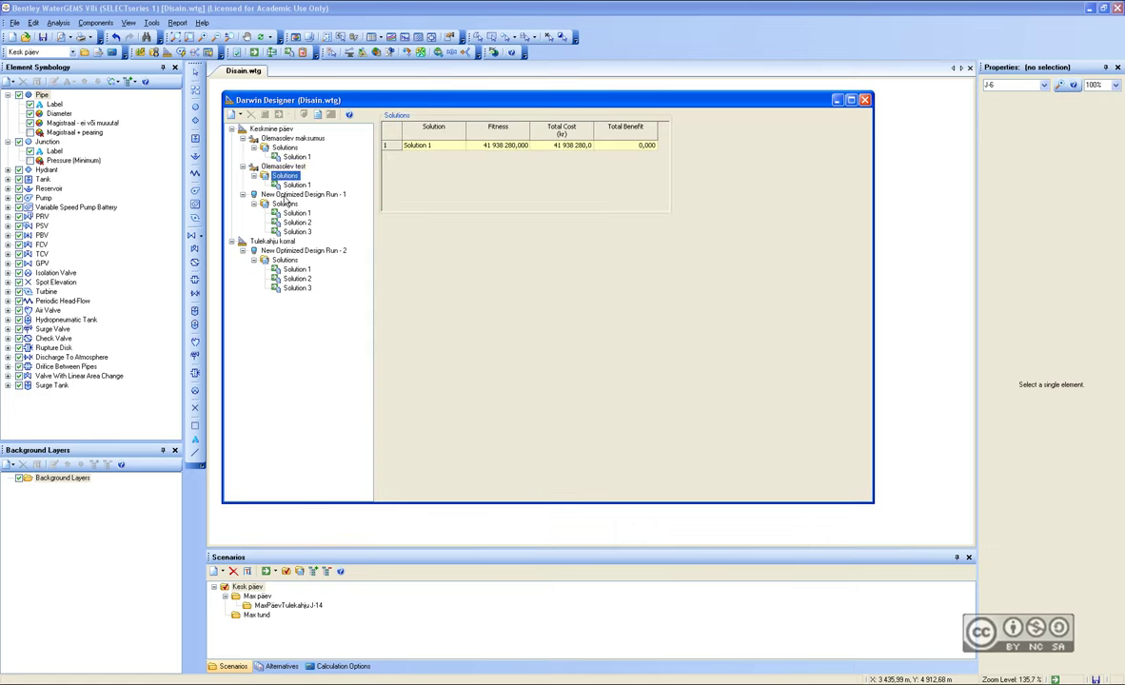
# Review the design events, design groups and Solution 1 node pressures of New Optimized Design Run - 1.
pyautogui.click(285, 196)
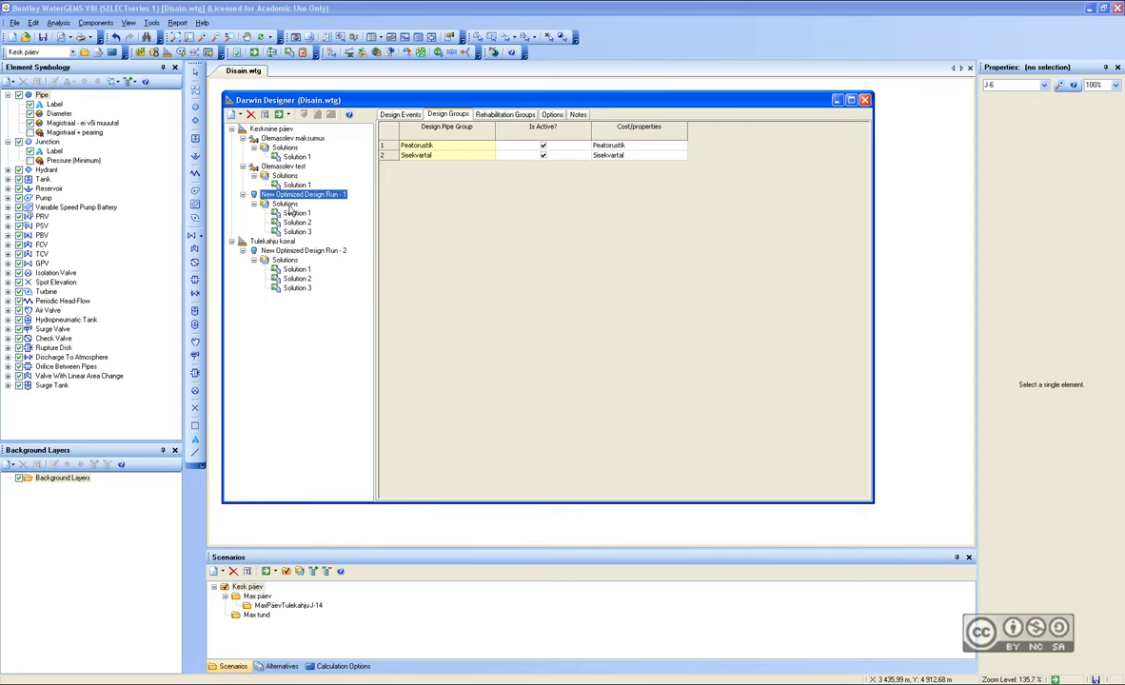
pyautogui.click(271, 196)
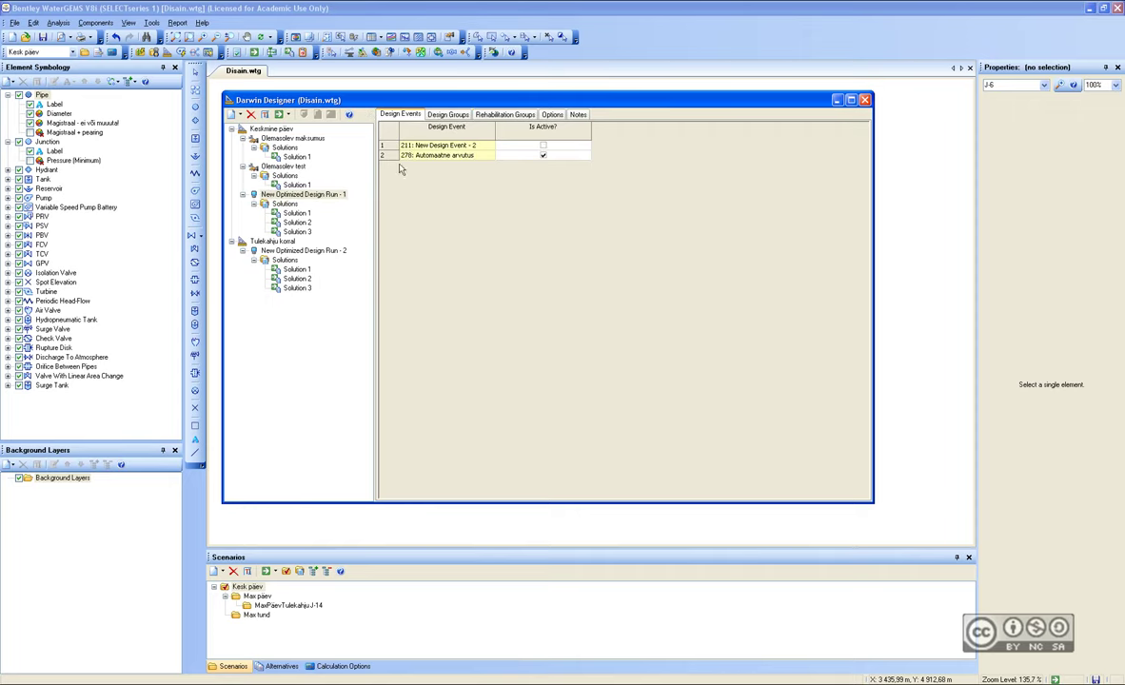
pyautogui.click(262, 193)
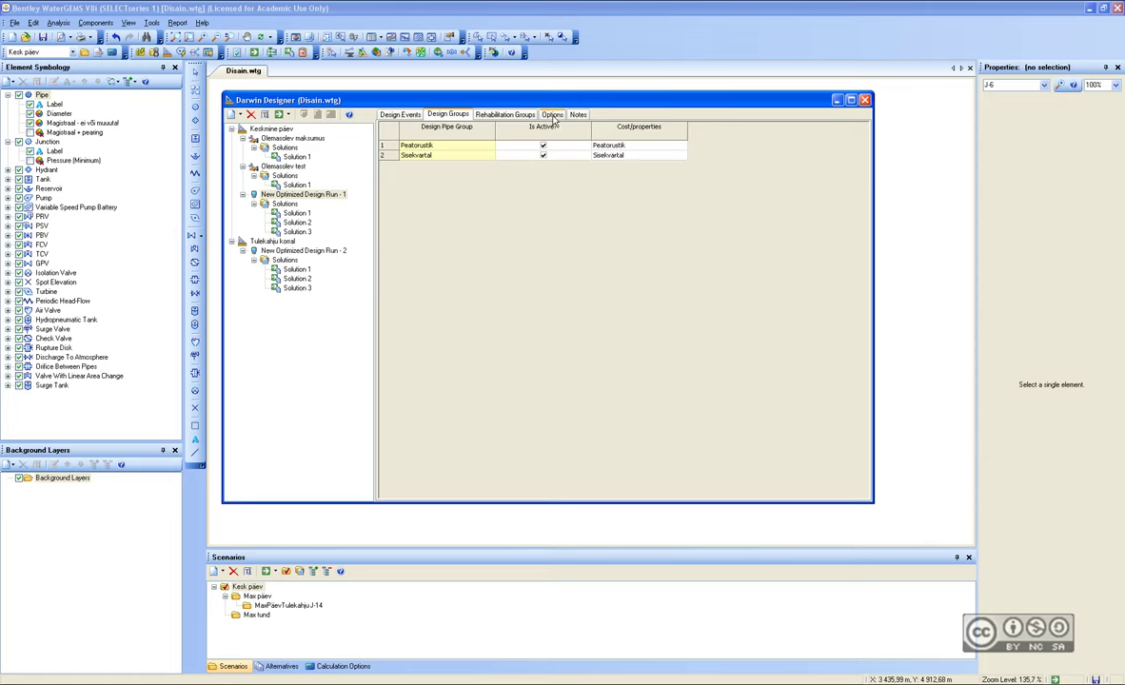
pyautogui.click(295, 214)
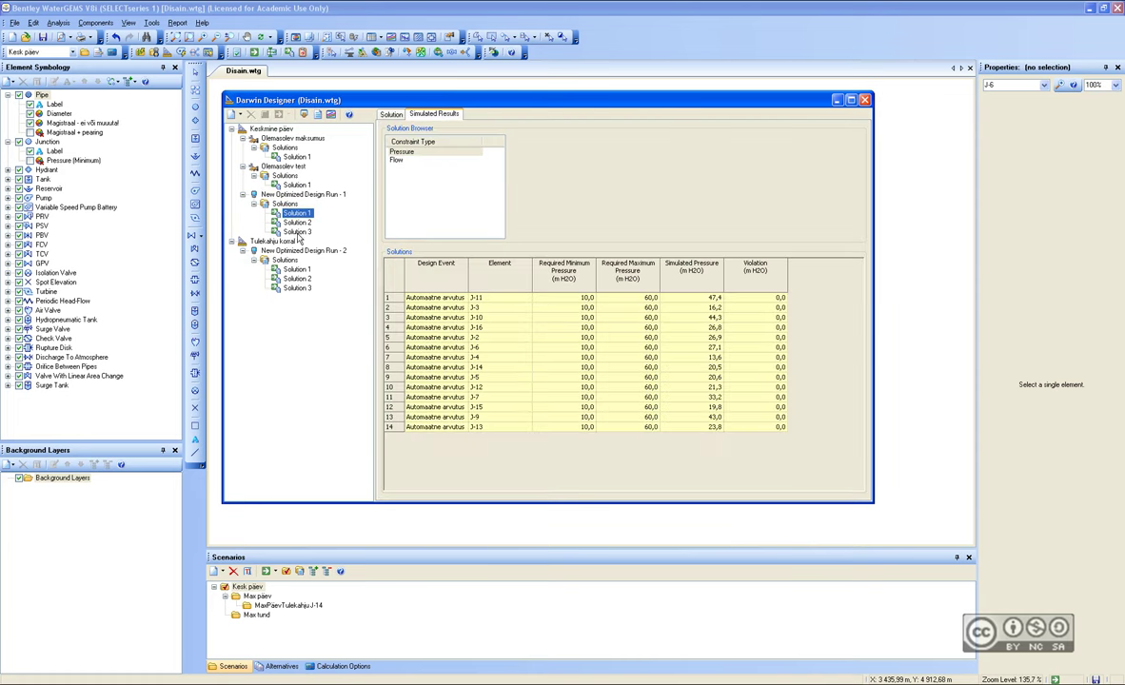
pyautogui.click(291, 194)
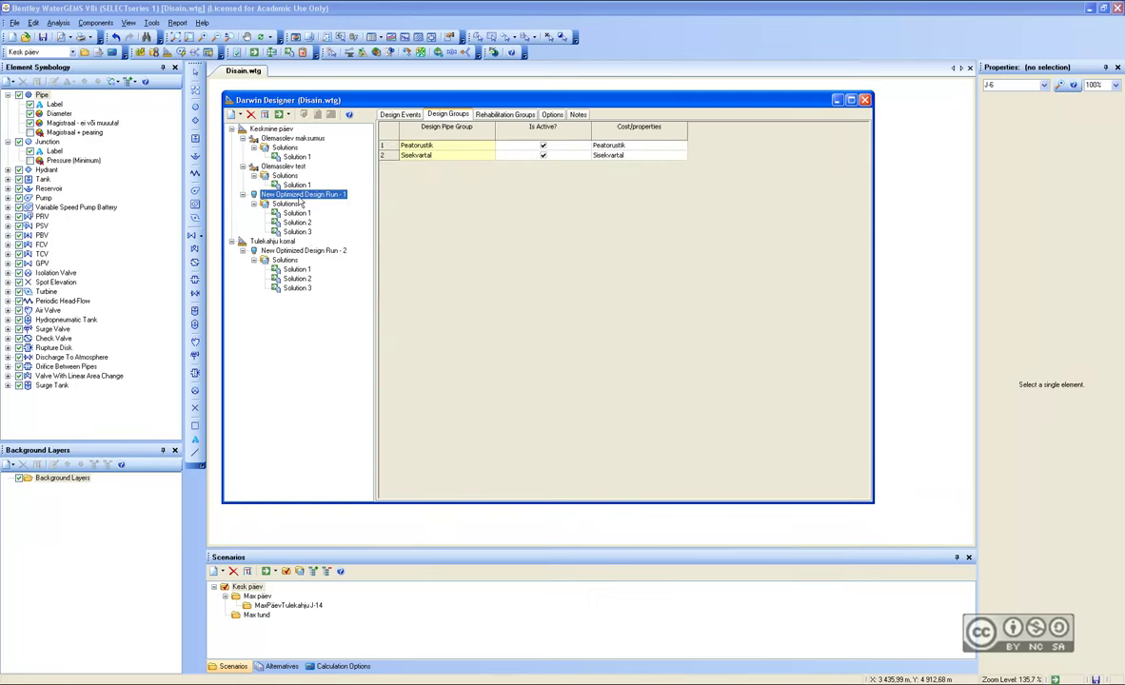
# Check the genetic algorithm options of New Optimized Design Run - 1, leaving 3 solutions to keep, and compare its solutions' total costs.
pyautogui.click(554, 115)
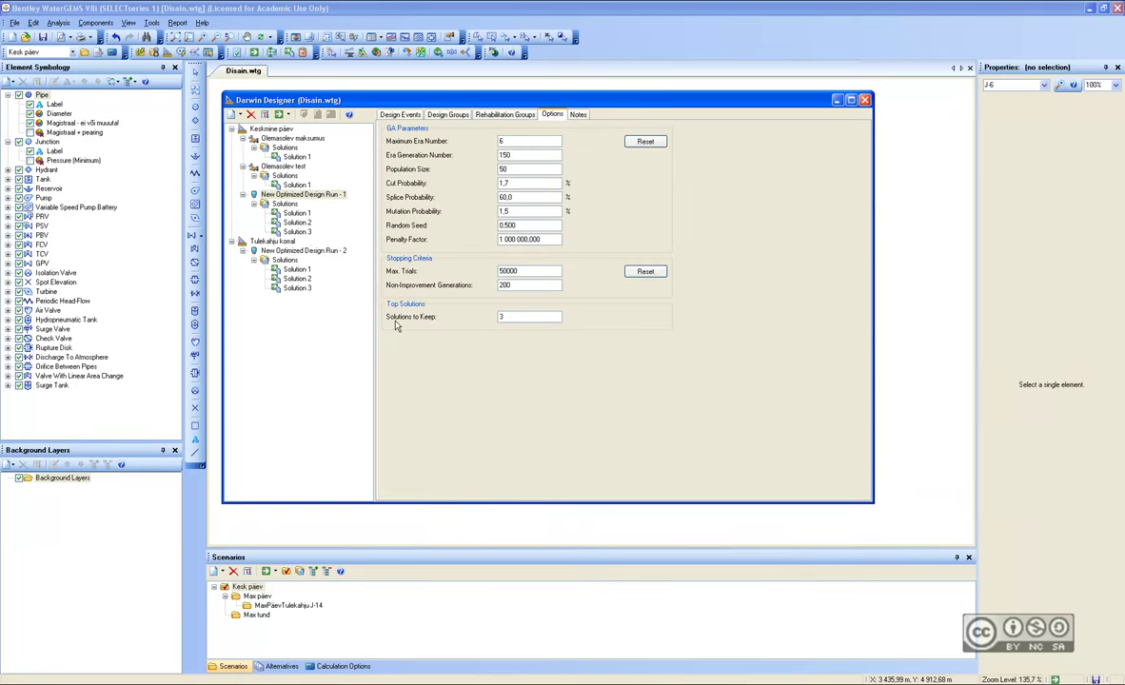
pyautogui.doubleClick(516, 316)
pyautogui.write('3')
pyautogui.click(526, 315)
pyautogui.doubleClick(515, 318)
pyautogui.click(296, 213)
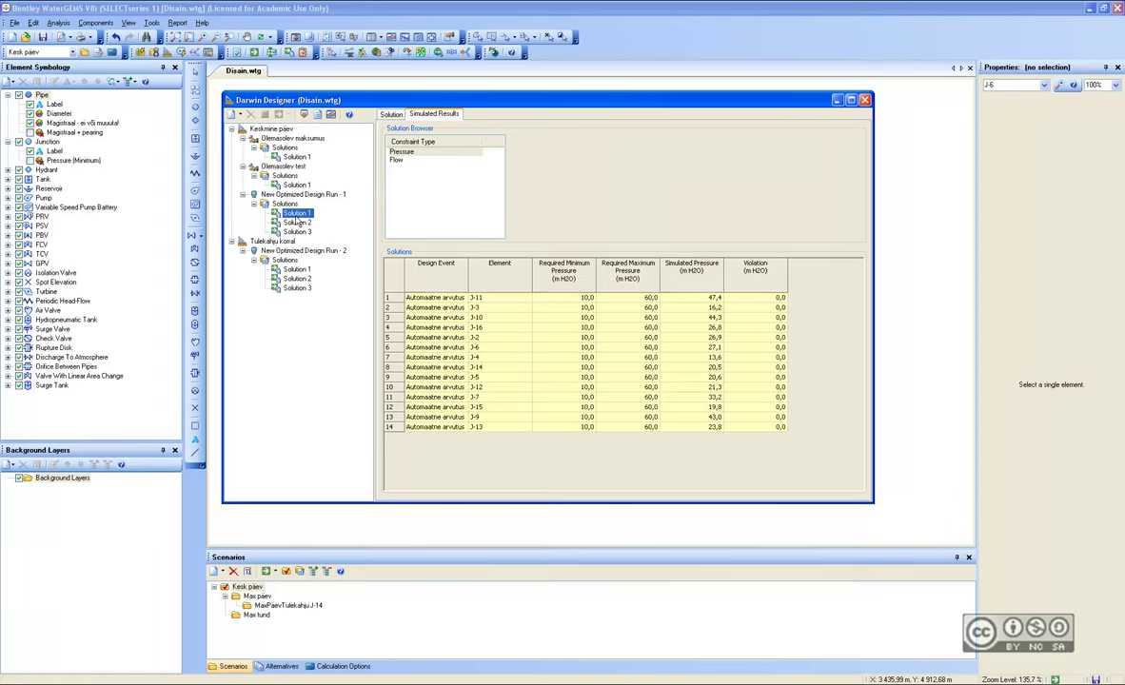
pyautogui.click(283, 203)
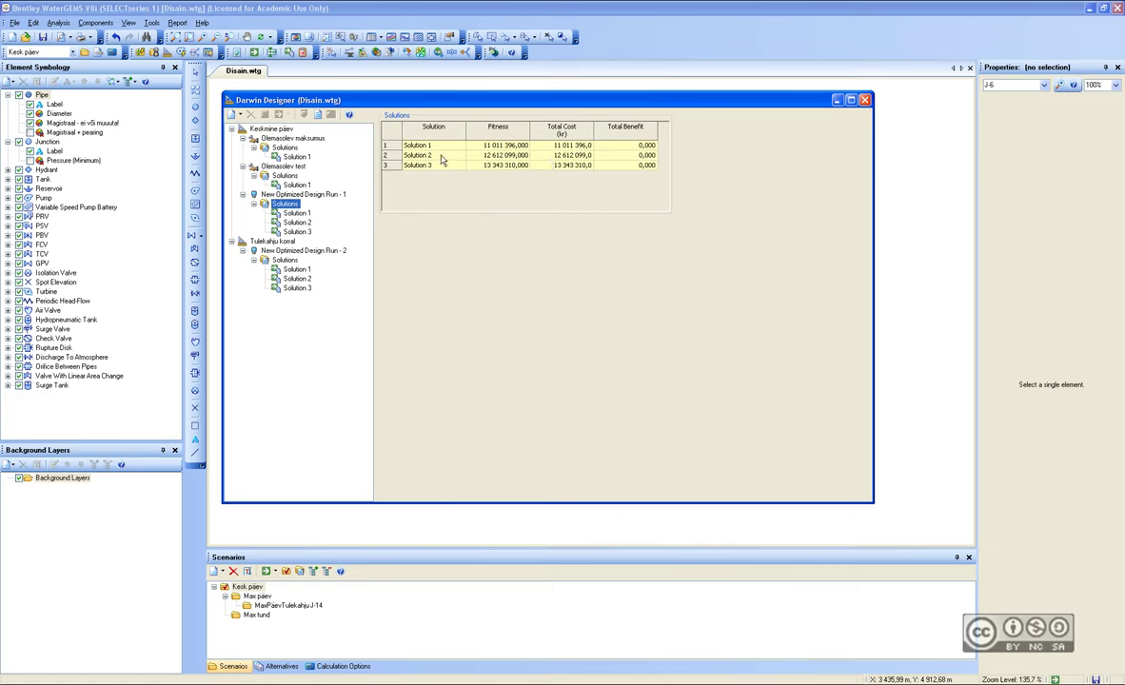
# Review the Tulekahju korral study's representative scenario and pressure constraints, plus its run's solution costs and Solution 1 pressures.
pyautogui.click(273, 242)
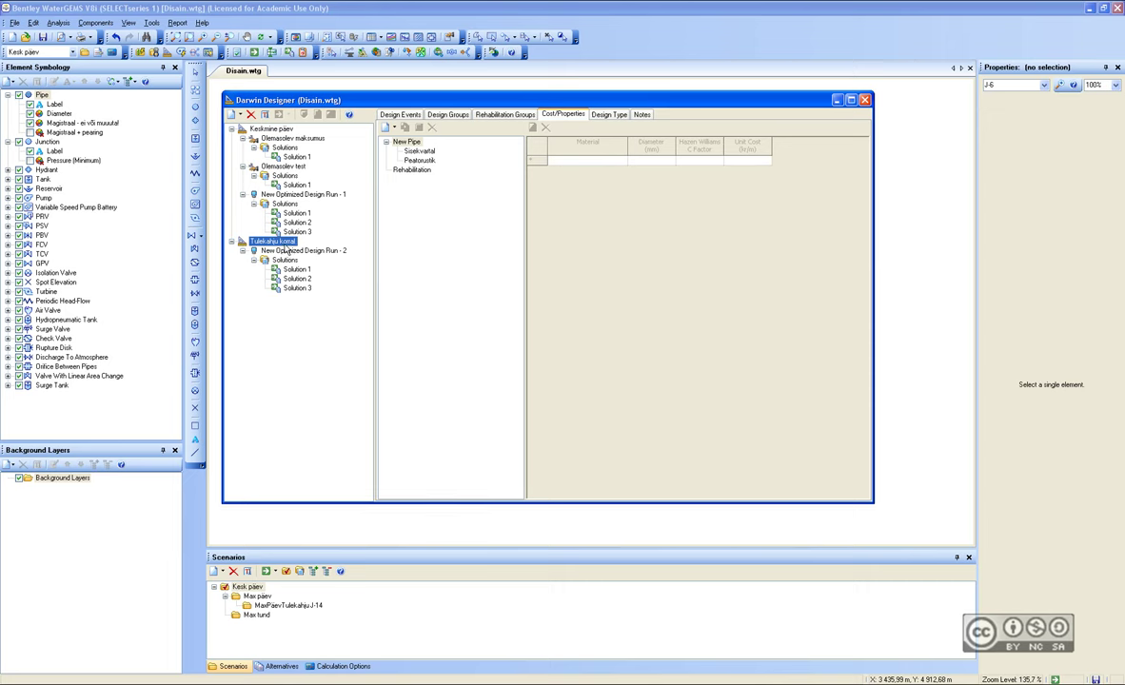
pyautogui.click(401, 115)
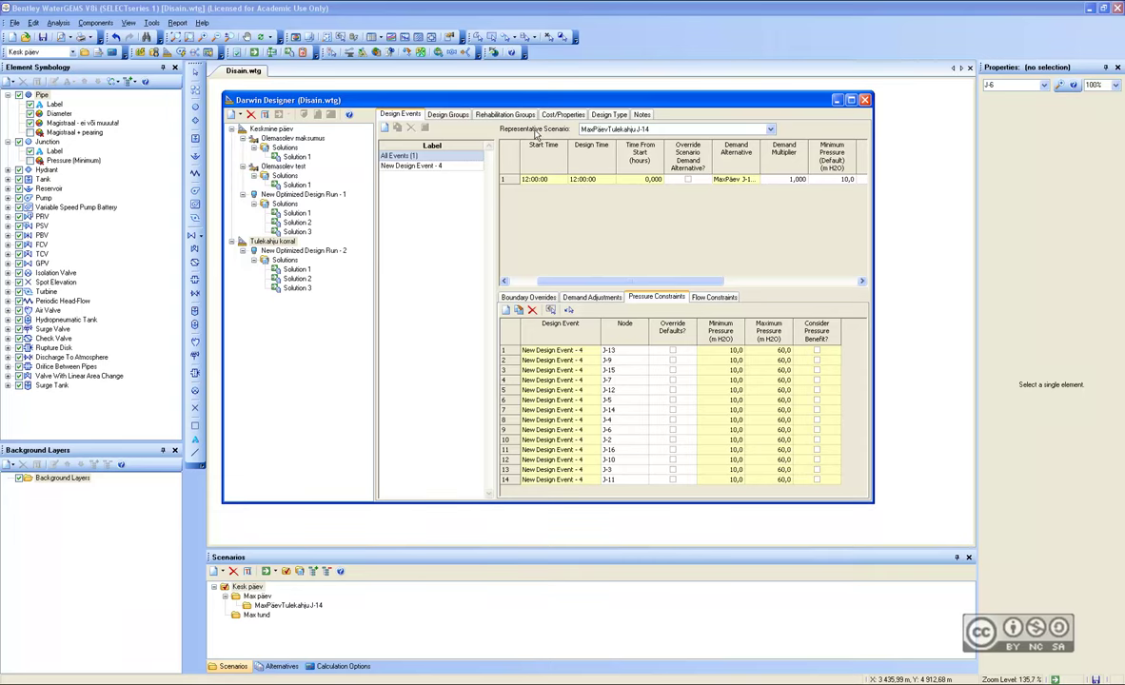
pyautogui.click(272, 259)
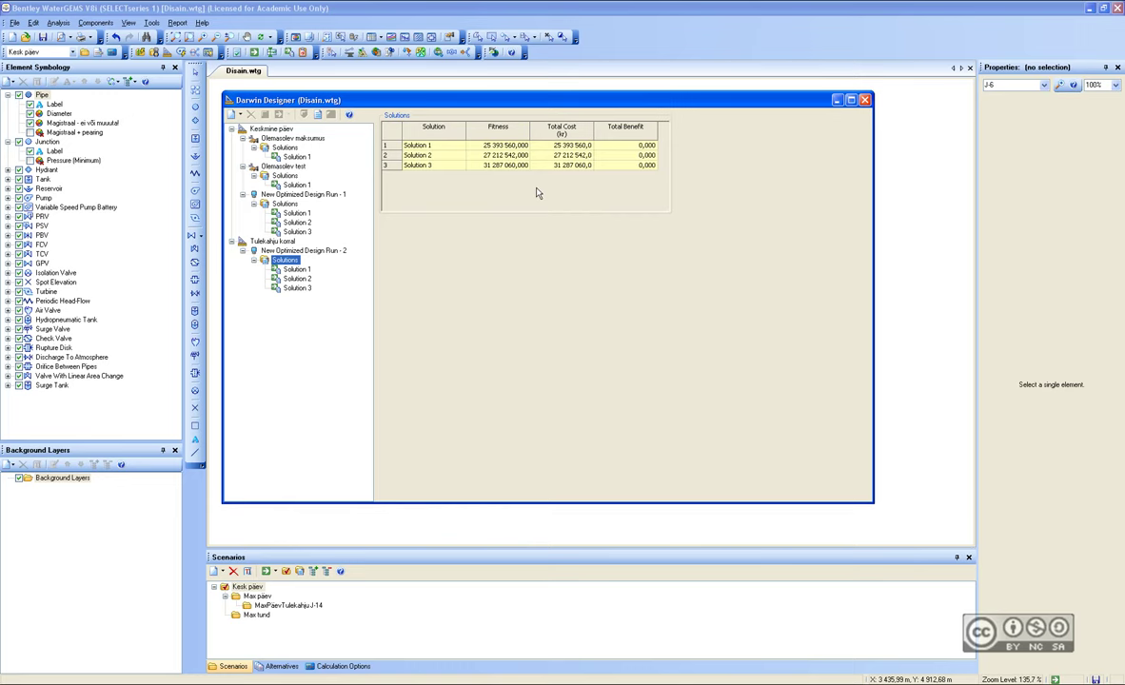
pyautogui.moveTo(536, 99)
pyautogui.mouseDown()
pyautogui.moveTo(222, 74)
pyautogui.moveTo(634, 105)
pyautogui.mouseUp()
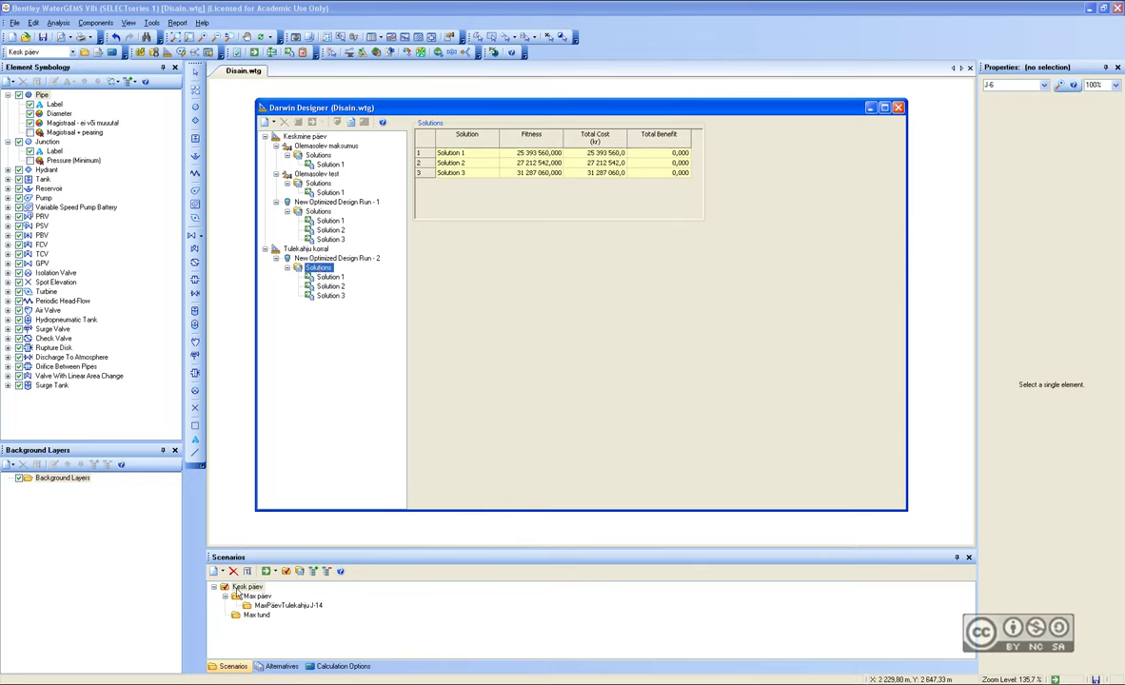
pyautogui.click(328, 277)
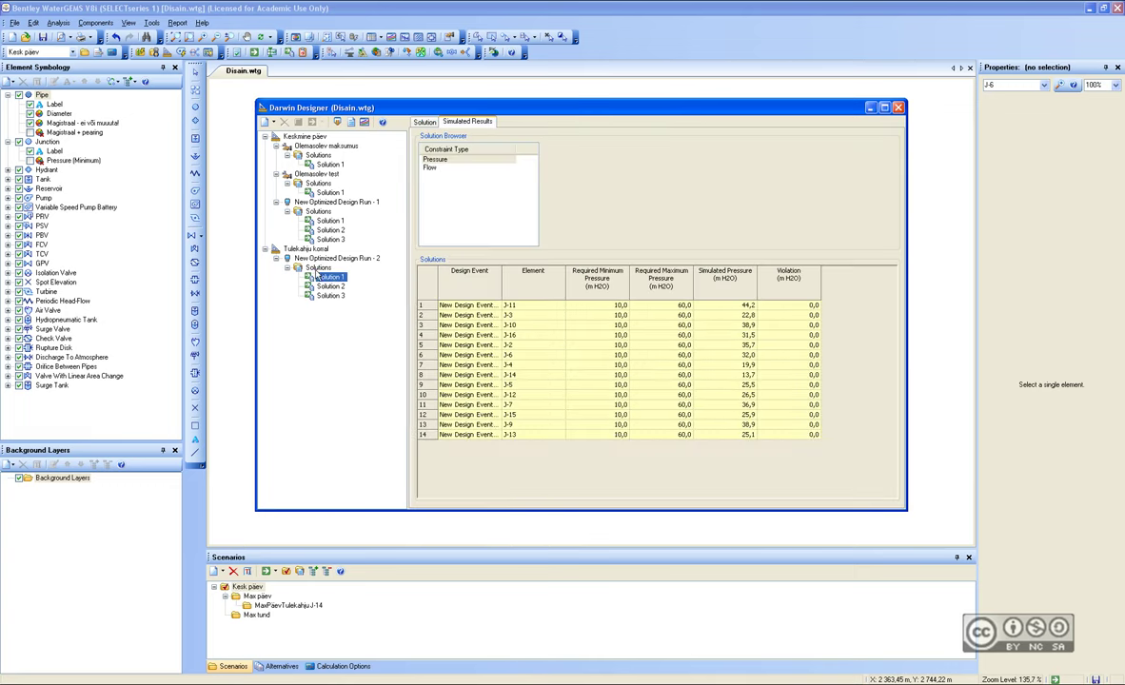
pyautogui.click(316, 268)
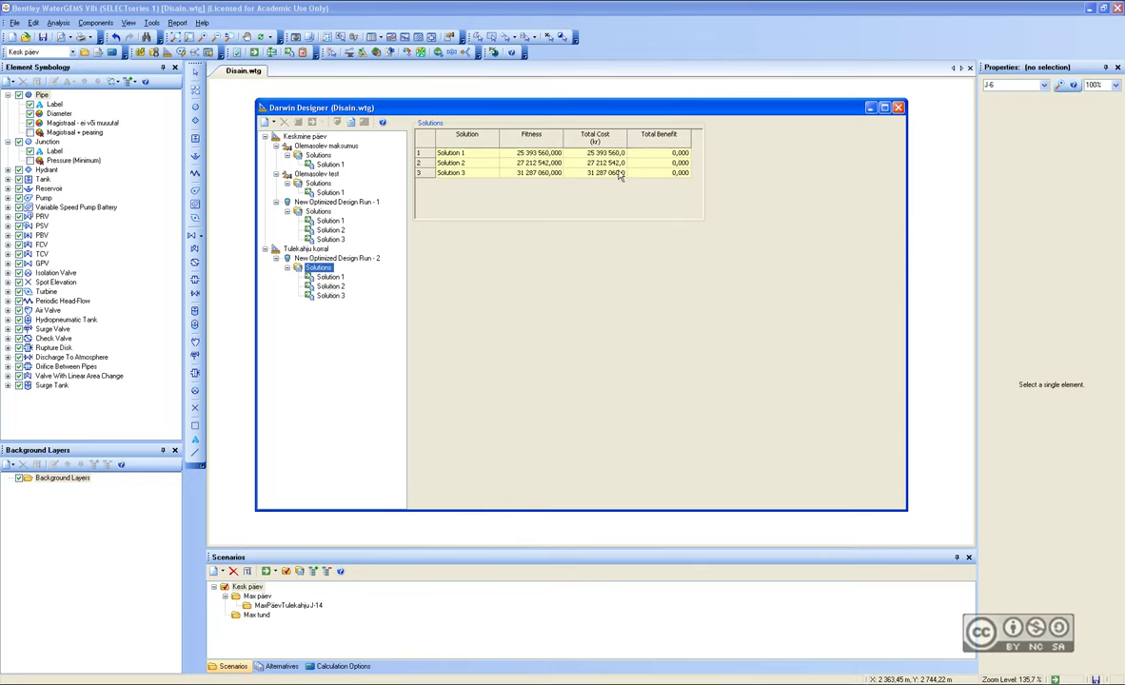
# Export Solution 1 of New Optimized Design Run - 2 as a scenario and physical alternative, both named New Optimized Design Run - 2 - 1.
pyautogui.click(331, 277)
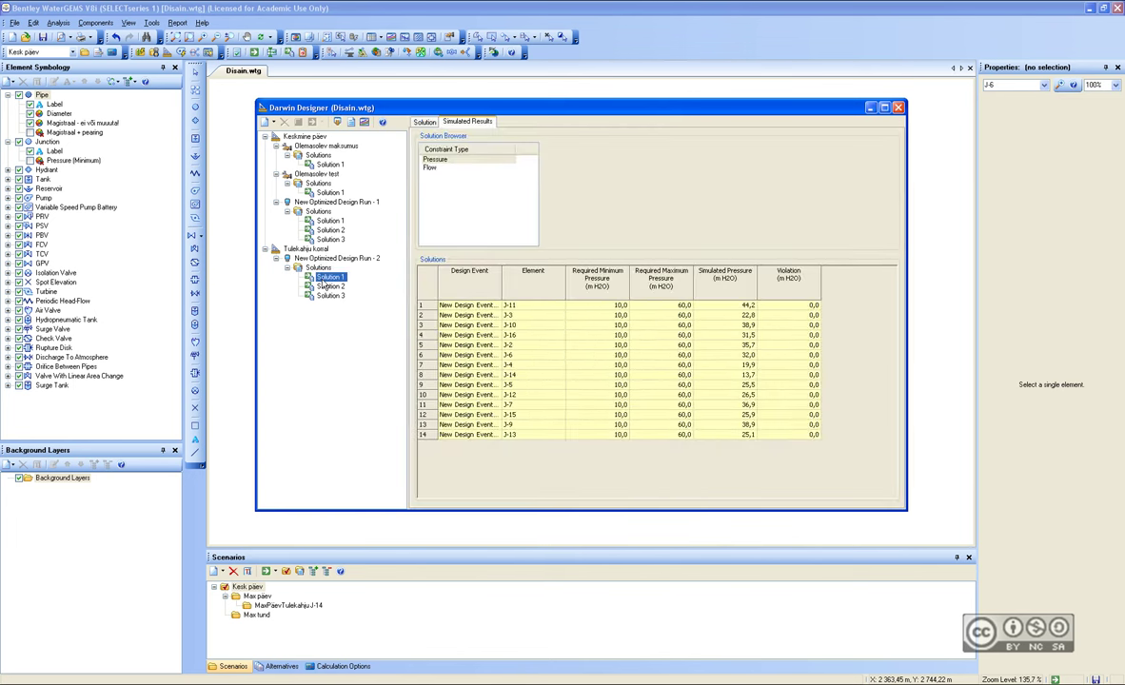
pyautogui.click(337, 123)
pyautogui.moveTo(566, 217); pyautogui.dragTo(560, 207)
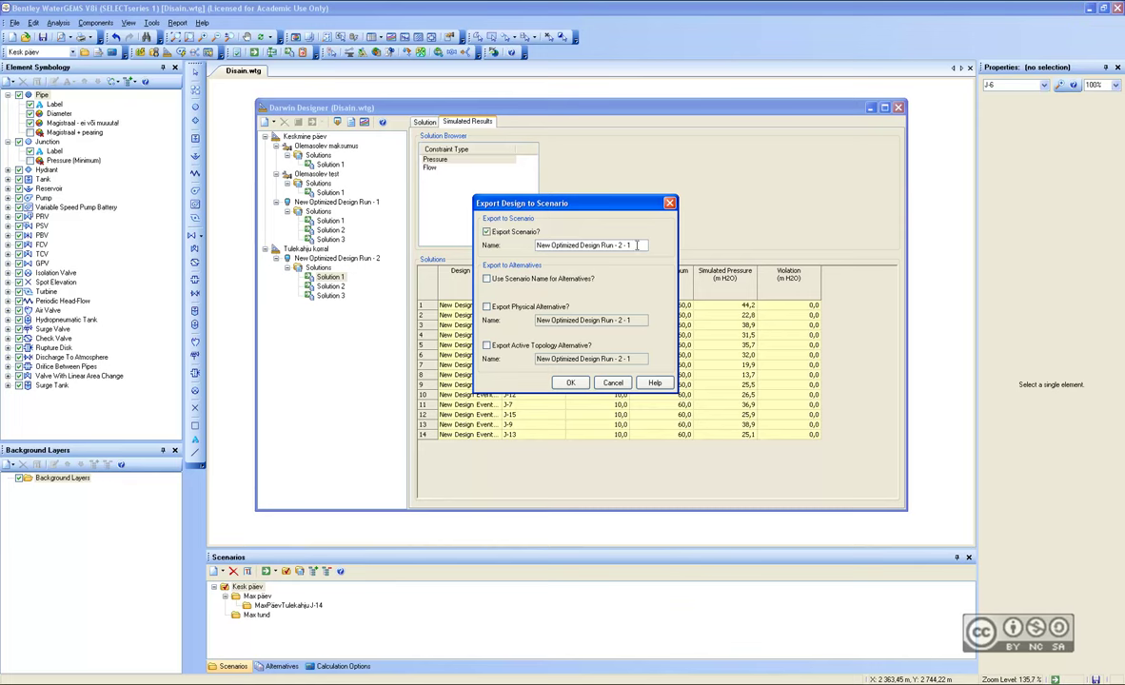
pyautogui.click(487, 232)
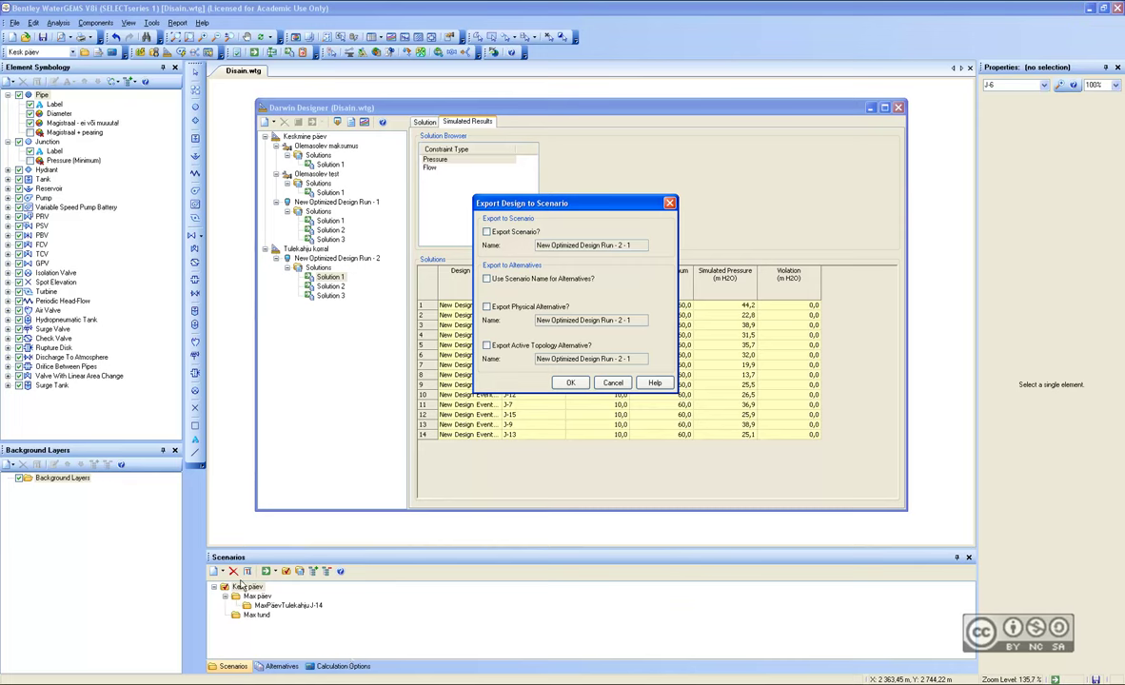
pyautogui.click(487, 233)
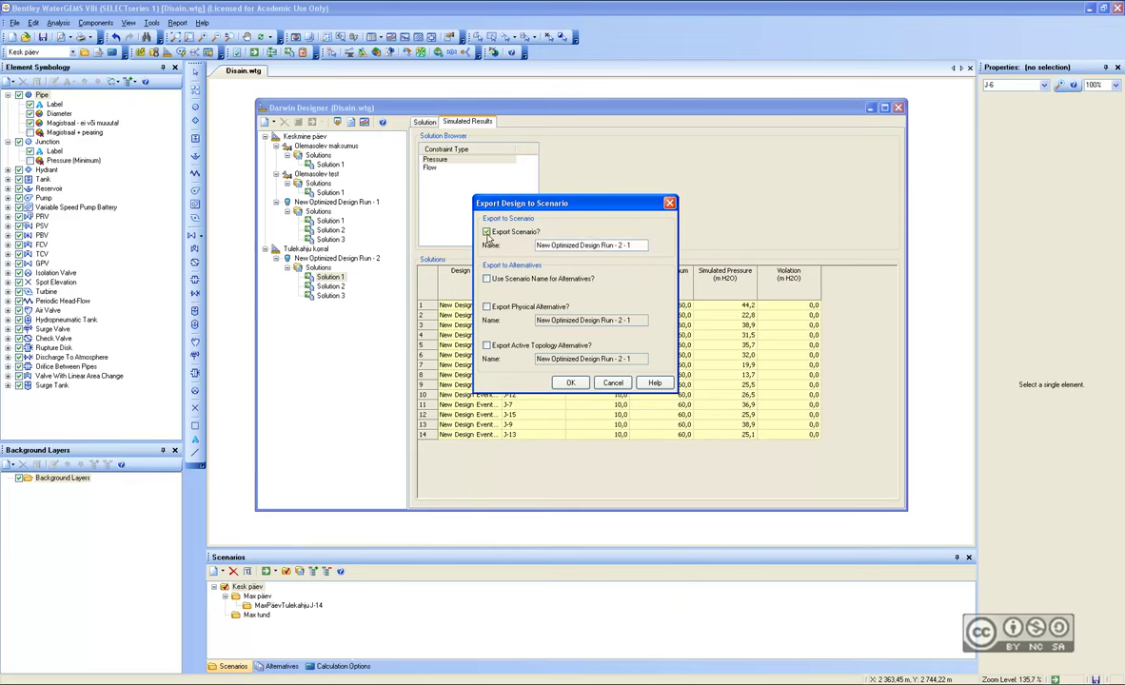
pyautogui.click(639, 246)
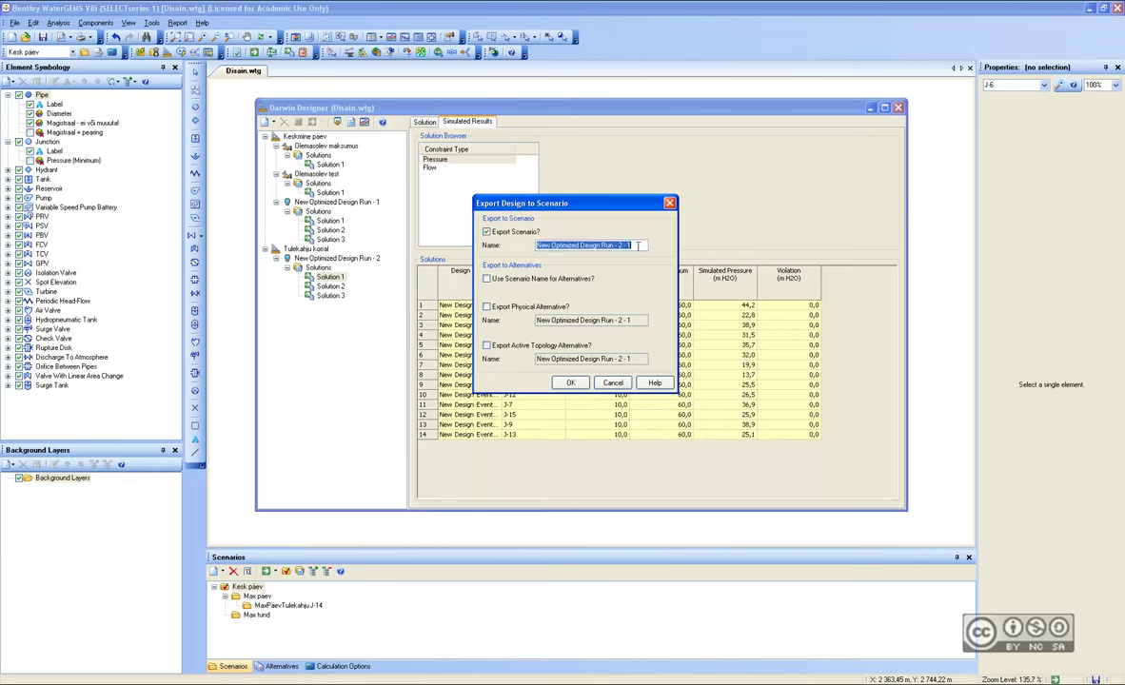
pyautogui.click(635, 246)
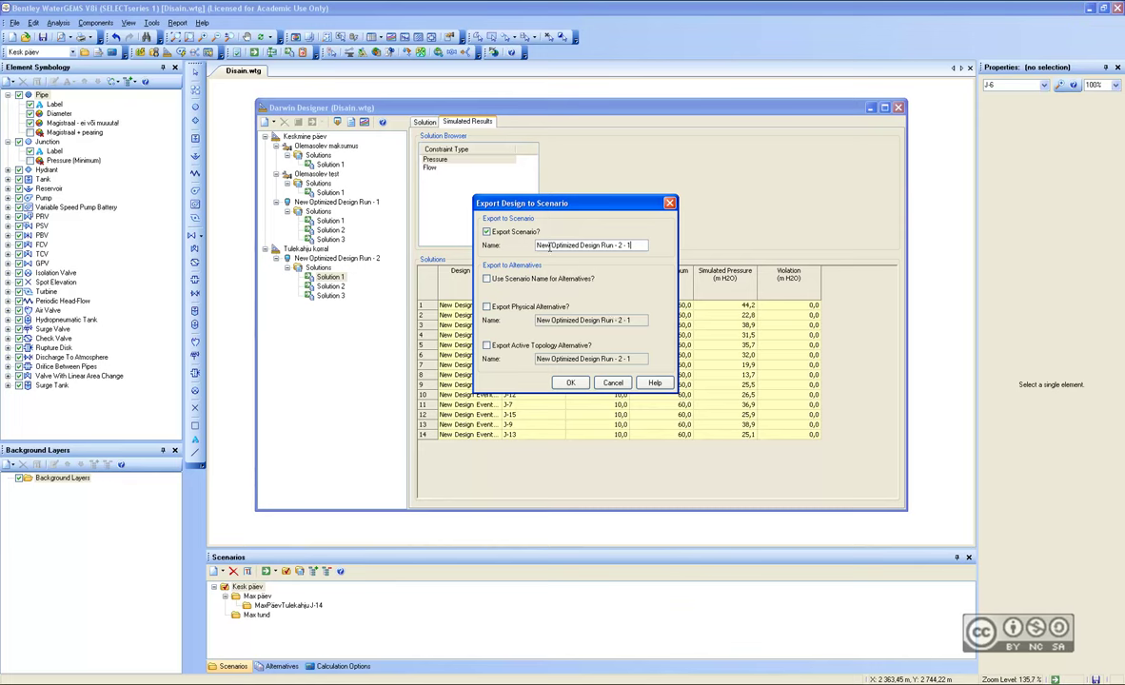
pyautogui.click(538, 307)
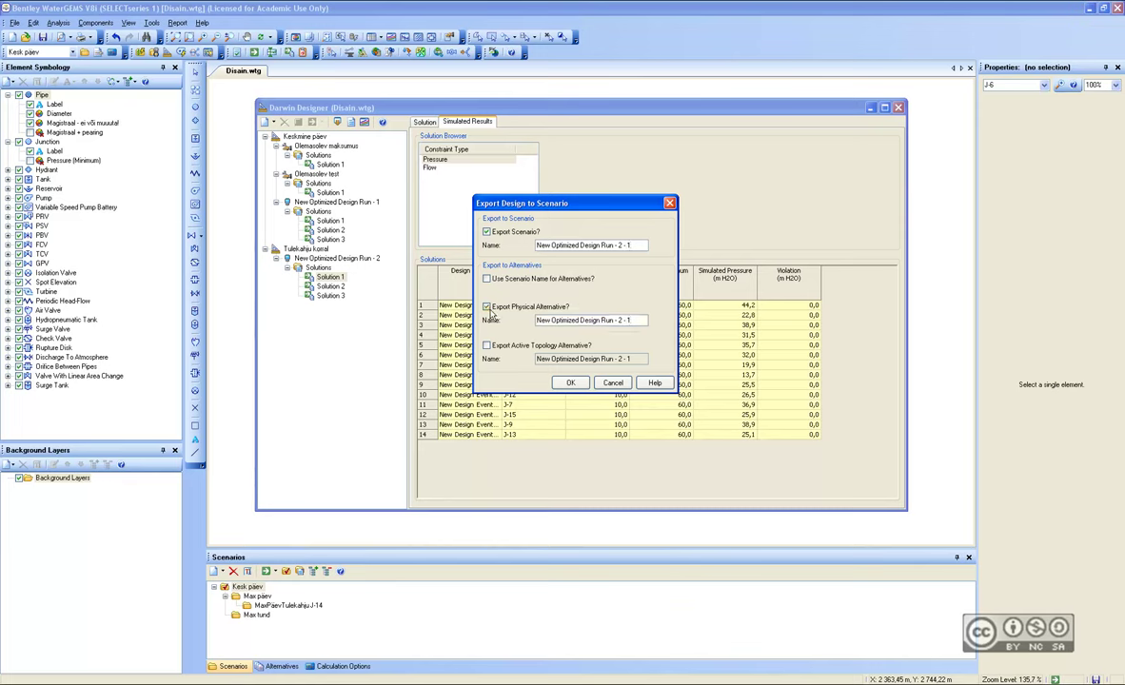
pyautogui.moveTo(536, 319); pyautogui.dragTo(636, 320)
pyautogui.click(638, 320)
pyautogui.moveTo(572, 200); pyautogui.dragTo(571, 194)
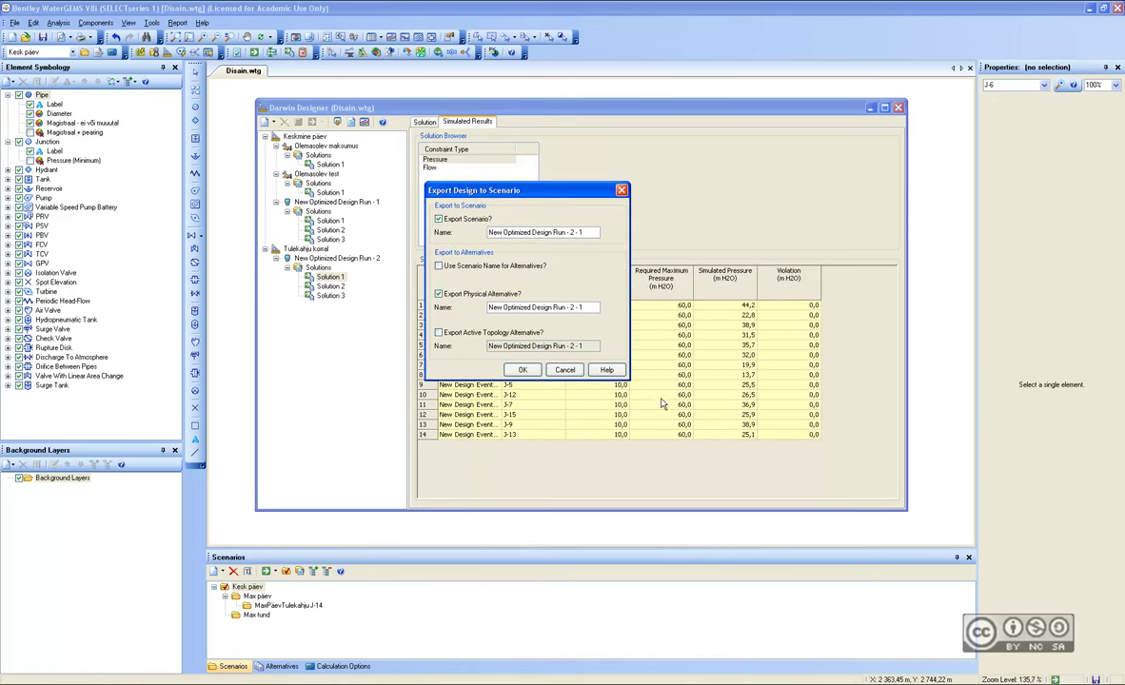
pyautogui.click(530, 374)
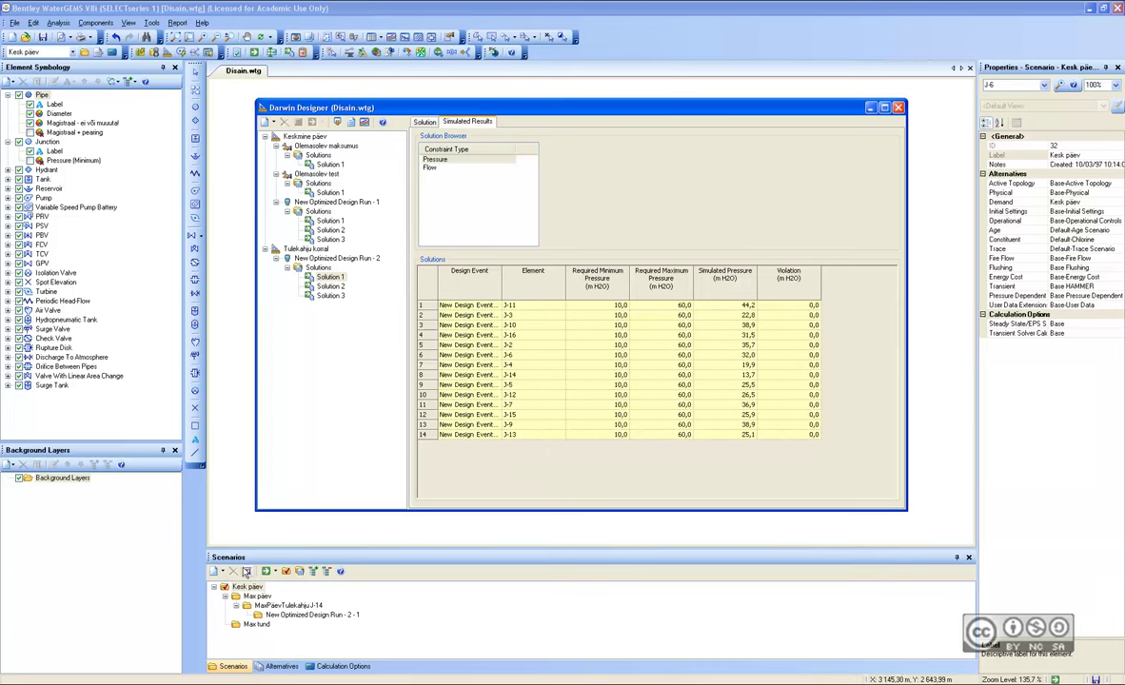
# Check the exported scenario's physical alternative and review the pipe diameters stored in its pipe table.
pyautogui.click(290, 615)
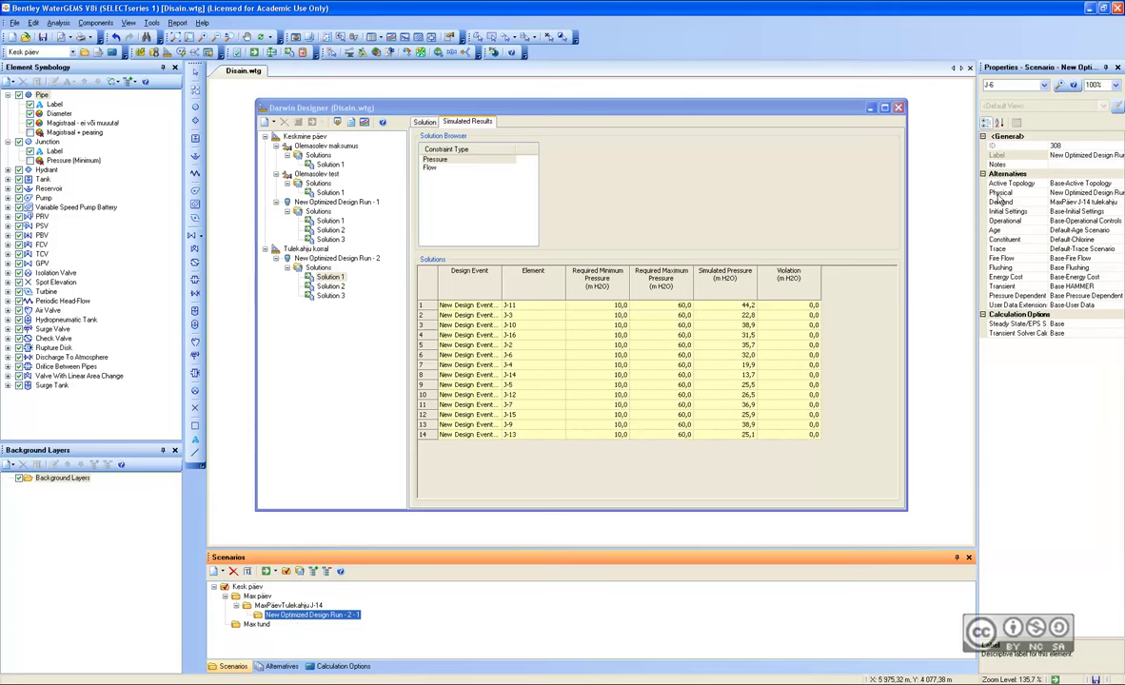
pyautogui.click(1079, 193)
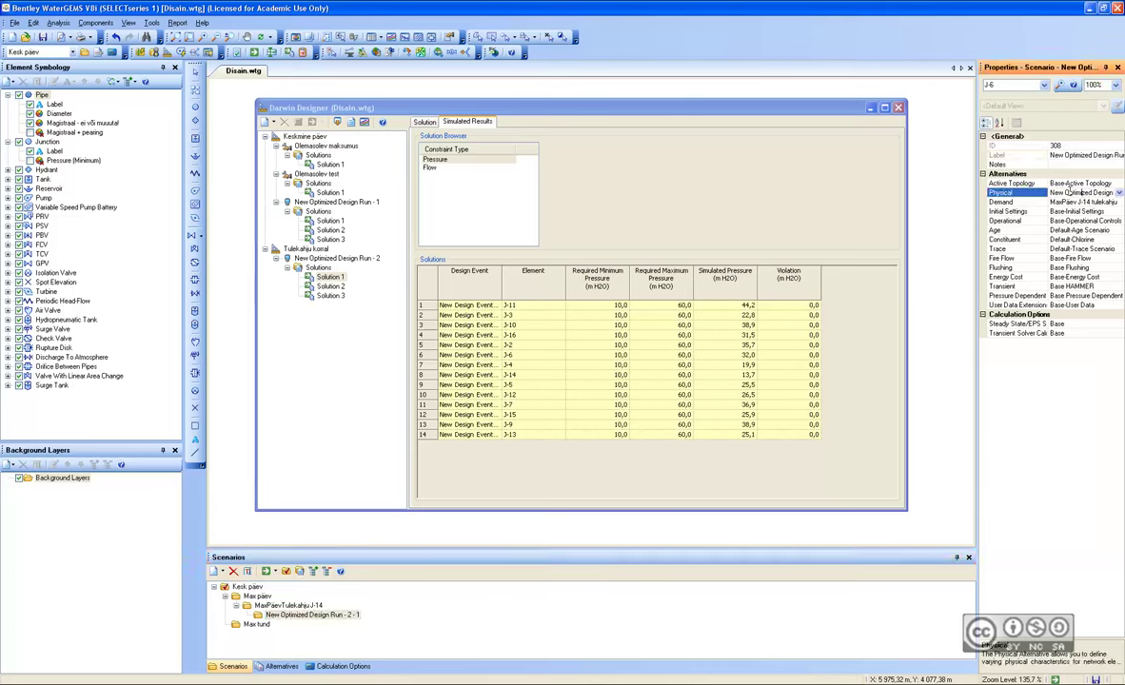
pyautogui.click(282, 666)
pyautogui.click(297, 623)
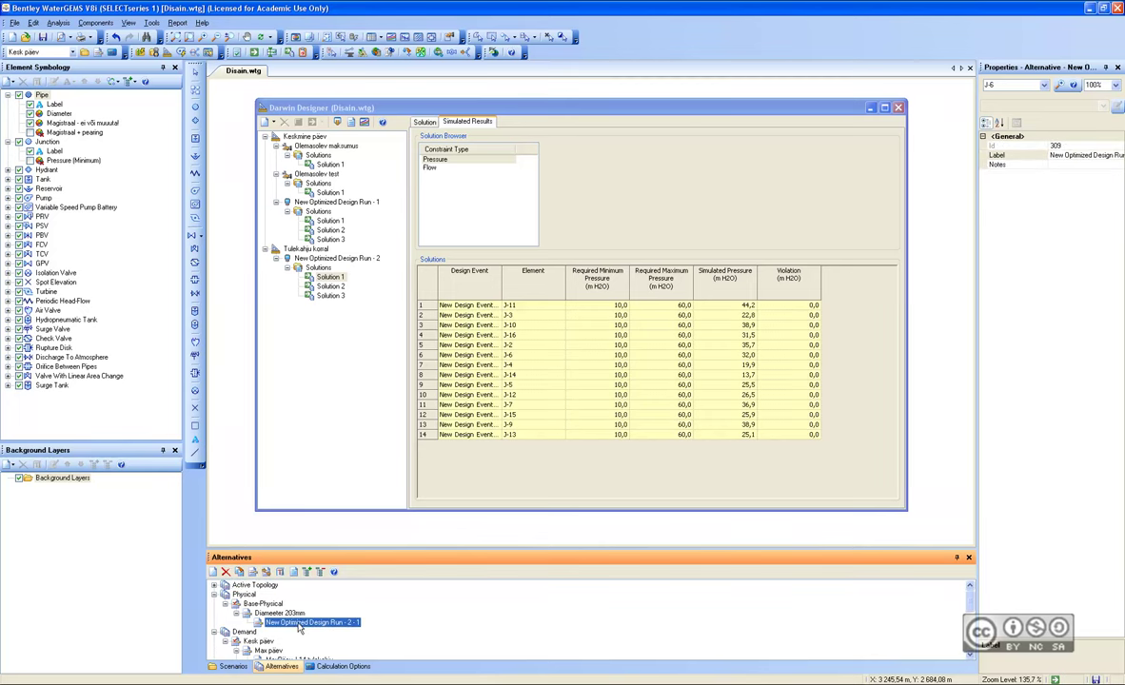
pyautogui.click(279, 572)
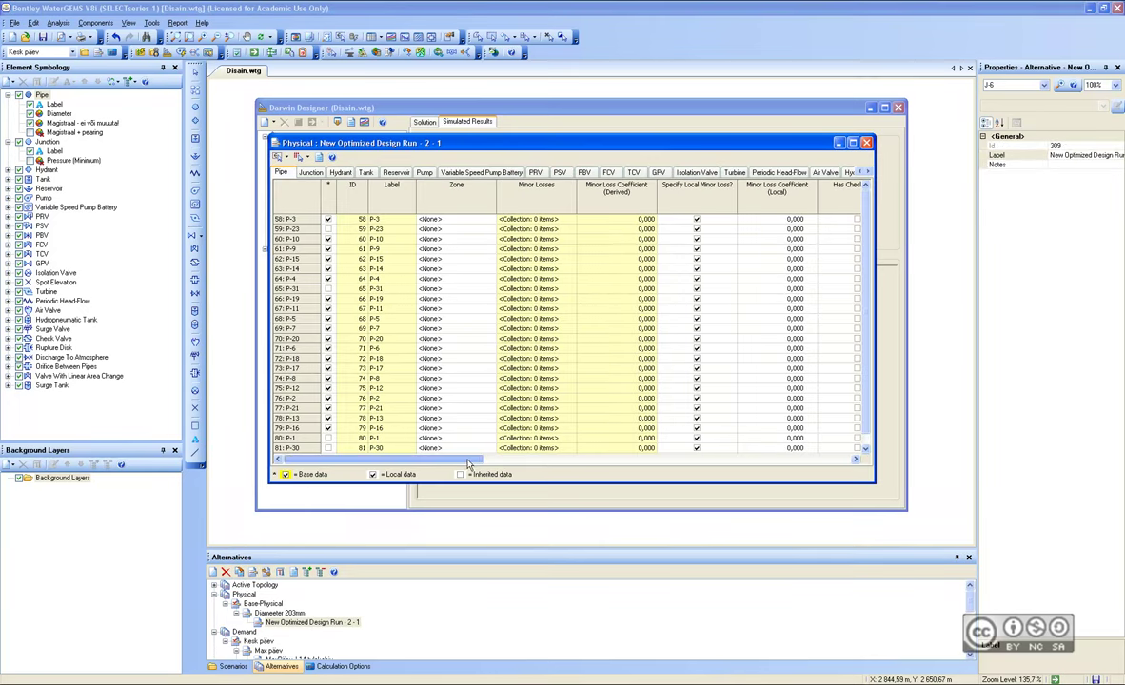
pyautogui.moveTo(469, 461); pyautogui.dragTo(800, 463)
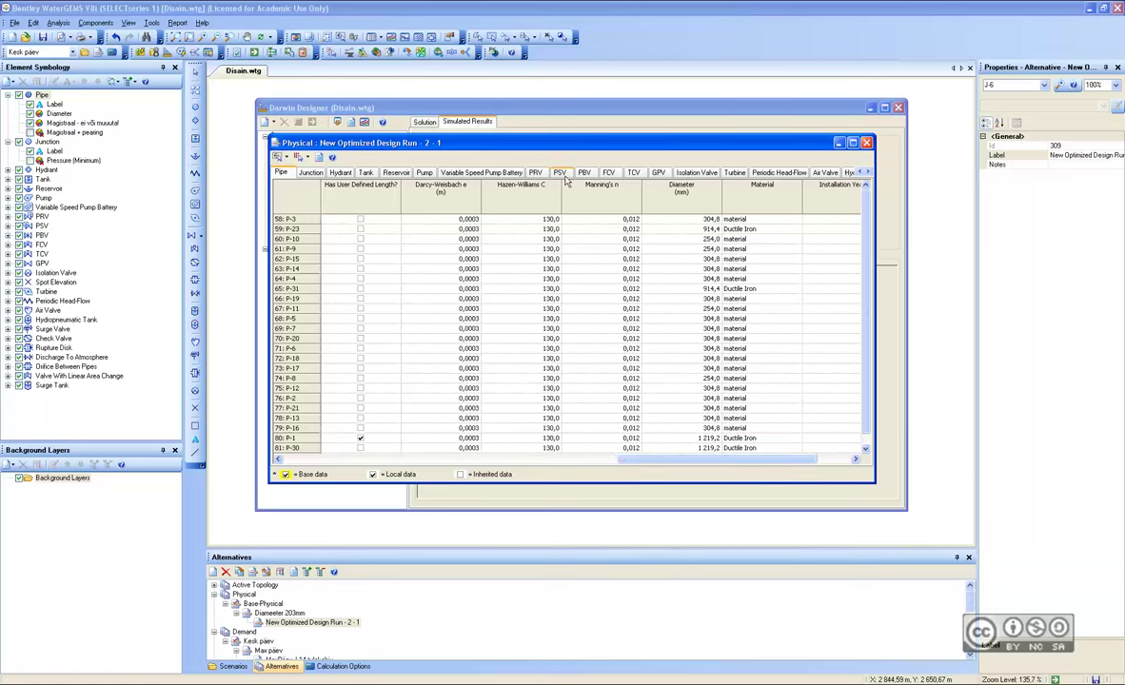
pyautogui.click(866, 142)
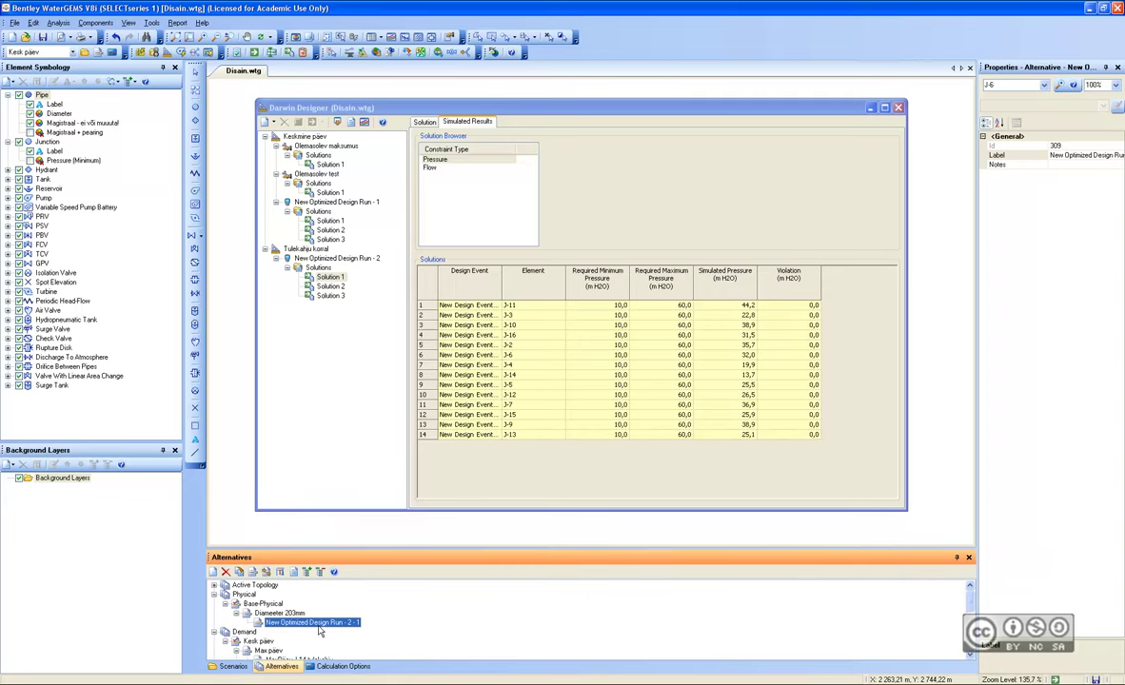
# Close Darwin Designer and enlarge the list of alternatives below the network drawing.
pyautogui.moveTo(790, 105)
pyautogui.mouseDown()
pyautogui.moveTo(769, 98)
pyautogui.moveTo(783, 106)
pyautogui.mouseUp()
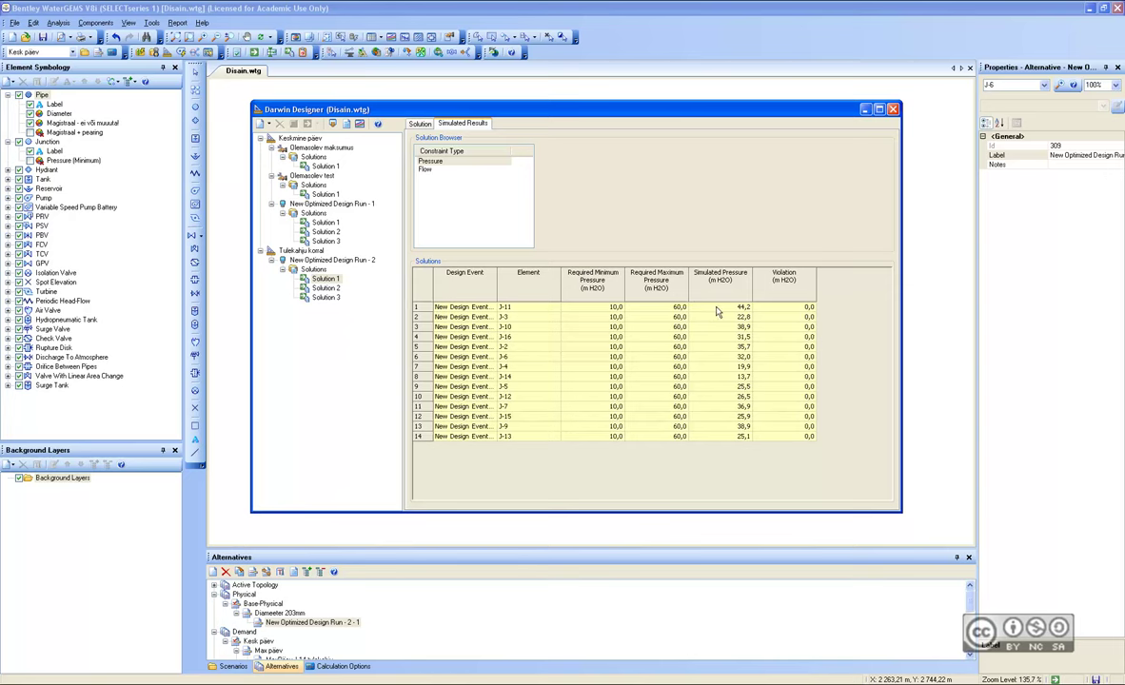
pyautogui.click(894, 110)
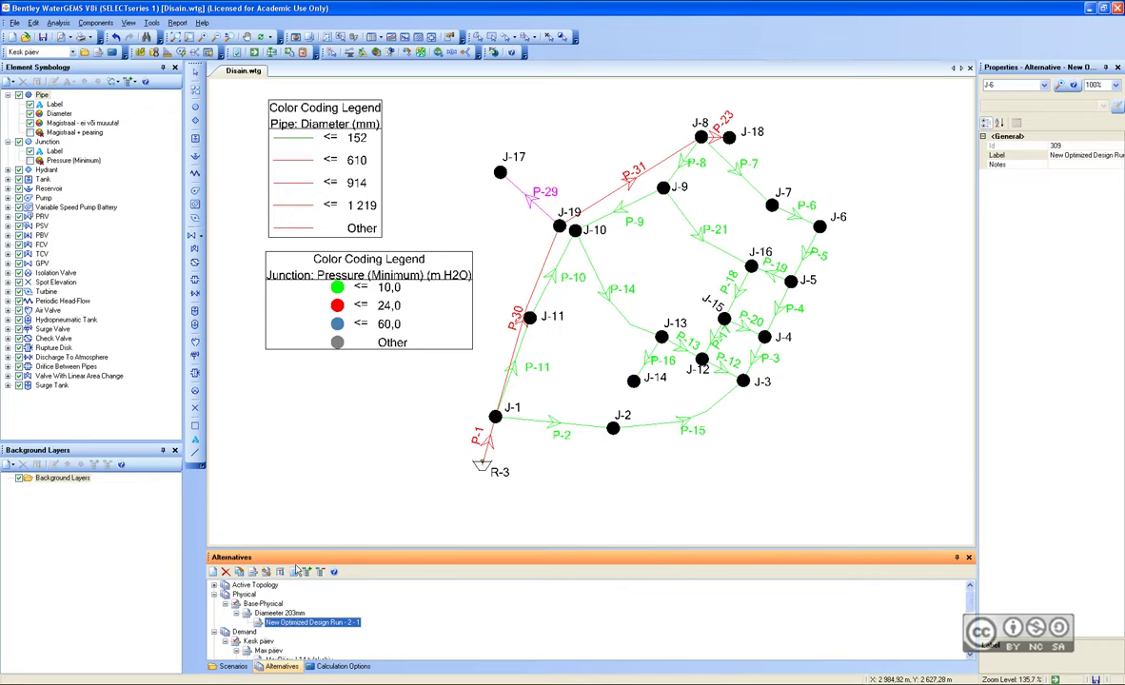
pyautogui.moveTo(378, 548); pyautogui.dragTo(379, 506)
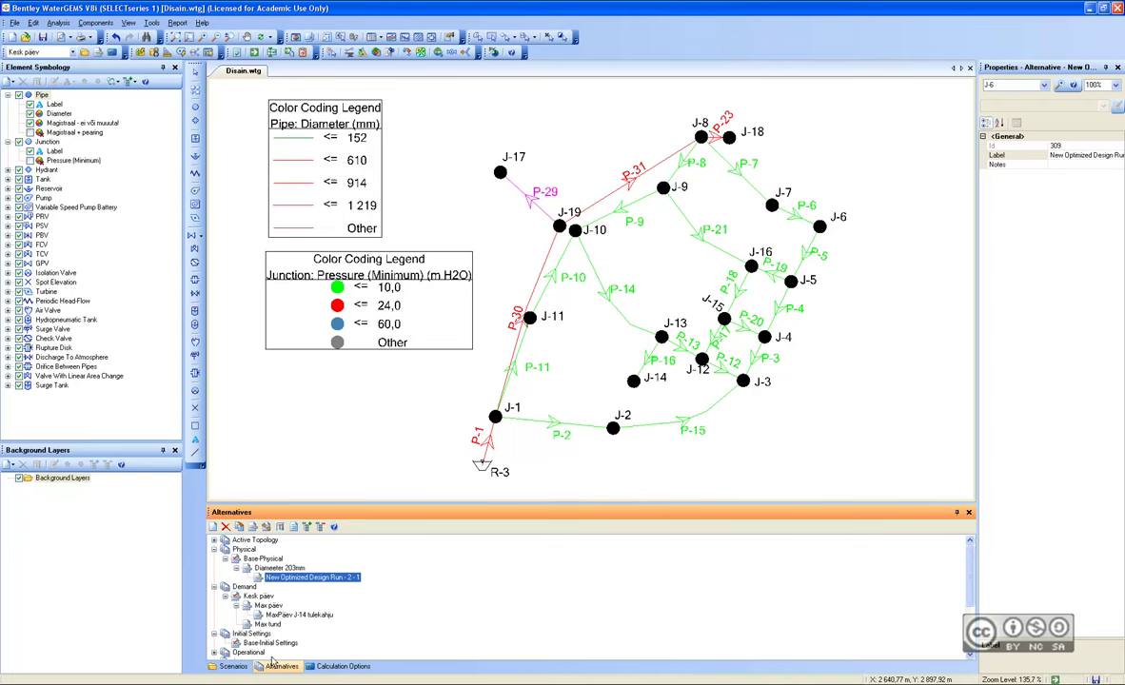
# Set the demand alternative of the New Optimized Design Run - 2 - 1 scenario to Kesk päev.
pyautogui.click(232, 667)
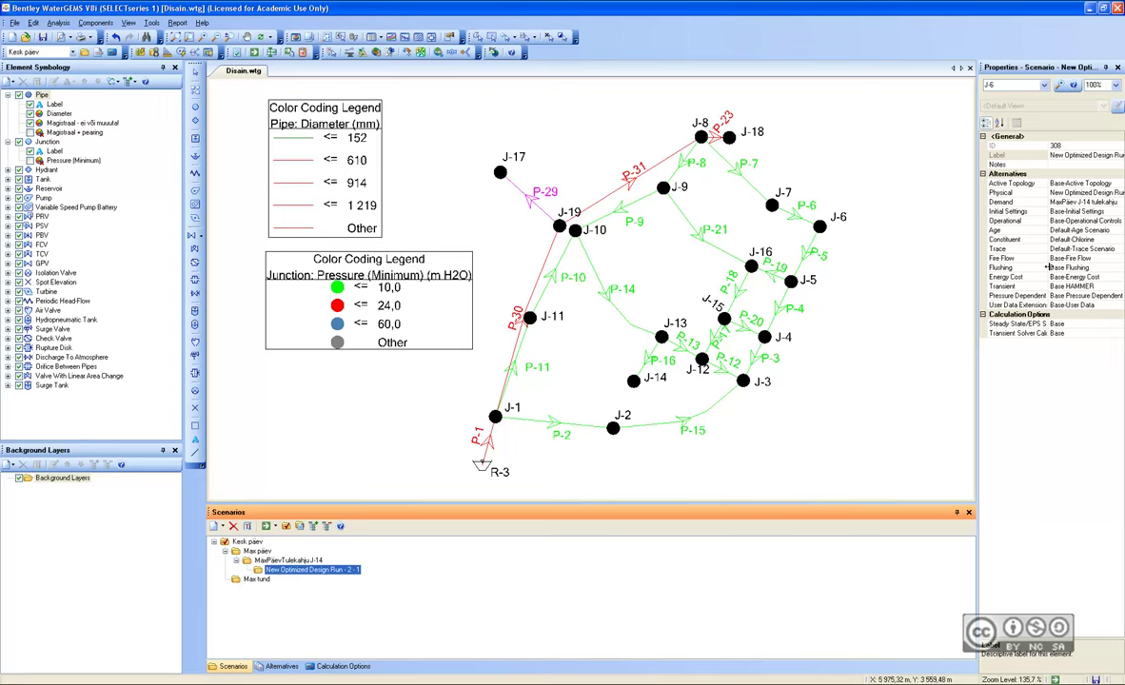
pyautogui.click(1080, 202)
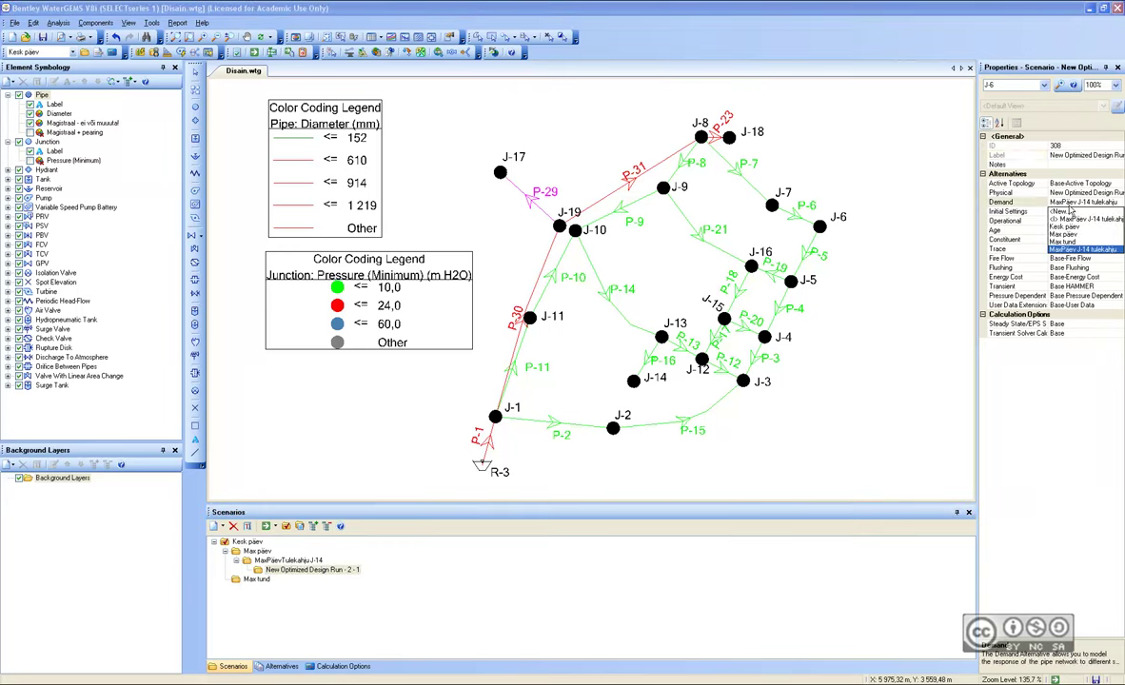
pyautogui.click(1080, 202)
pyautogui.click(1062, 228)
pyautogui.click(306, 570)
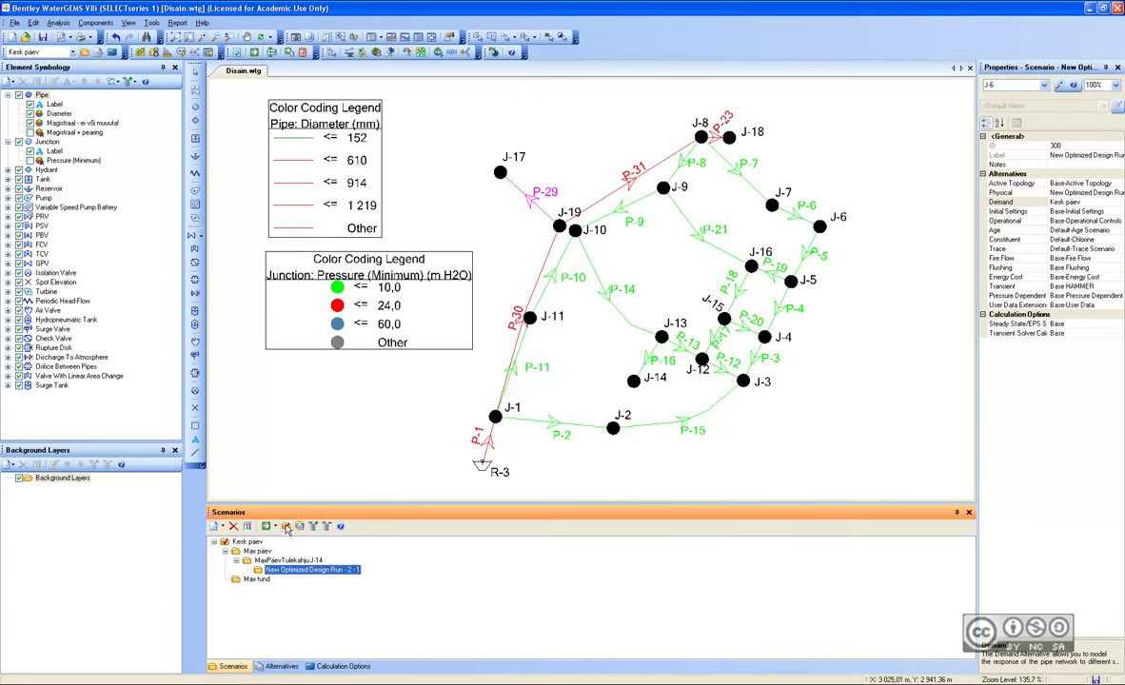
# Make the New Optimized Design Run - 2 - 1 scenario current and compute its hydraulics.
pyautogui.click(285, 527)
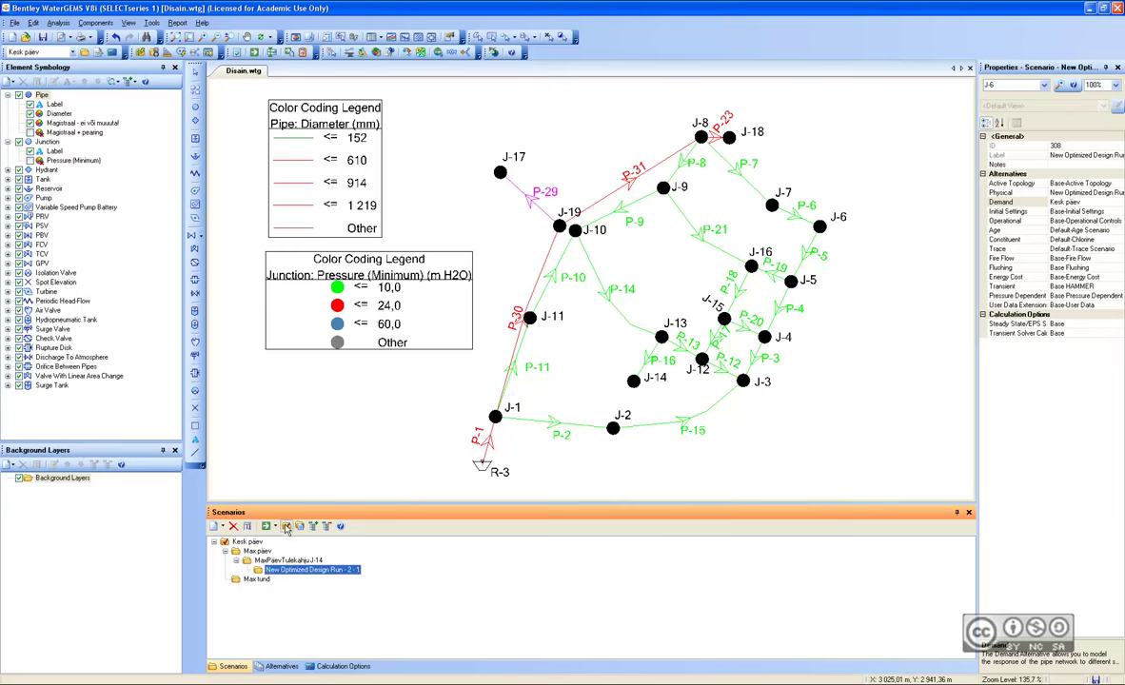
pyautogui.click(254, 53)
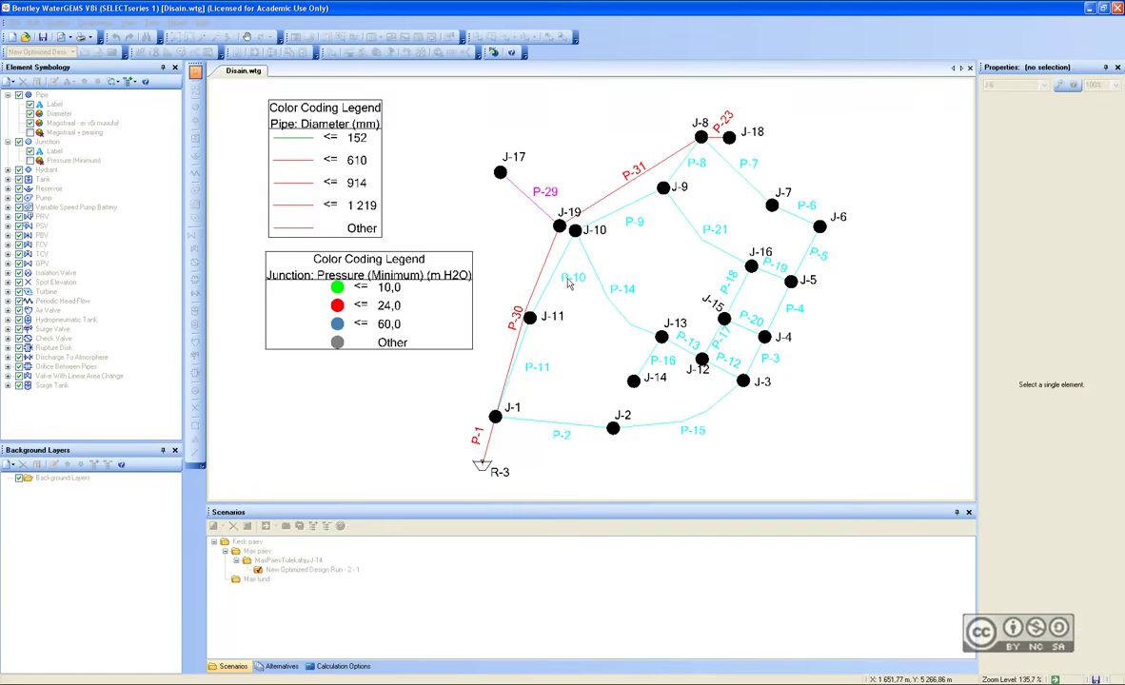
pyautogui.press('Escape')
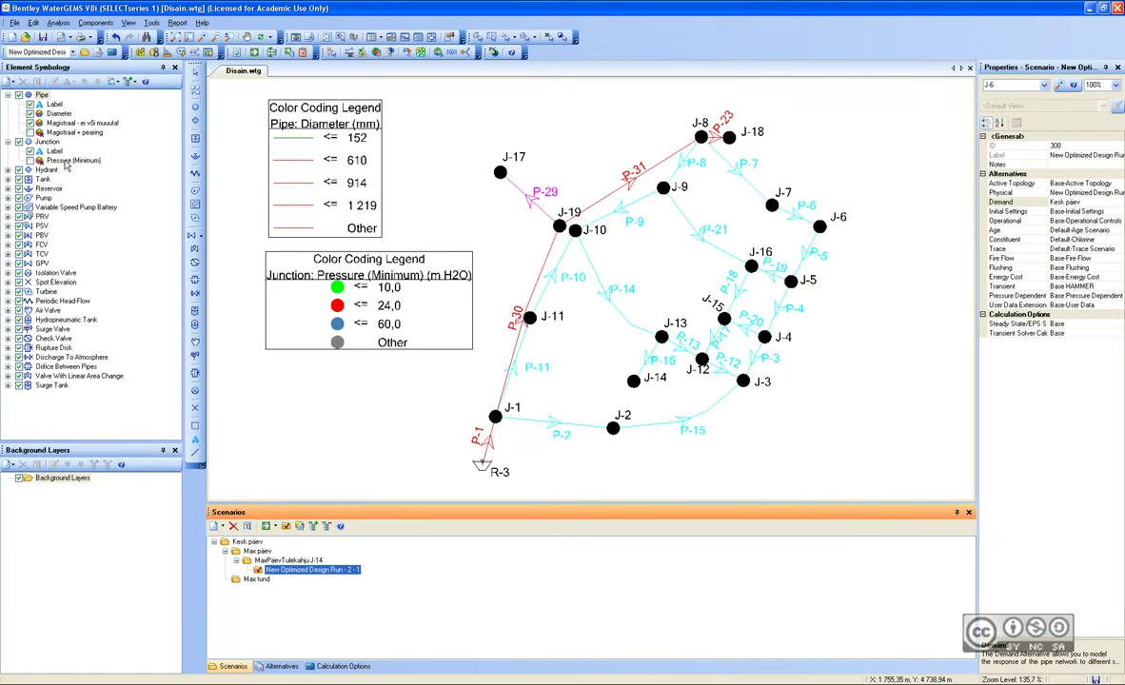
# Turn on the minimum pressure color coding for junctions and check the pressures of individual junctions, including J-12, J-4, J-16 and J-5.
pyautogui.click(30, 161)
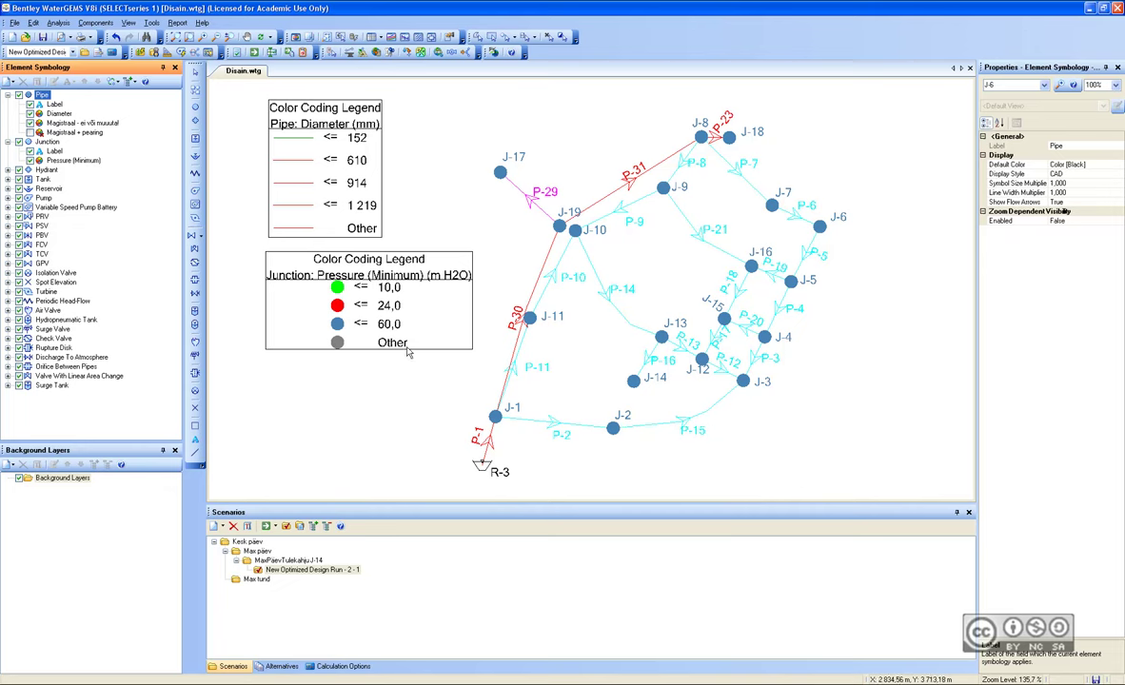
pyautogui.click(662, 337)
pyautogui.click(743, 380)
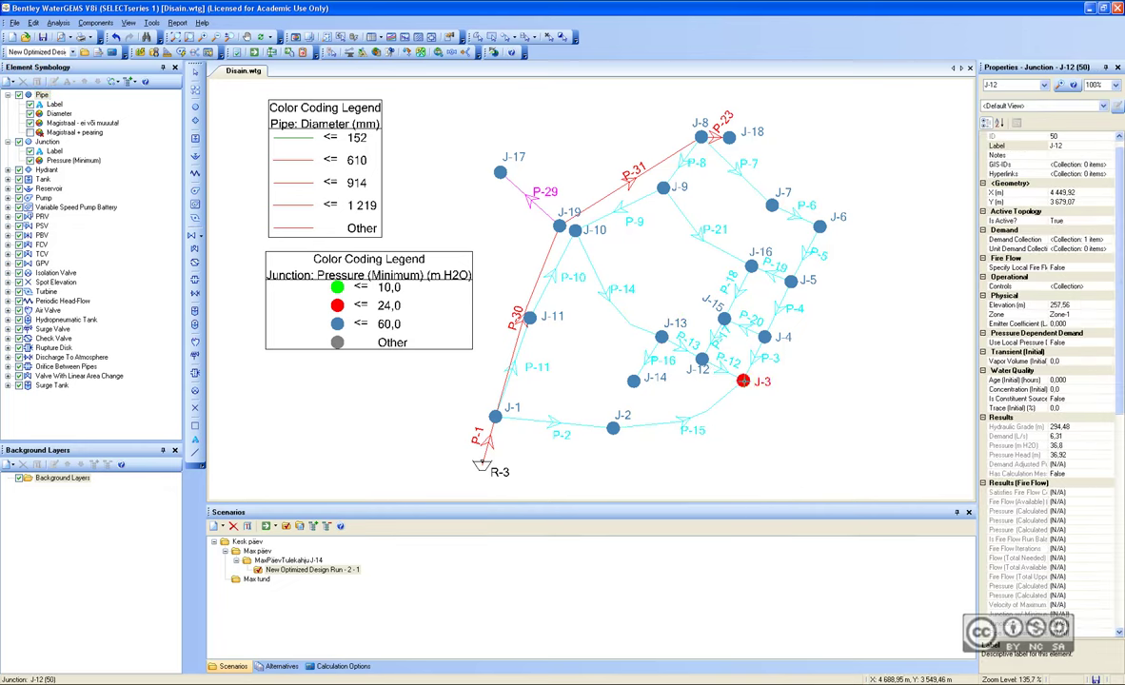
pyautogui.click(724, 319)
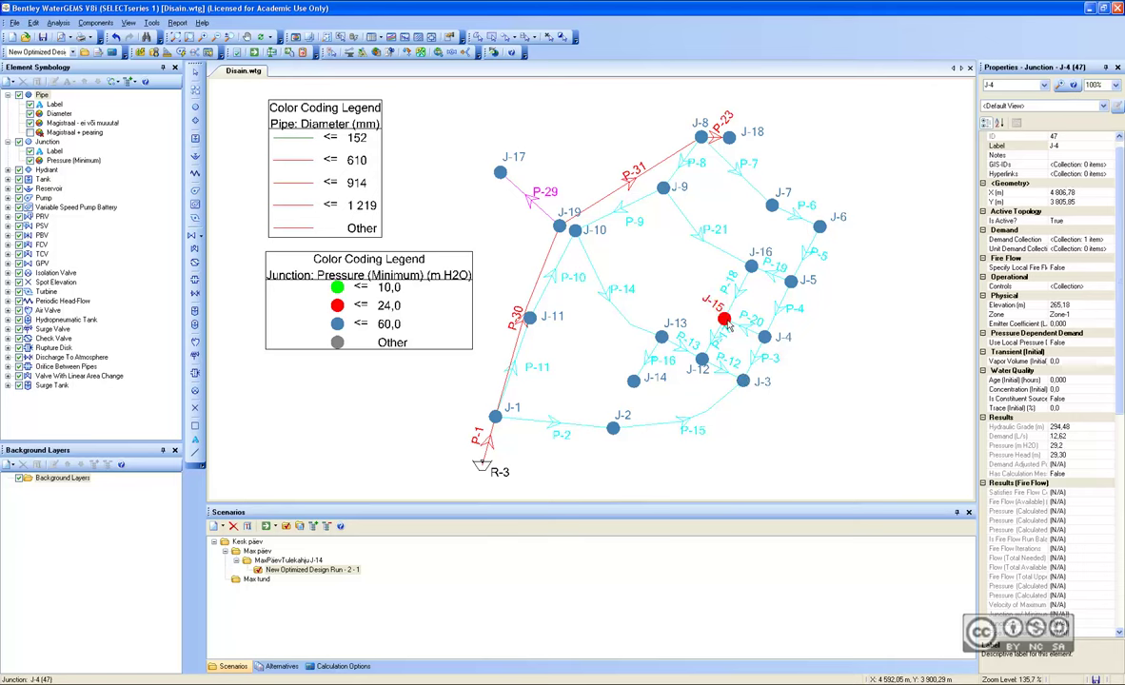
pyautogui.click(752, 266)
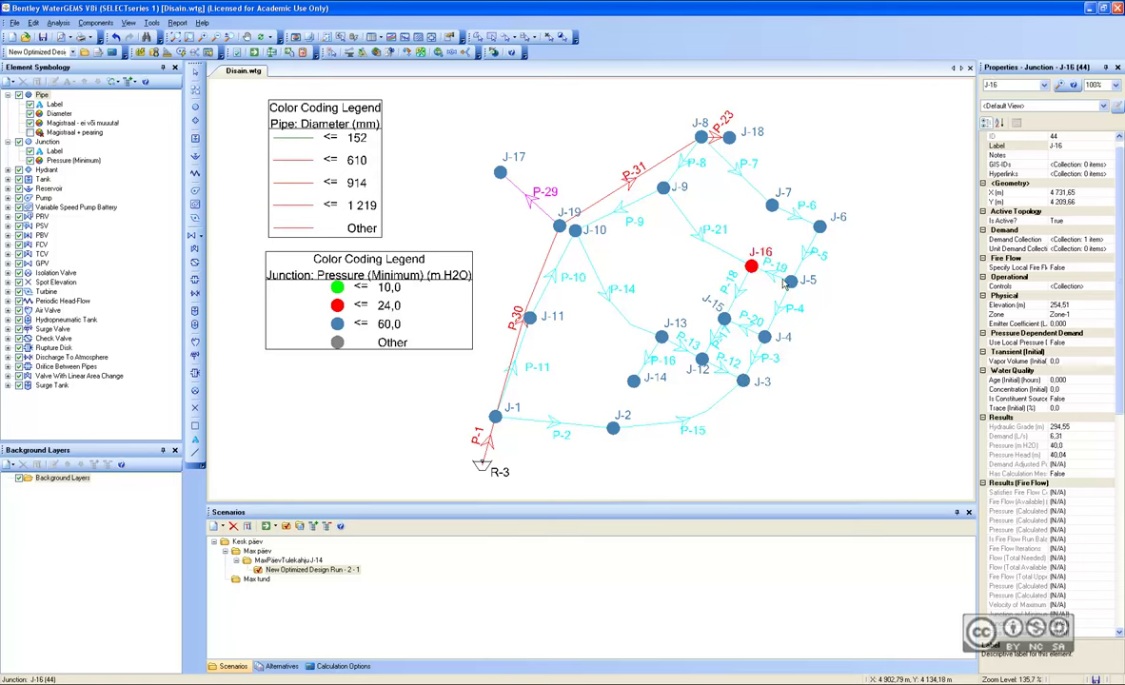
pyautogui.click(790, 281)
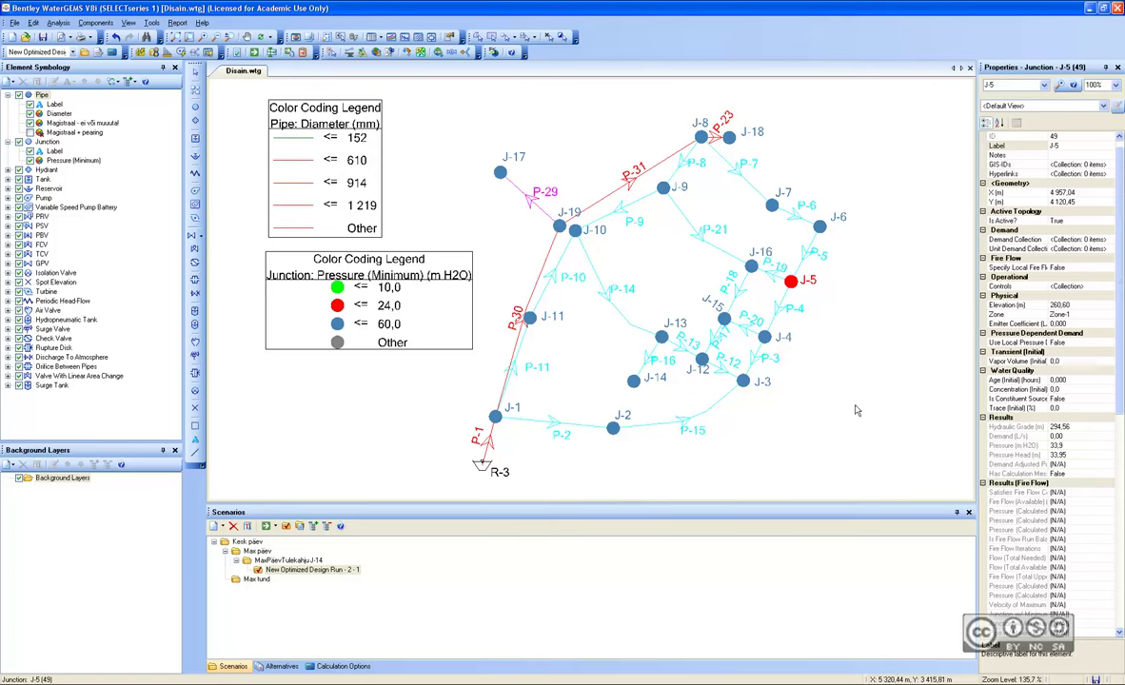
pyautogui.click(752, 267)
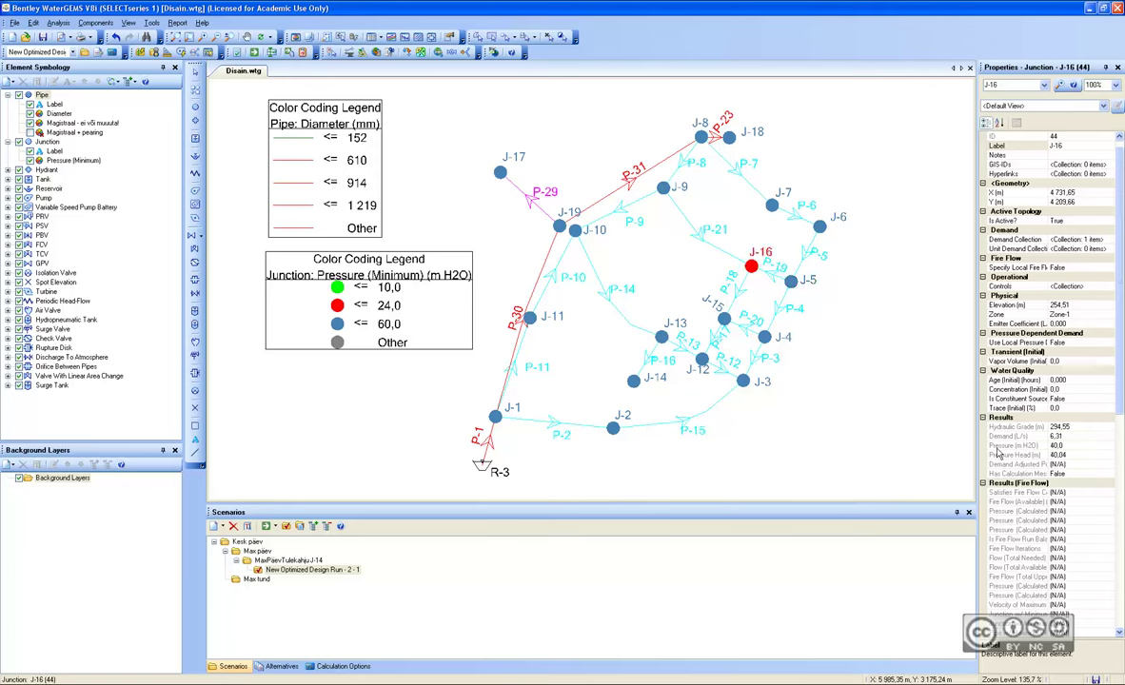
pyautogui.click(673, 256)
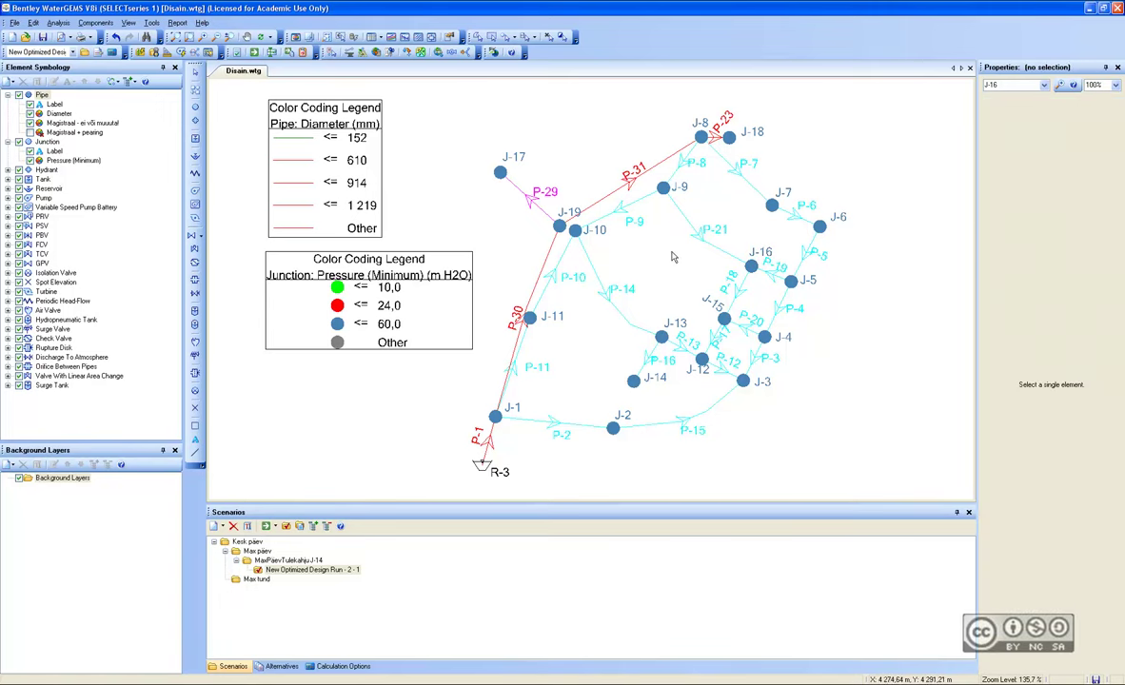
# Review the pressures of all junctions in the junction FlexTable, and close the table.
pyautogui.click(380, 39)
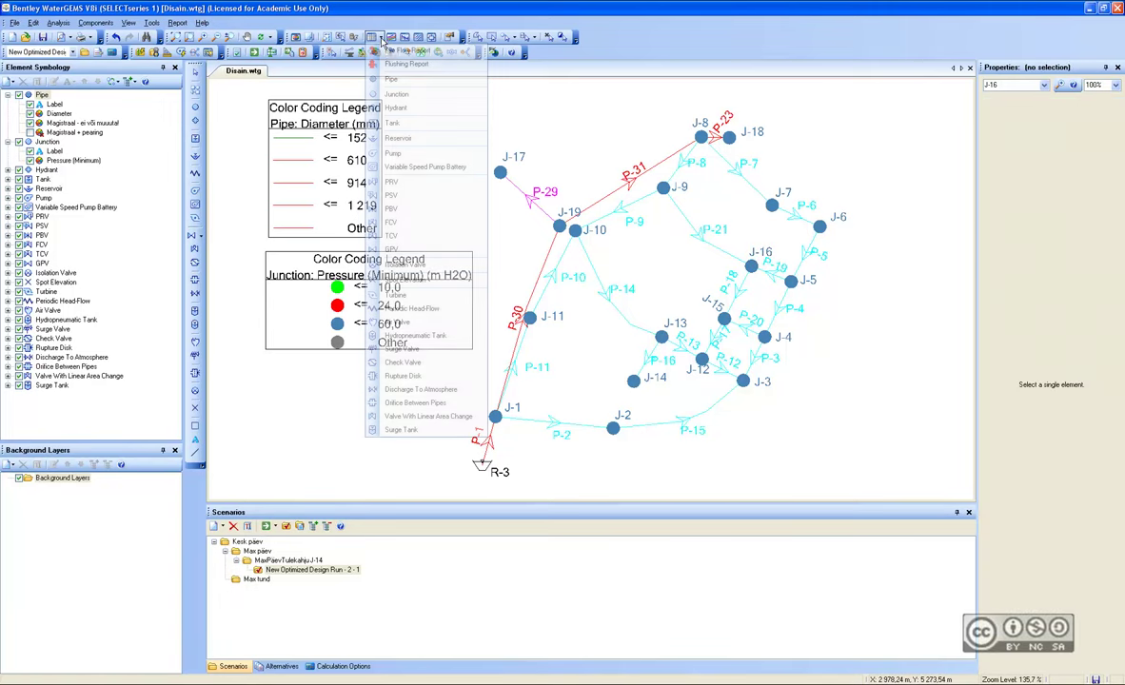
pyautogui.click(397, 94)
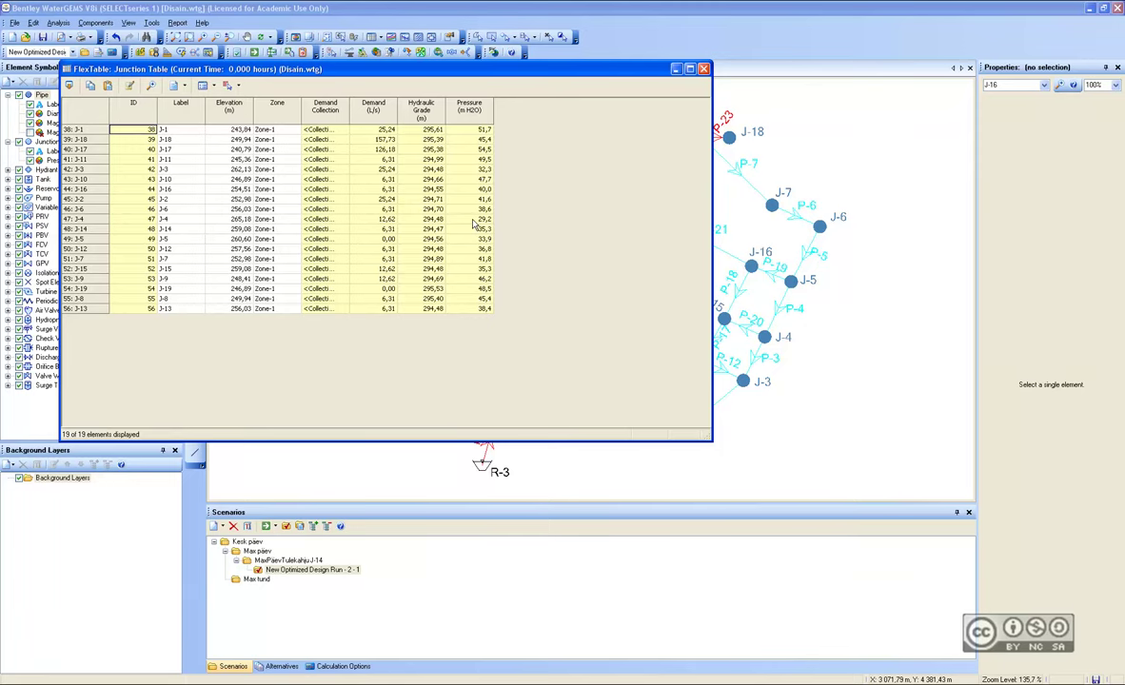
pyautogui.click(703, 68)
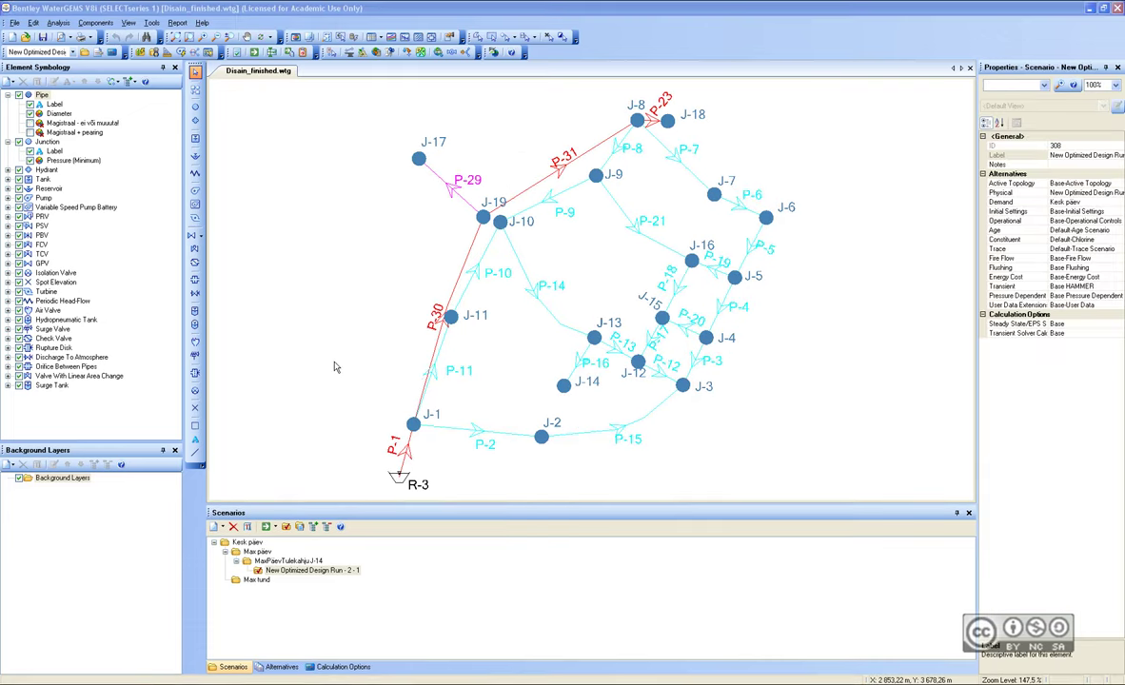
# Widen the properties of the New Optimized Design Run - 2 - 1 scenario and check its assigned alternatives, including the Physical alternative.
pyautogui.click(307, 572)
pyautogui.press('Return')
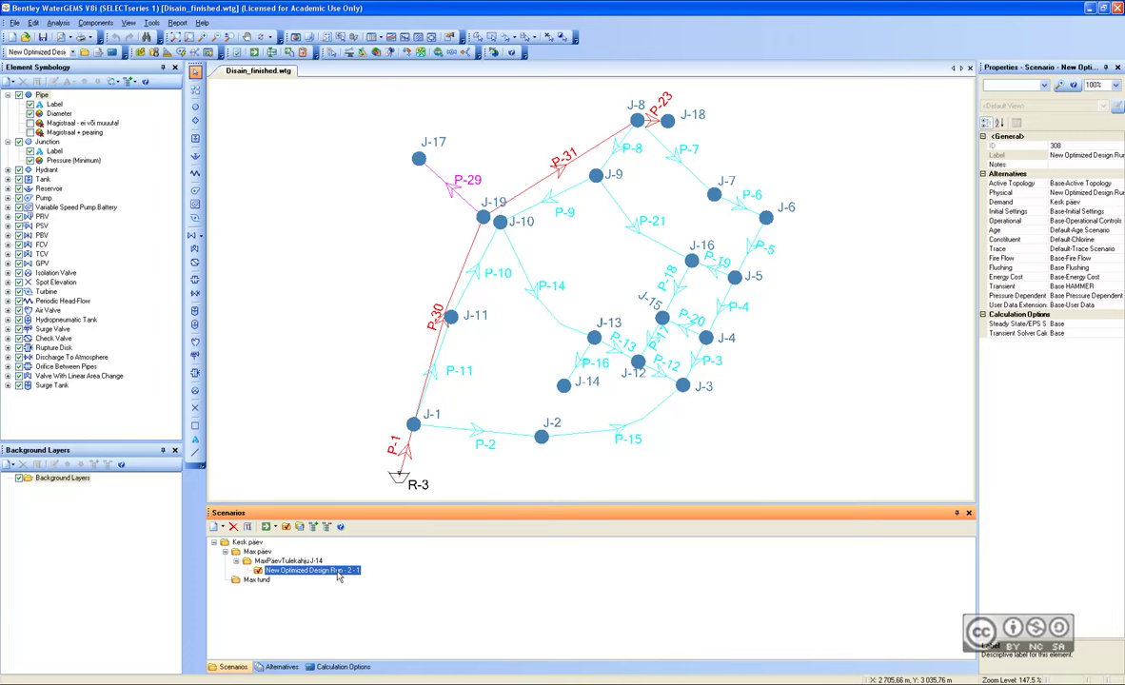
pyautogui.moveTo(977, 289); pyautogui.dragTo(898, 282)
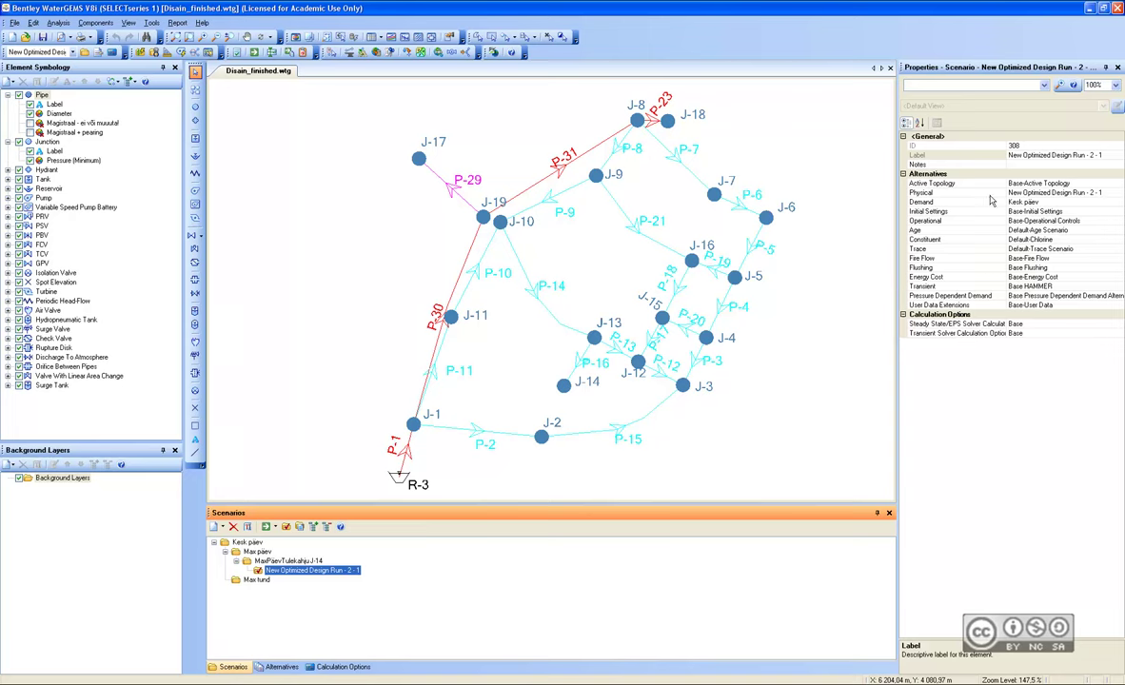
pyautogui.click(1038, 194)
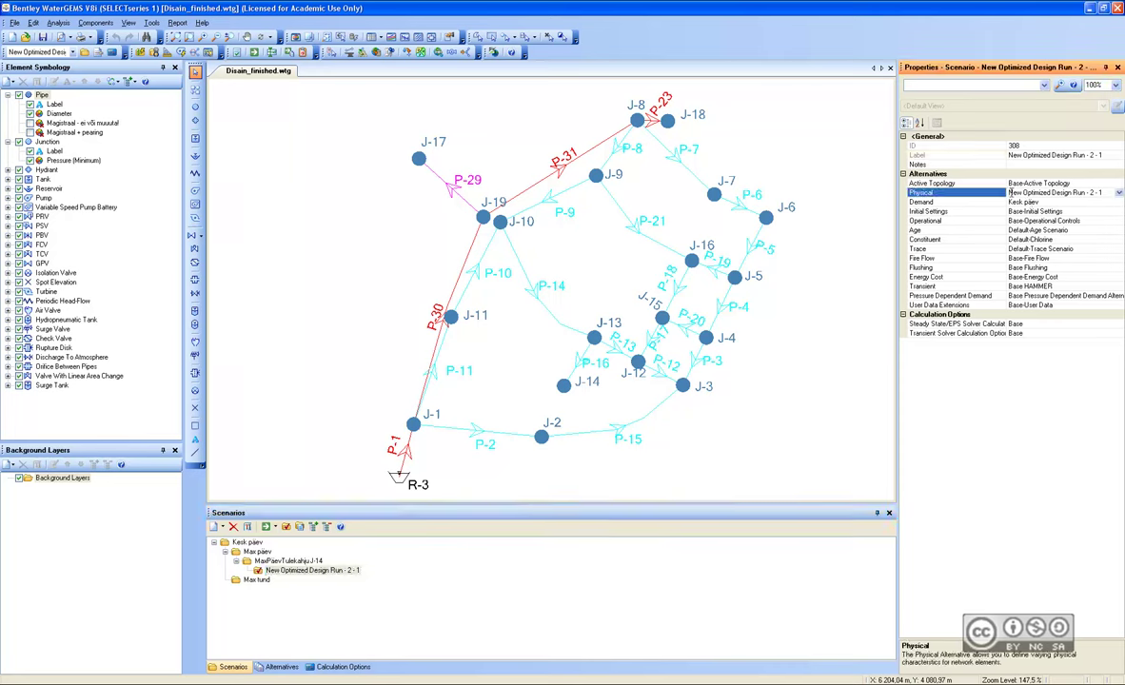
# Switch to OpenOffice Impress and read the notes on which Darwin Designer results are exported to a scenario and which are not.
pyautogui.click(390, 577)
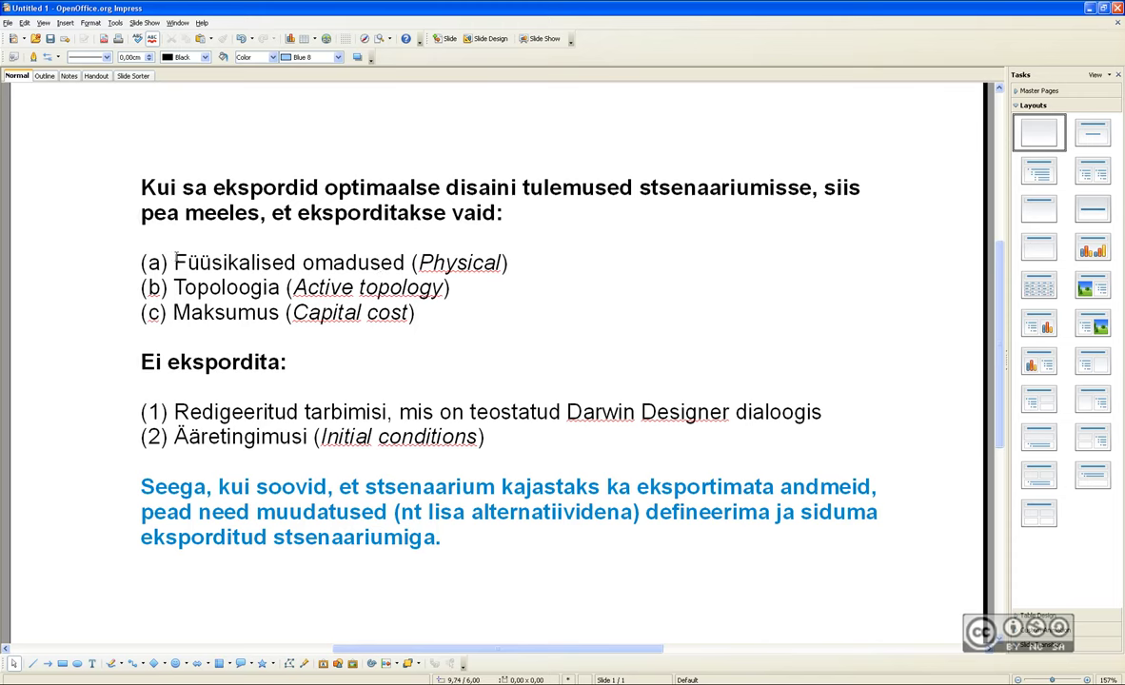
pyautogui.moveTo(176, 262); pyautogui.dragTo(405, 263)
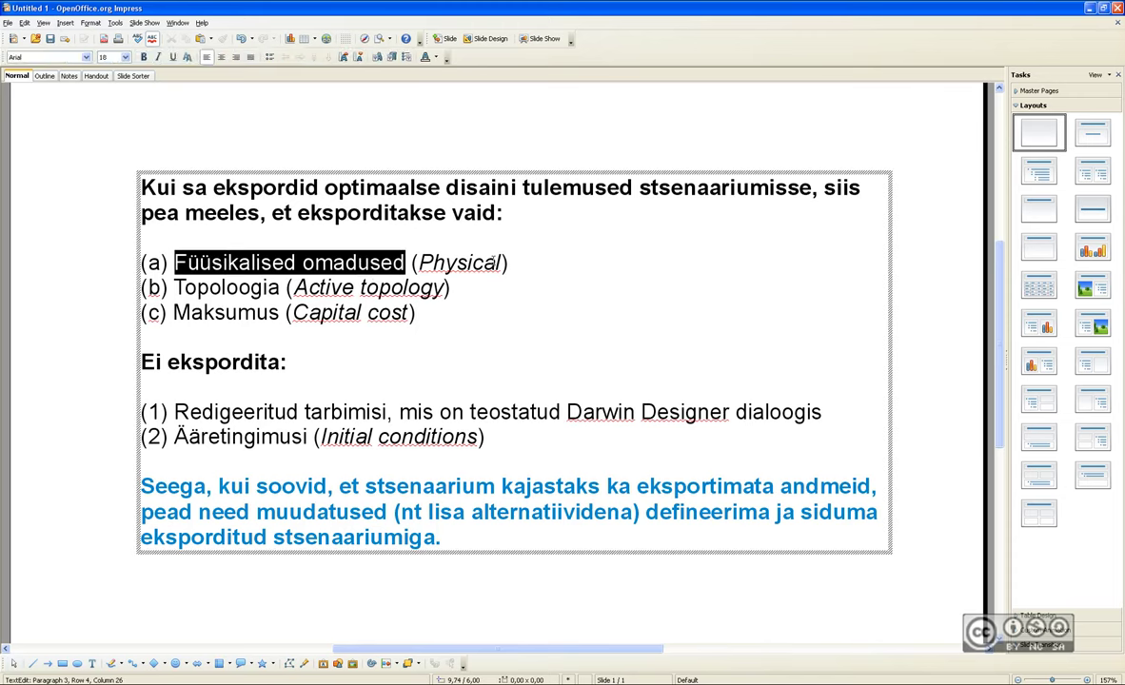
pyautogui.click(509, 263)
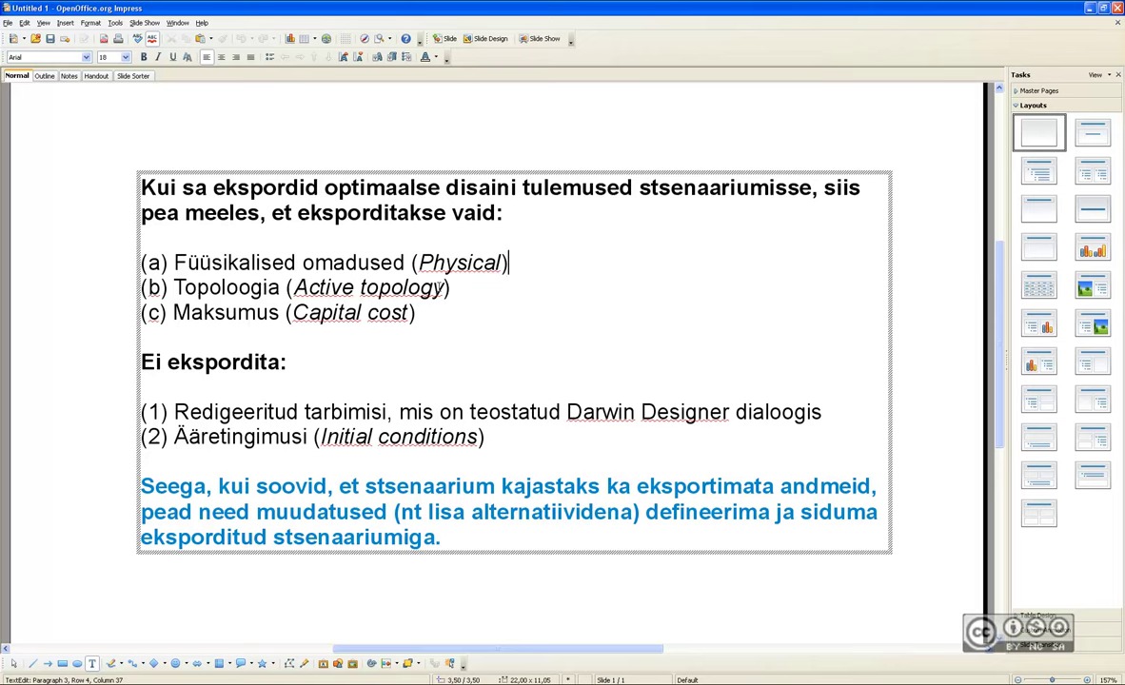
pyautogui.click(449, 275)
pyautogui.click(173, 313)
pyautogui.click(491, 435)
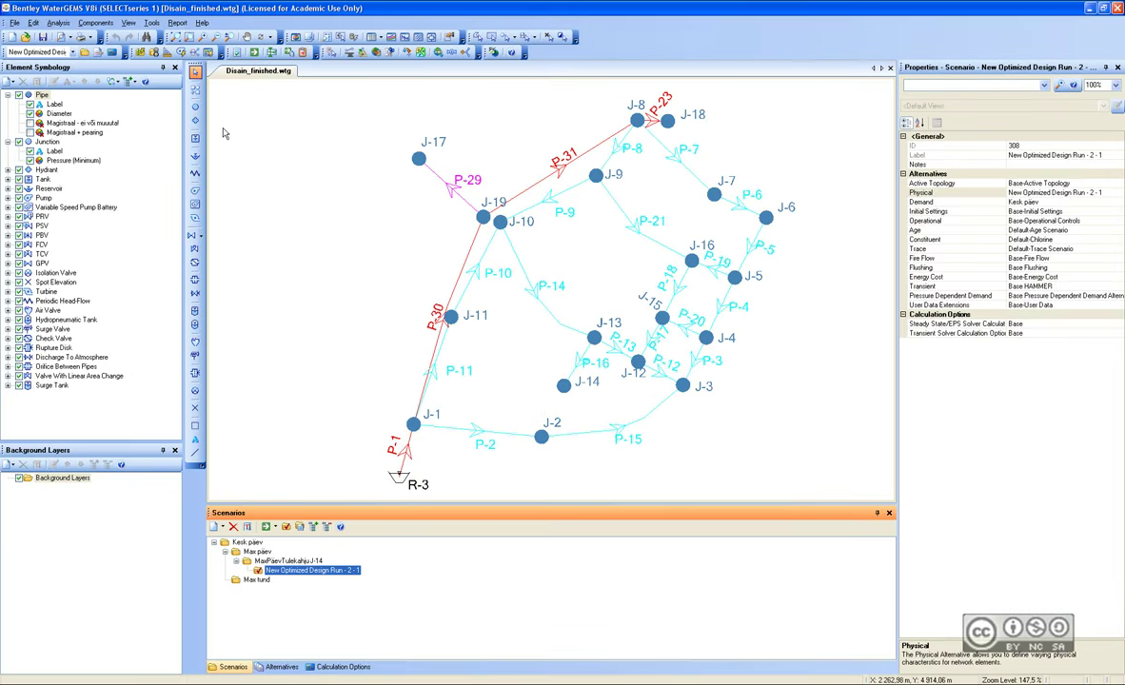
# In WaterGEMS, open Darwin Designer and inspect the demand adjustments and design event settings of the Tulekahju korral study.
pyautogui.click(58, 24)
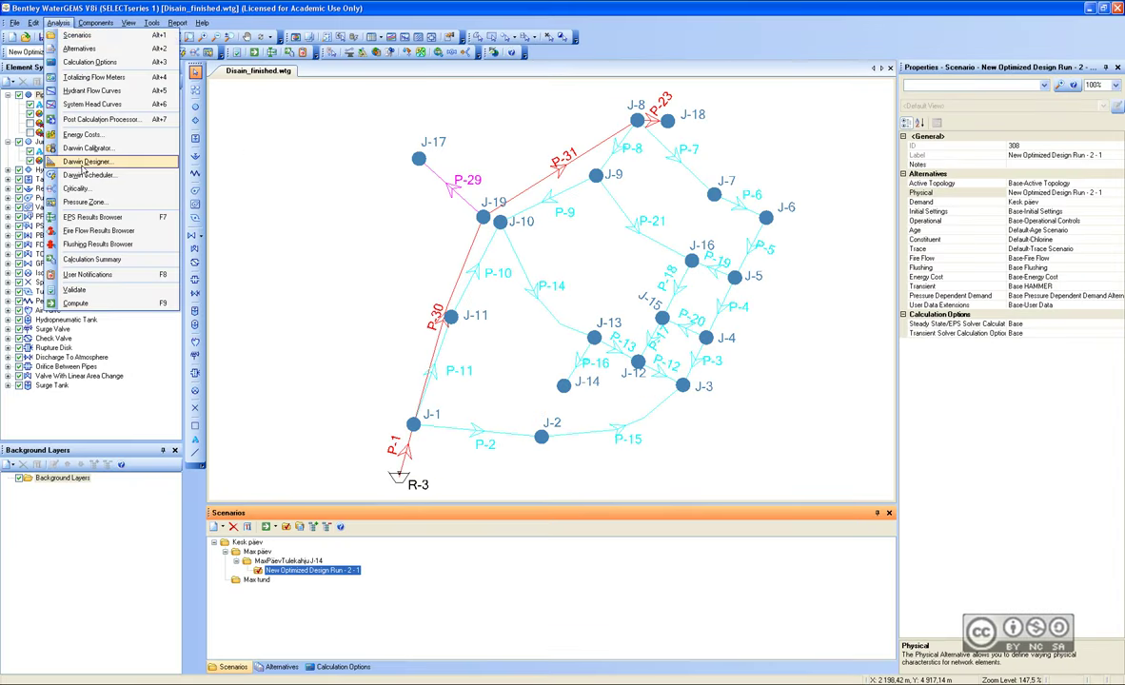
pyautogui.click(87, 162)
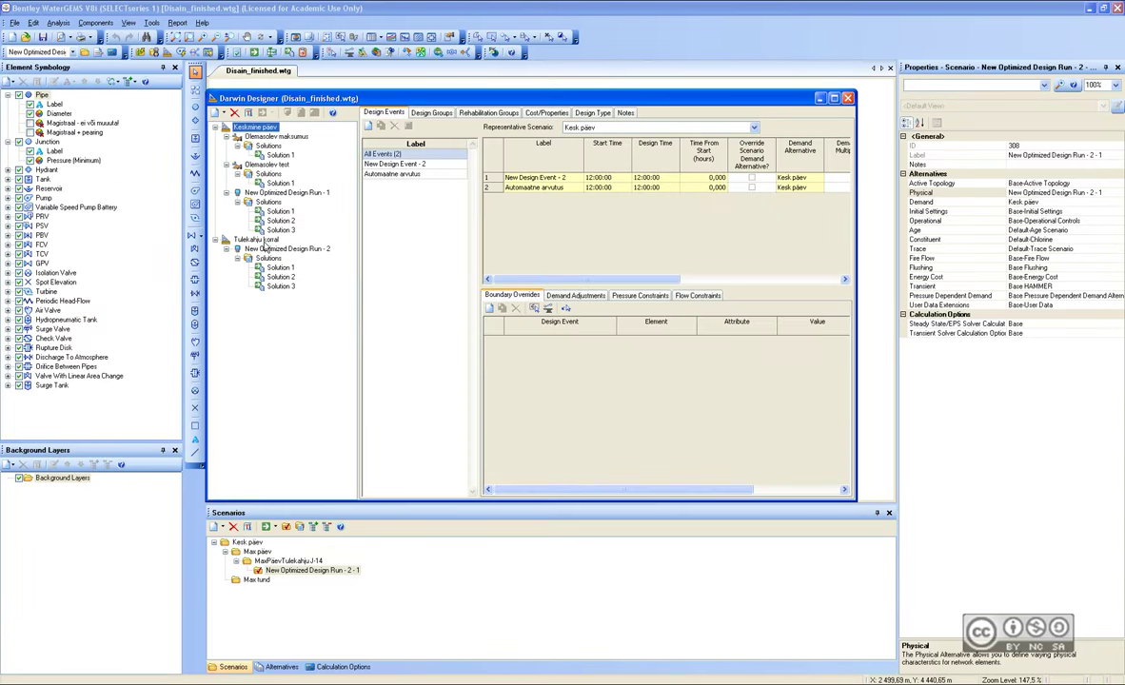
pyautogui.click(259, 239)
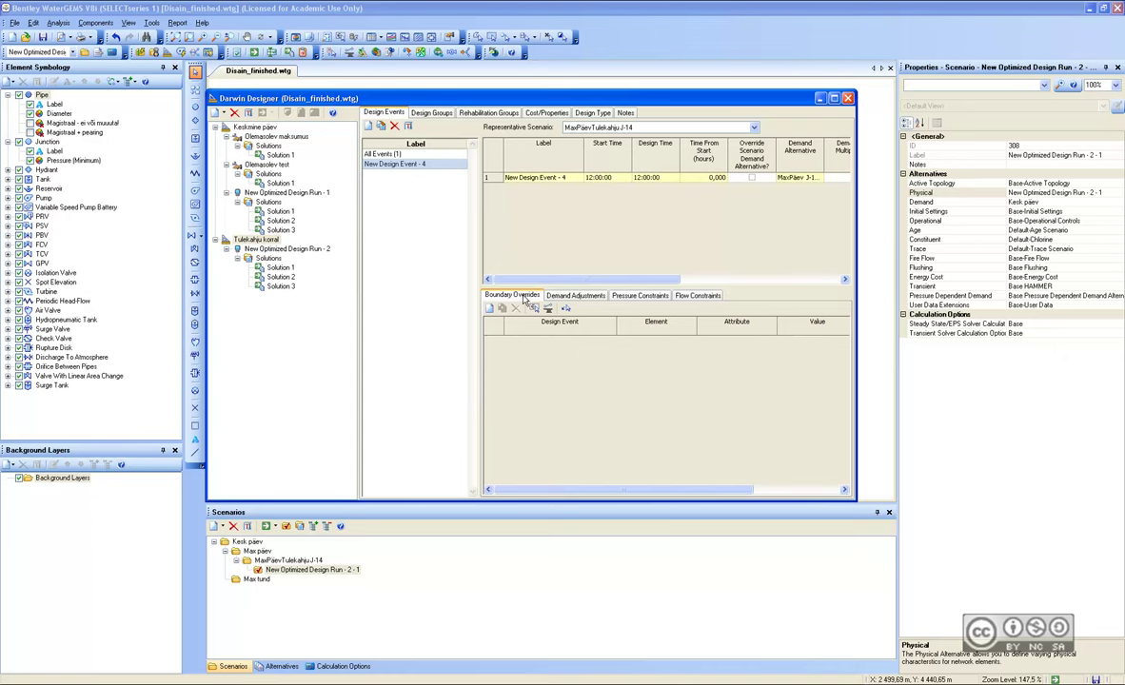
pyautogui.click(574, 298)
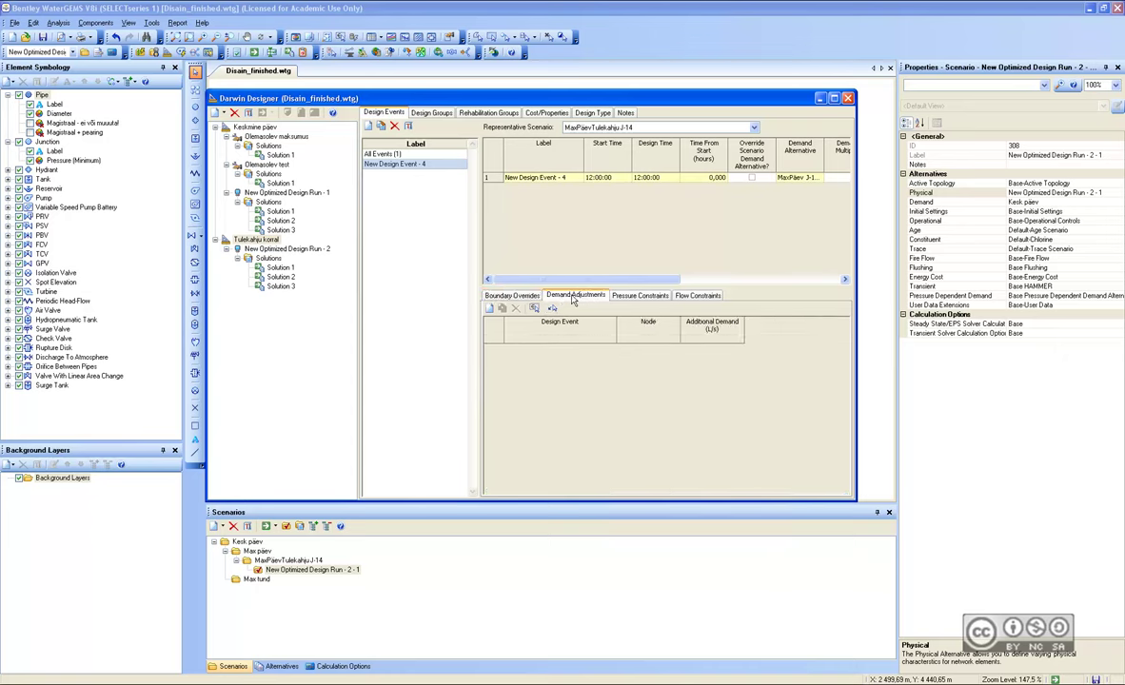
pyautogui.moveTo(609, 281); pyautogui.dragTo(722, 281)
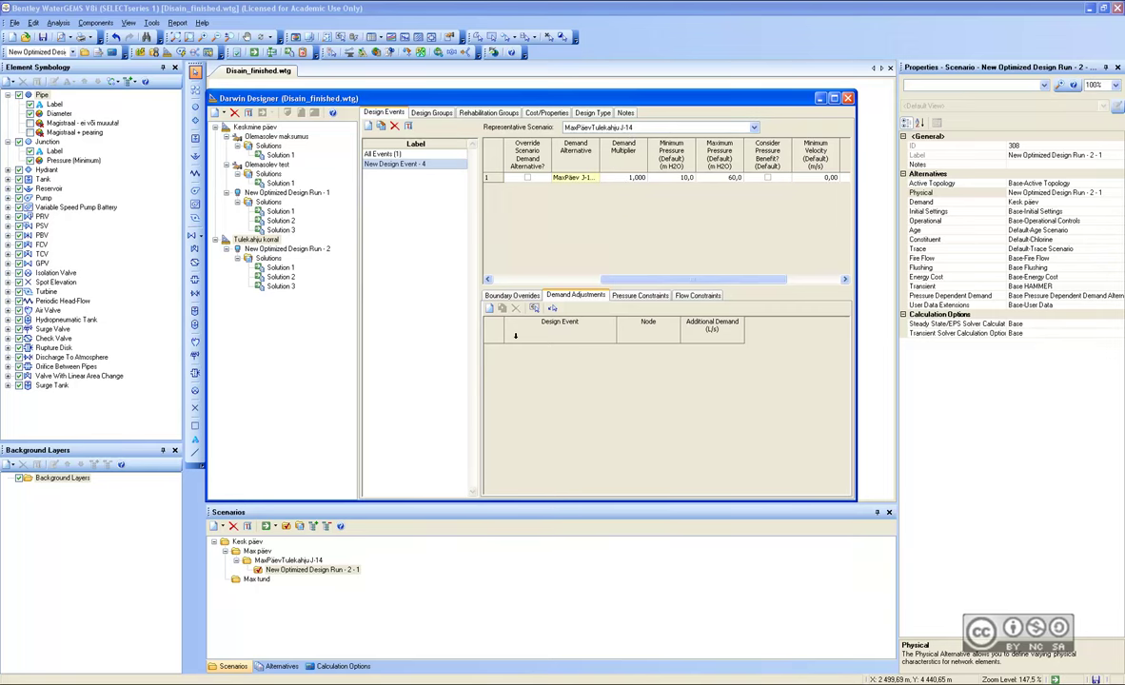
pyautogui.moveTo(634, 100); pyautogui.dragTo(642, 99)
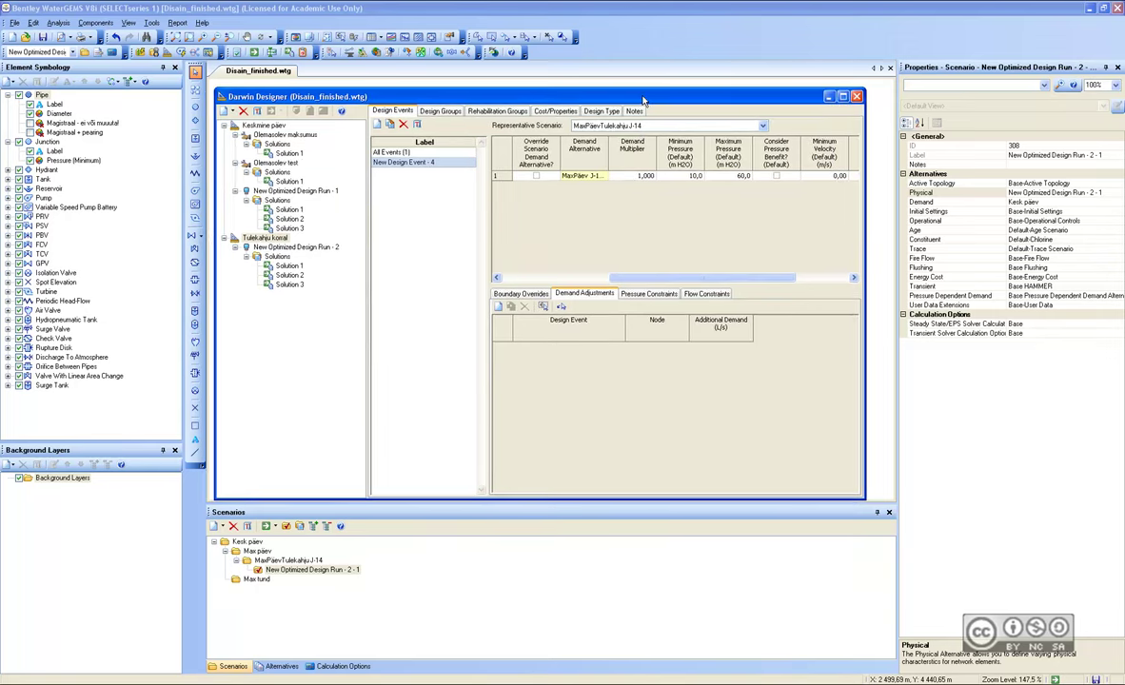
pyautogui.click(857, 96)
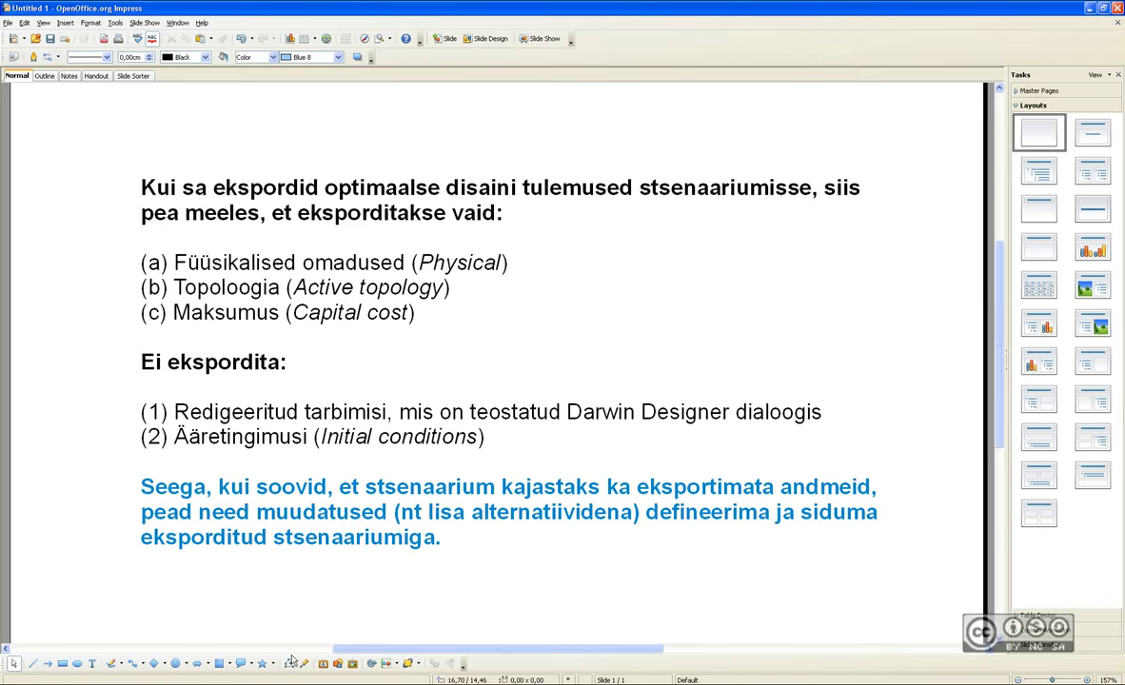
# Return to WaterGEMS and review the demand alternatives, including MaxPäev J-14 tulekahju and Kesk päev.
pyautogui.hotkey('alt', 'Tab')
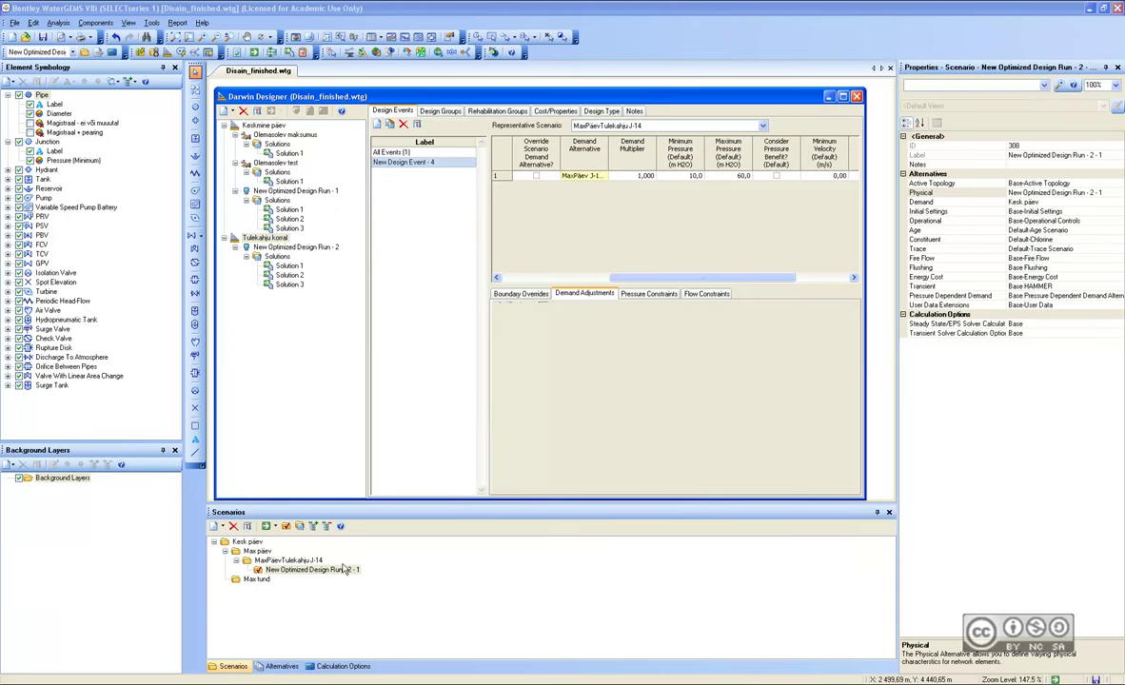
pyautogui.hotkey('ctrl', '3')
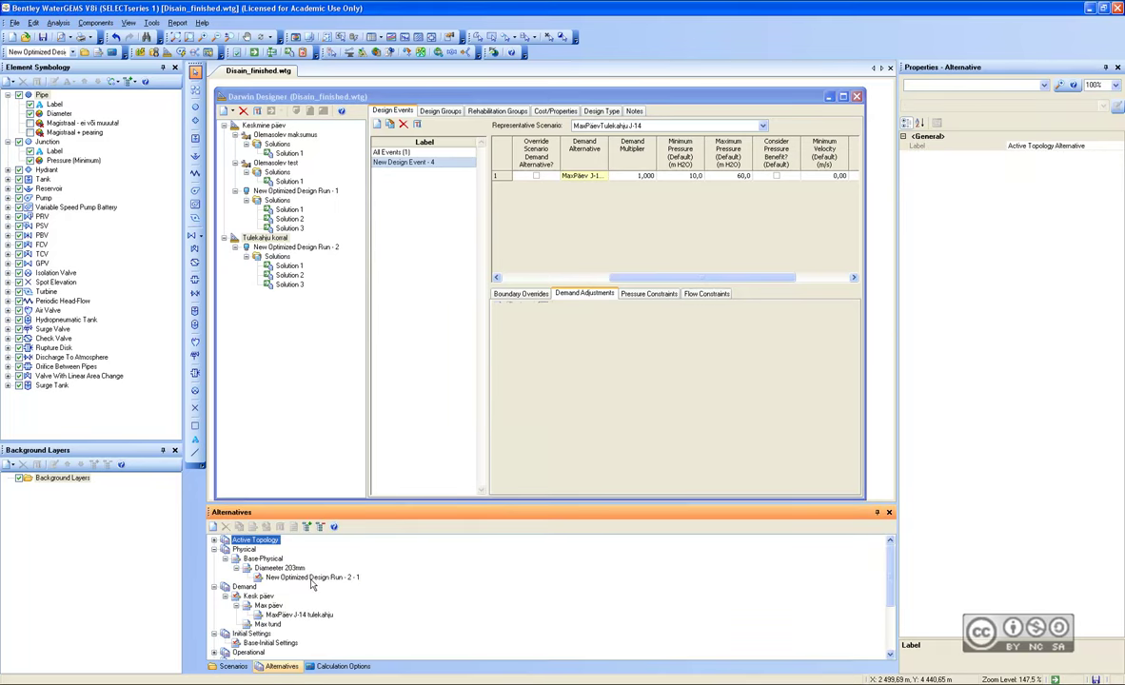
pyautogui.click(306, 617)
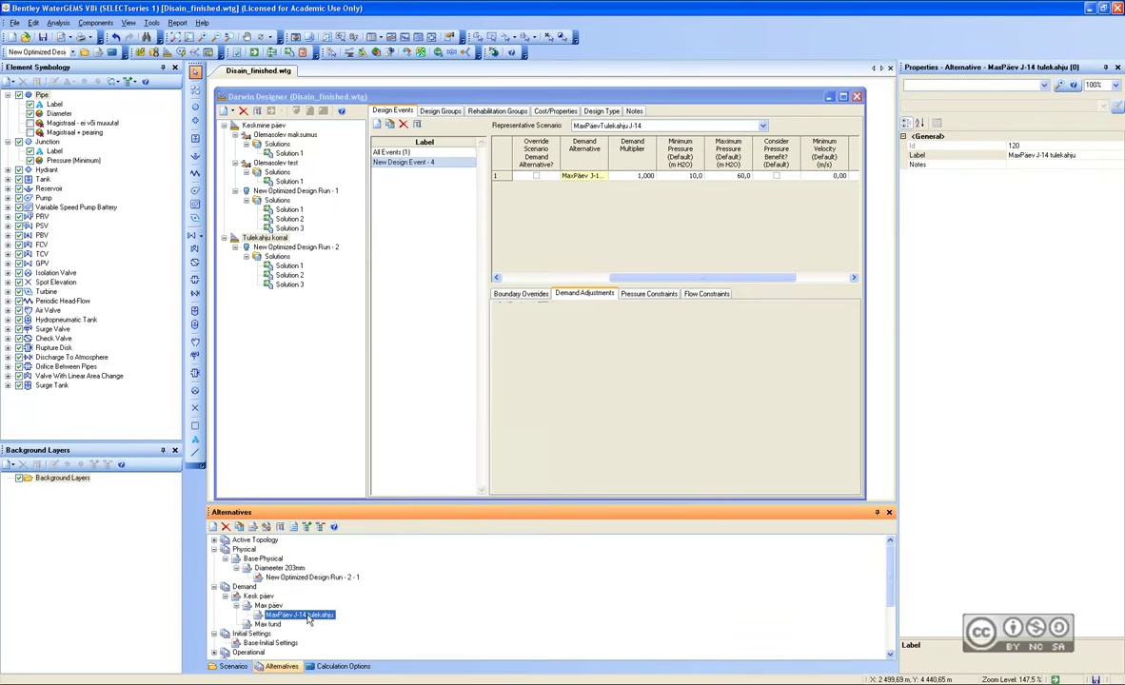
pyautogui.rightClick(269, 597)
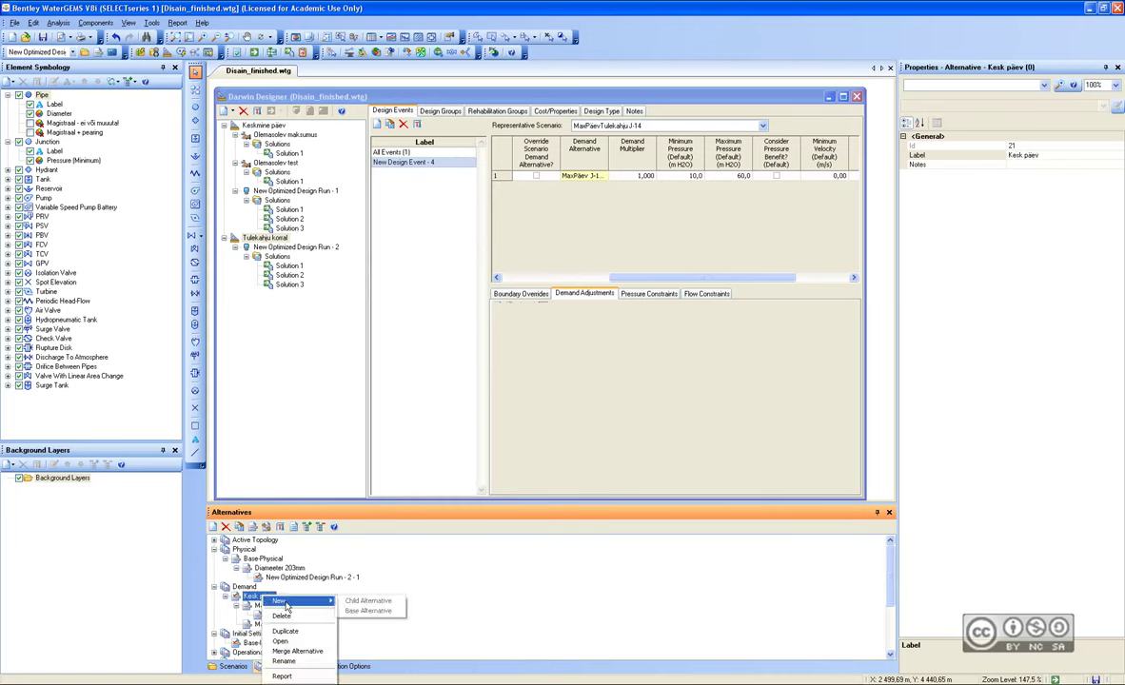
pyautogui.click(255, 606)
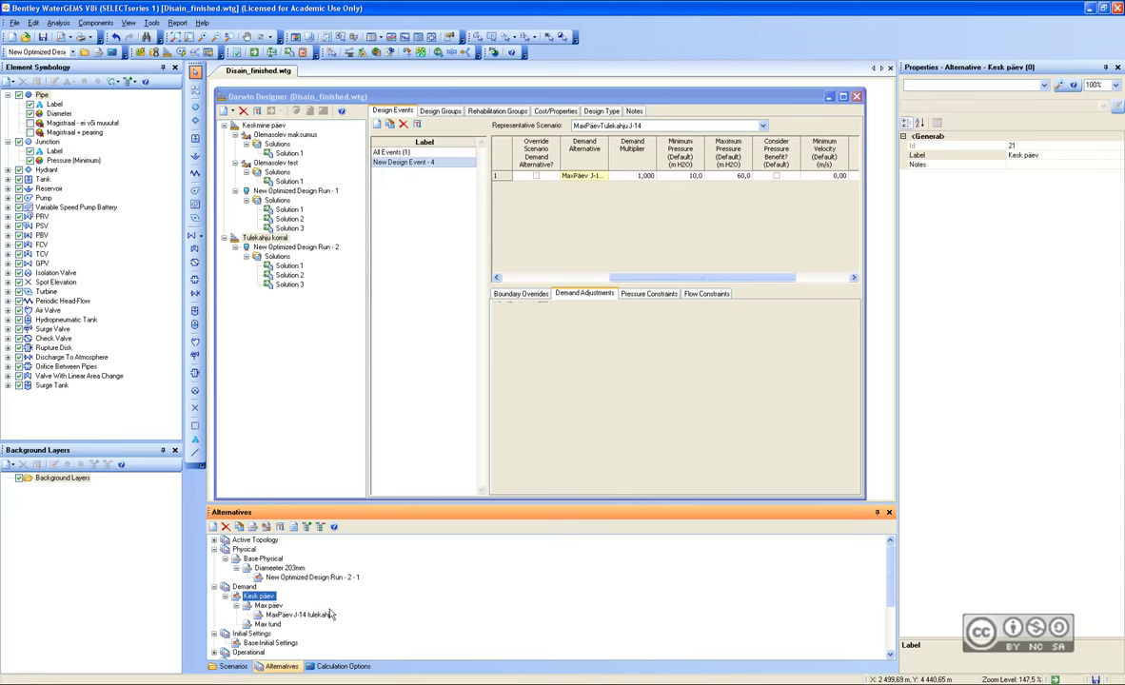
pyautogui.moveTo(717, 279); pyautogui.dragTo(743, 282)
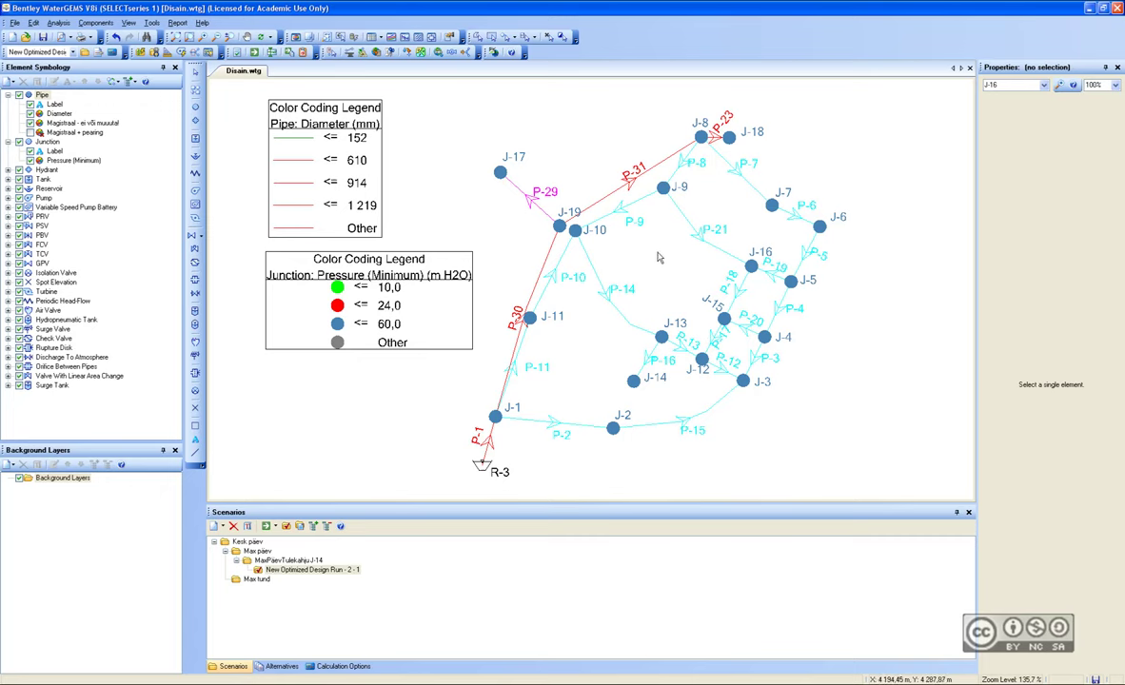
# Bring up the analysis commands for the Disain.wtg model.
pyautogui.click(59, 22)
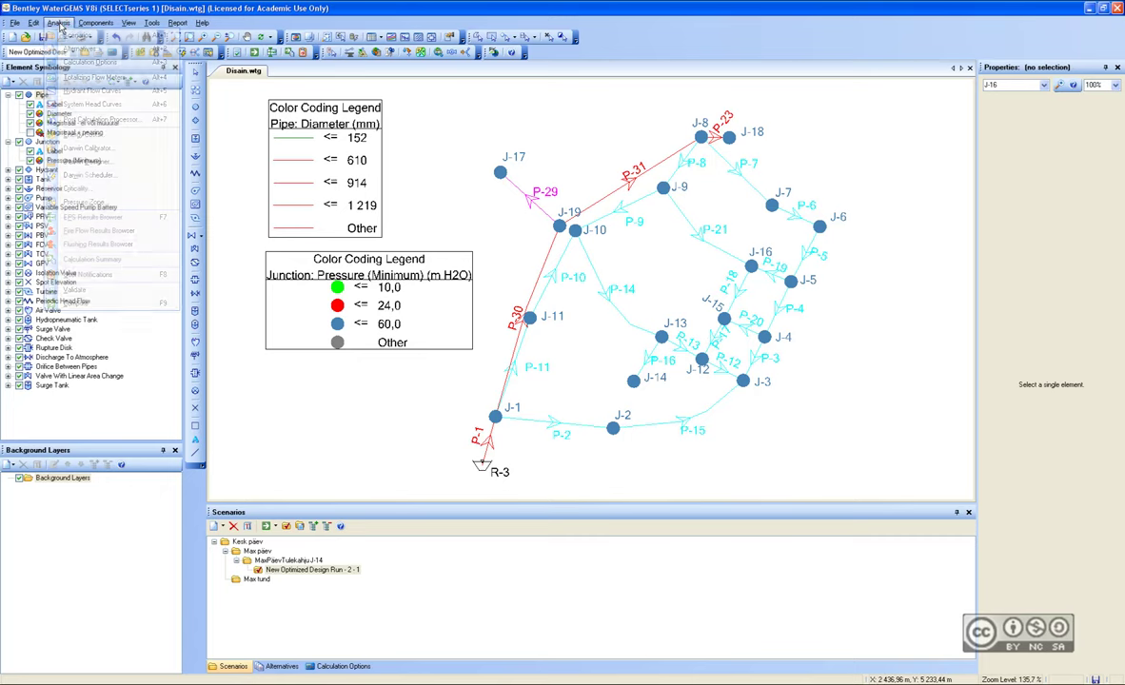